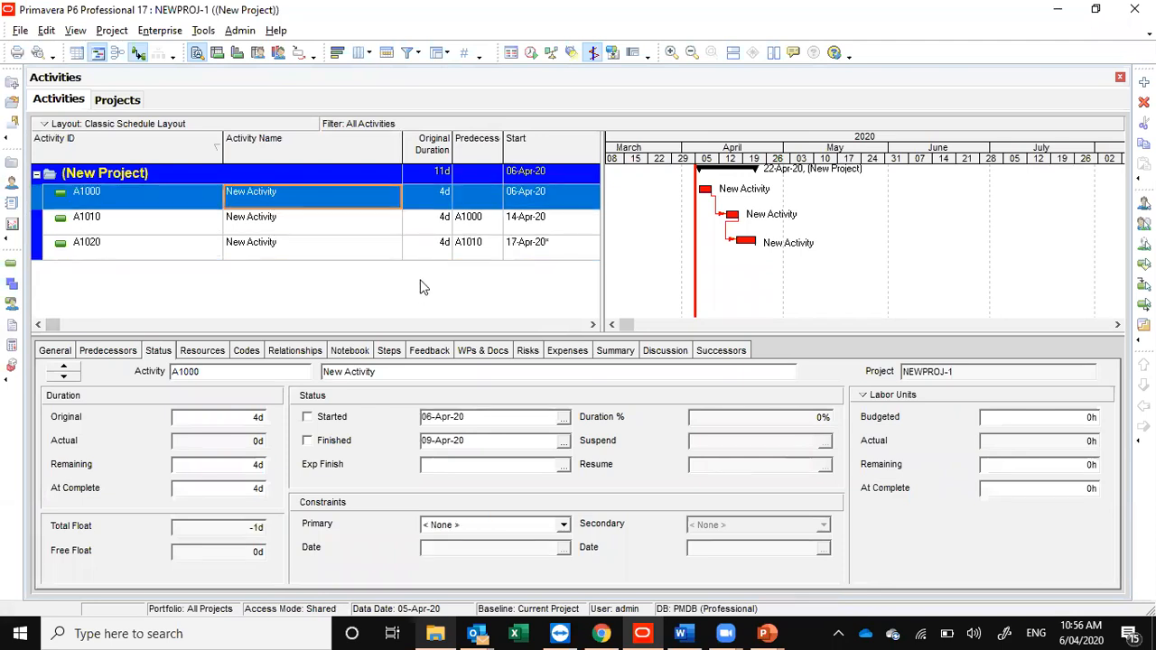
Step: Delete all three activities, A1000 to A1020, from the project
key(shift+Down)
key(shift+Down)
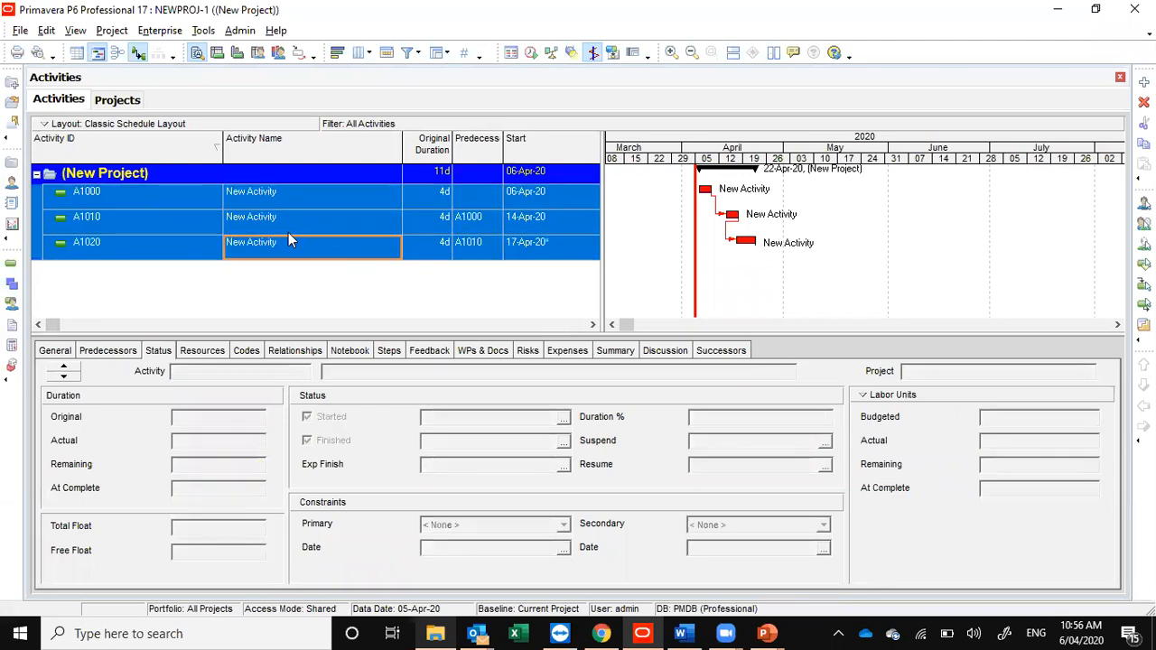
key(Delete)
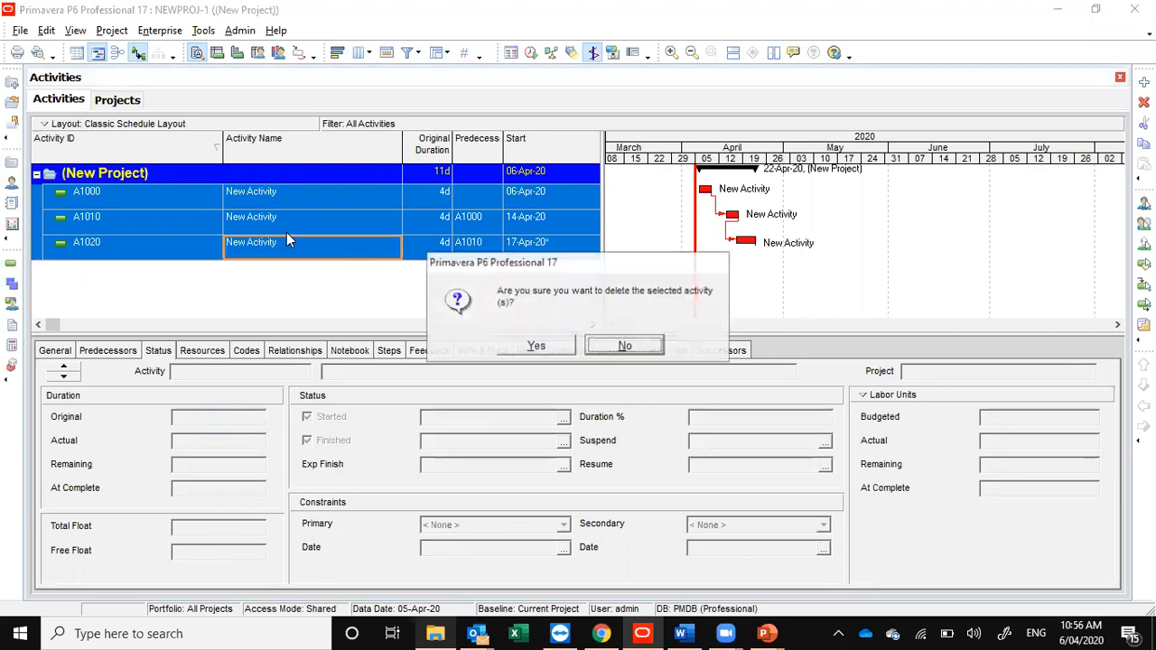
click(526, 347)
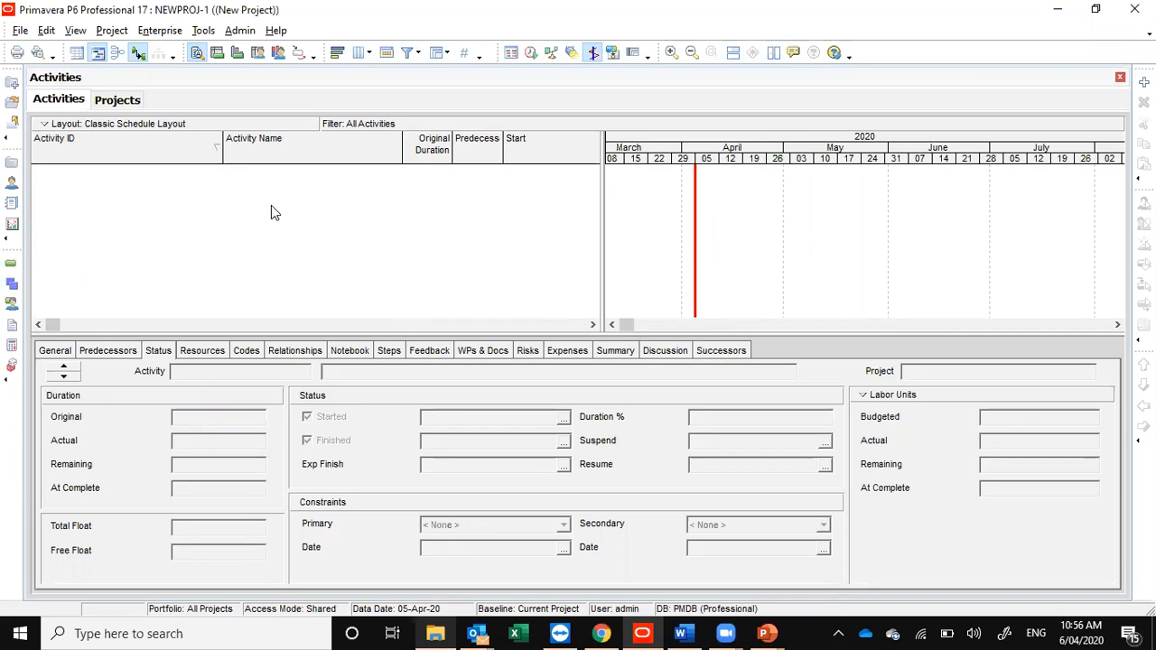
right_click(225, 226)
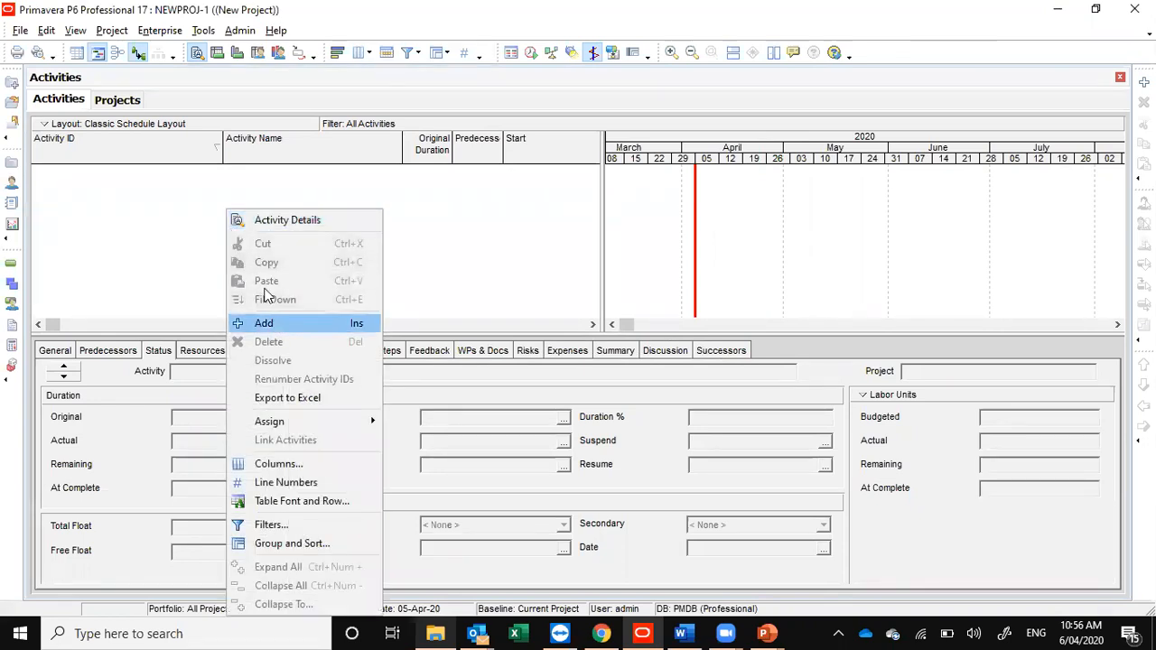
click(165, 230)
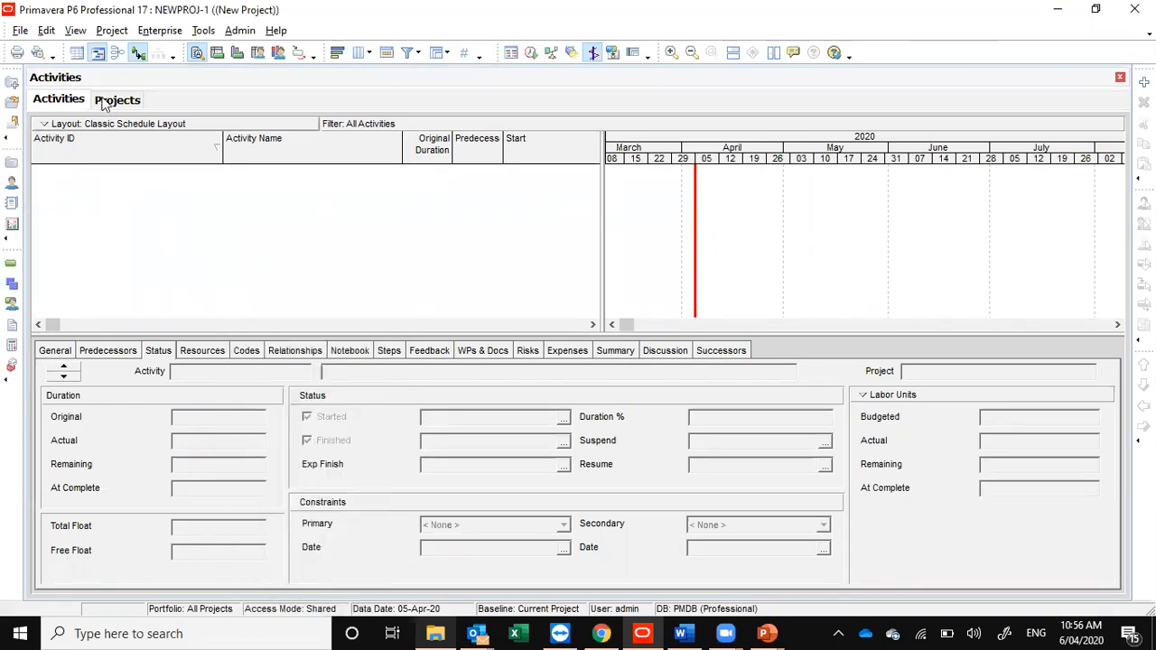
Step: Open the project's WBS view and add a WBS element named Civil under NEWPROJ-1
click(112, 30)
click(126, 88)
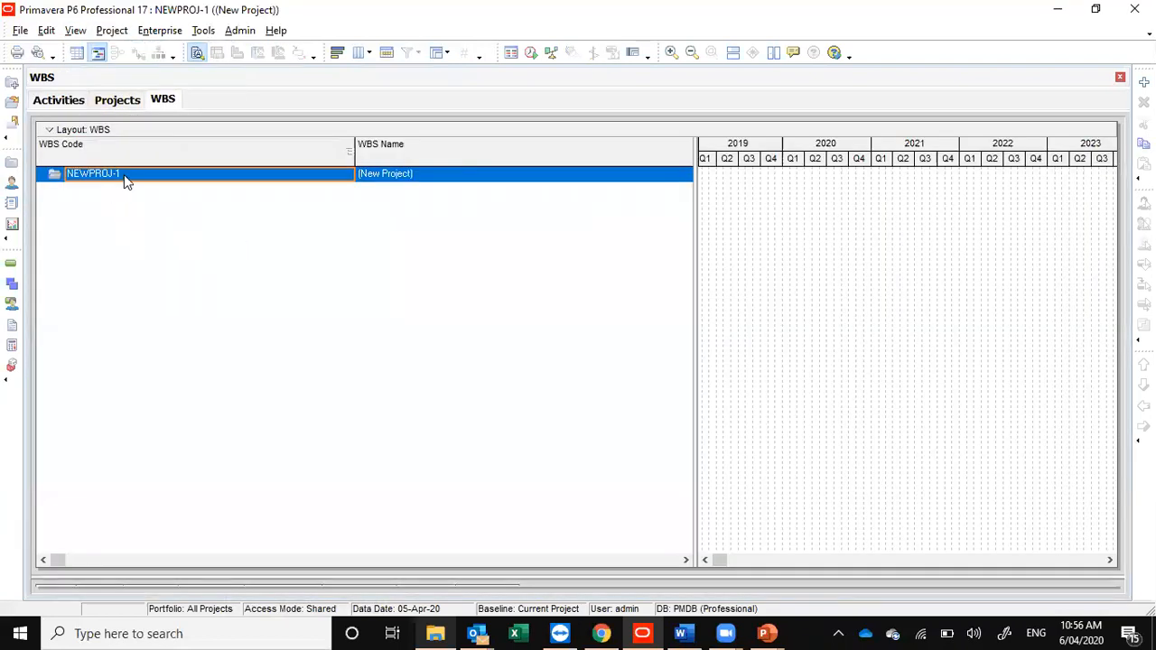
right_click(124, 174)
click(162, 291)
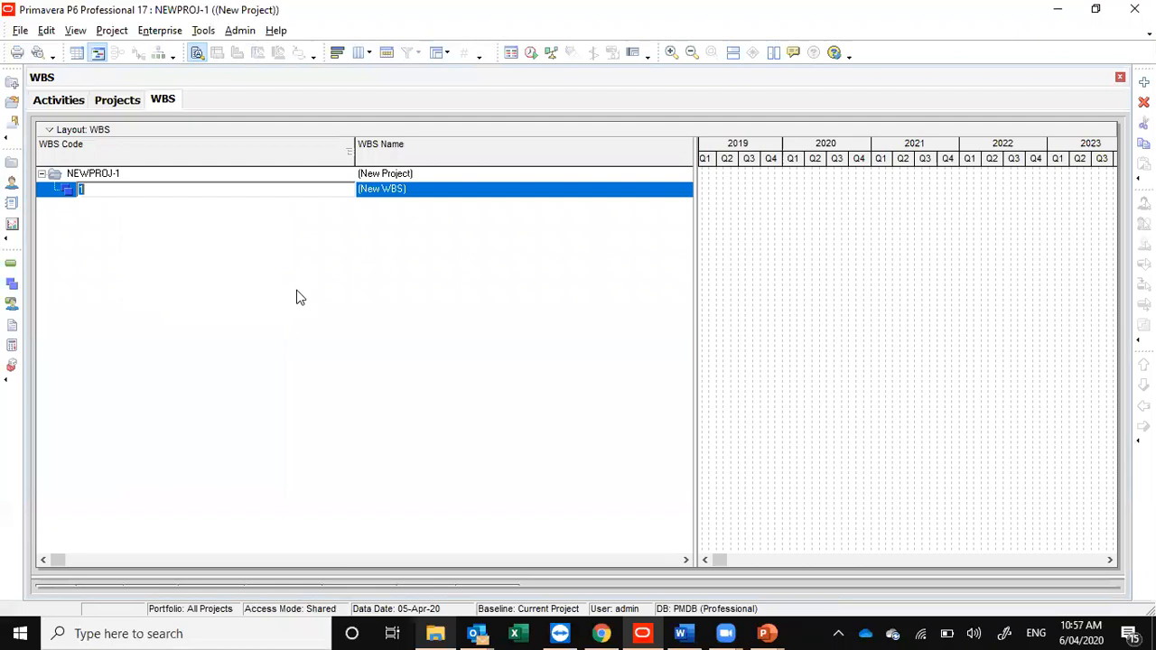
click(430, 189)
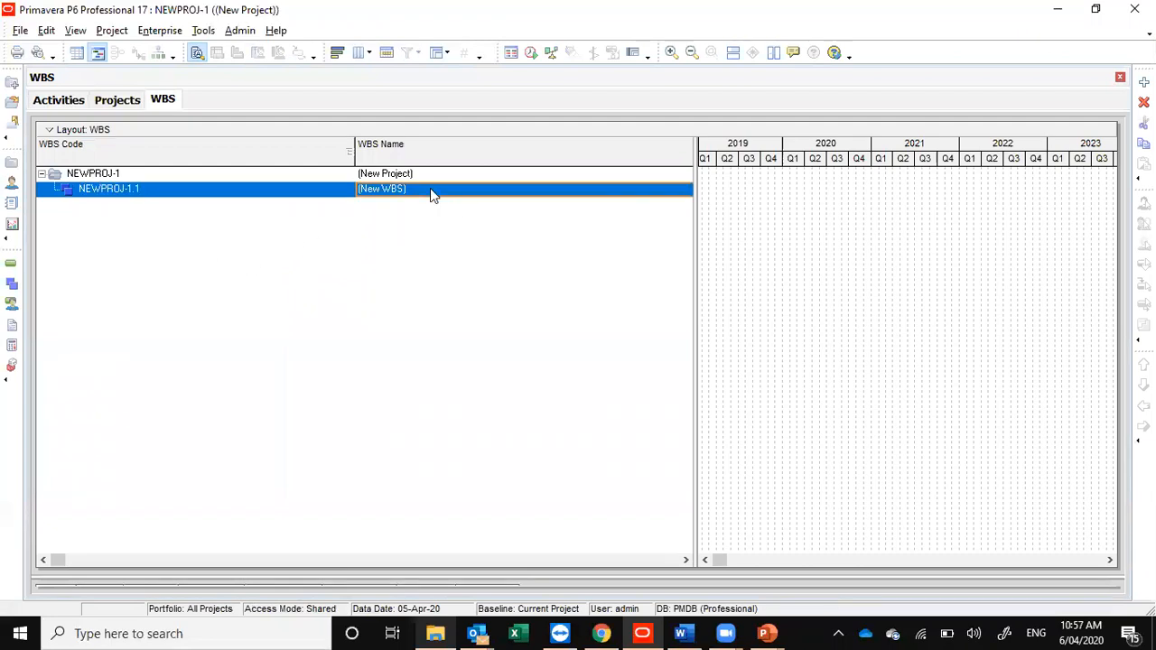
click(452, 191)
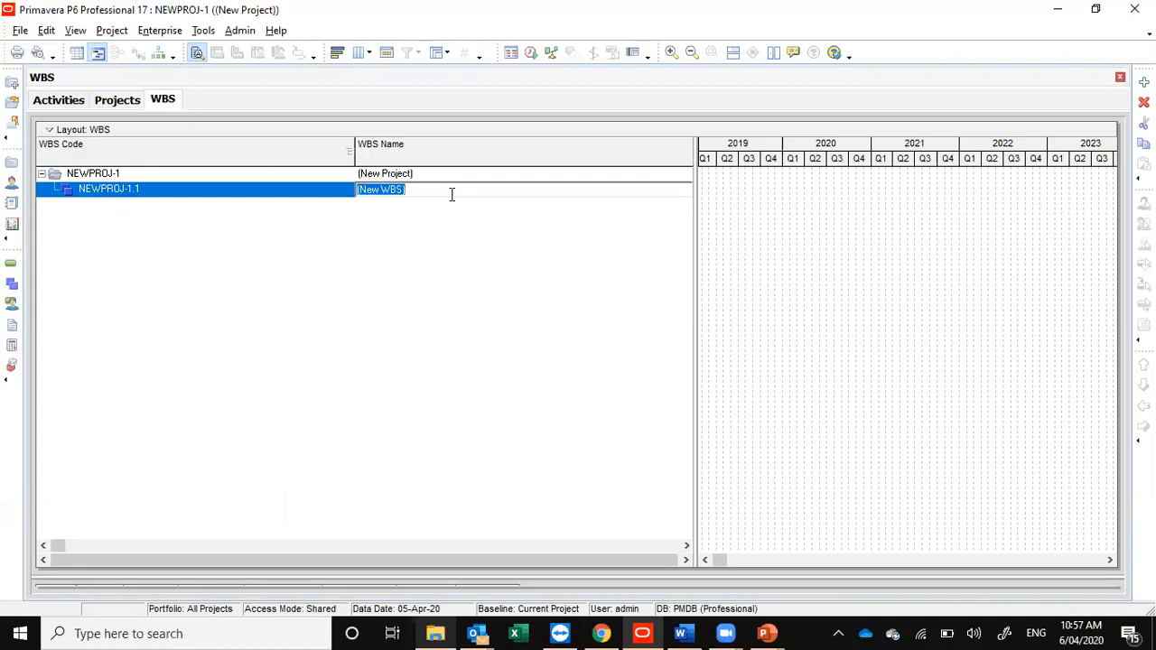
text(Civil)
key(Return)
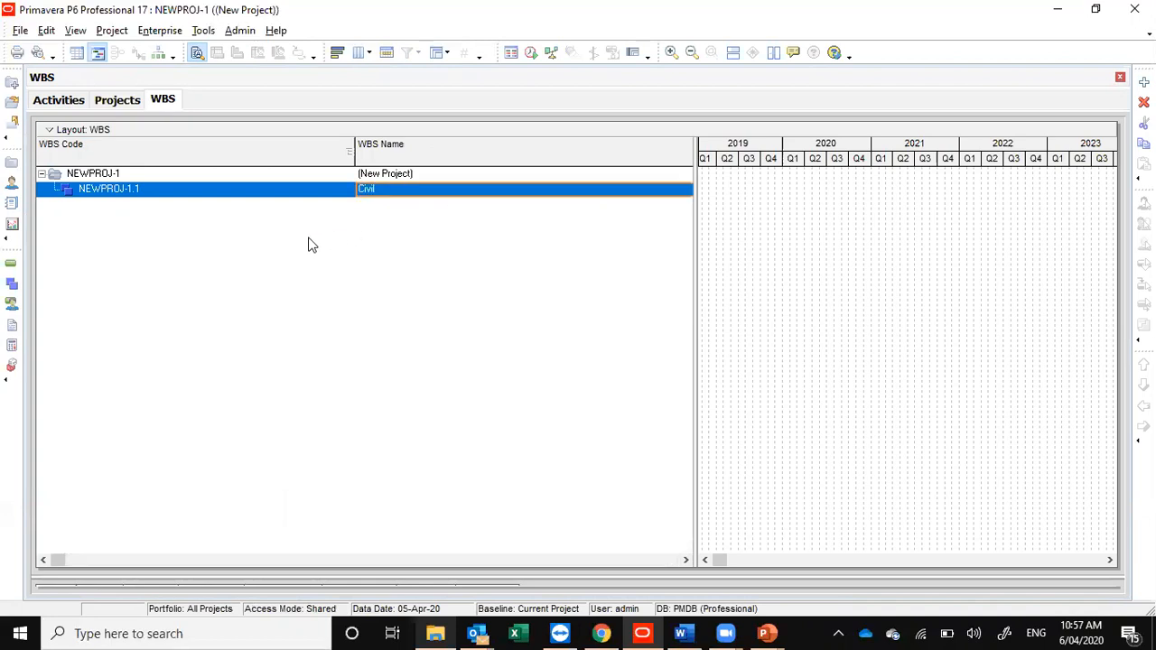
Step: Add a second WBS element named Mechanical directly under the project
right_click(380, 176)
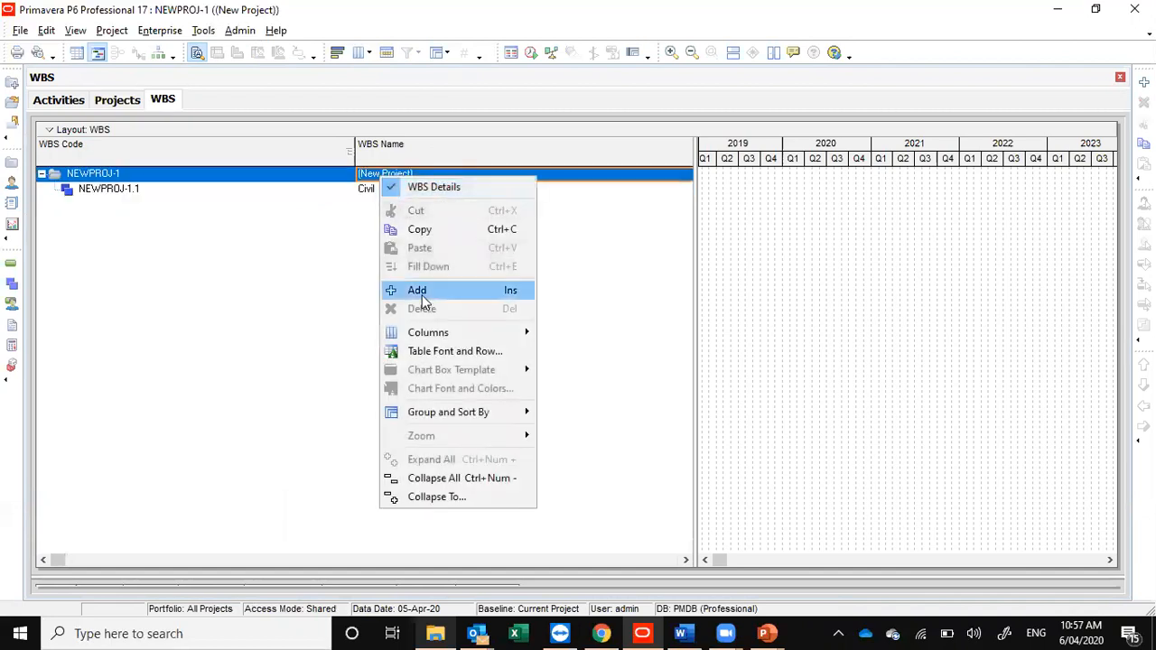
click(425, 294)
click(438, 190)
text(Mechanical)
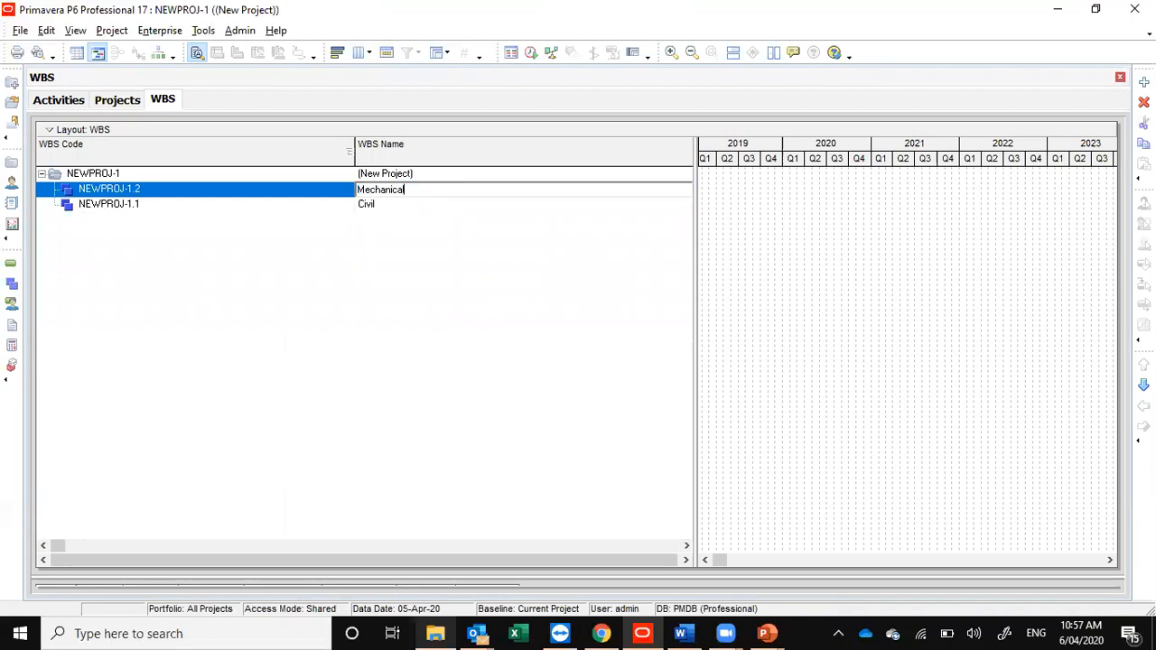
key(Return)
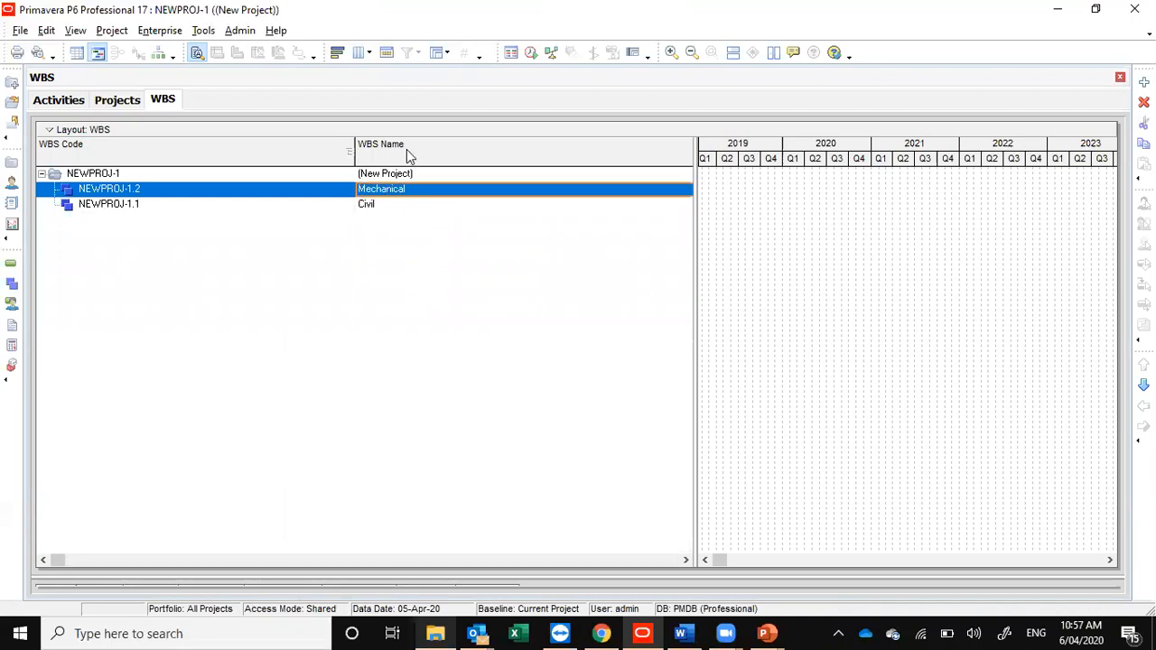
Step: Add a third WBS element named Electrical directly under the project
click(369, 176)
right_click(370, 175)
click(398, 292)
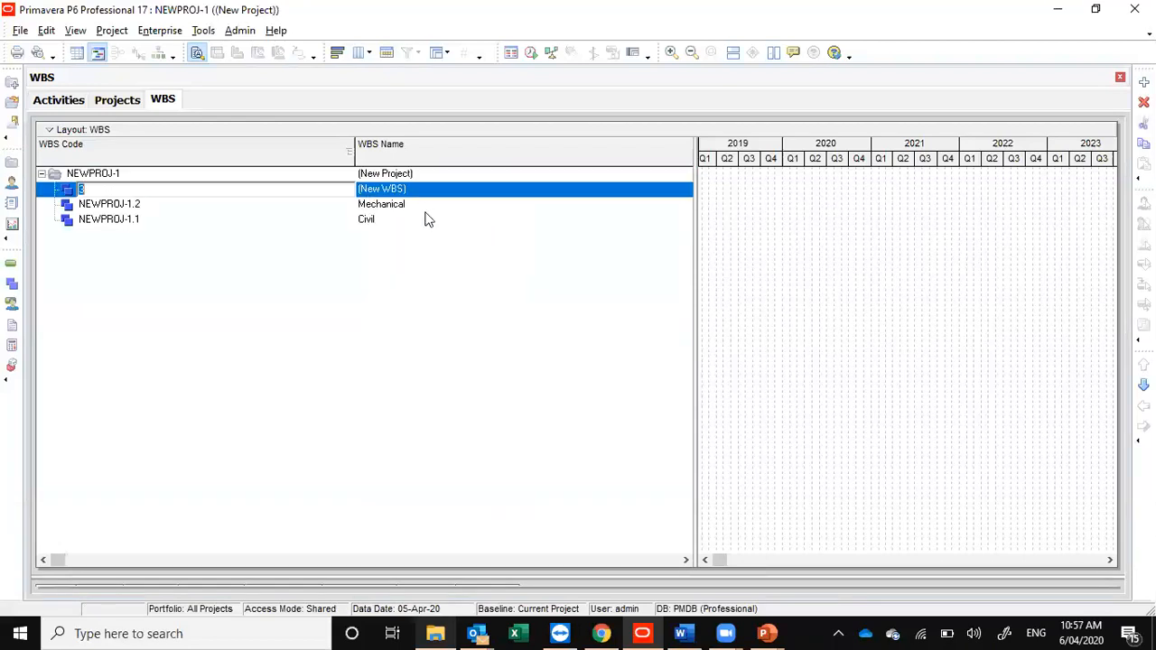
click(421, 188)
text(Electrical)
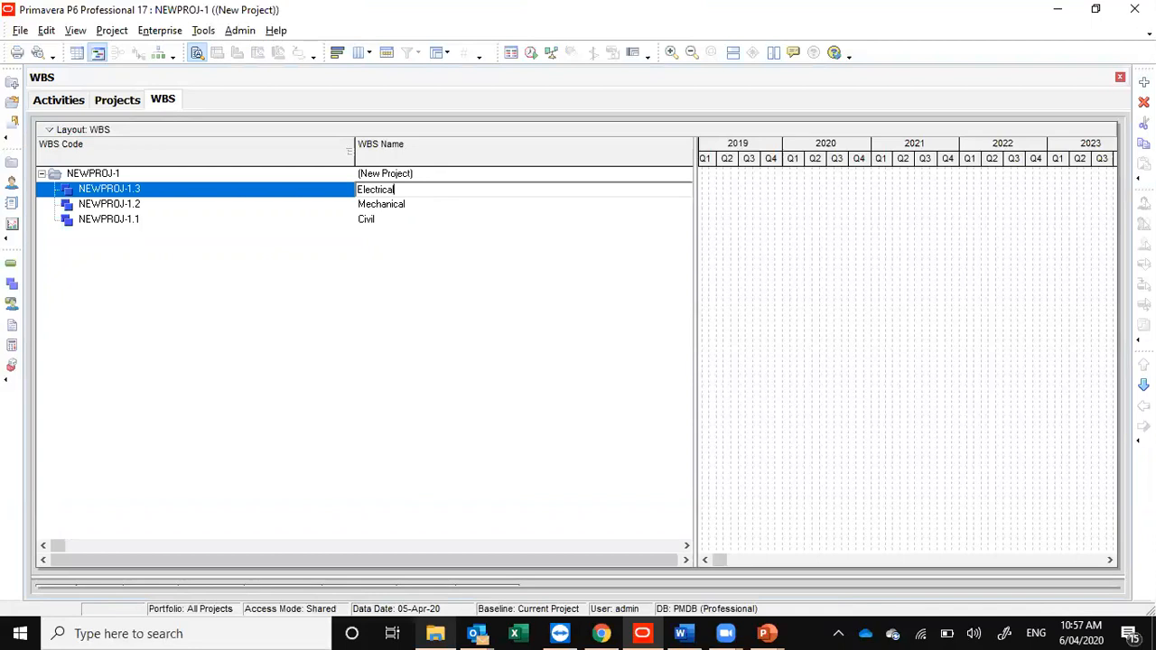
key(Return)
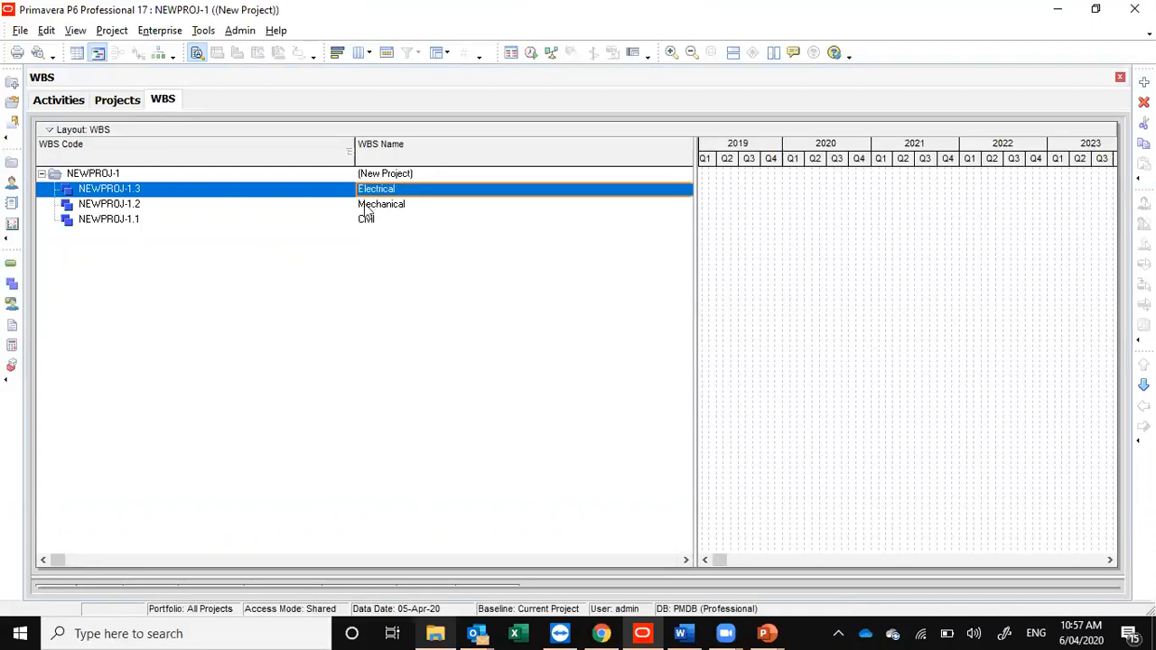
Step: Reorder the WBS elements under the project to Civil, Mechanical, Electrical
click(370, 220)
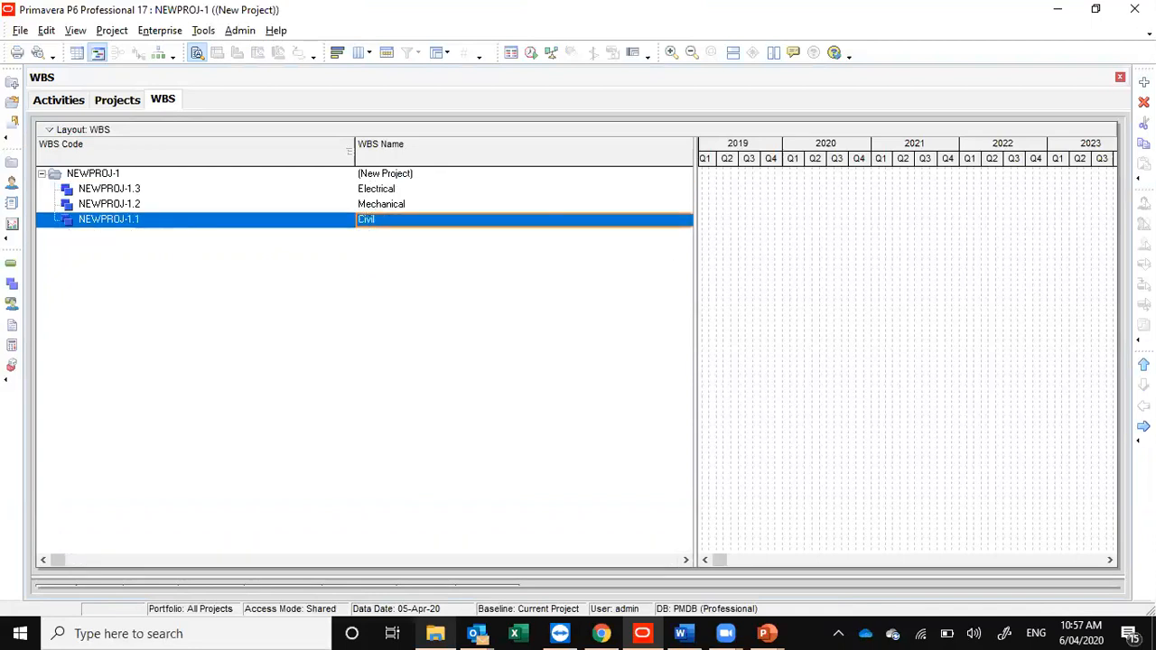
click(1143, 365)
click(1143, 364)
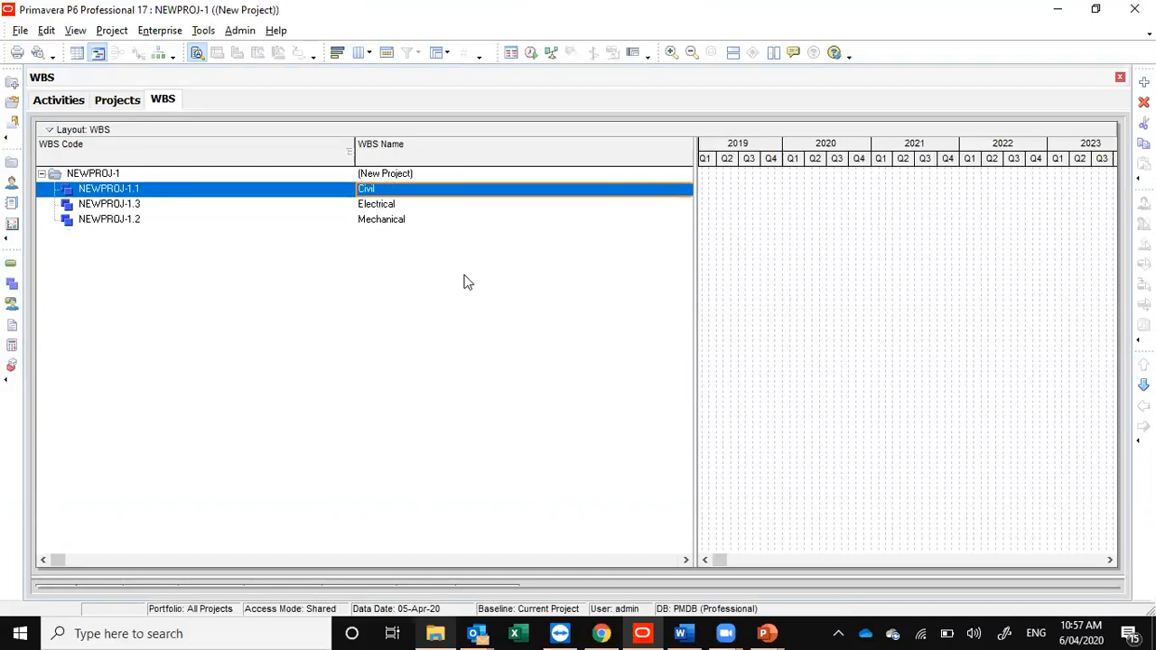
click(391, 220)
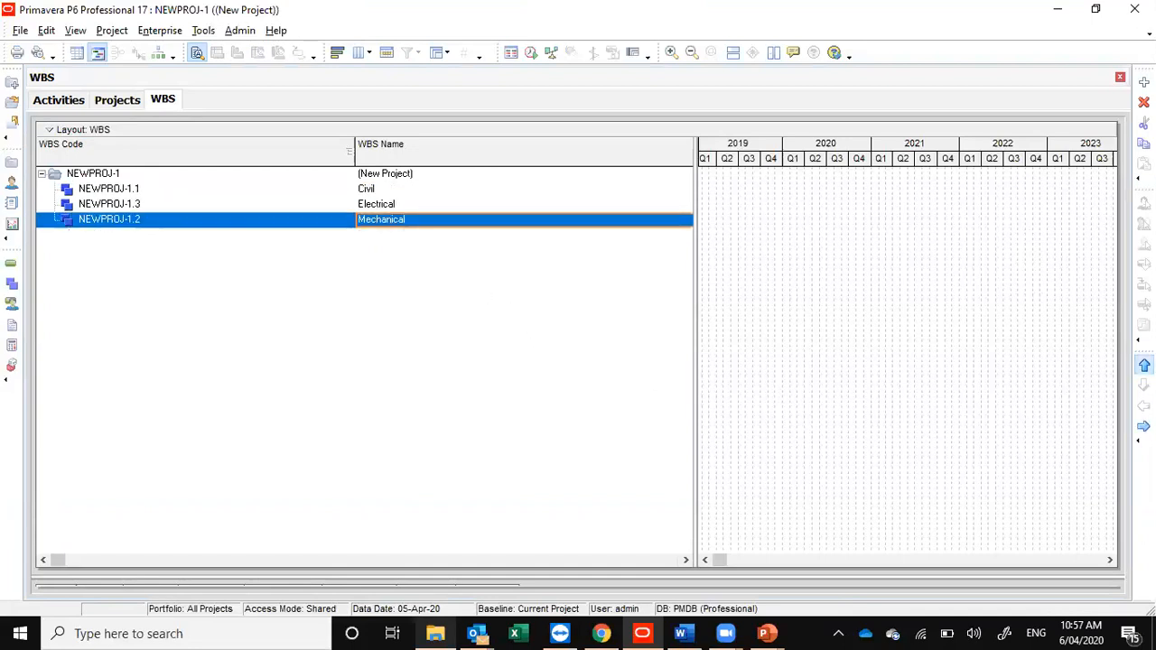
click(1143, 364)
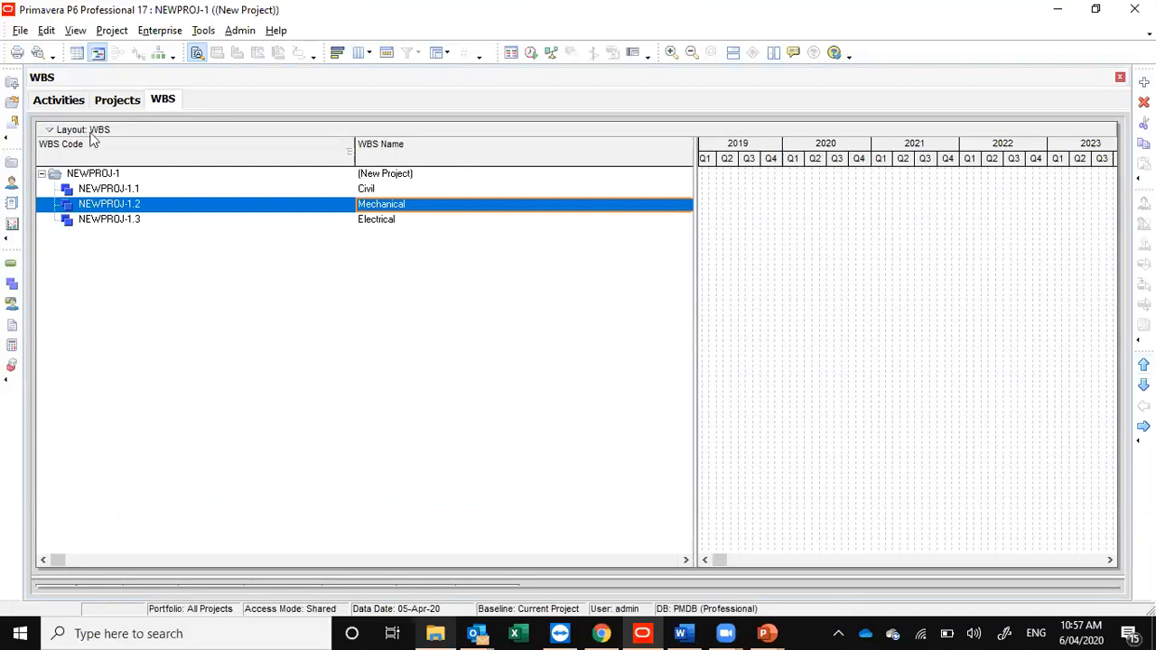
Step: Return to the Activities view and refresh the project data
click(56, 101)
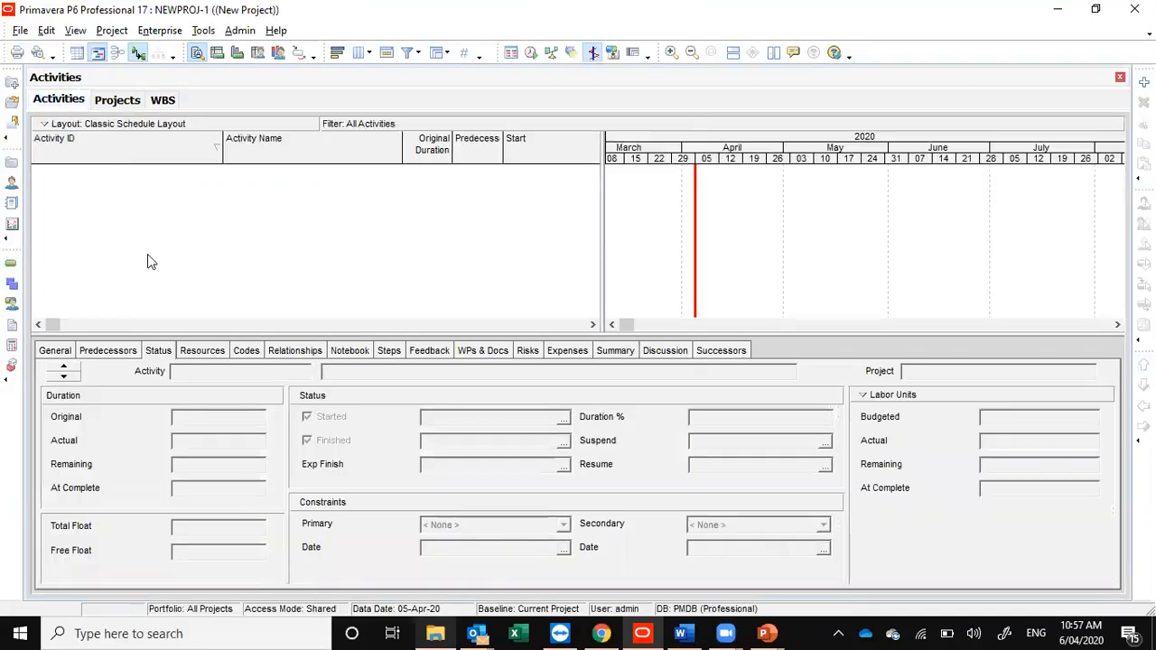
click(18, 30)
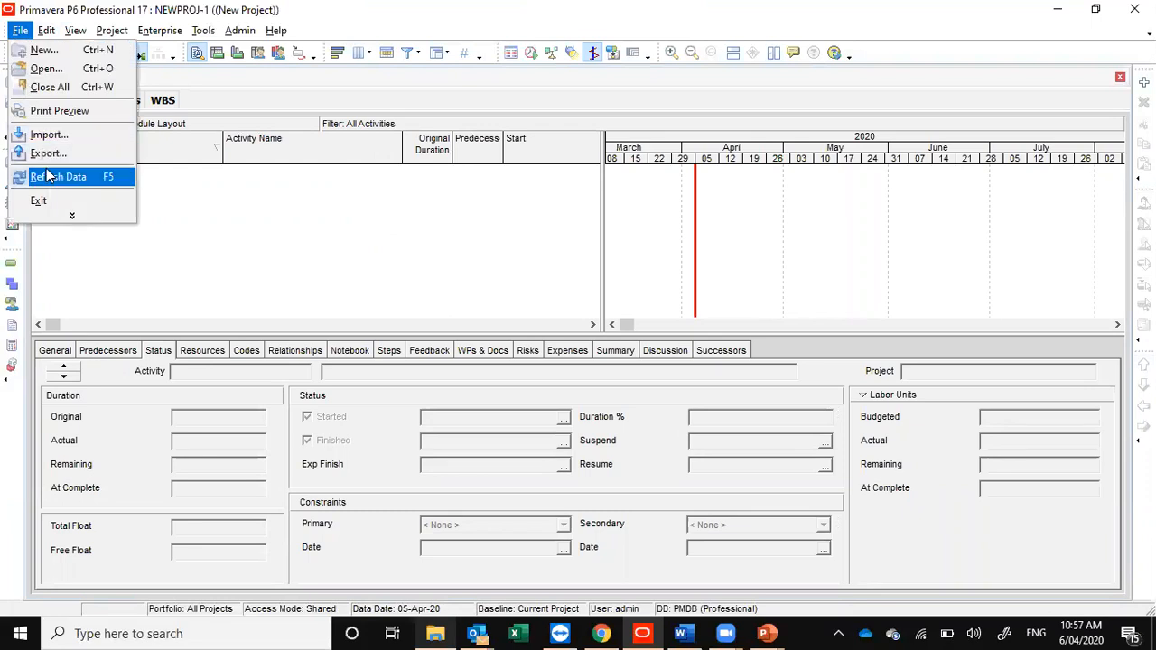
click(50, 177)
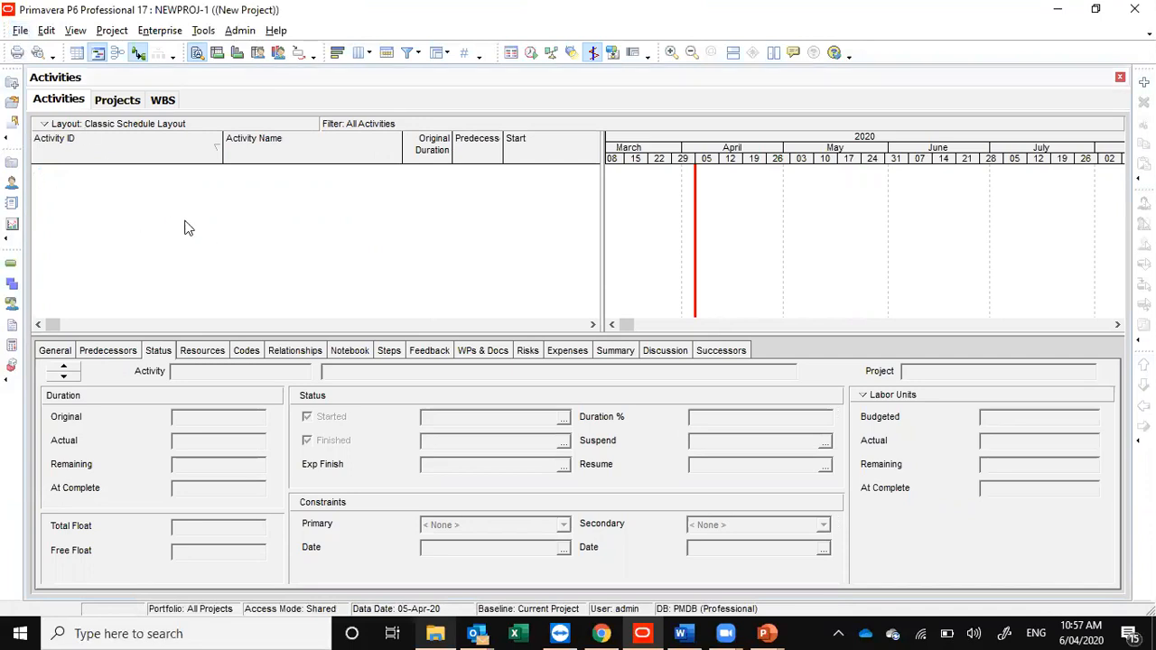
Step: Turn off Hide if empty in the Group and Sort options of the activity layout and apply the change
click(72, 32)
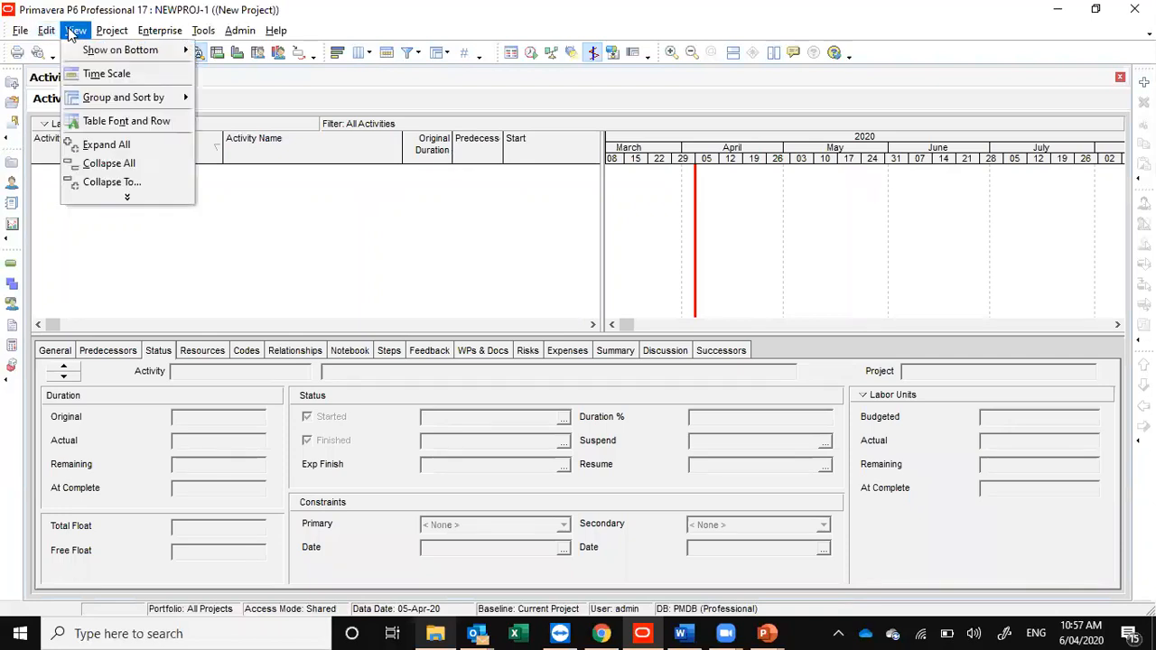
click(174, 97)
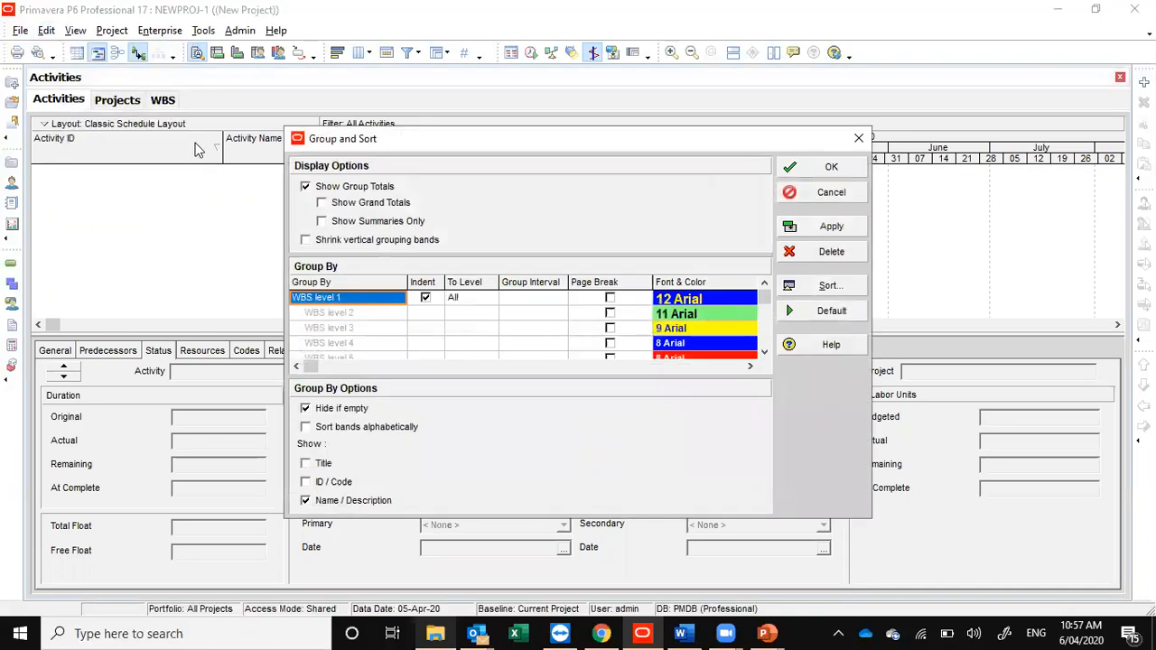
click(357, 410)
click(823, 228)
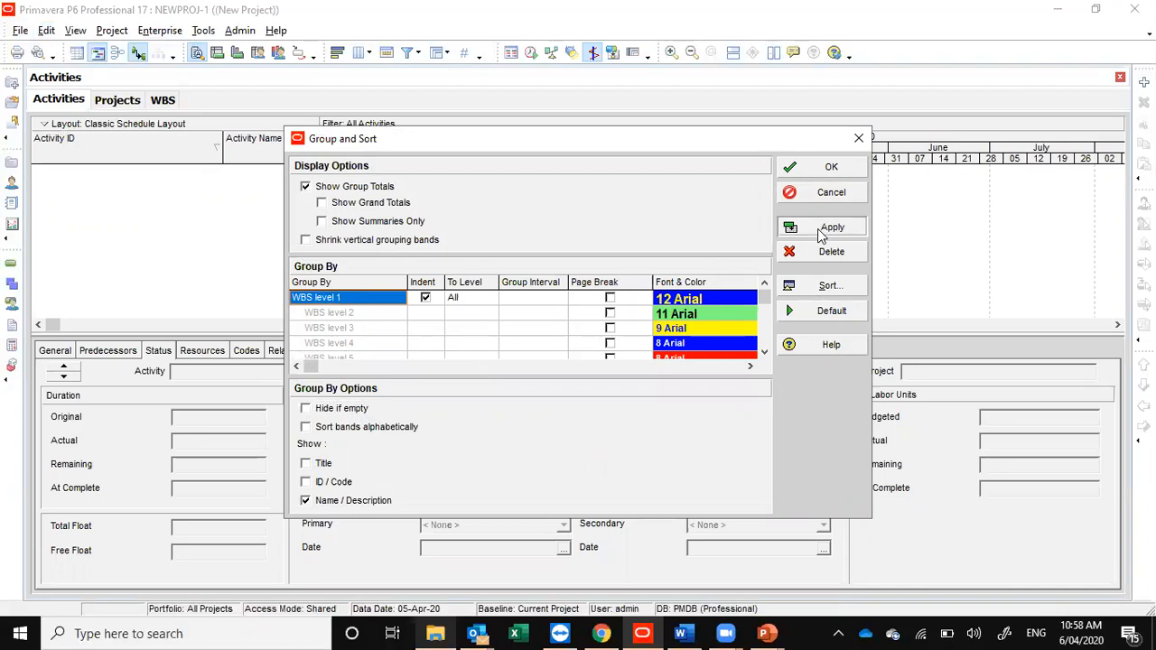
click(826, 170)
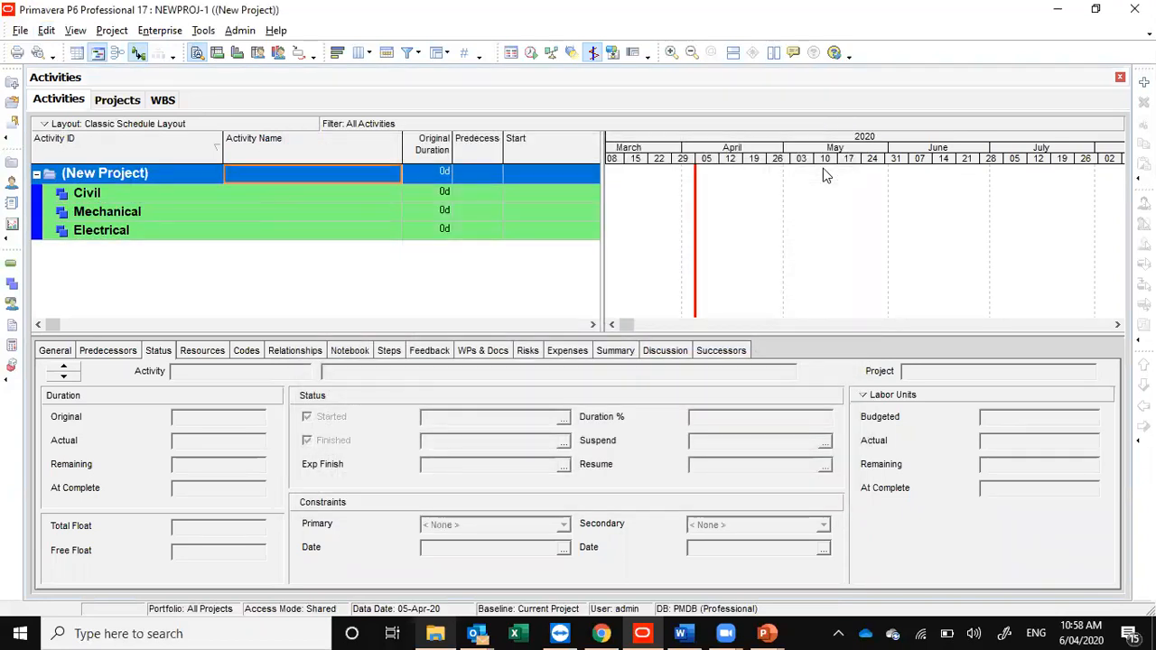
Step: Add a new activity under the Civil WBS element and name it Excavation for Foundation
click(249, 199)
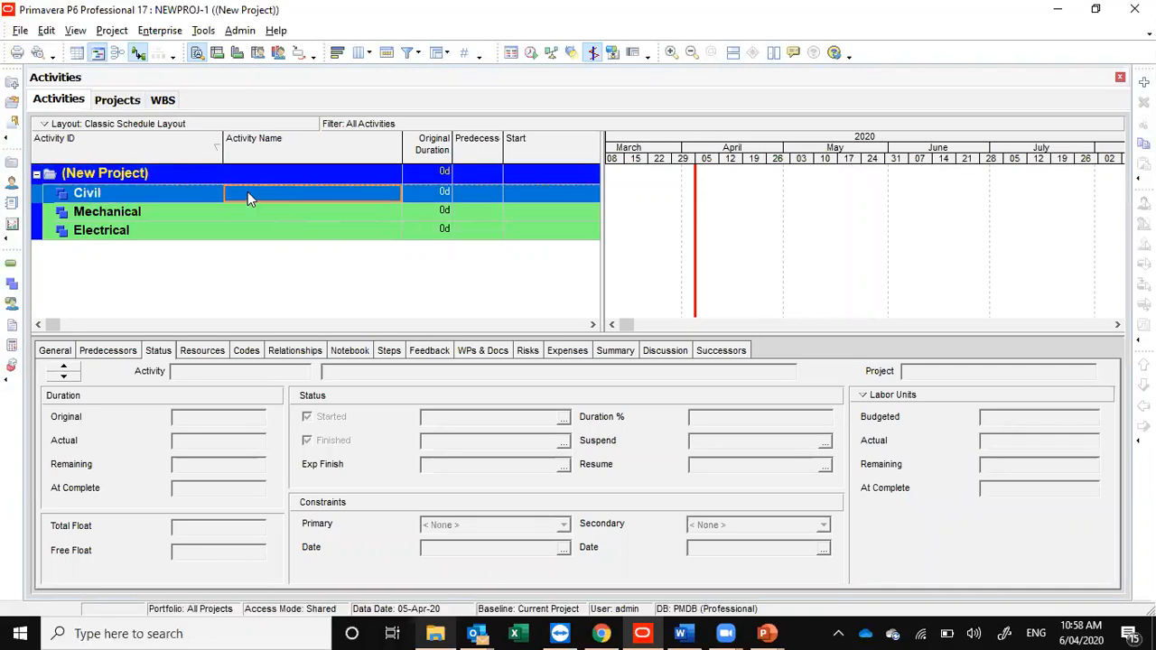
right_click(247, 192)
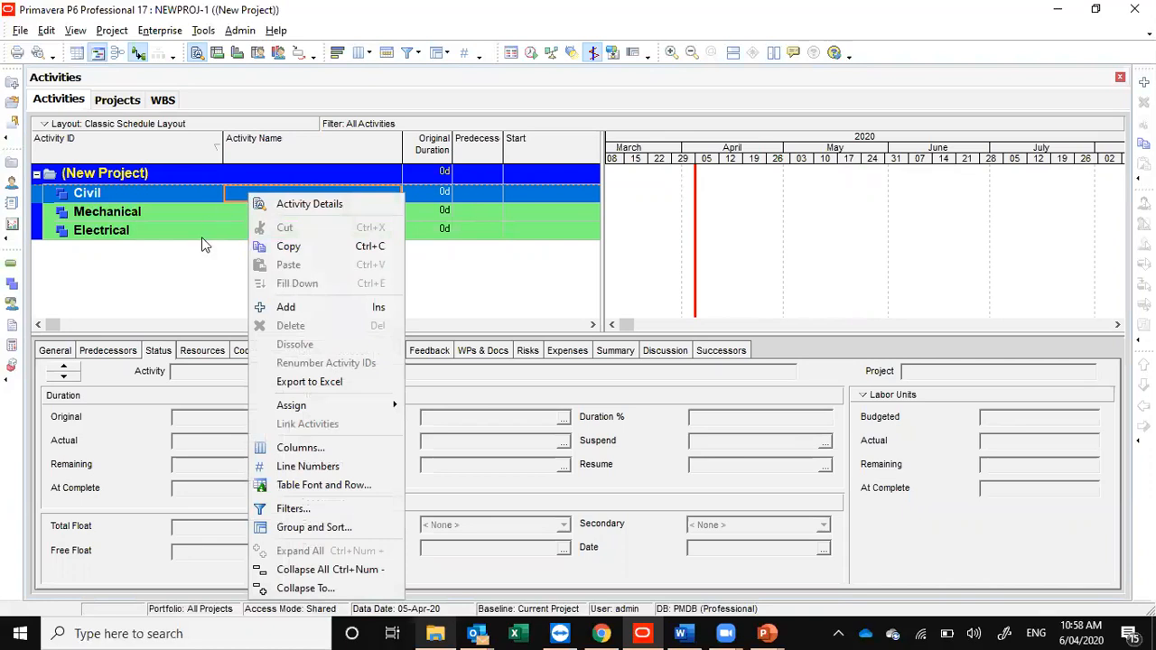
click(172, 296)
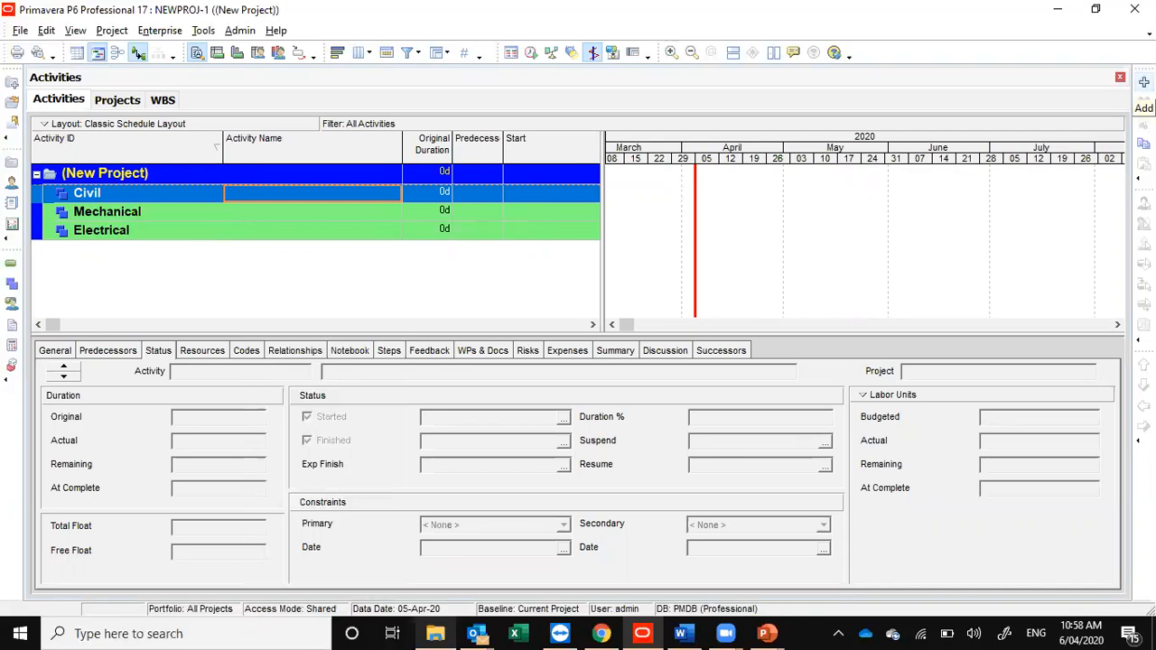
click(1143, 82)
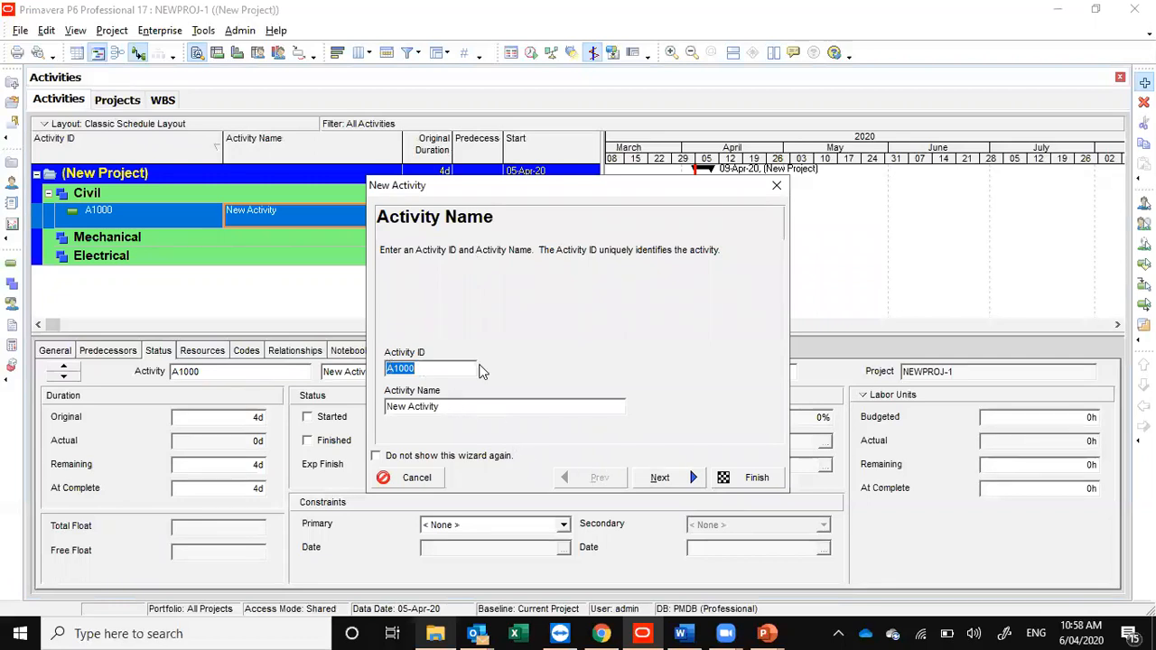
click(459, 409)
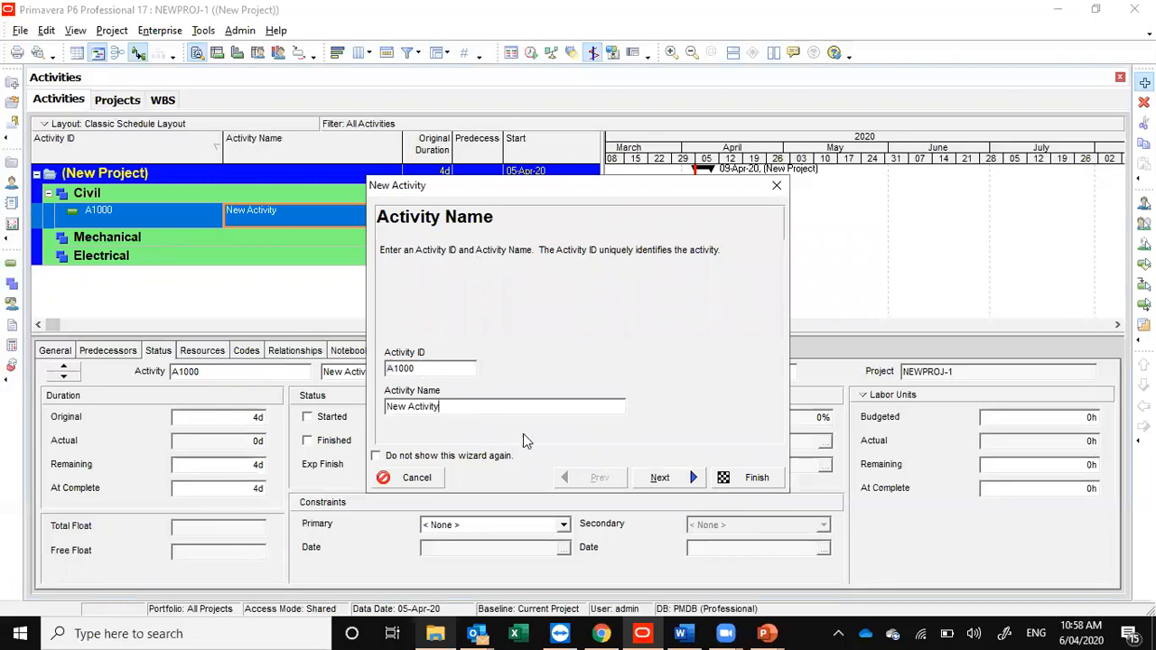
drag(437, 408, 366, 412)
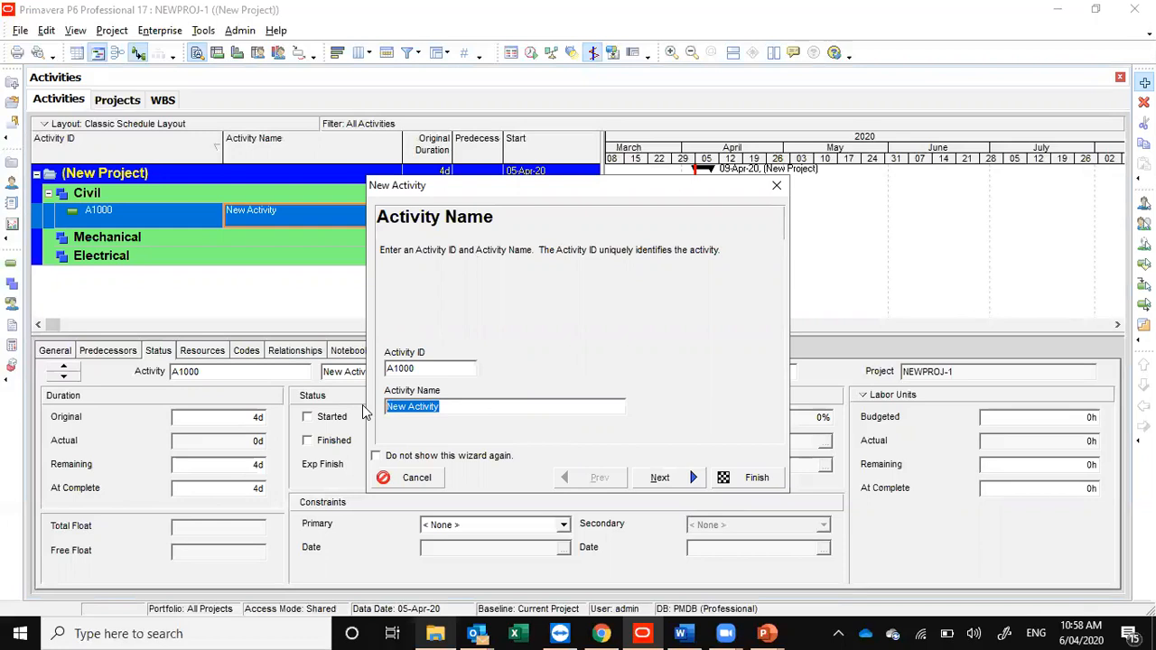
text(Excava)
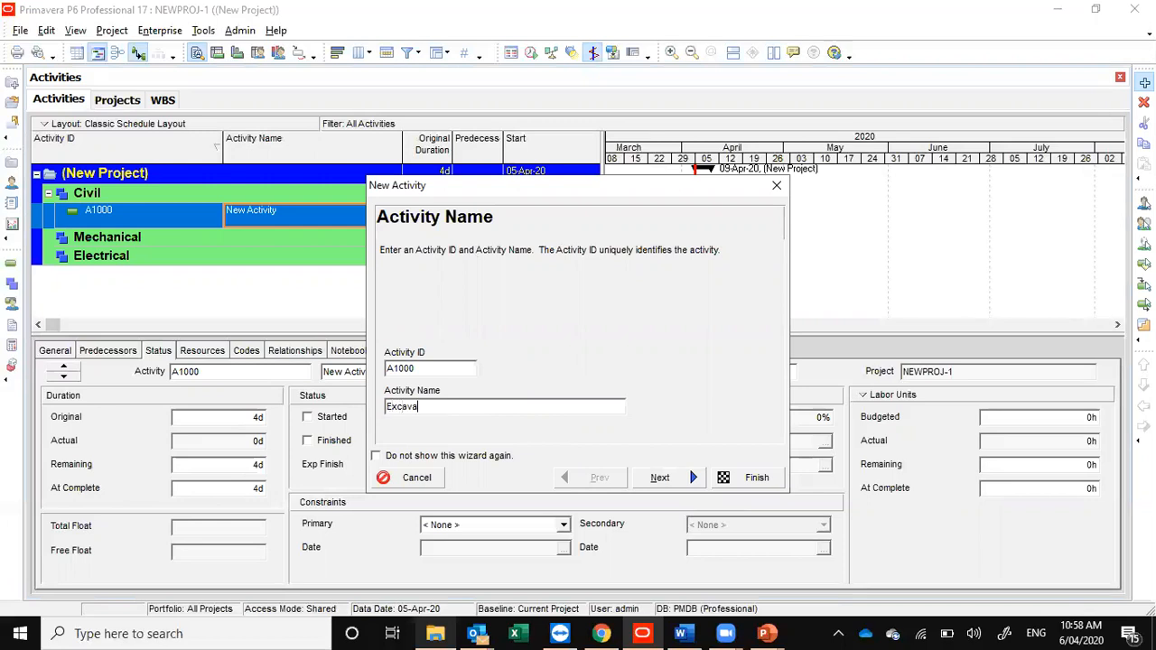
text(tion for Foundation)
click(659, 476)
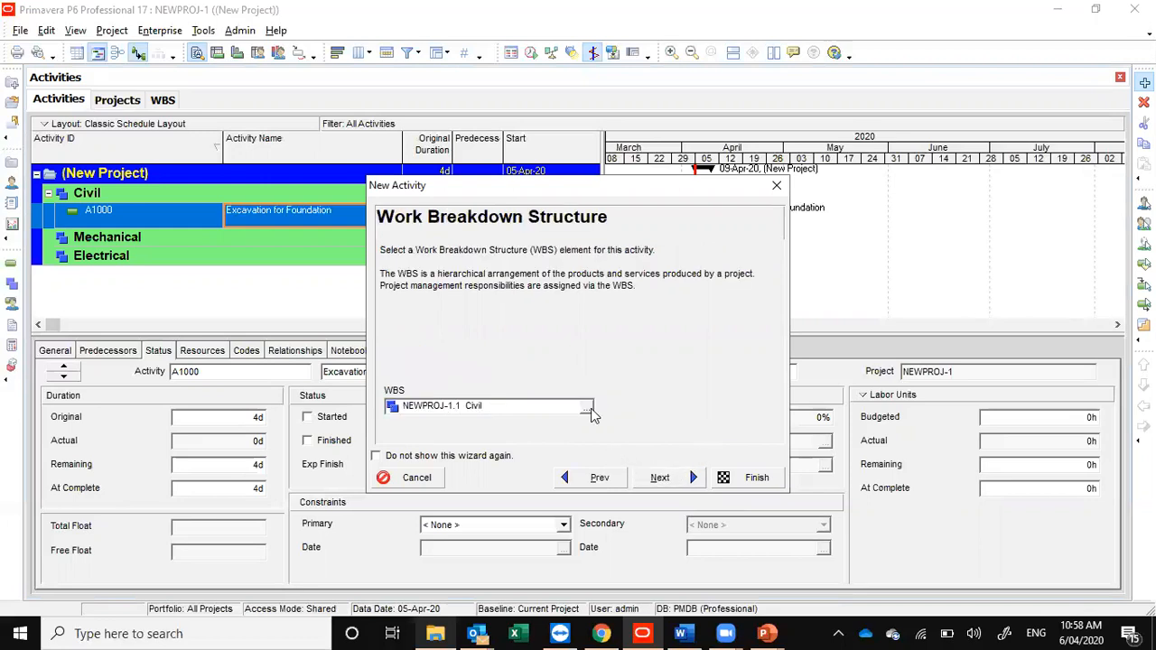
Step: Complete the New Activity wizard with the Civil WBS, Task Dependent activity type, Fixed Duration & Units, no resources and a 4d duration
click(670, 485)
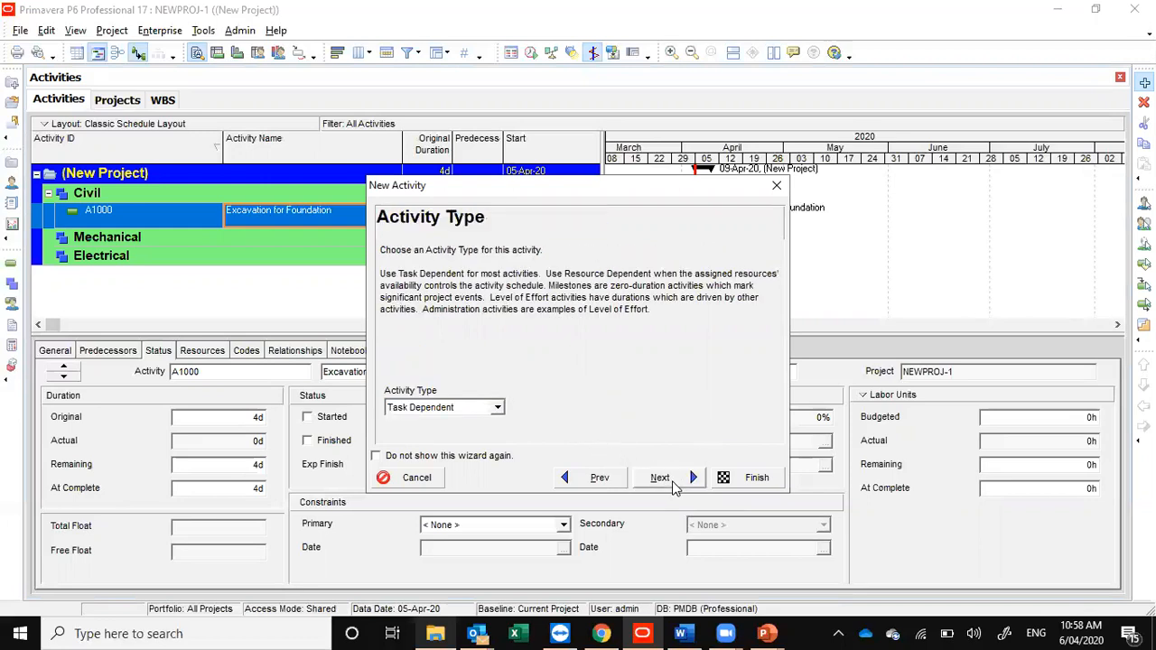
click(679, 485)
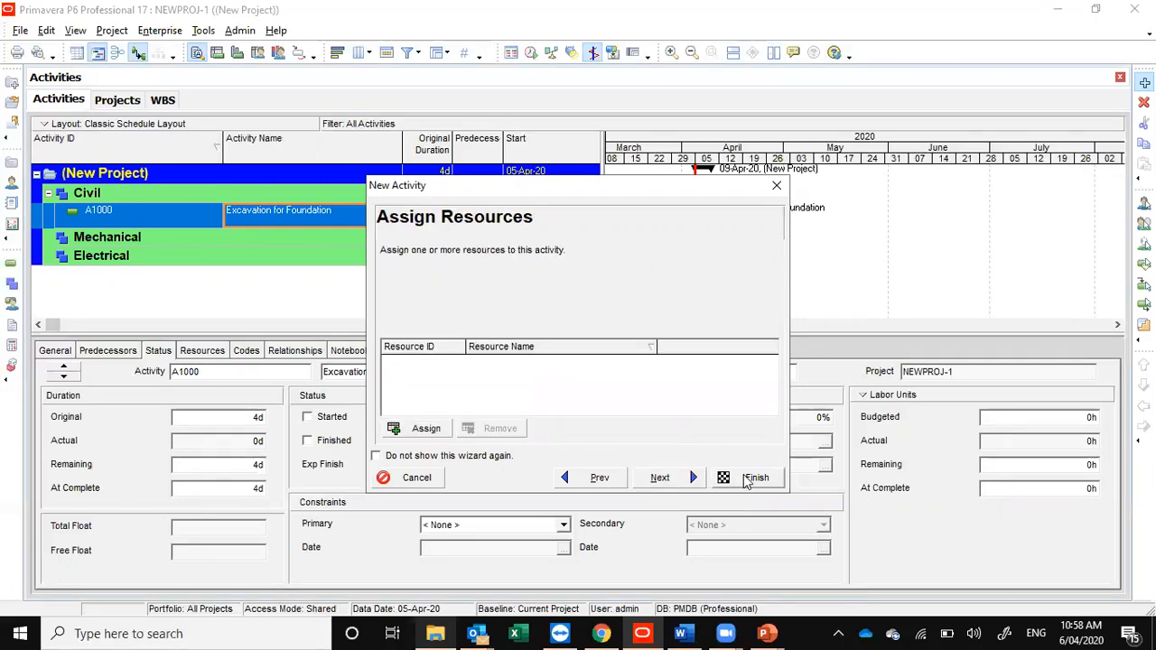
click(660, 479)
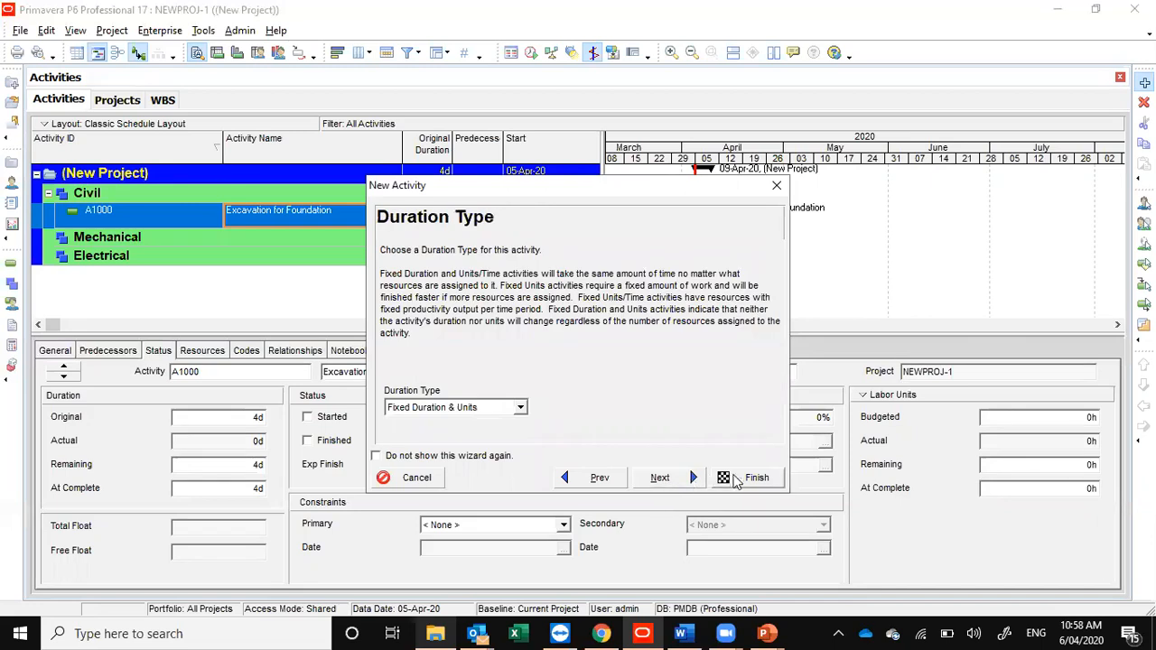
click(668, 481)
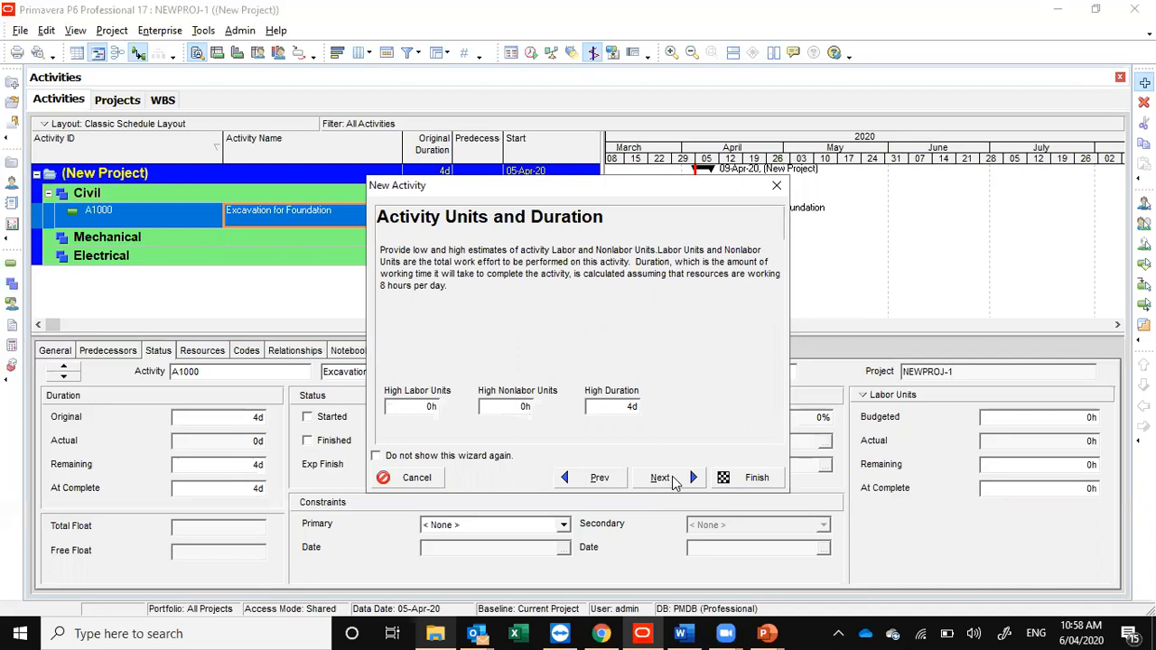
click(743, 482)
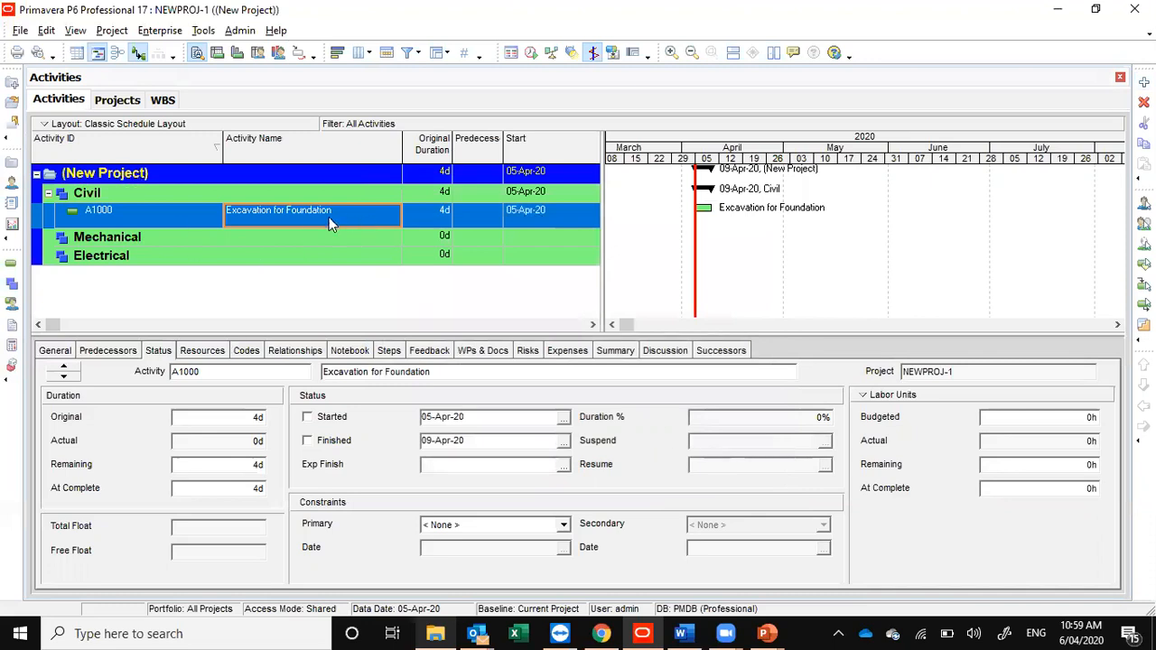
Step: Add four more activities under the Civil WBS element, below Excavation for Foundation, keeping their default names
click(264, 192)
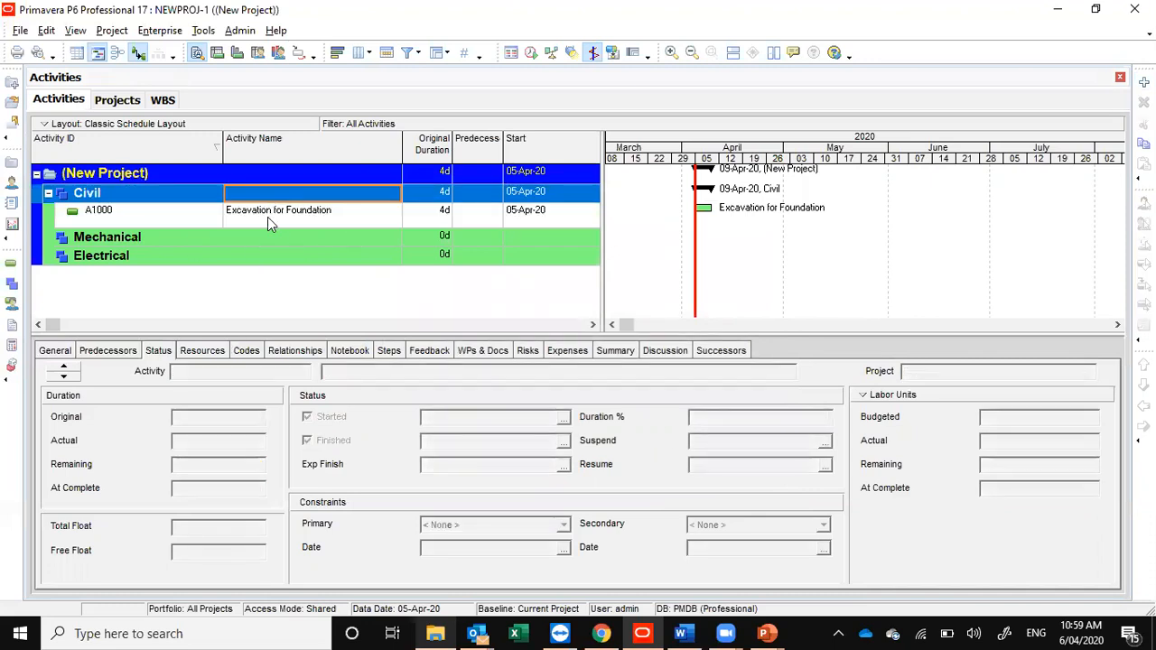
click(267, 215)
right_click(267, 215)
click(307, 323)
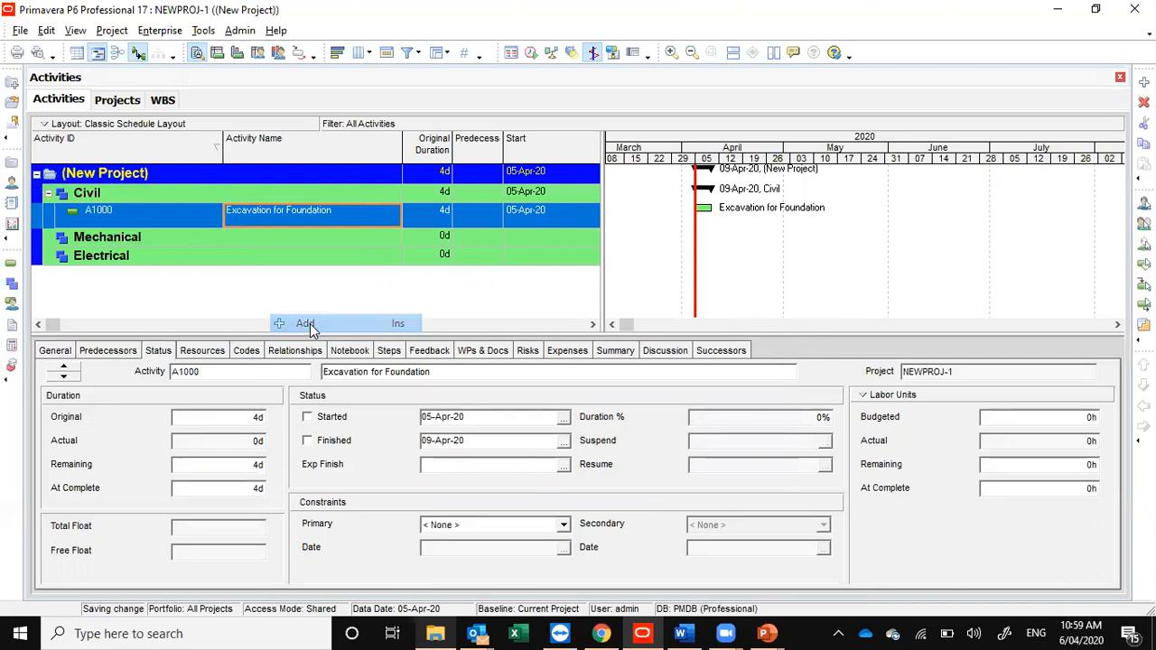
click(297, 219)
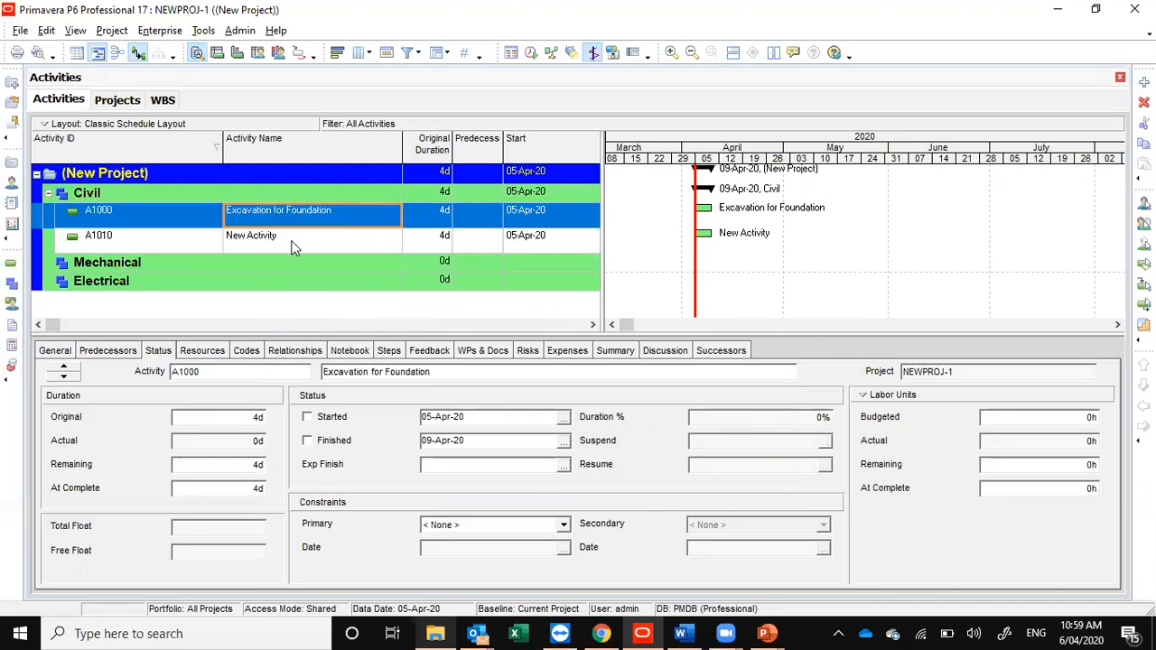
click(294, 242)
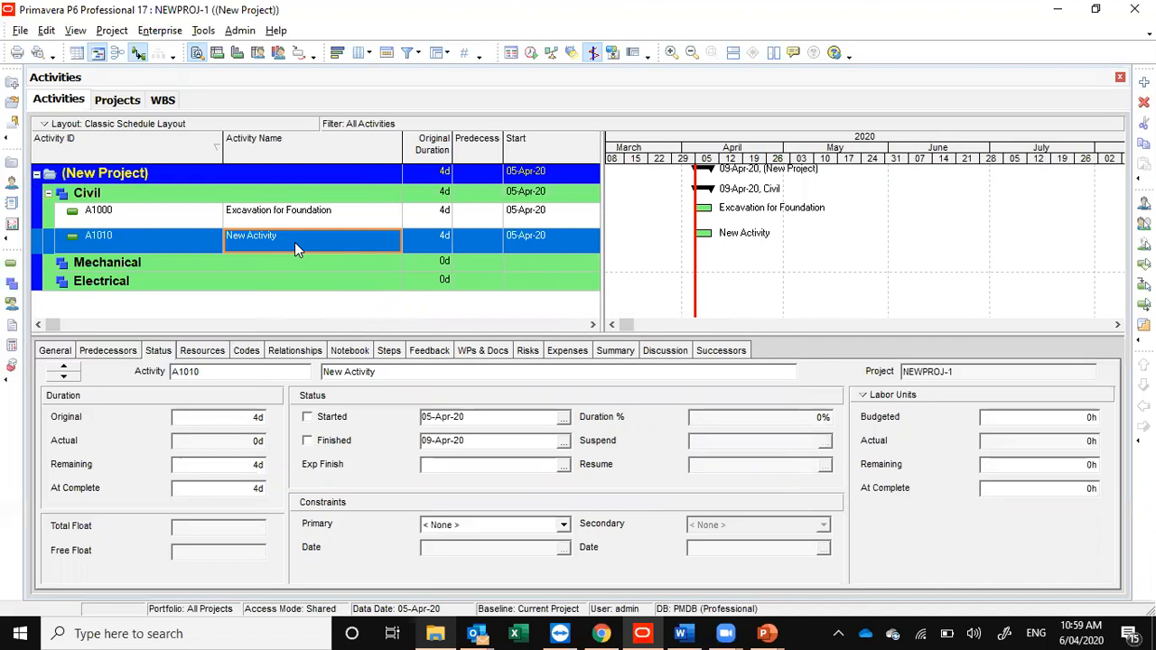
key(Insert)
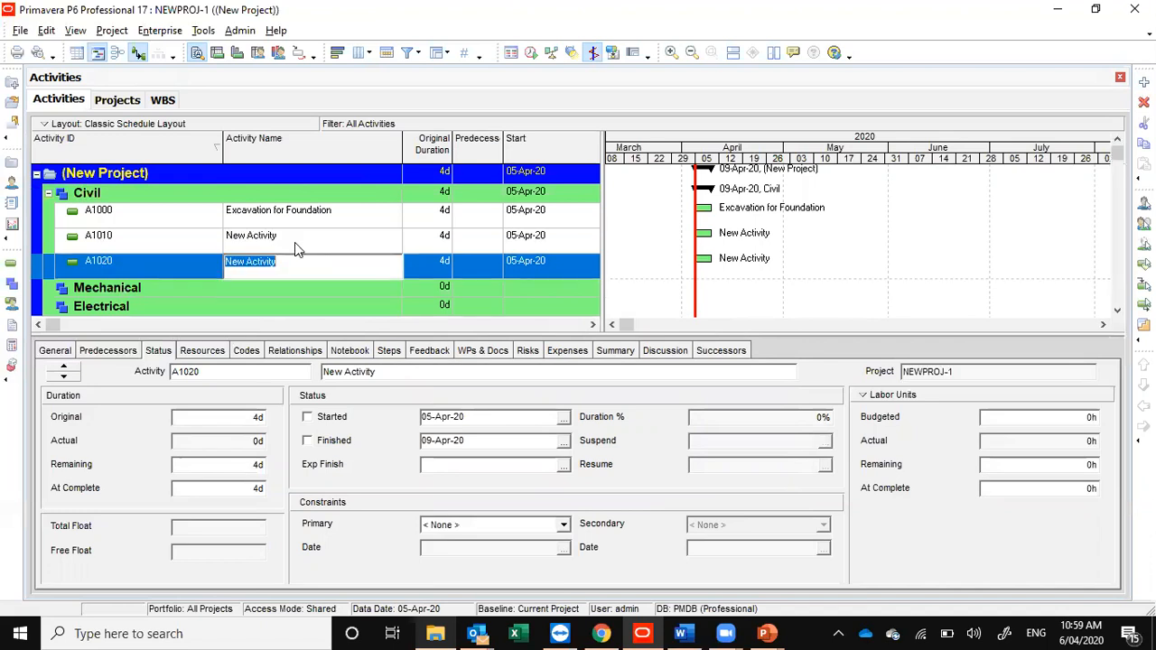
key(Insert)
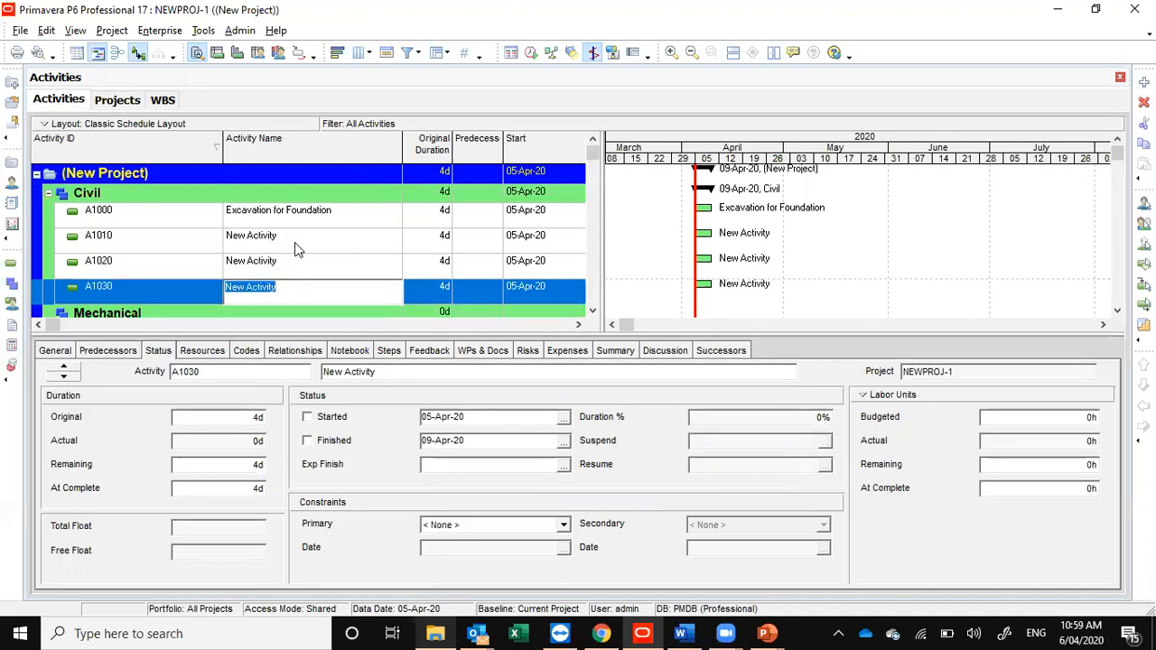
key(Insert)
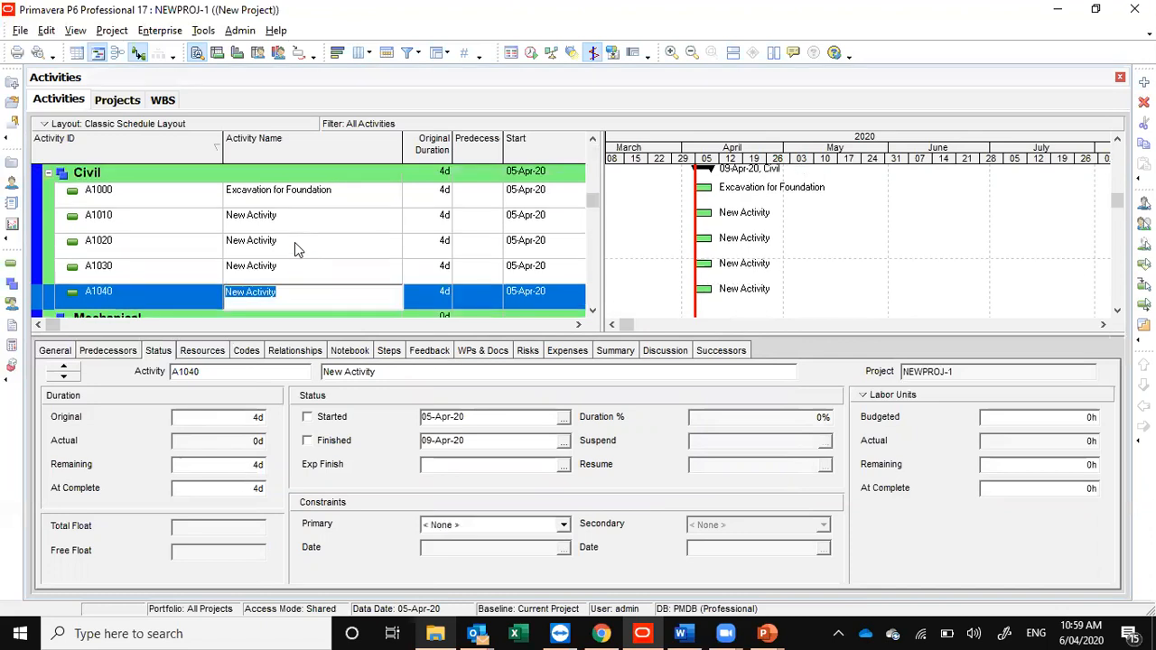
Step: Rename the first new activity below Excavation for Foundation as PCC
click(307, 222)
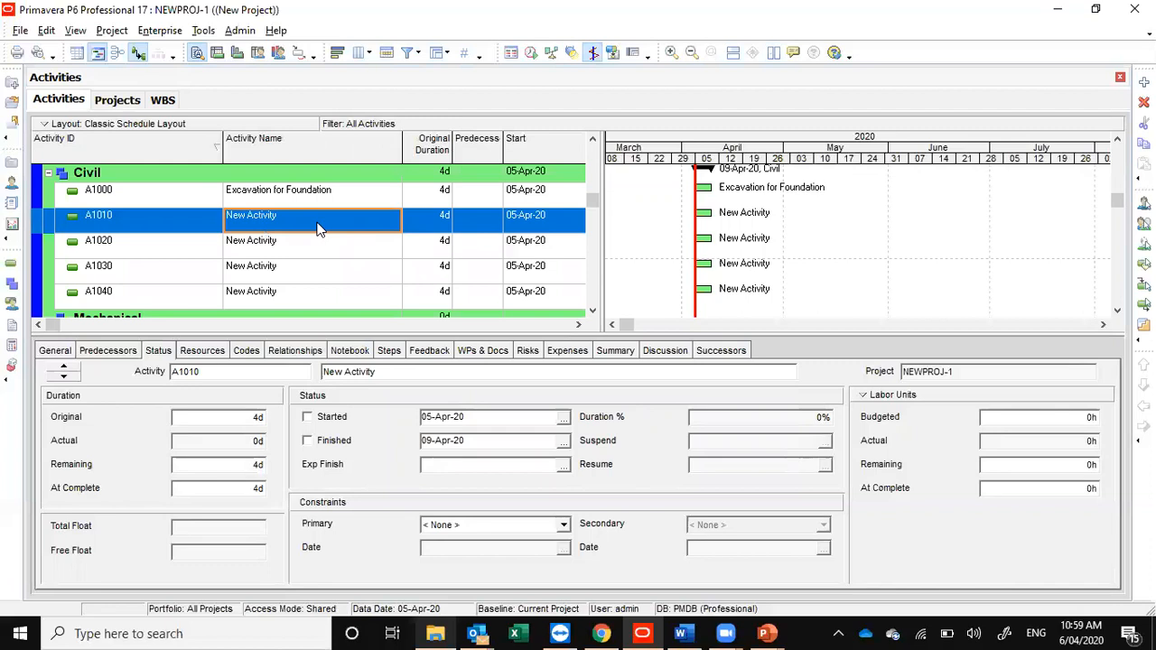
scroll(317, 227, down, 1)
scroll(317, 226, up, 1)
click(278, 246)
click(298, 222)
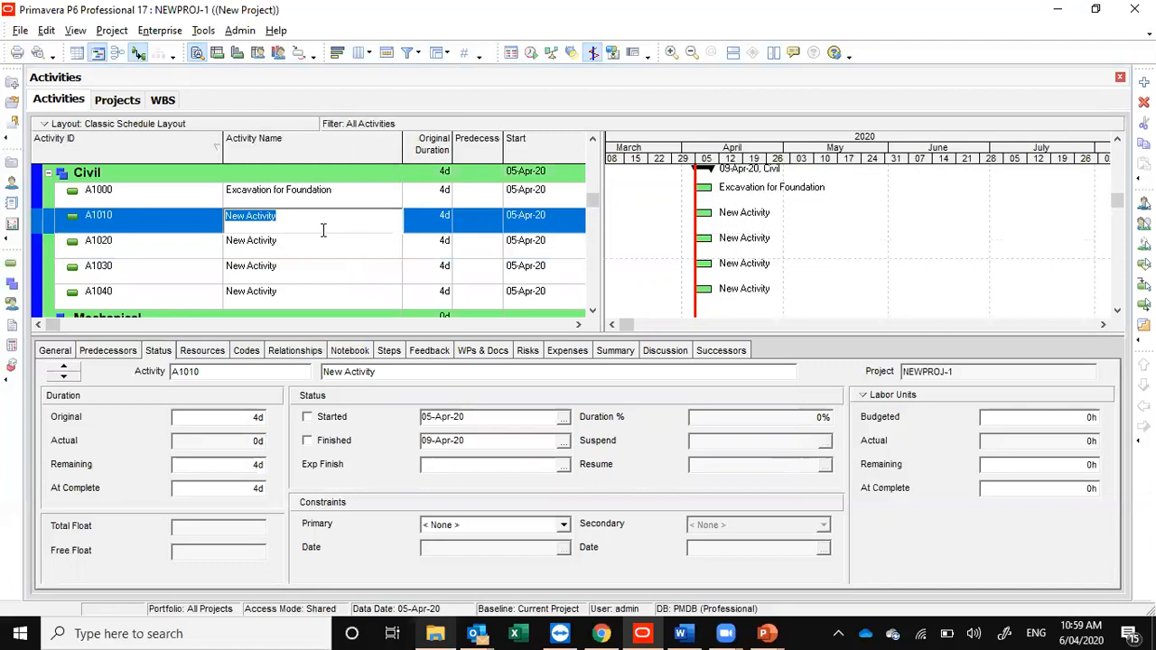
text(Pcc)
key(BackSpace)
key(BackSpace)
text(CC)
Step: Rename the two activities below PCC as Rebar and FormWork
click(294, 246)
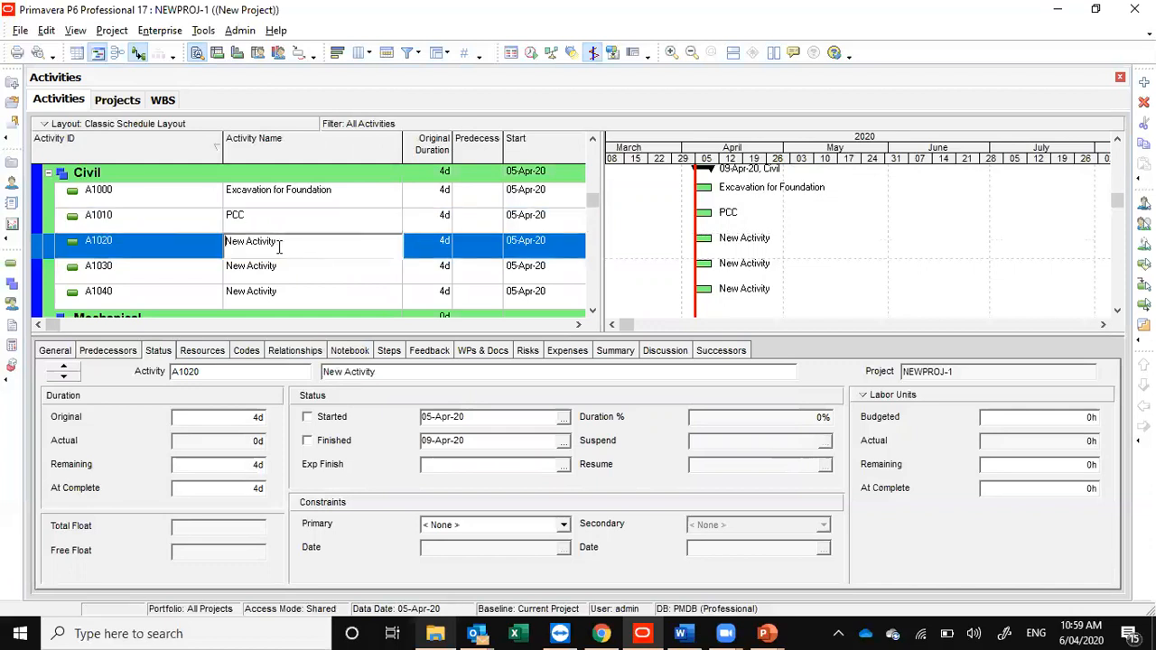
drag(283, 247, 222, 245)
text(Rebar)
click(312, 267)
click(312, 268)
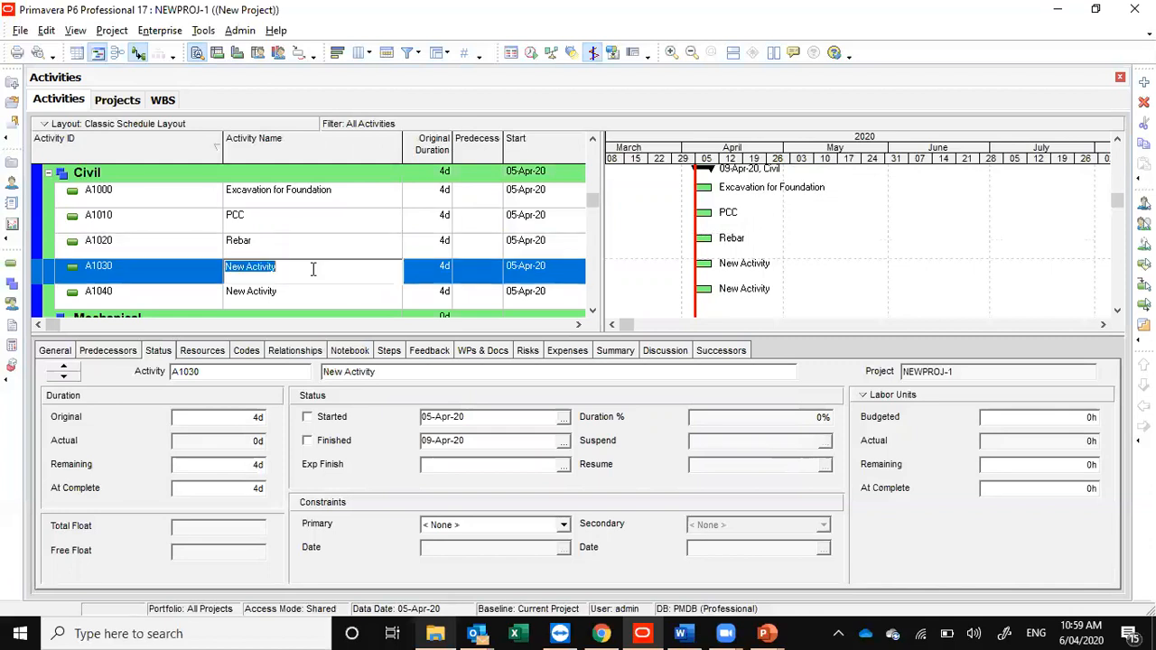
text(FormWork)
Step: Rename the last activity under Civil as Concrete
click(279, 296)
click(337, 290)
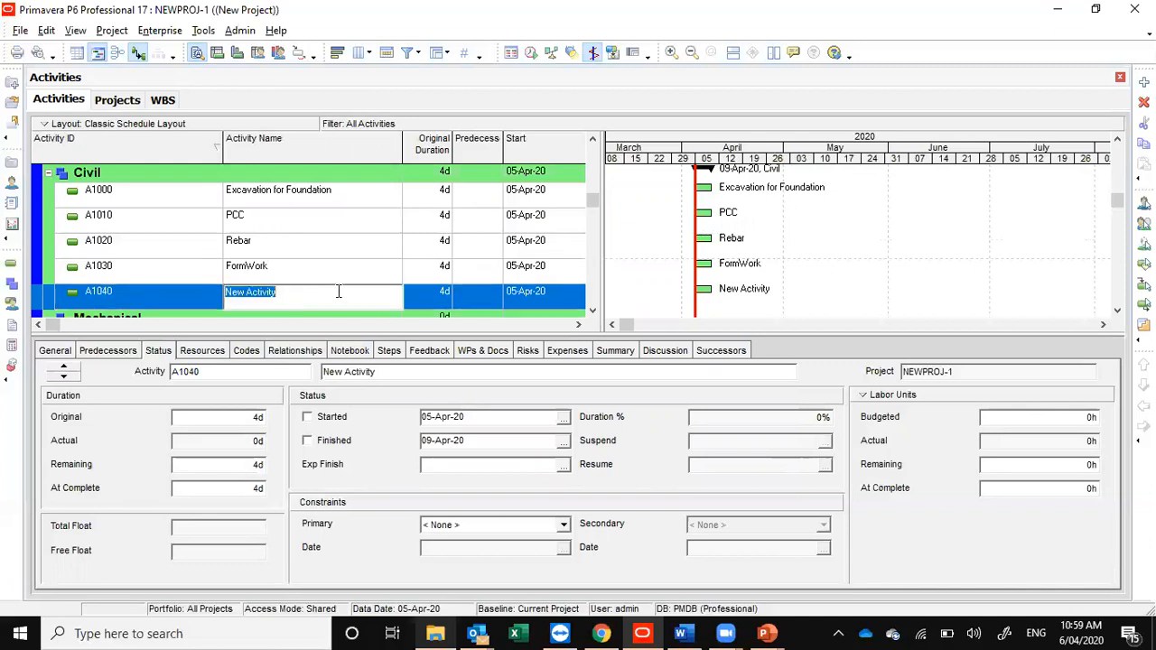
text(Concrete)
click(267, 269)
Step: Add a new activity under the Mechanical WBS element and leave its default name
scroll(320, 225, down, 1)
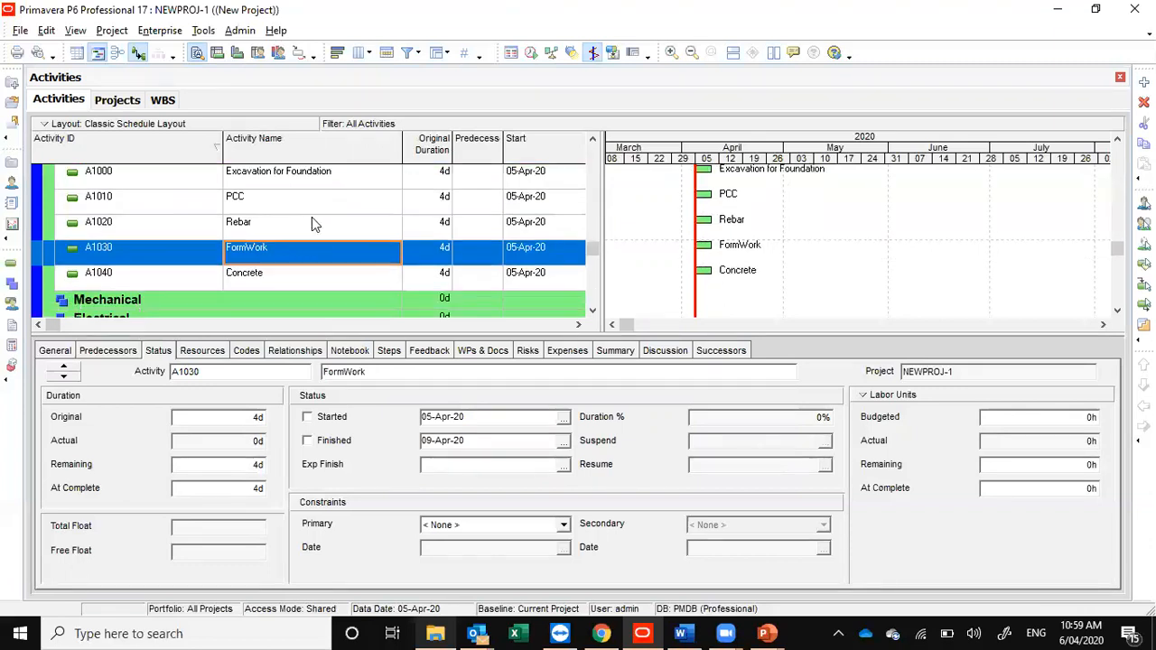
click(265, 280)
scroll(291, 268, down, 1)
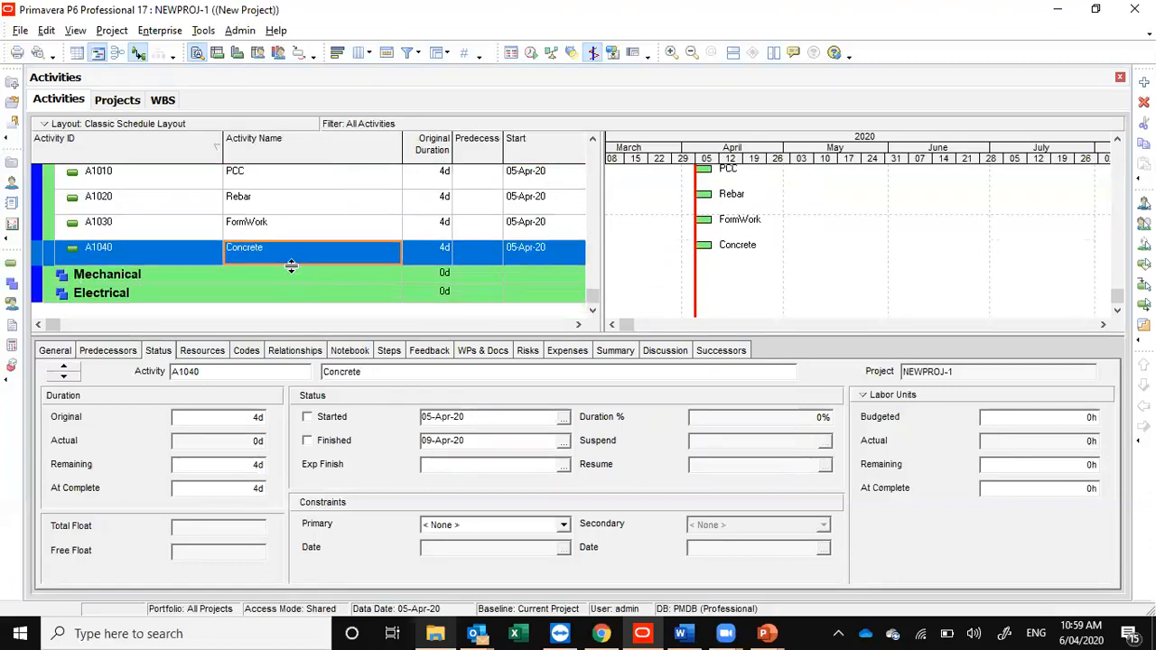
scroll(285, 266, up, 3)
scroll(285, 265, down, 2)
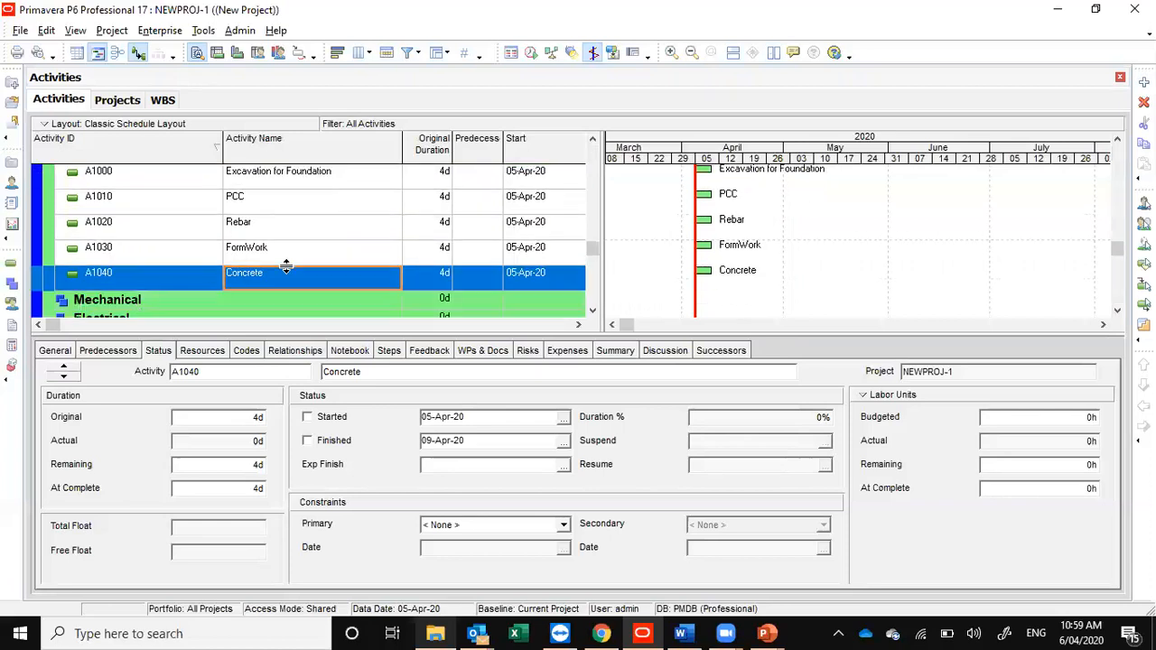
click(245, 304)
right_click(247, 301)
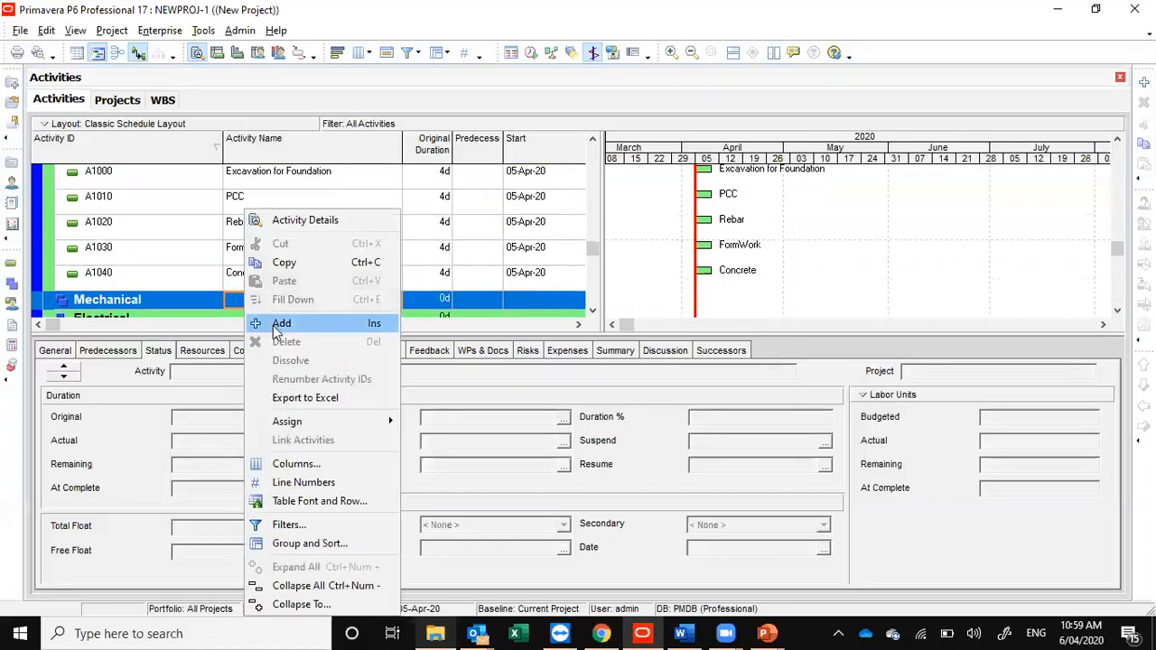
click(257, 324)
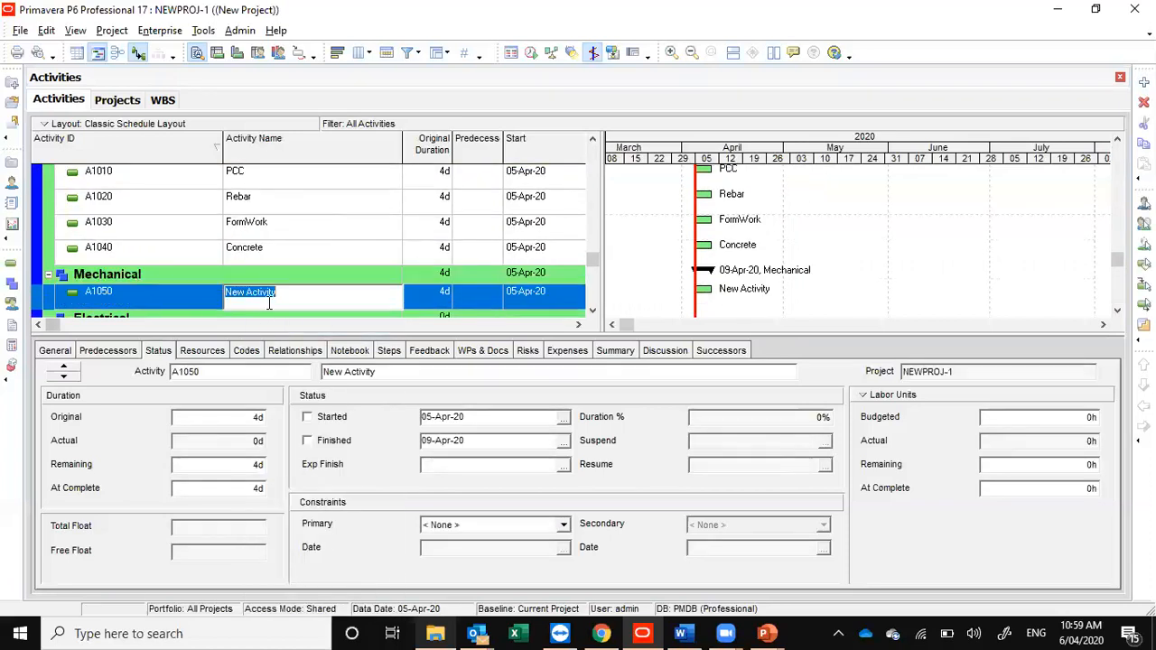
click(255, 204)
Step: Add a new activity directly under the project level, above Civil, and name it Commencement of Project
scroll(256, 205, up, 2)
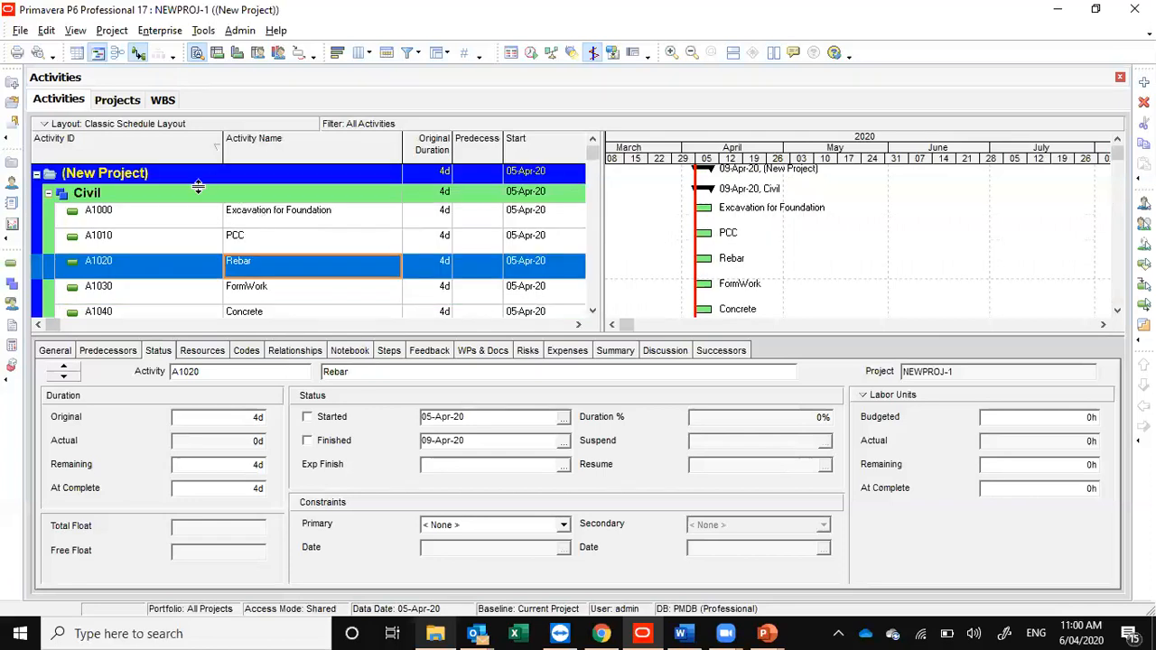
right_click(254, 193)
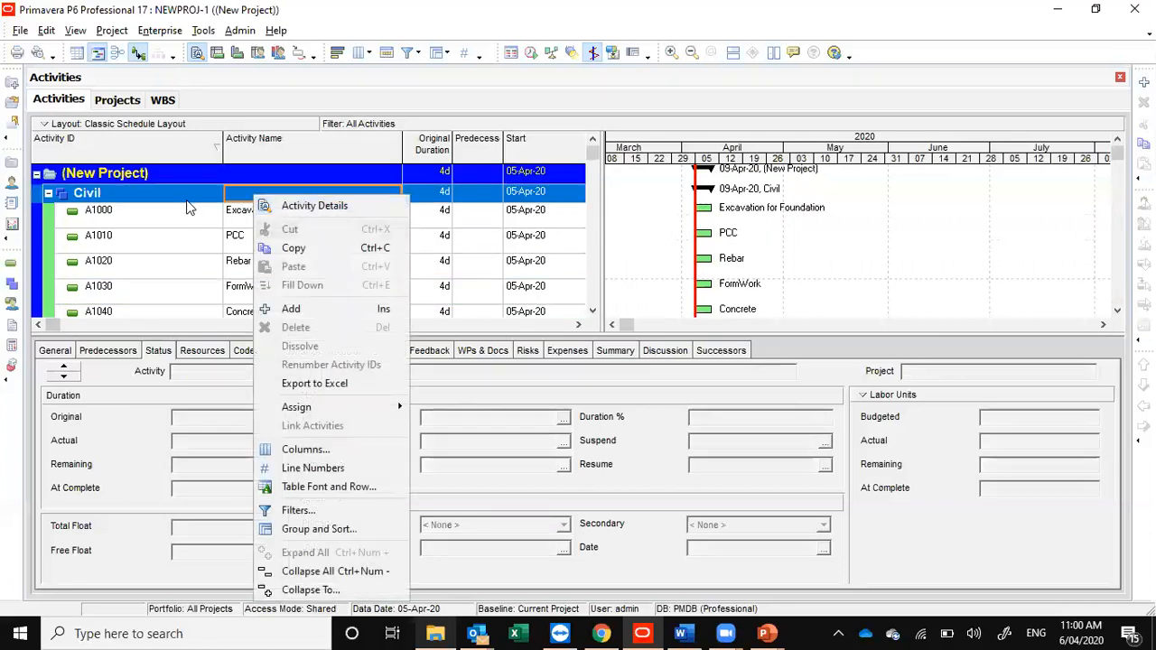
click(235, 174)
right_click(242, 174)
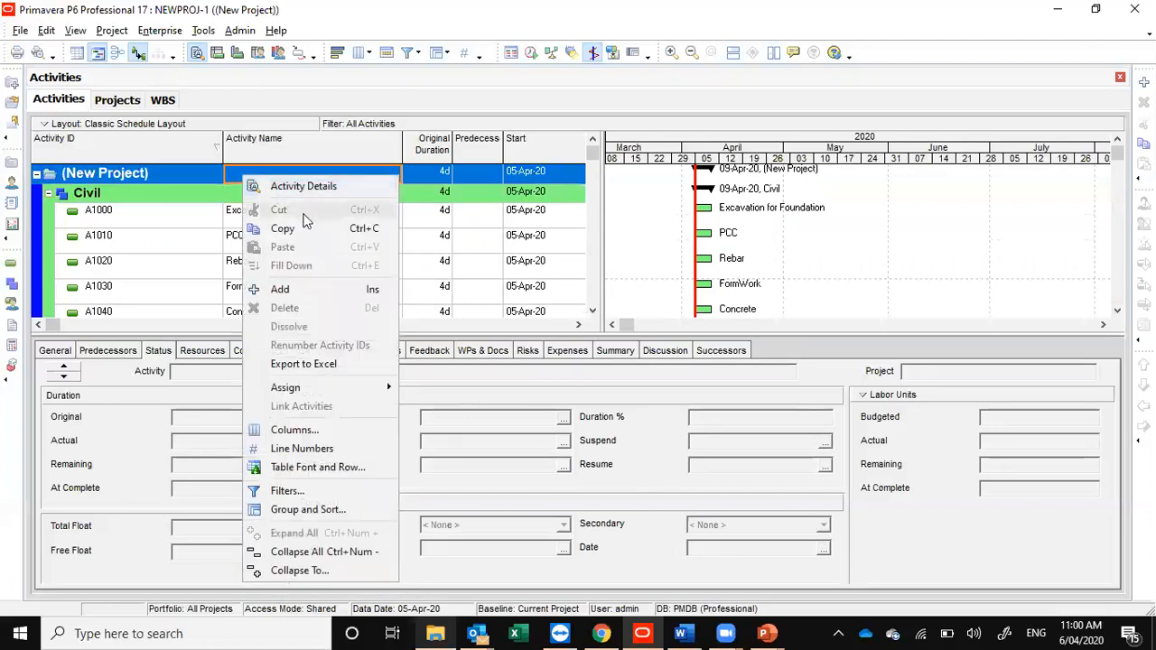
click(276, 290)
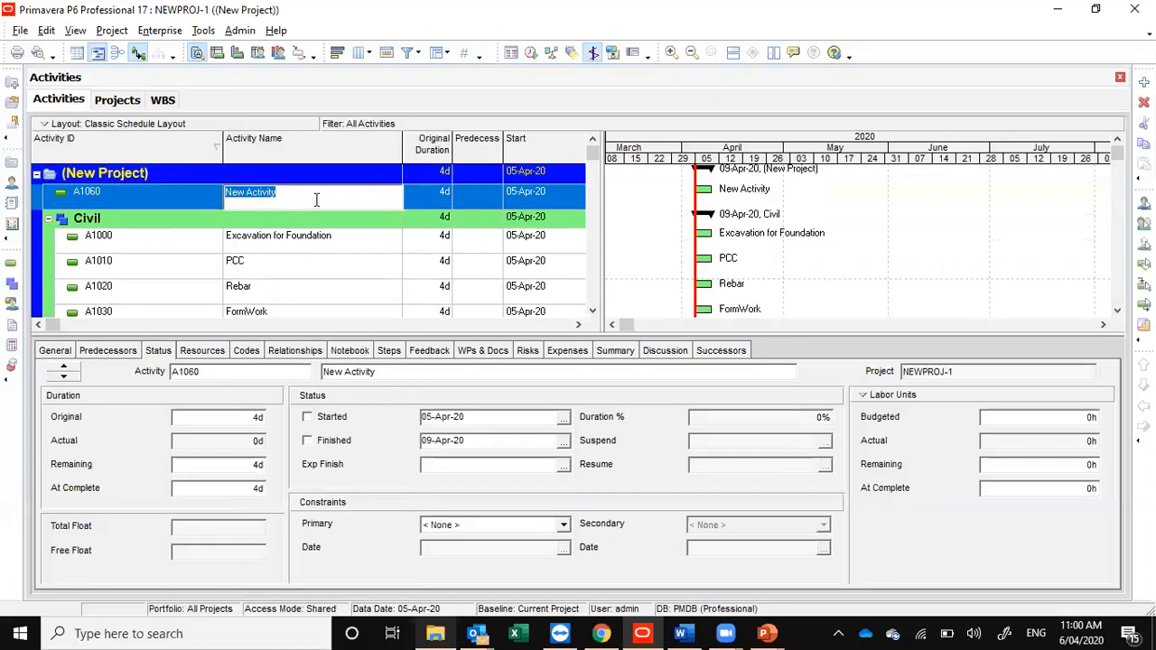
text(Commencement o)
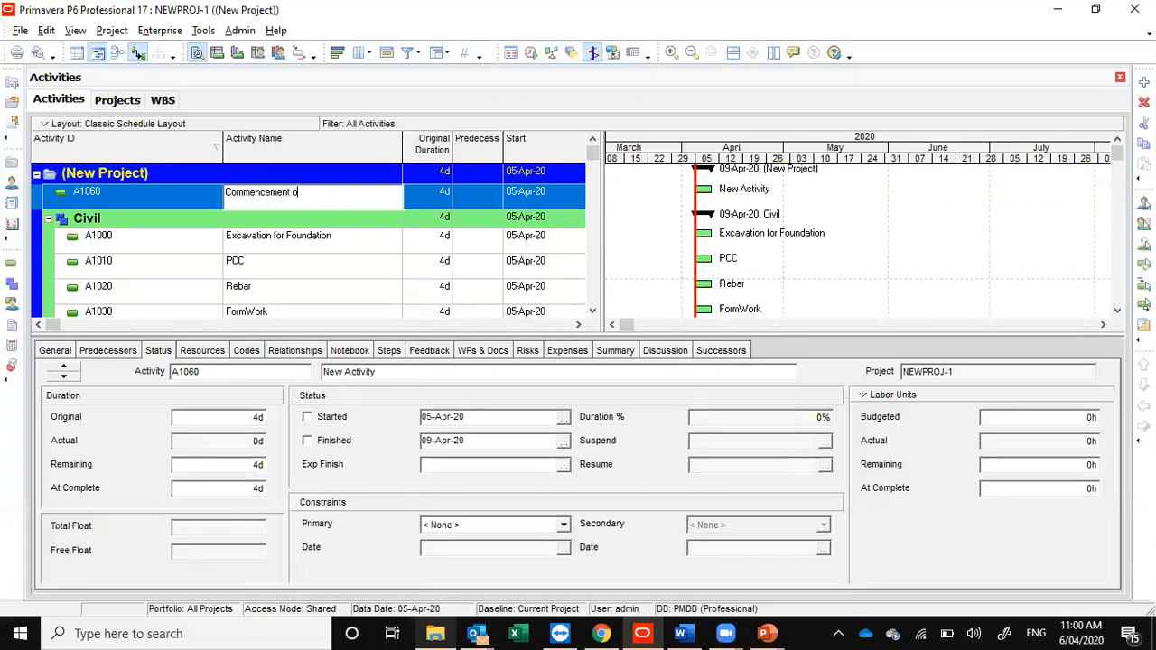
text(f Project)
click(291, 238)
Step: Change the activity type of Commencement of Project to Start Milestone
click(315, 200)
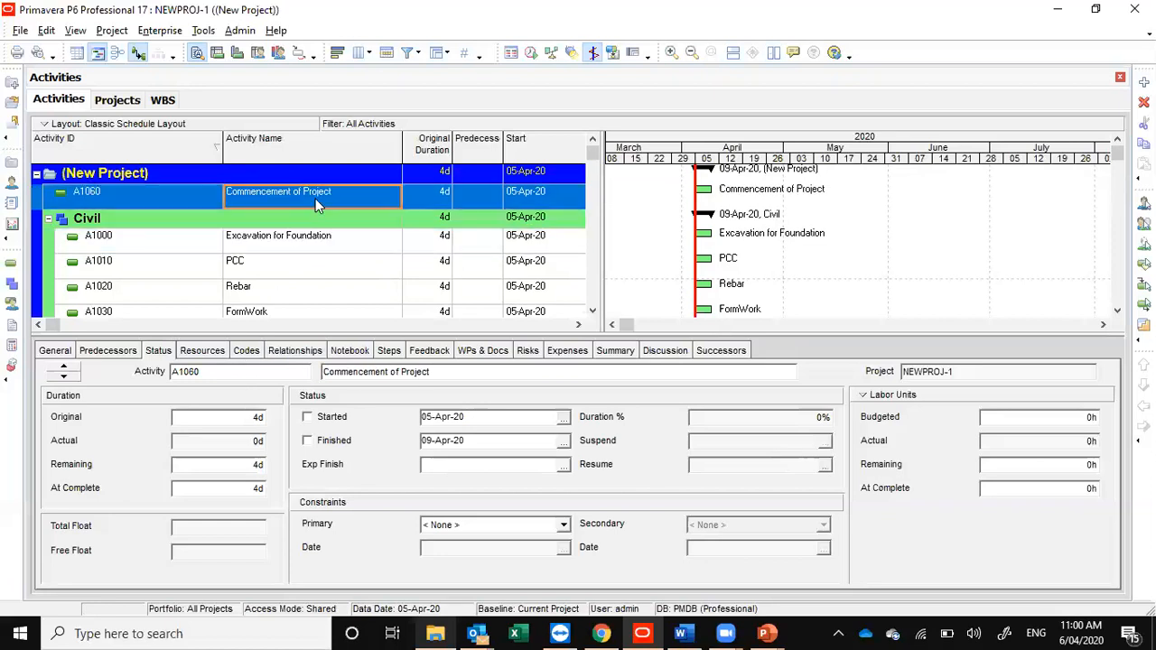
click(57, 351)
click(214, 417)
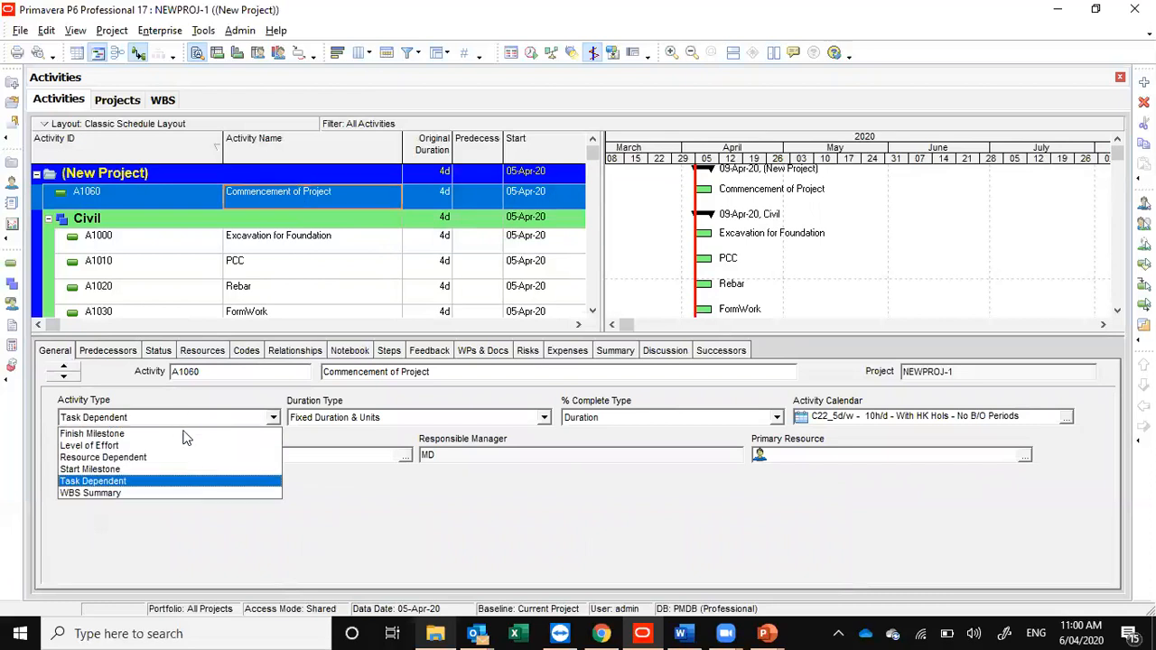
click(144, 468)
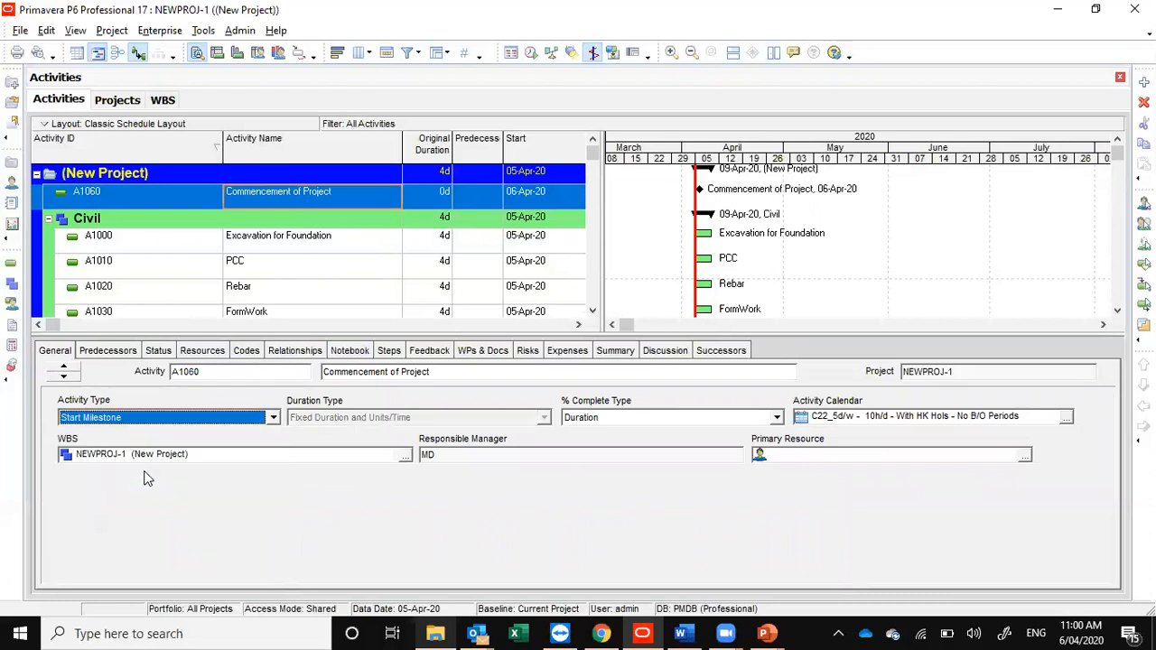
click(304, 245)
click(315, 204)
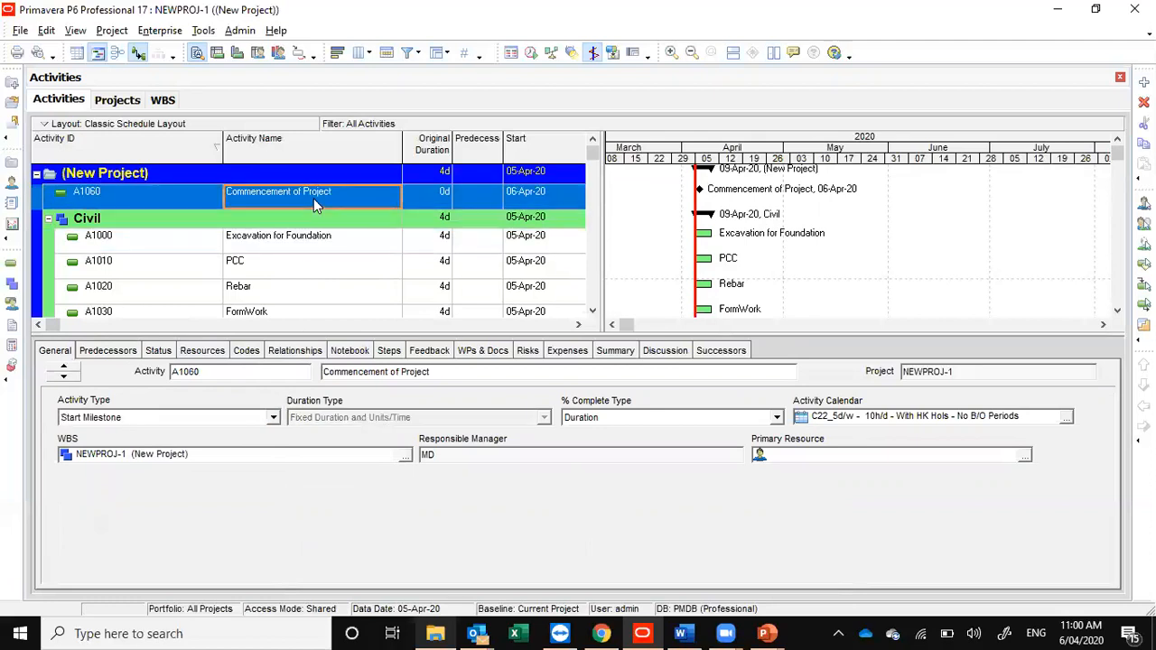
Step: Set the start date of the Commencement of Project milestone to 1 January 2020
click(524, 199)
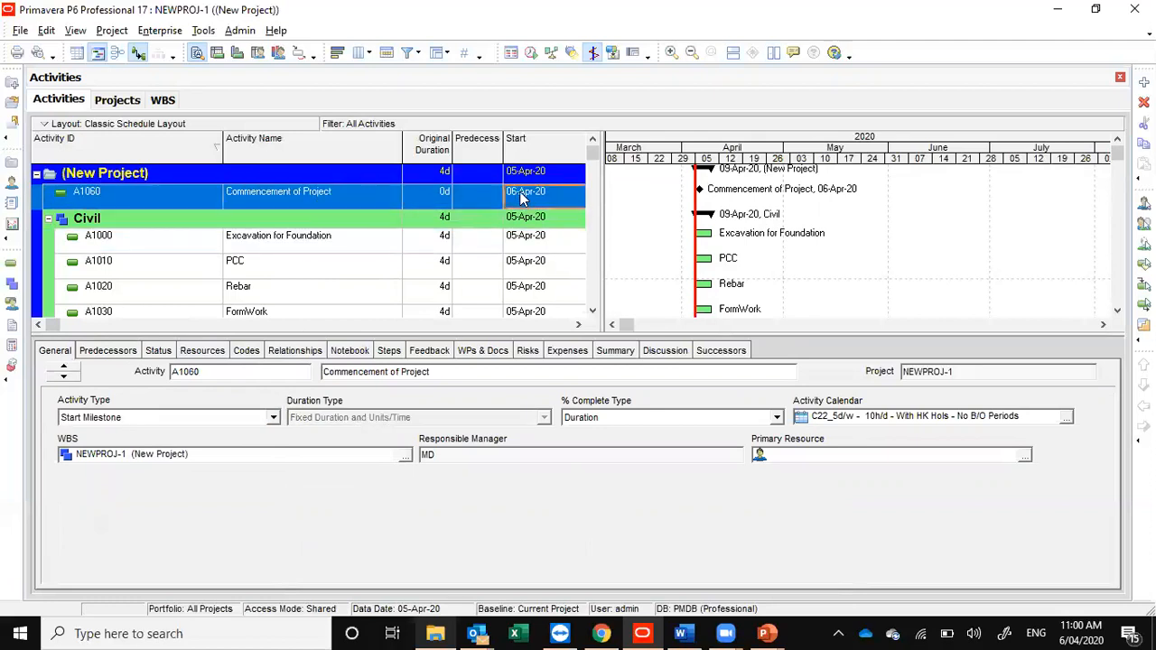
right_click(525, 200)
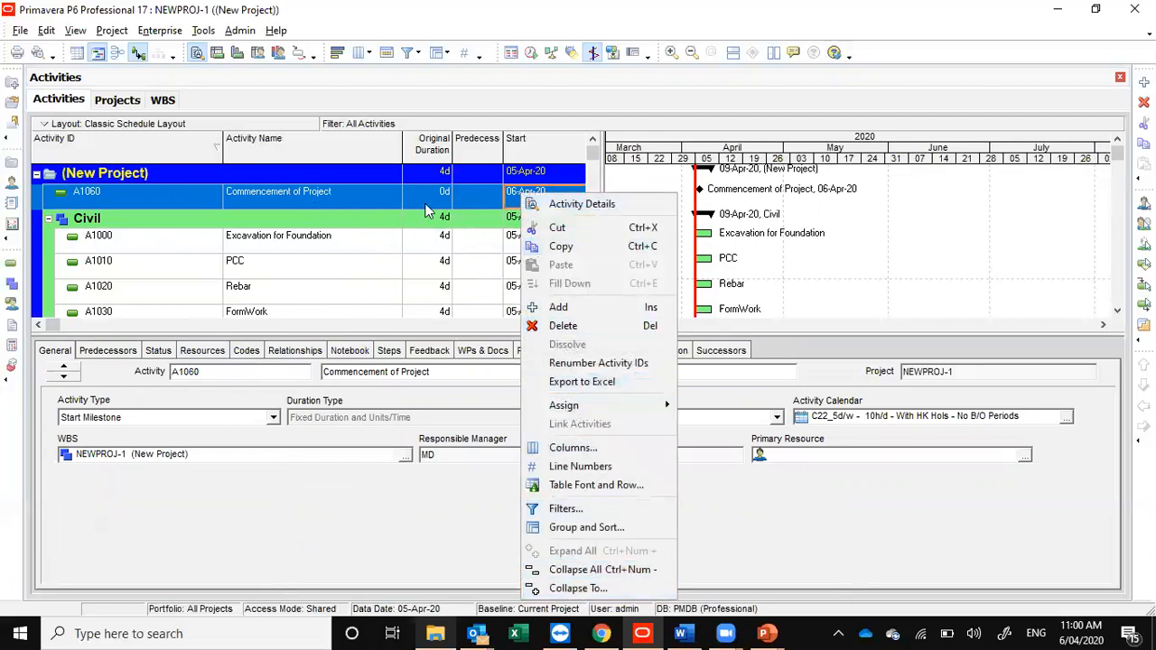
click(346, 199)
click(550, 193)
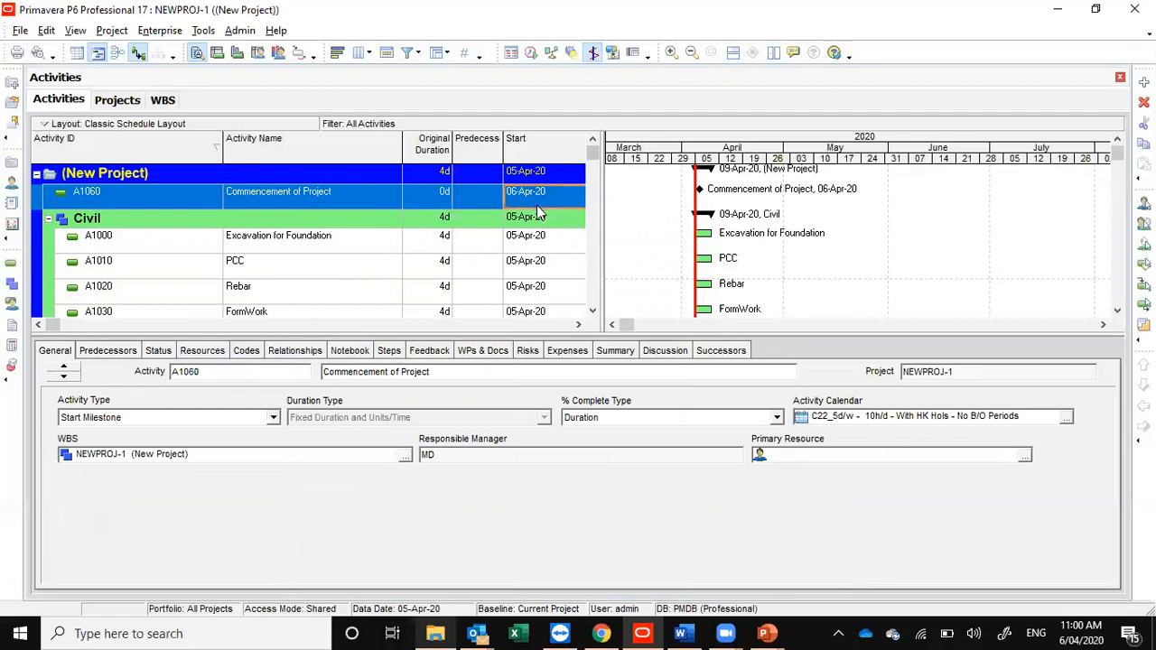
click(539, 193)
click(575, 201)
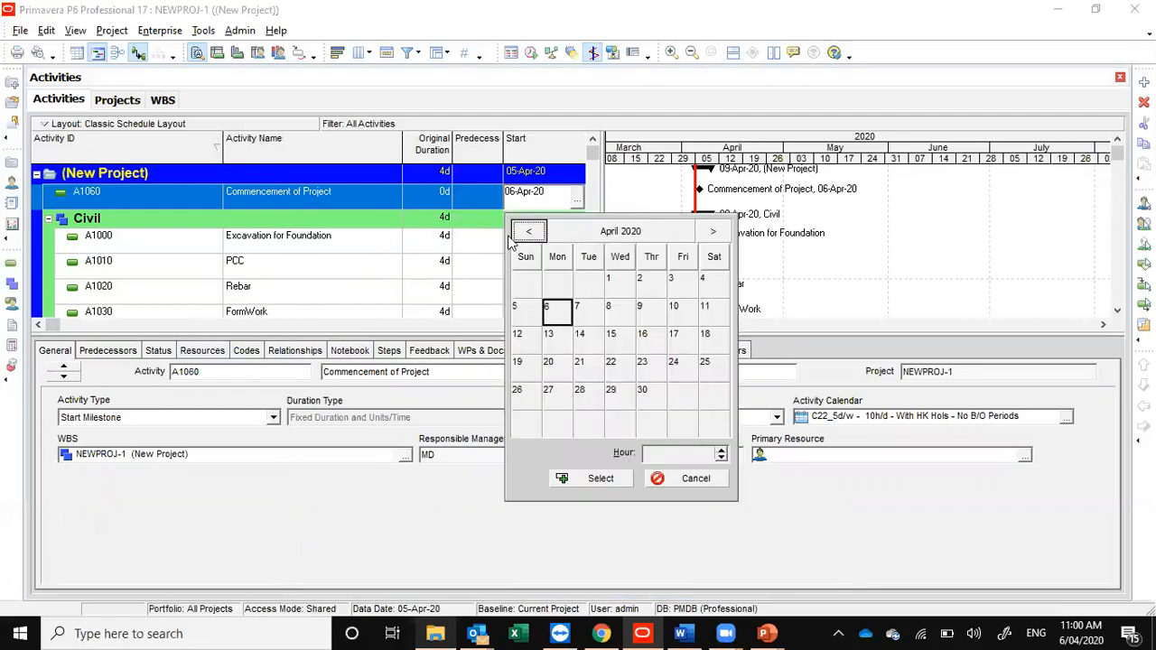
click(592, 232)
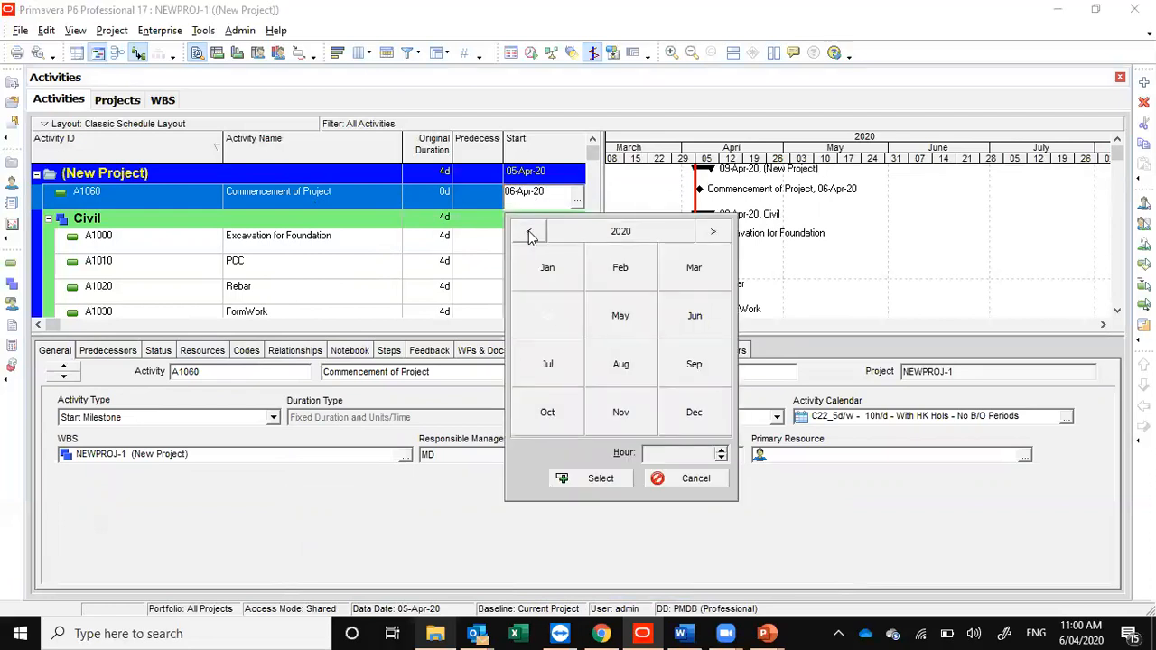
click(540, 266)
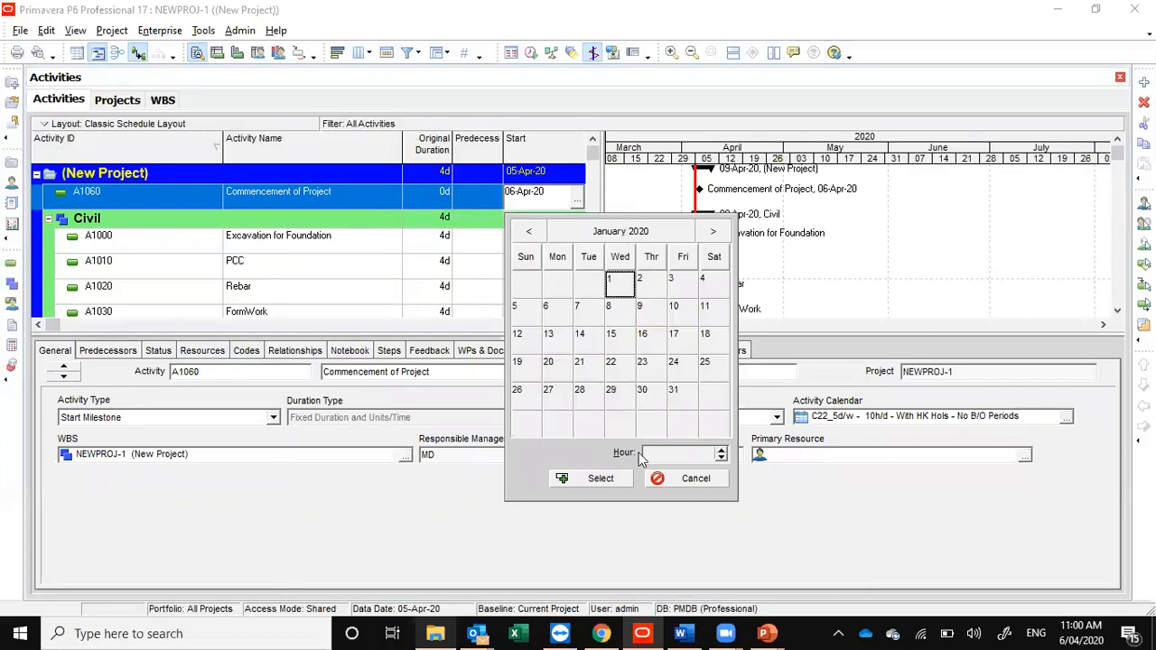
double_click(619, 285)
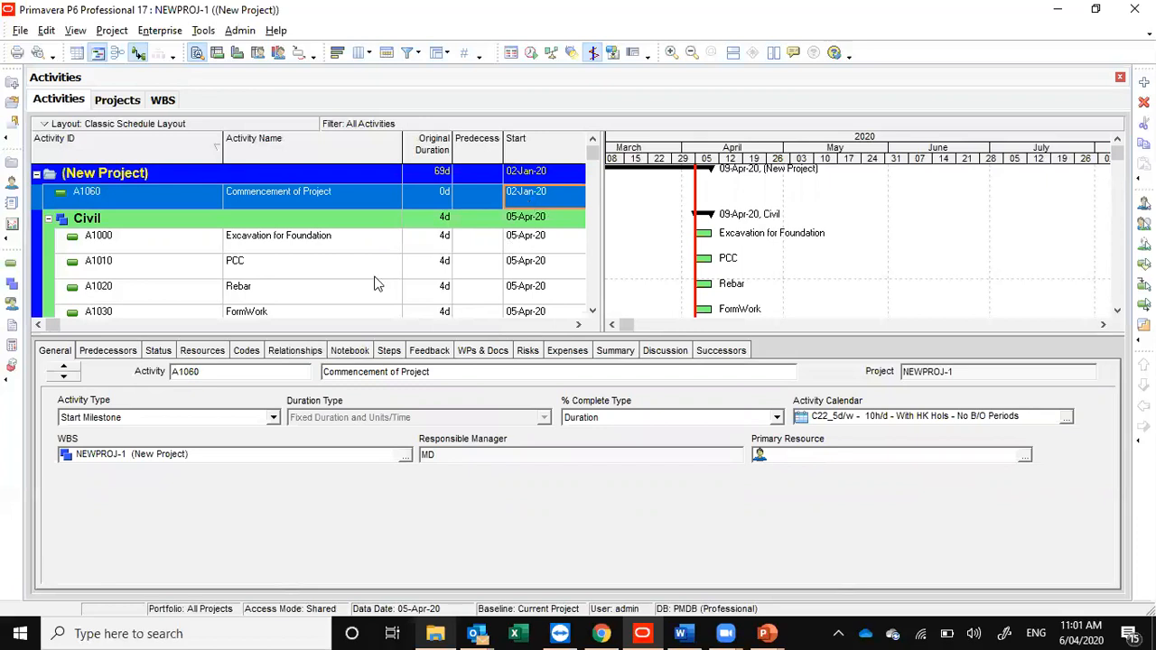
Step: Review the Commencement of Project milestone and the activities listed under the Civil WBS element
click(269, 247)
click(366, 197)
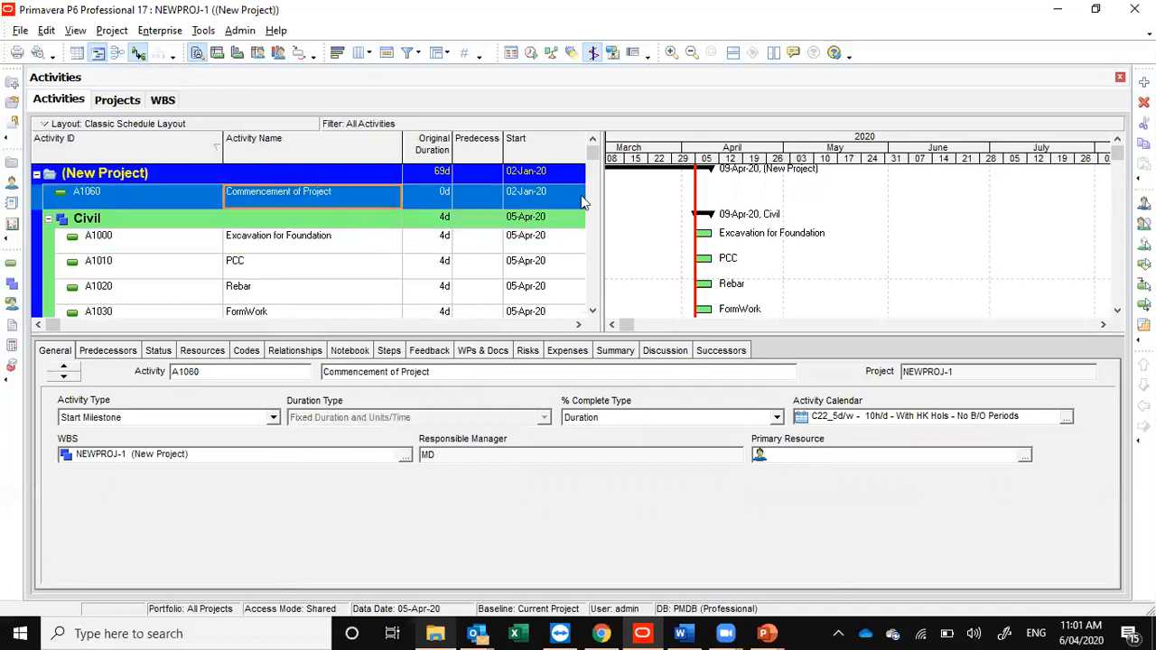
click(261, 243)
click(290, 262)
scroll(291, 263, down, 1)
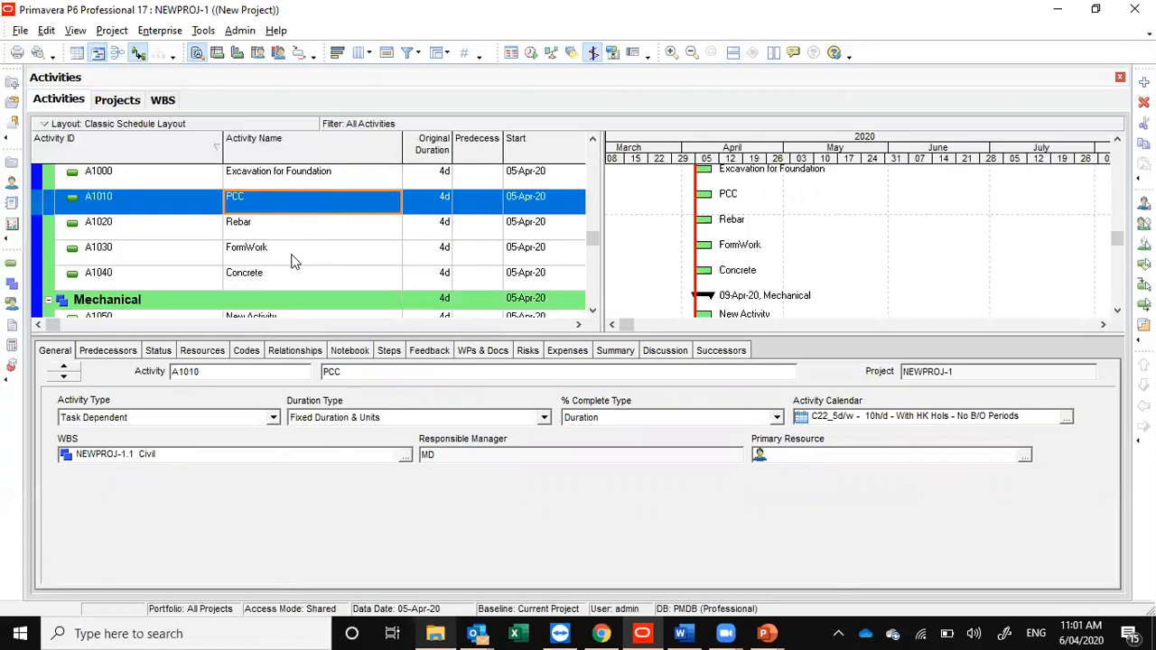
click(296, 257)
click(294, 264)
scroll(296, 253, up, 1)
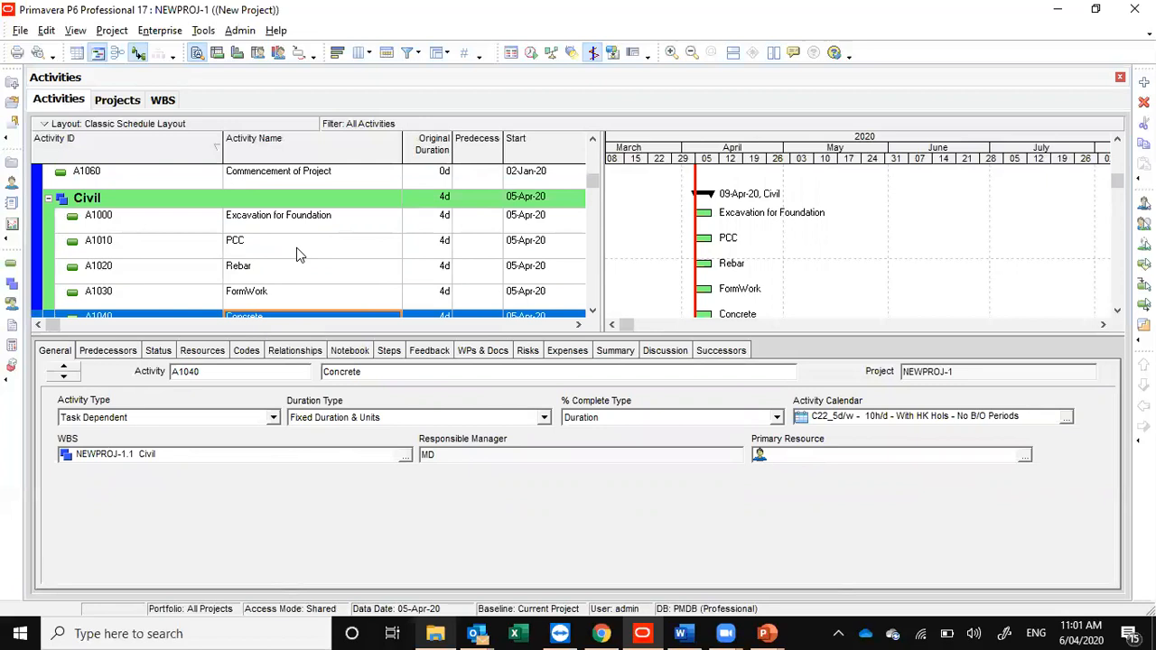
scroll(297, 248, up, 1)
scroll(297, 253, down, 3)
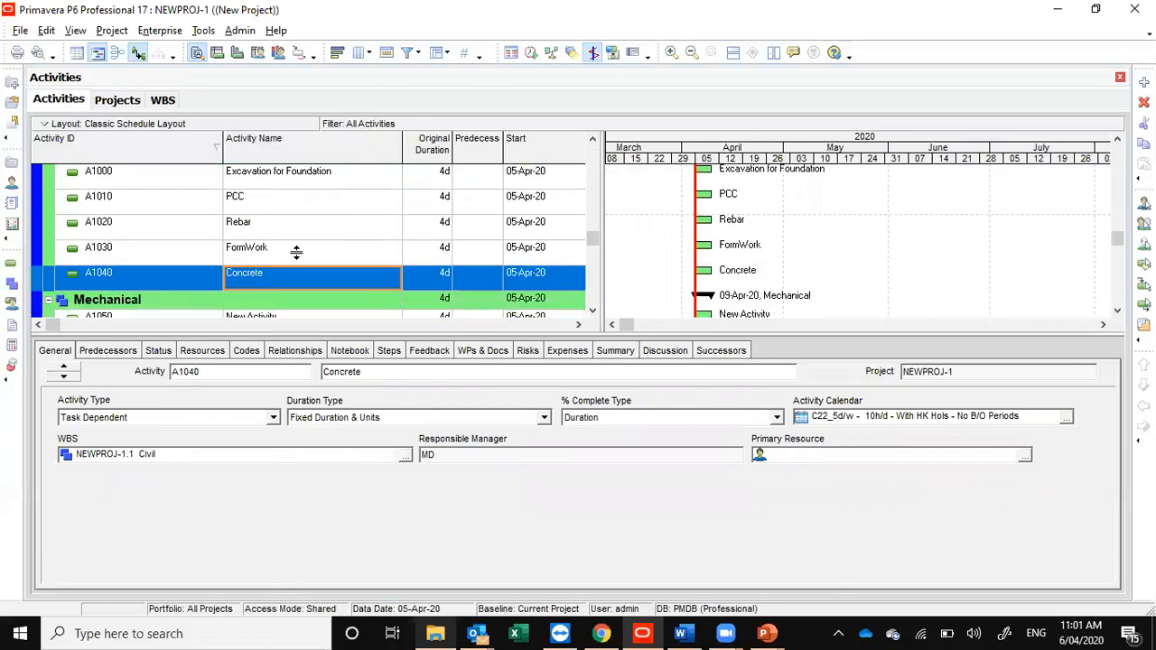
Step: Add another new activity under the Mechanical WBS element and switch to the Activities, WBS & Scheduling levels presentation slide
click(294, 271)
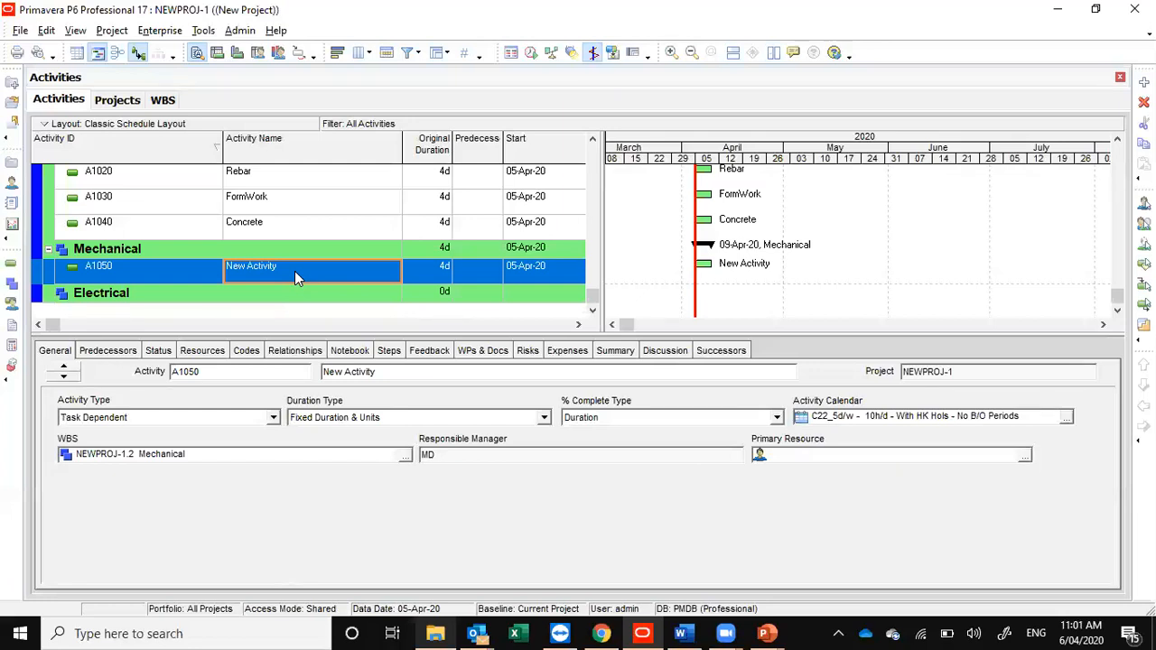
right_click(295, 271)
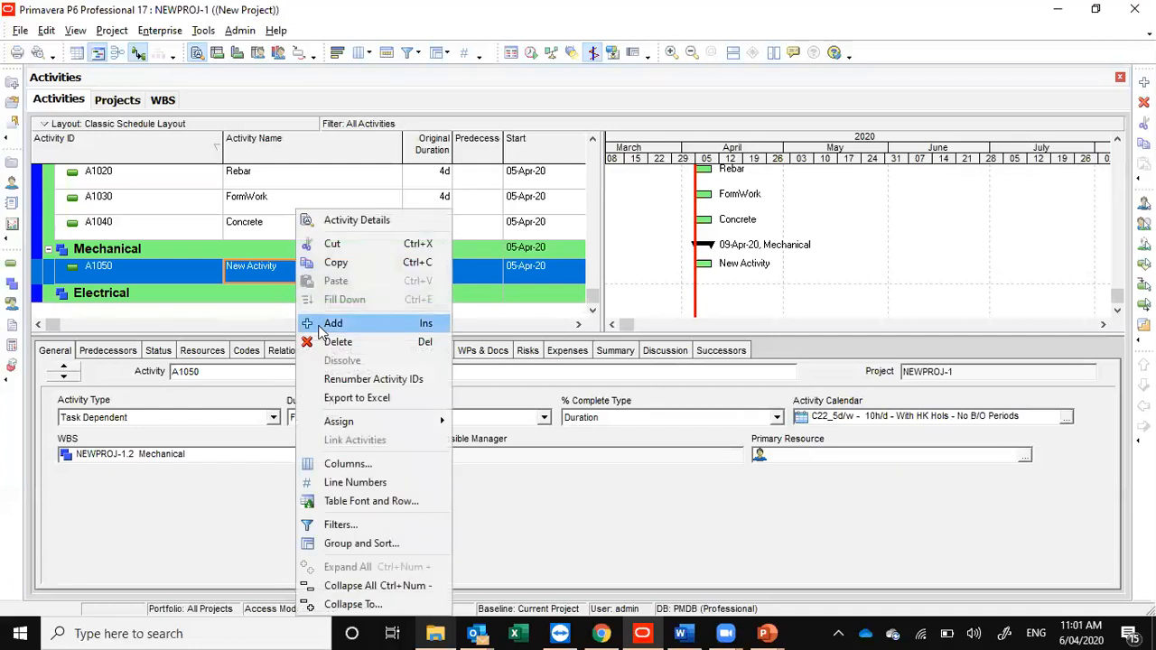
click(321, 325)
click(307, 273)
click(293, 296)
double_click(298, 273)
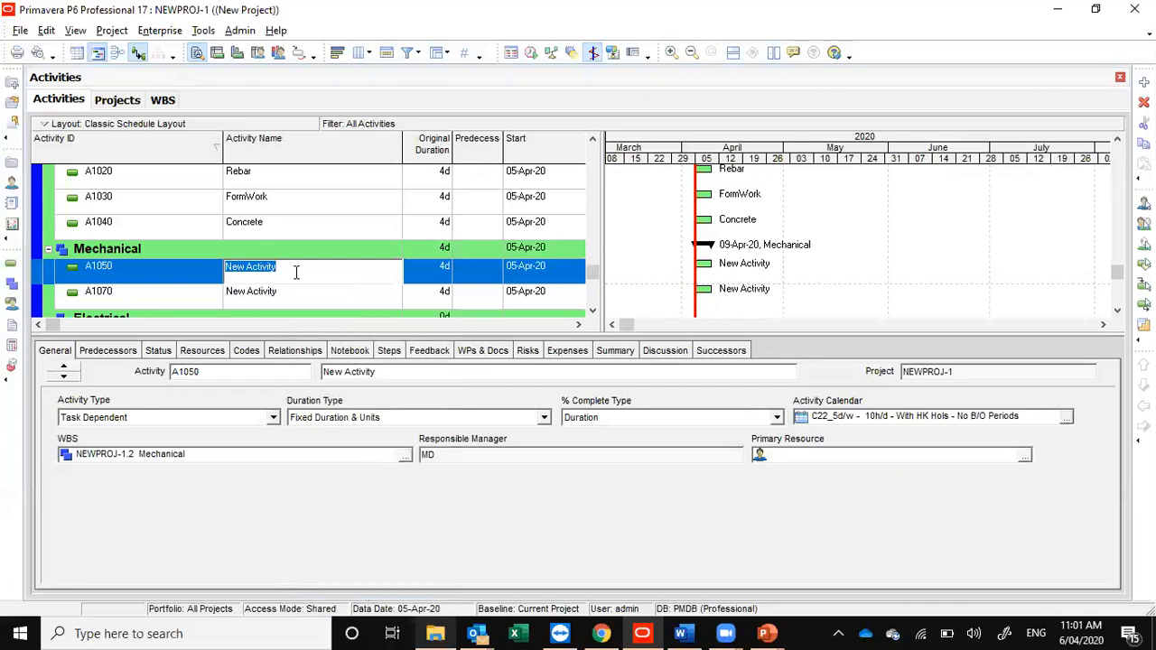
key(alt+Tab)
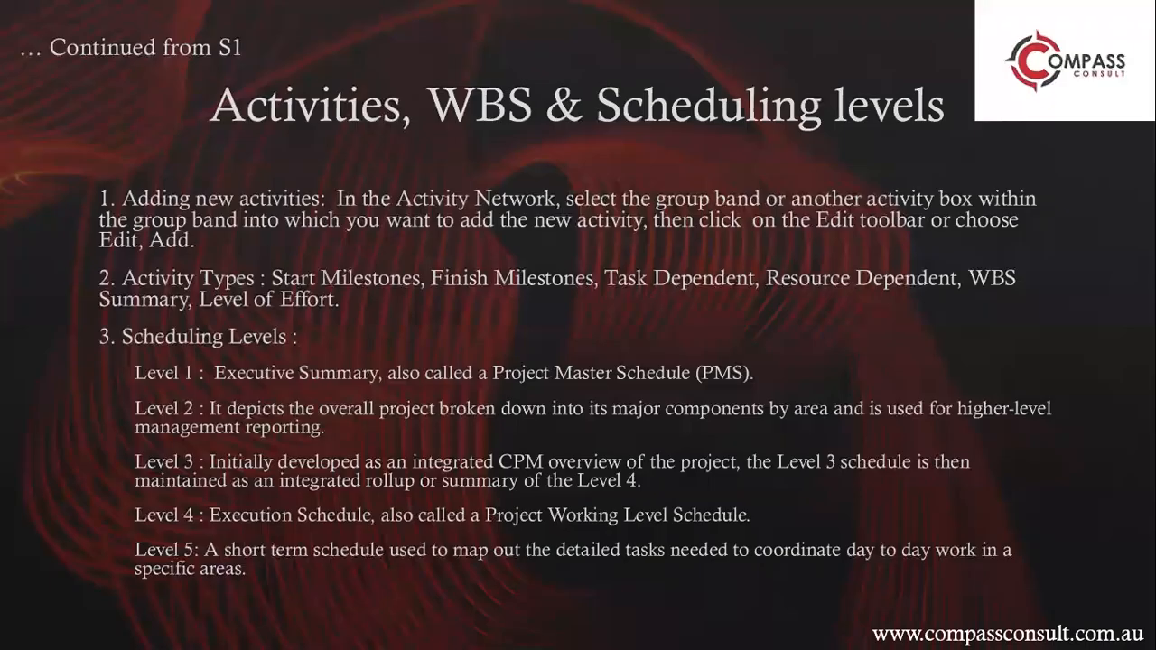
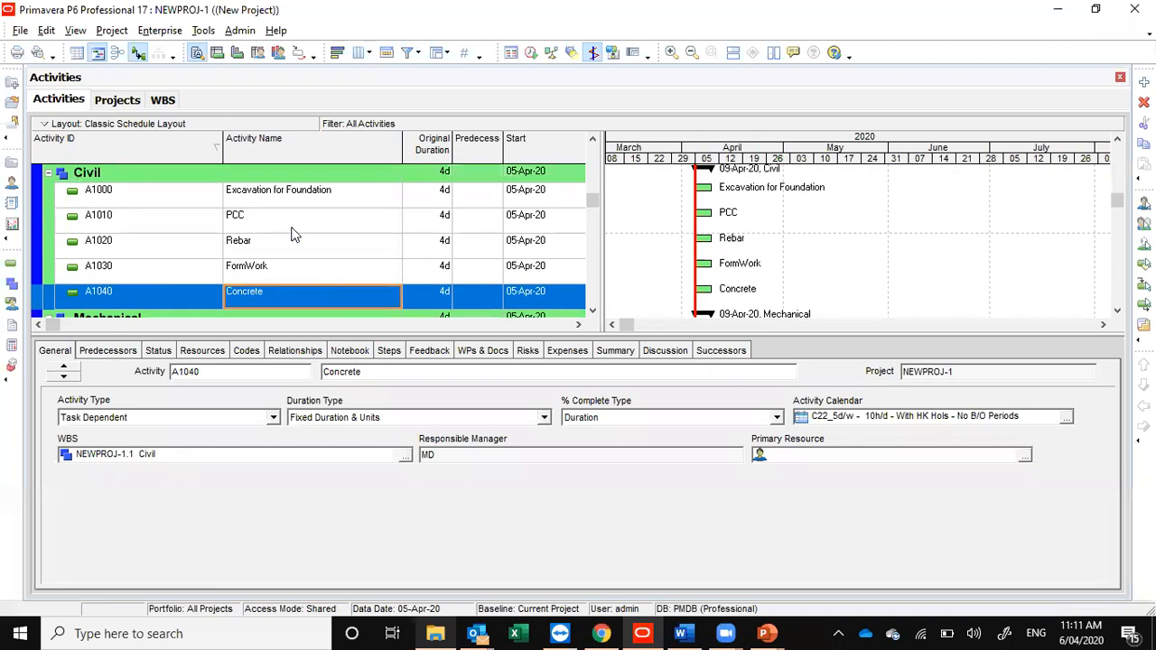
Step: Inspect the predecessor list and general details of the Commencement of Project milestone
click(300, 196)
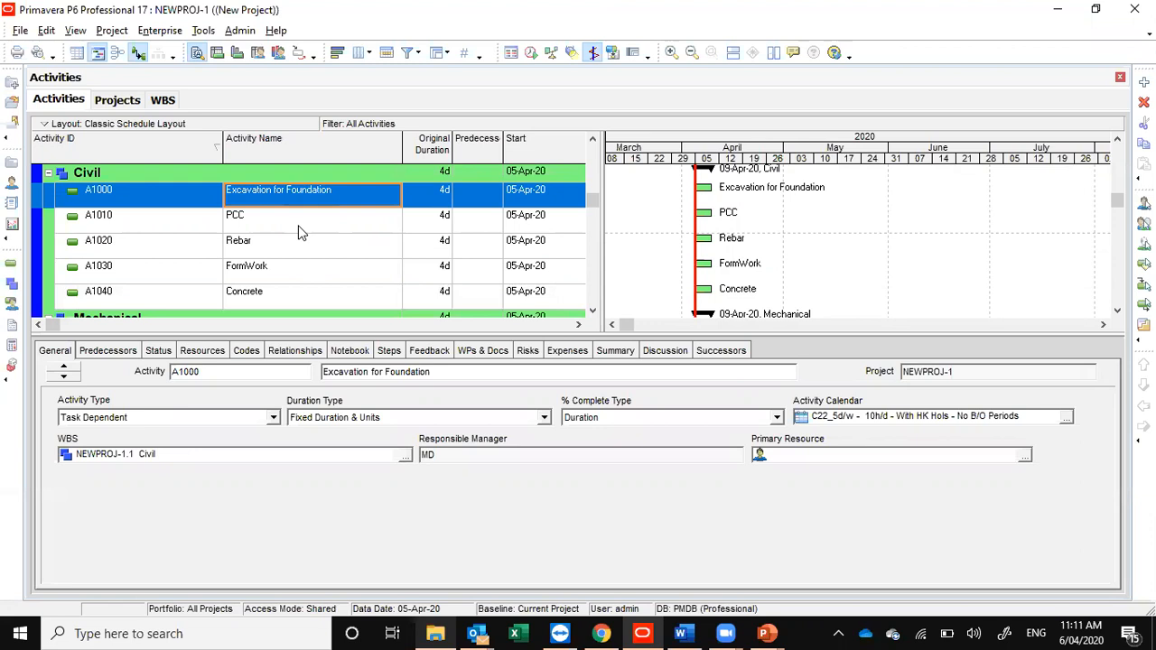
click(593, 142)
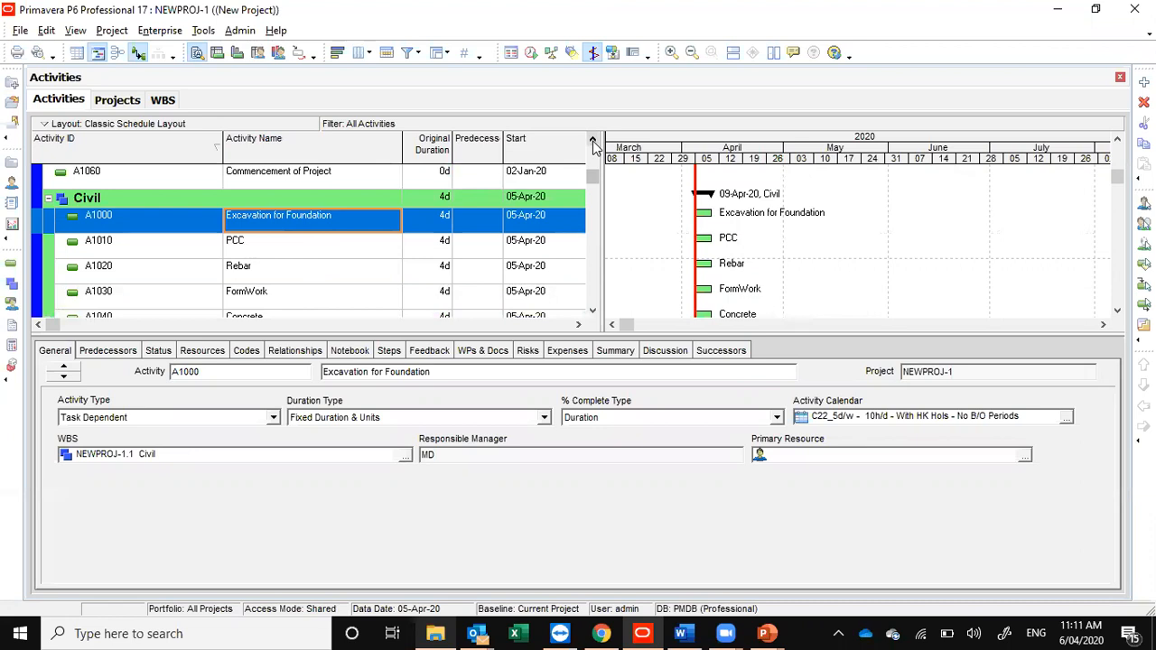
click(593, 141)
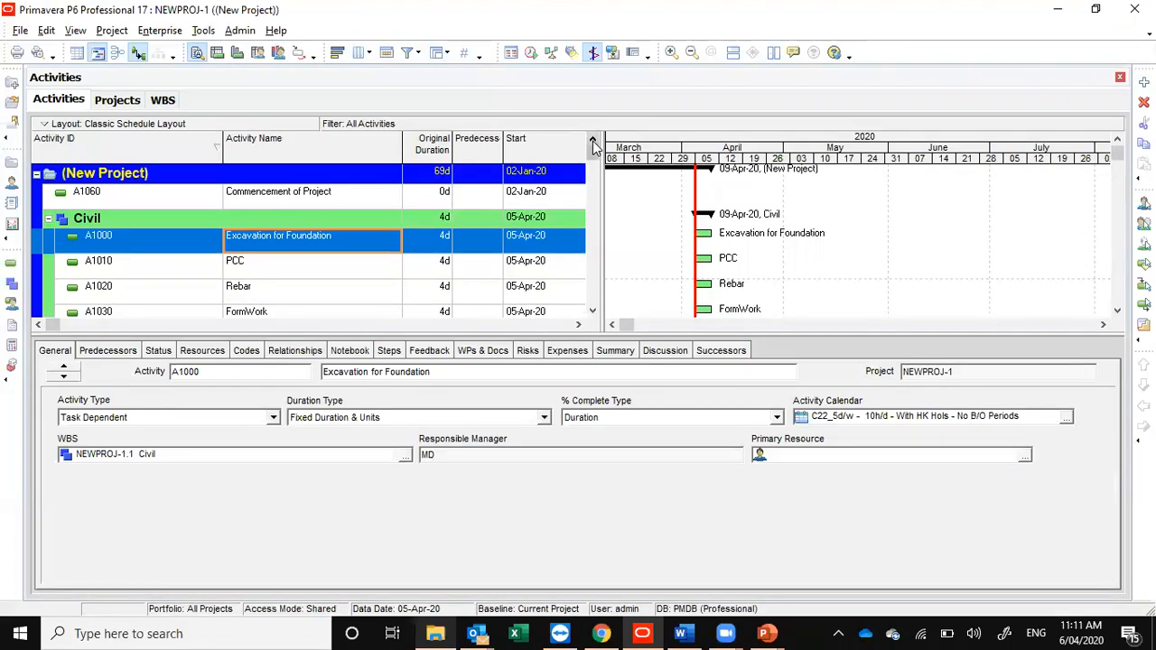
click(287, 204)
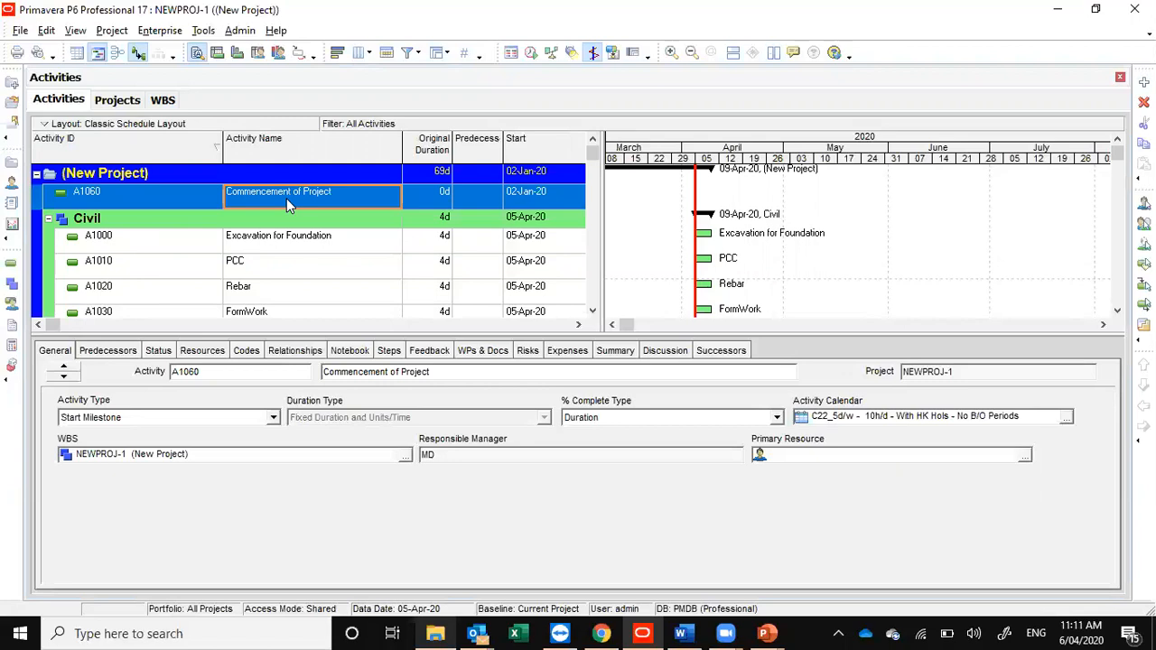
click(470, 198)
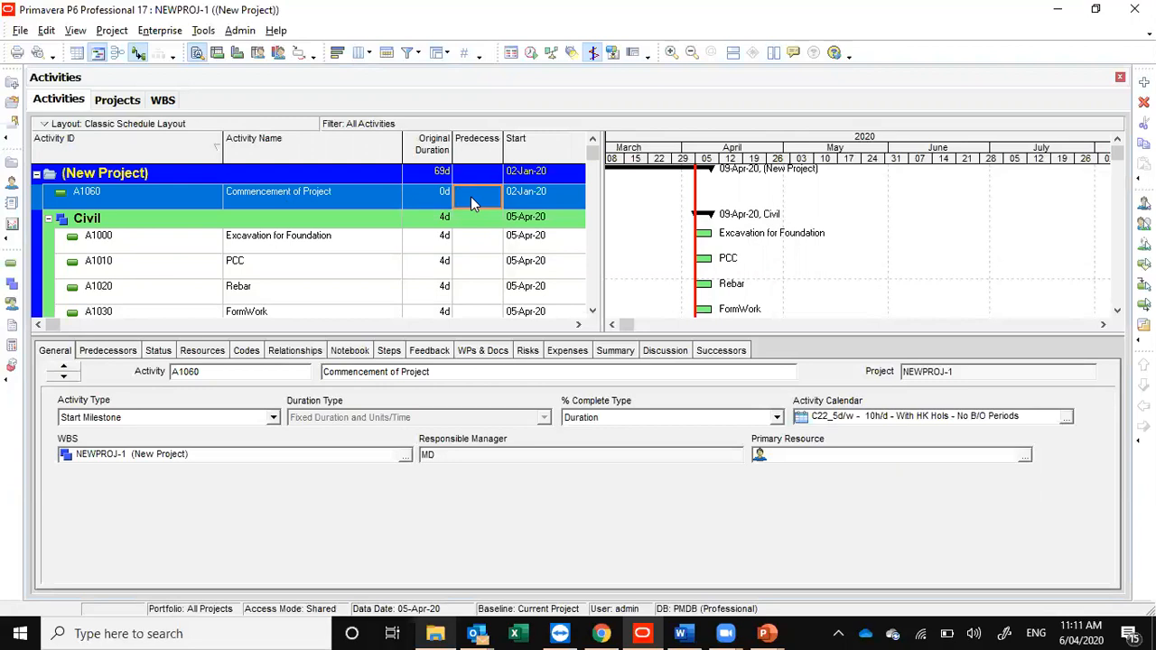
click(125, 355)
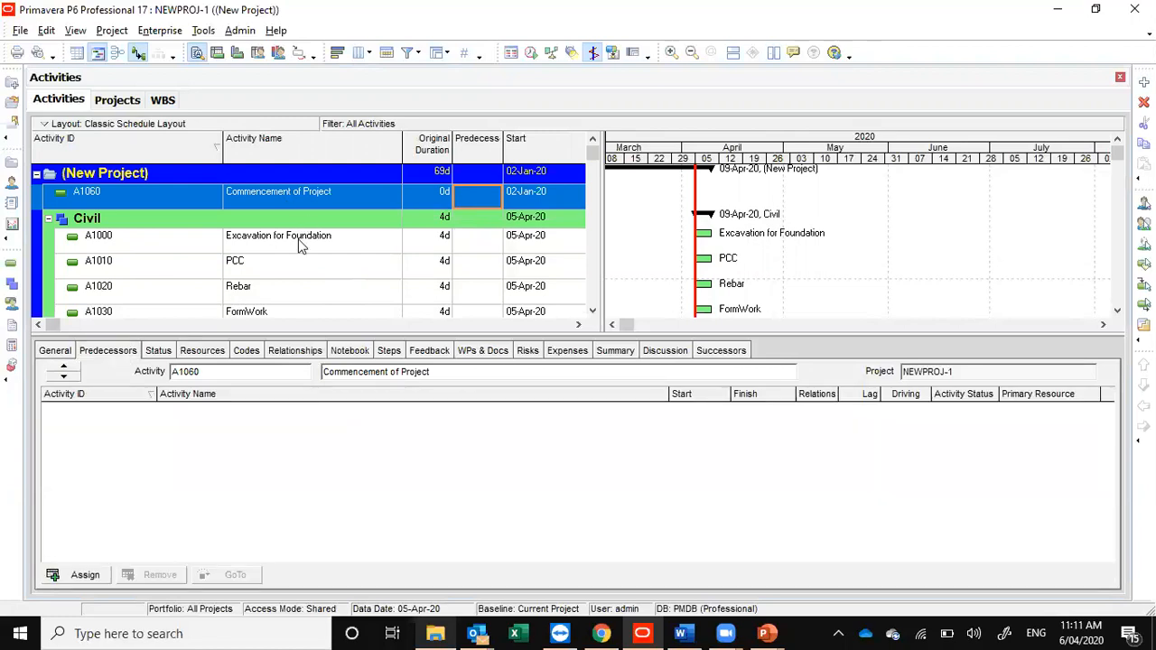
click(61, 354)
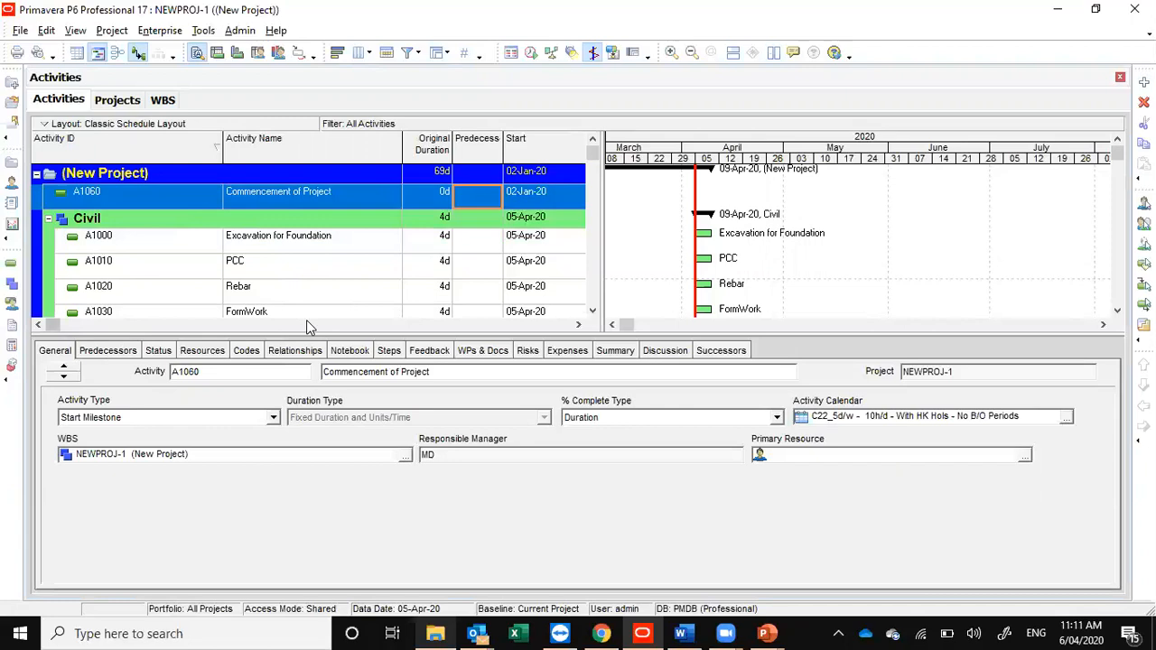
Step: Assign Commencement of Project as the predecessor of the Excavation for Foundation activity
click(104, 352)
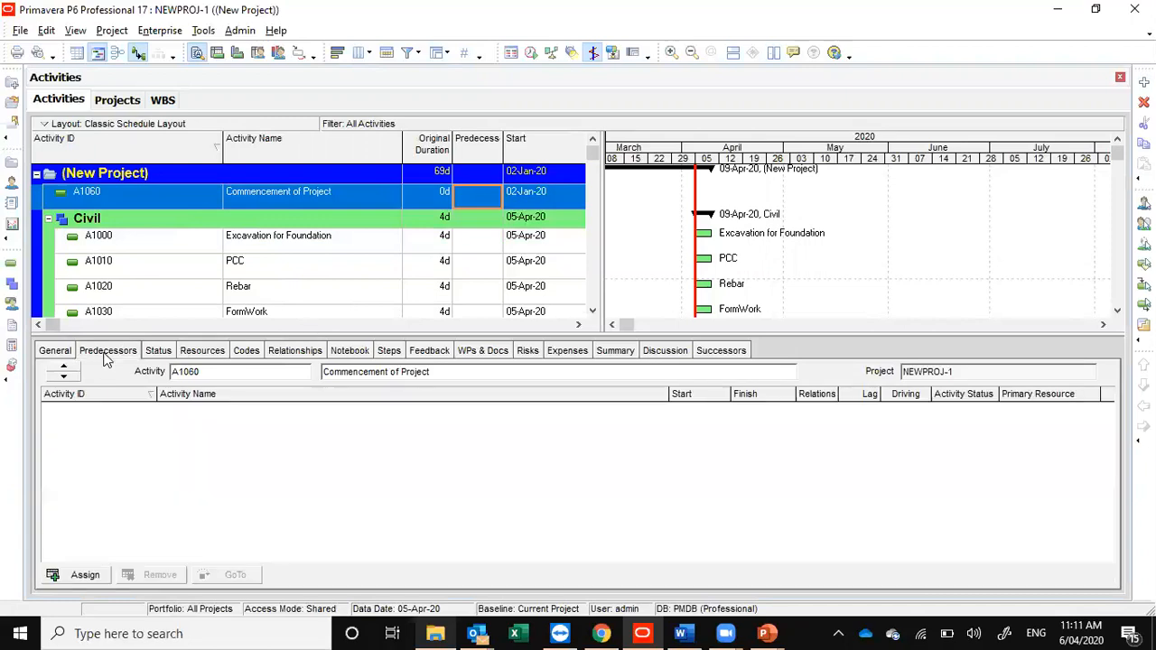
click(322, 244)
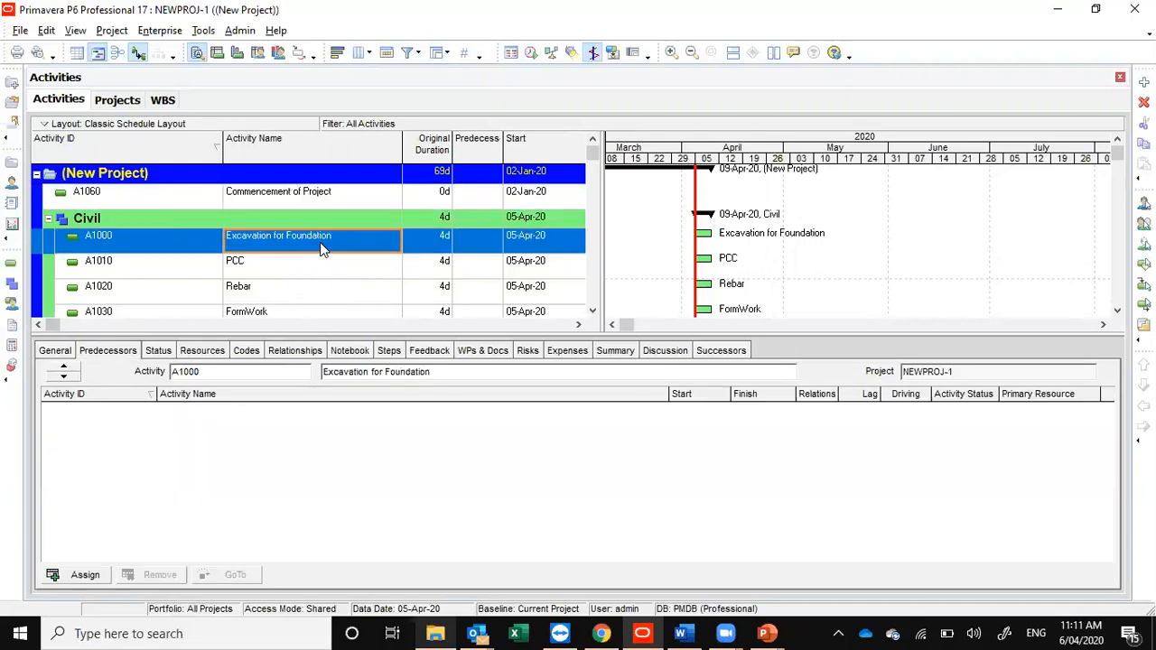
click(84, 575)
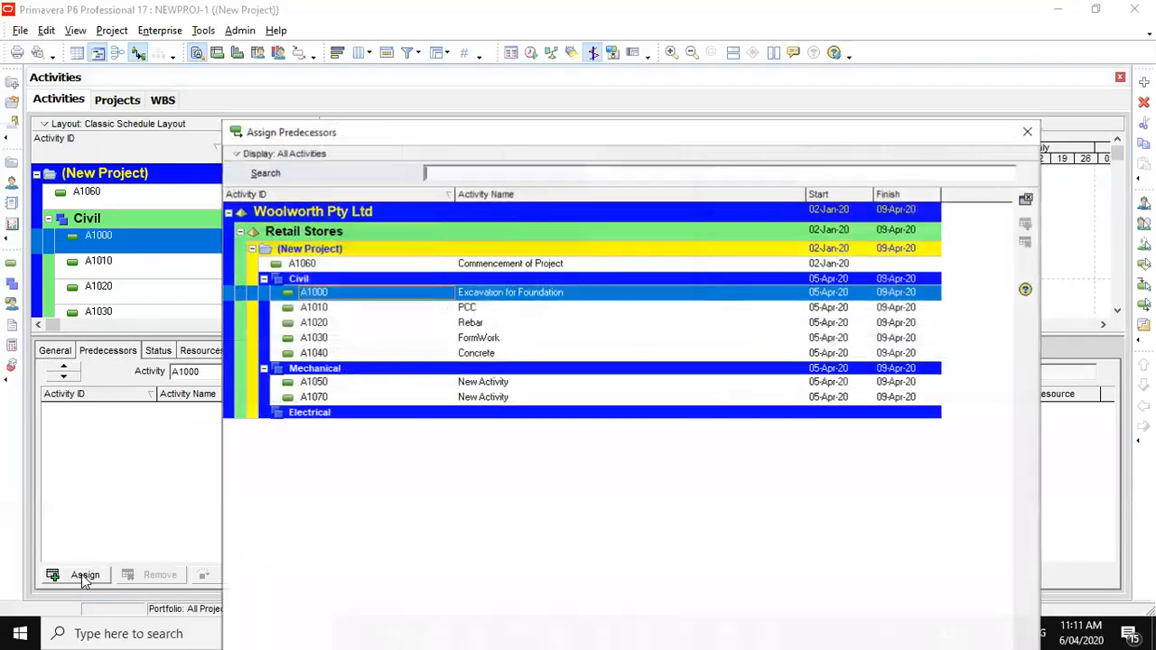
click(550, 265)
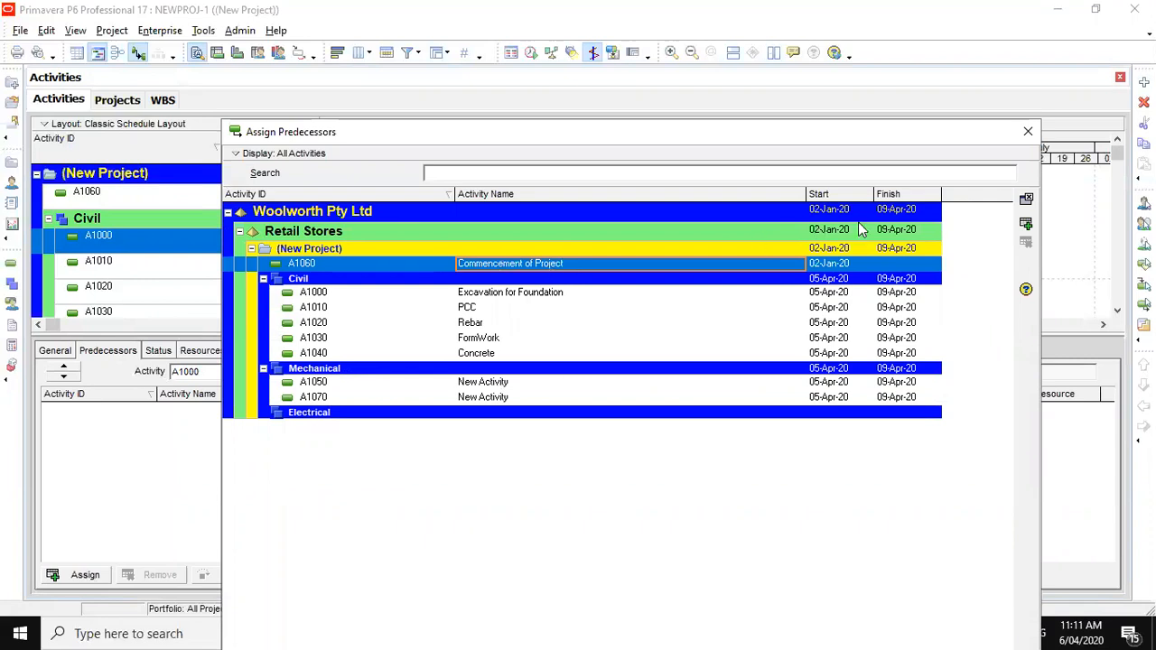
click(1026, 223)
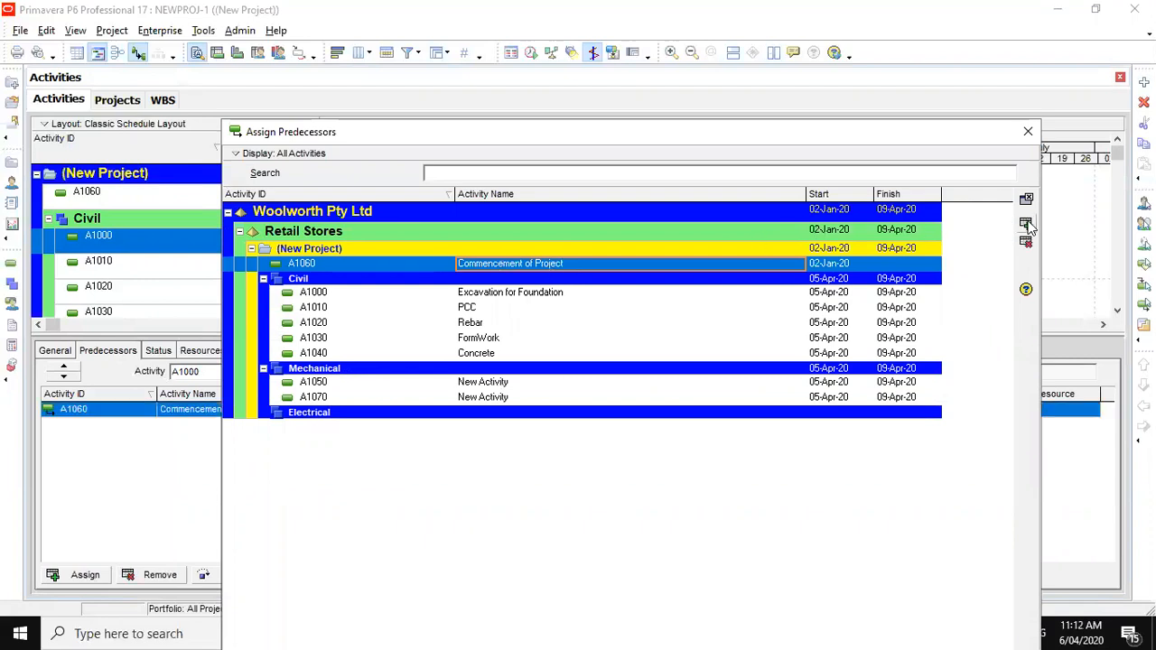
click(1030, 133)
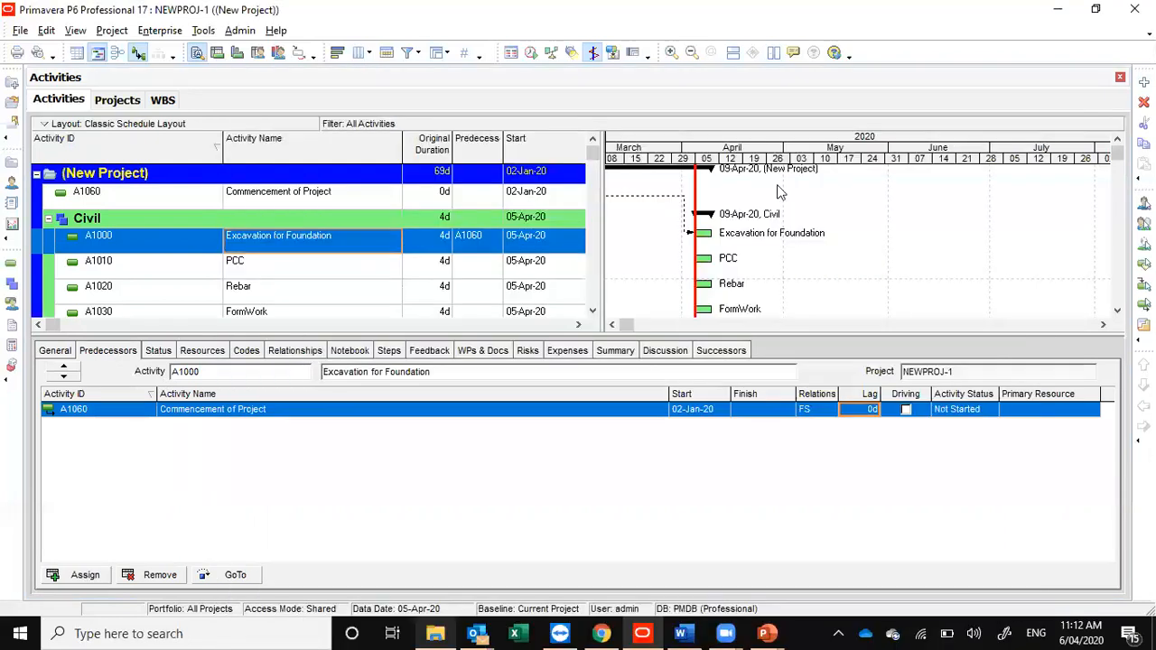
Step: Assign Excavation for Foundation as the predecessor of the PCC activity
double_click(472, 270)
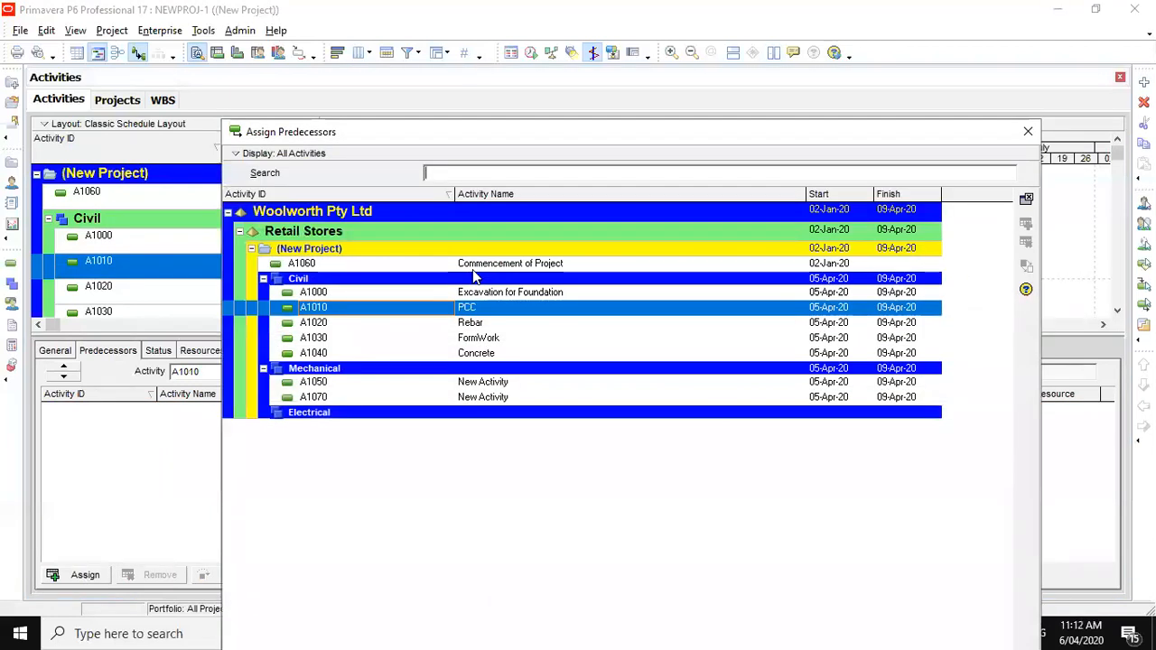
click(494, 298)
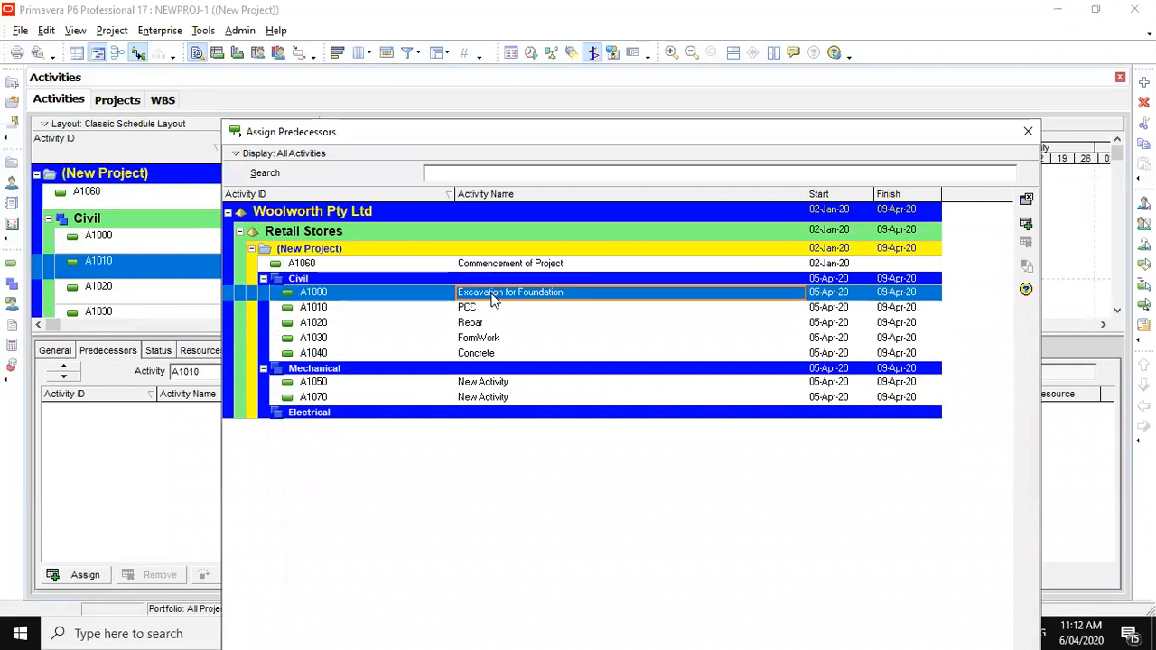
click(1026, 226)
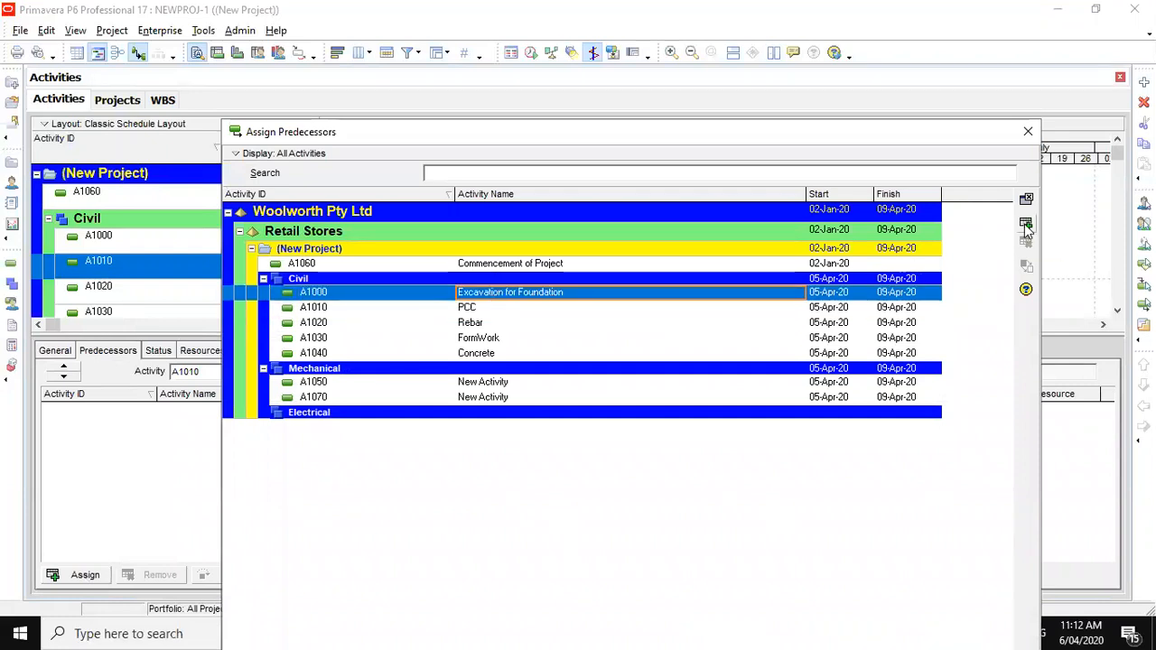
click(1027, 134)
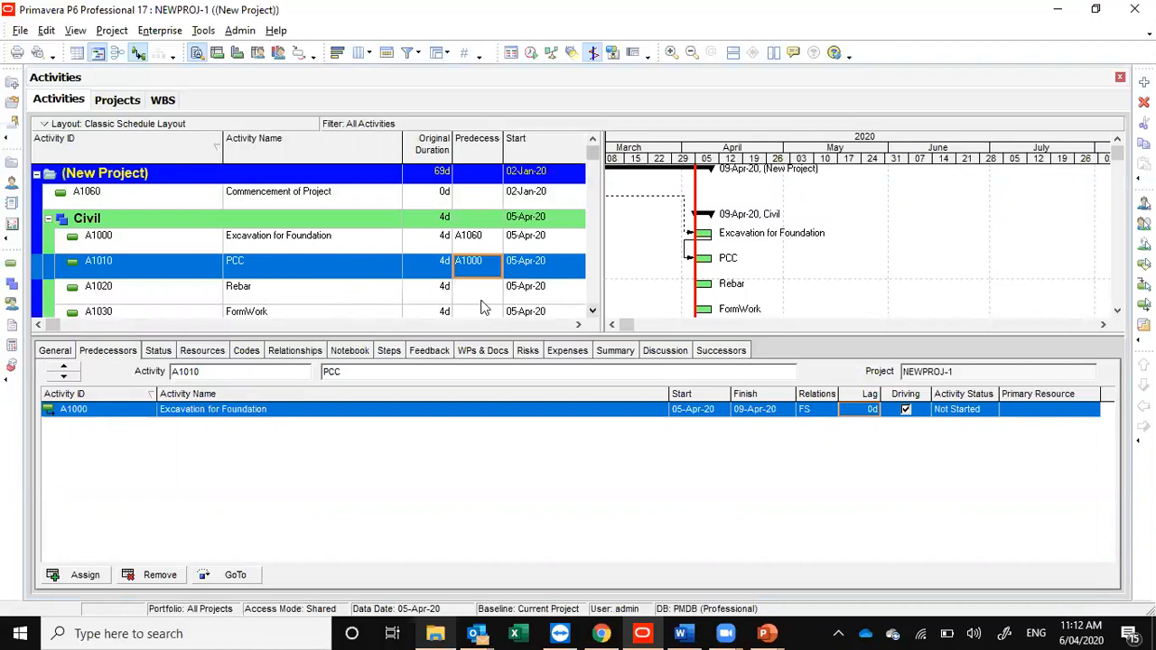
Step: Link the PCC, Rebar and FormWork activities in sequence as a chain of predecessors
click(325, 268)
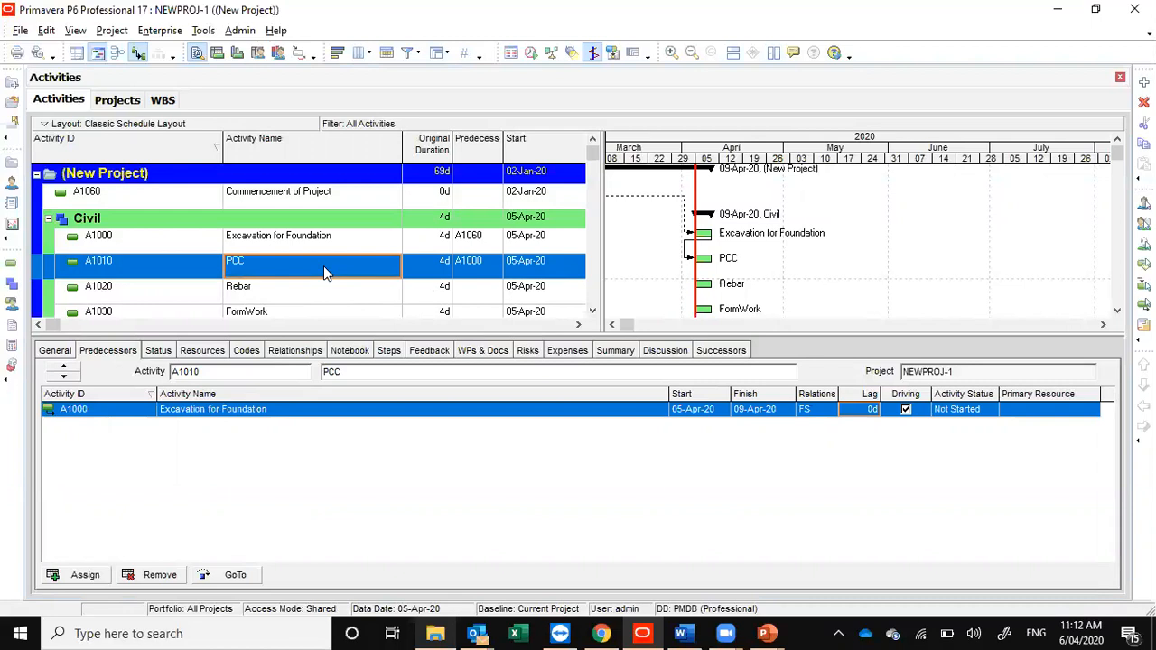
key(shift+Down)
key(shift+Down)
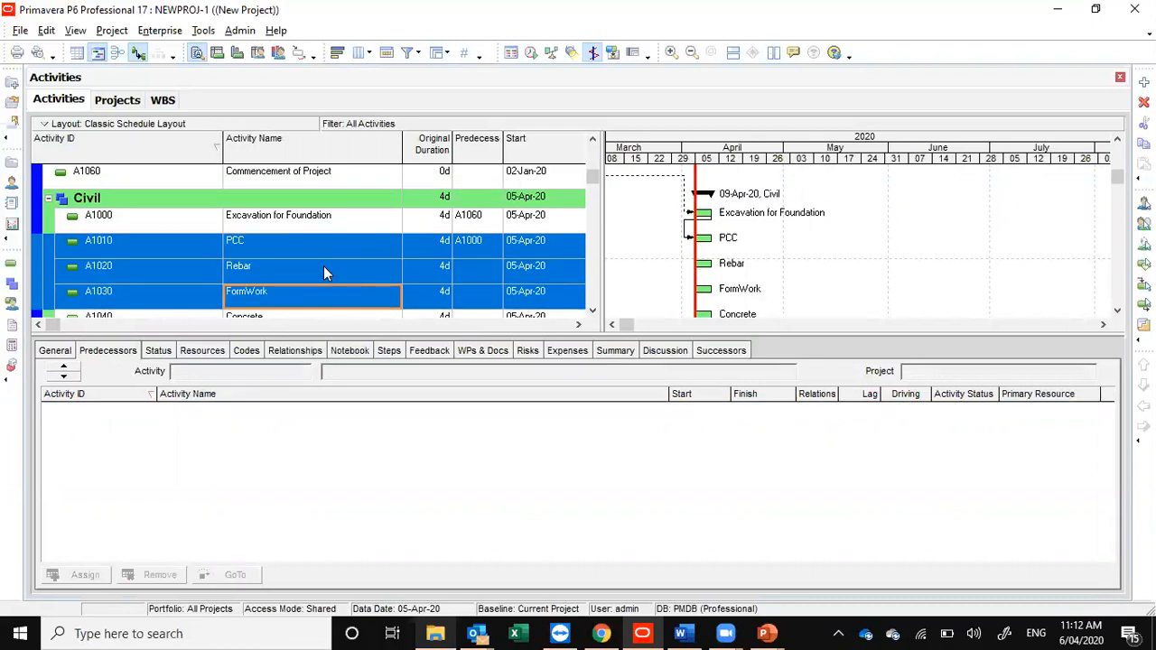
right_click(323, 266)
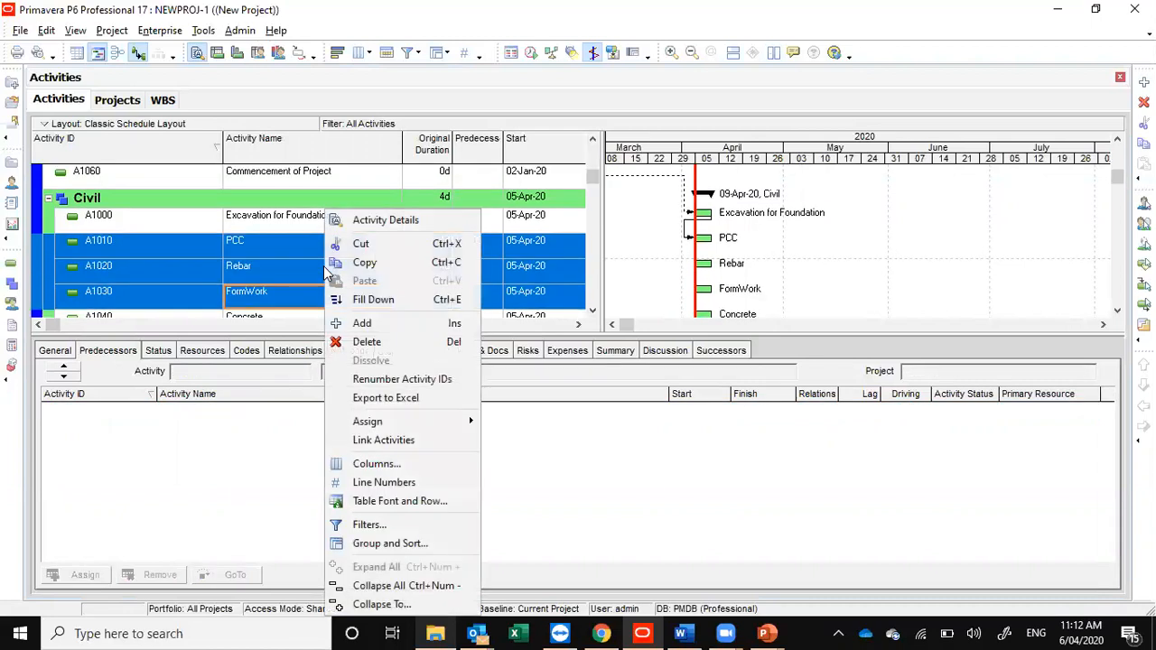
click(367, 442)
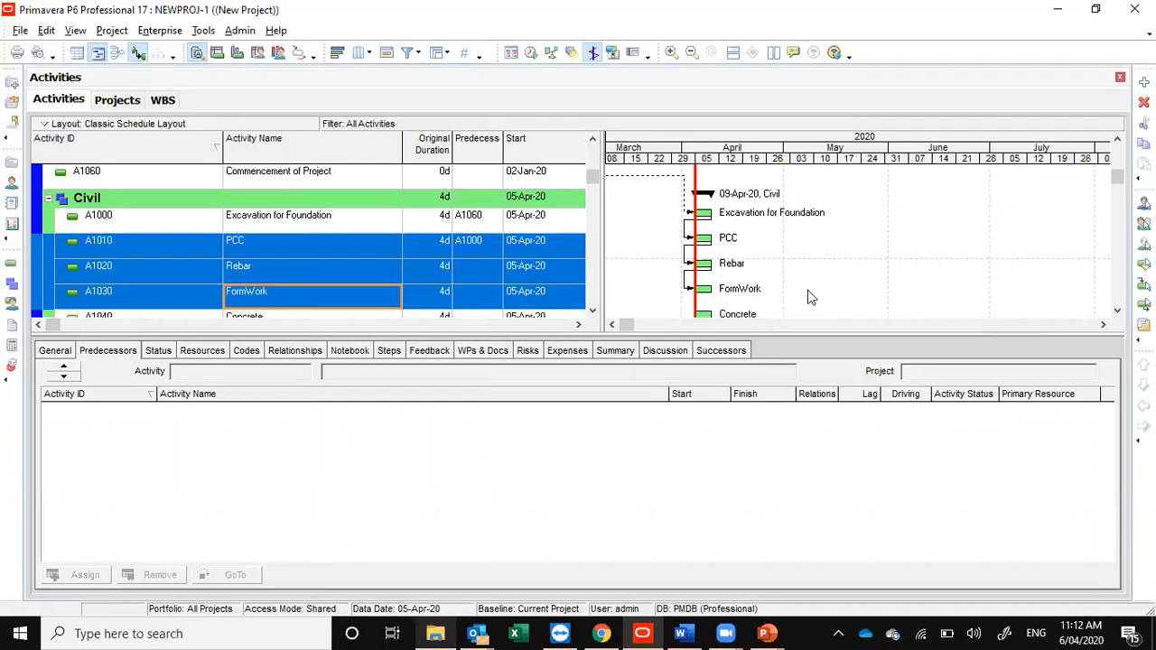
Step: Draw a relationship from the FormWork bar to the Concrete bar in the Gantt chart
click(1117, 312)
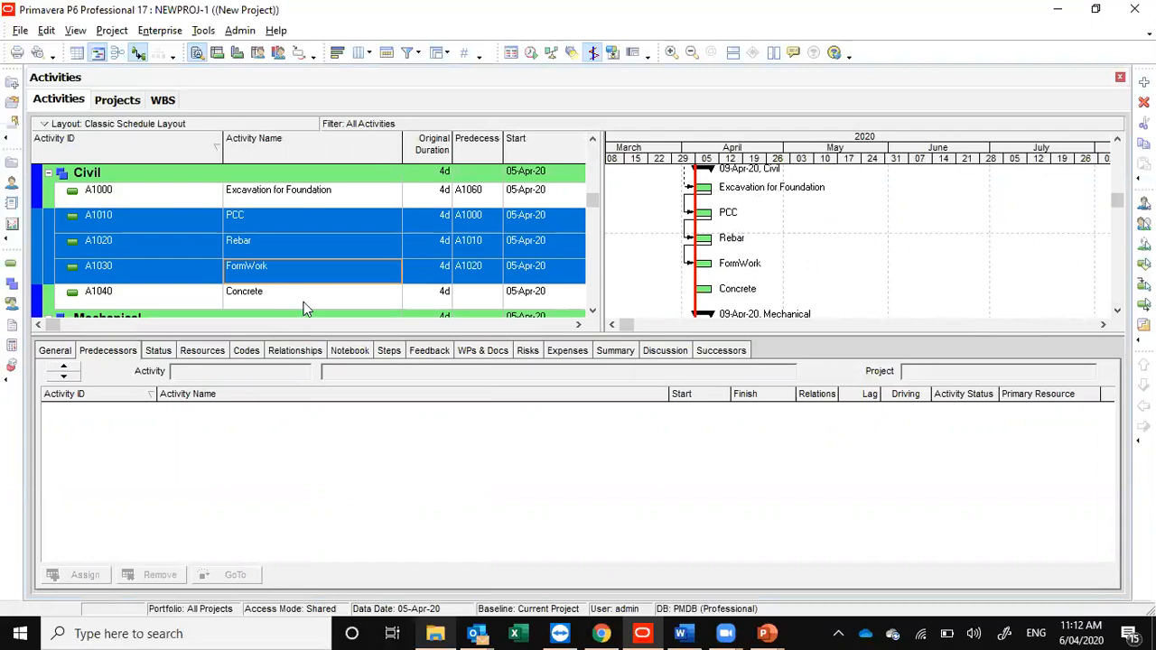
click(339, 303)
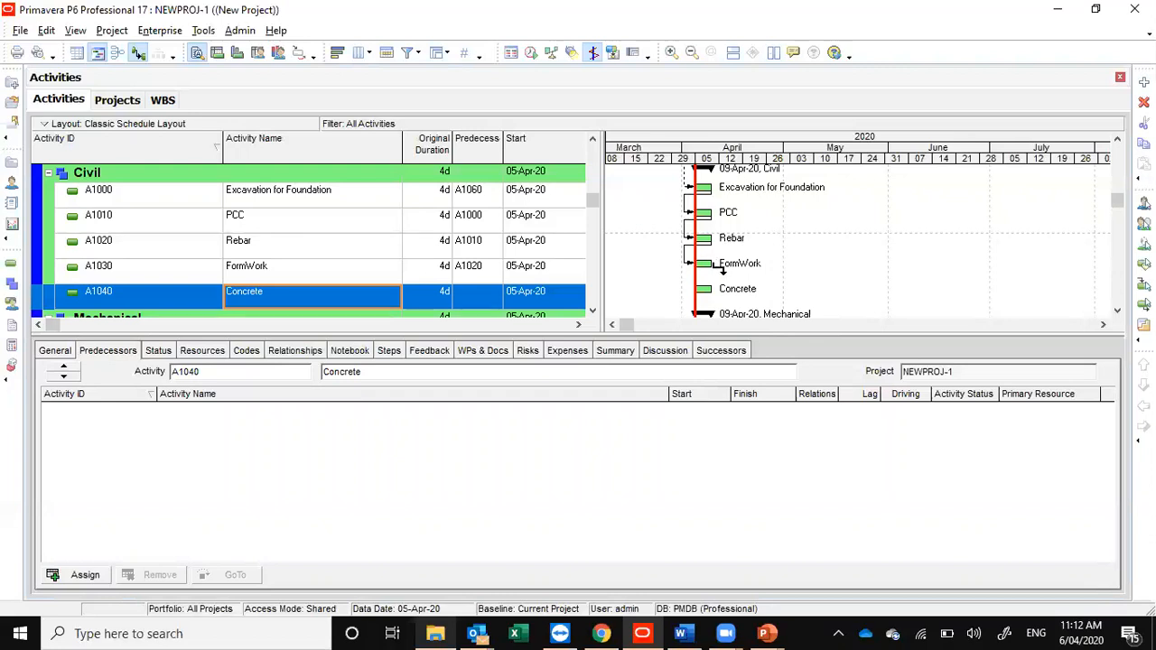
click(723, 267)
drag(723, 268, 700, 289)
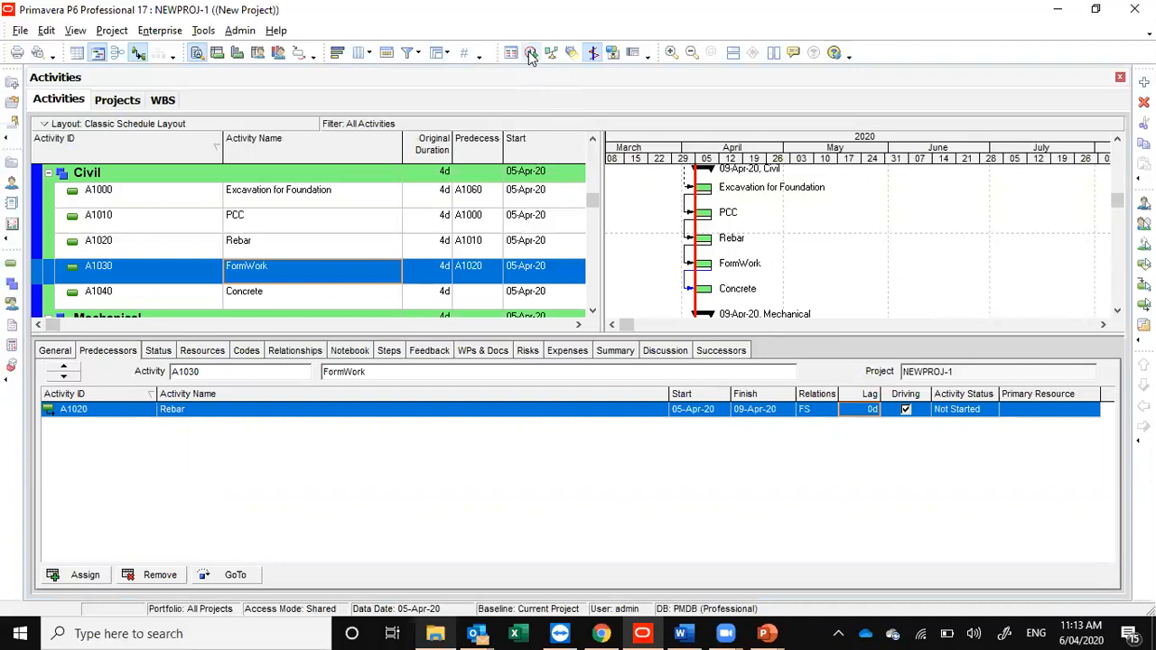
Step: Schedule the project using the data date 05-Apr-20
click(202, 32)
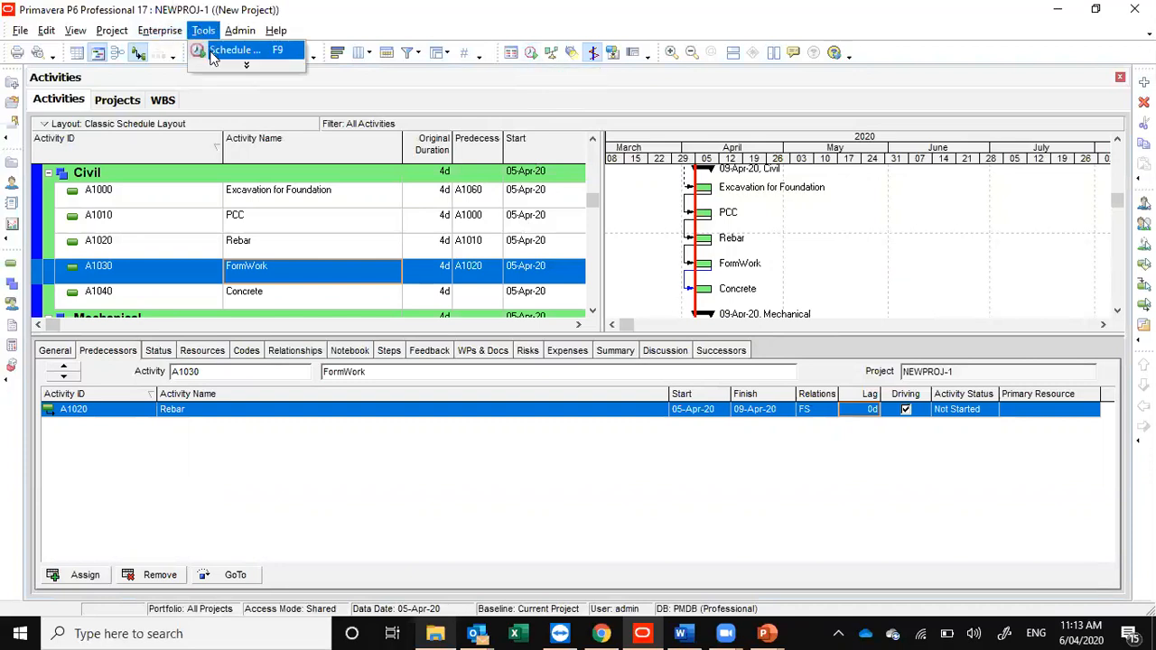
click(211, 52)
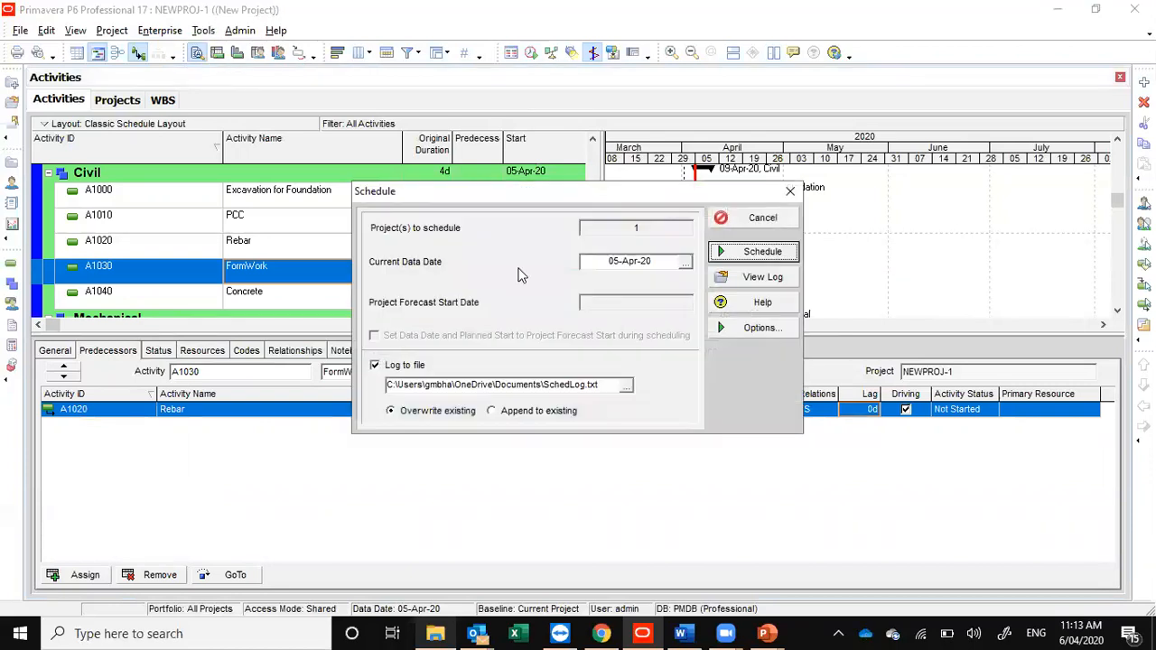
click(756, 254)
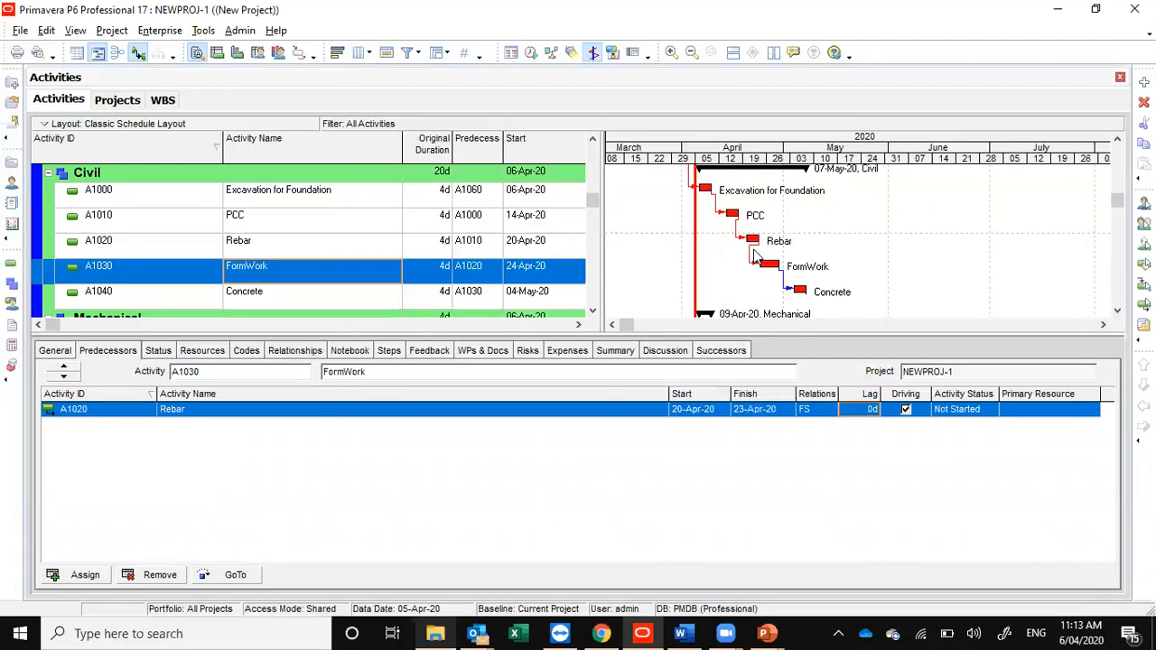
click(1118, 142)
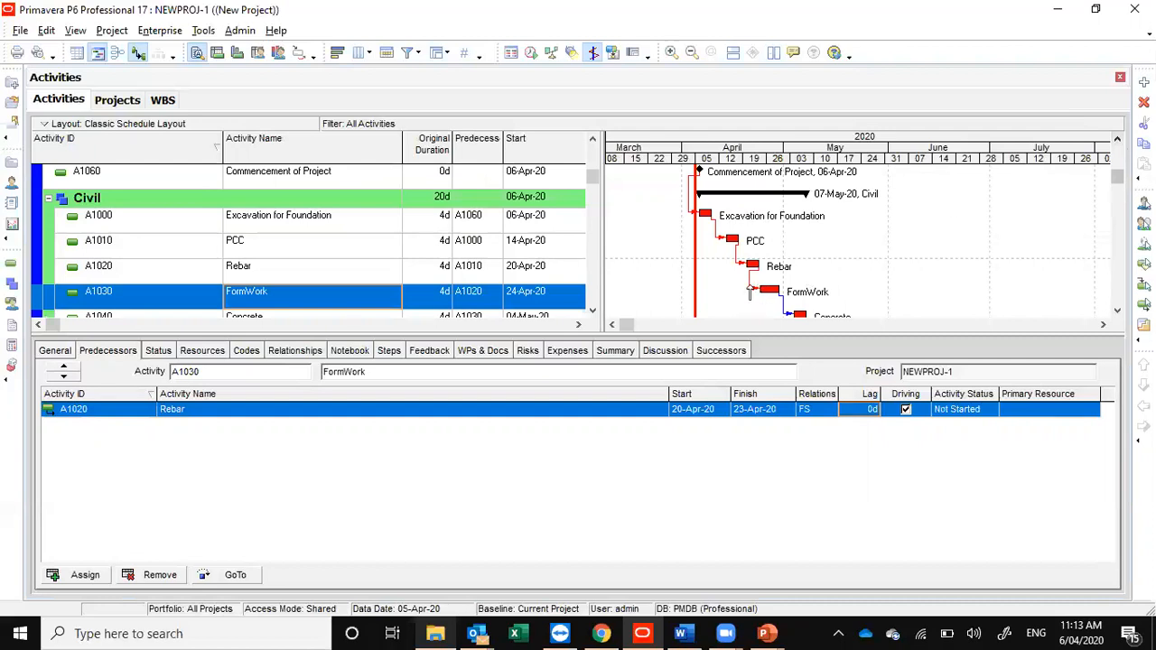
Step: Assign Concrete as the predecessor of the first Mechanical activity, A1050
click(593, 310)
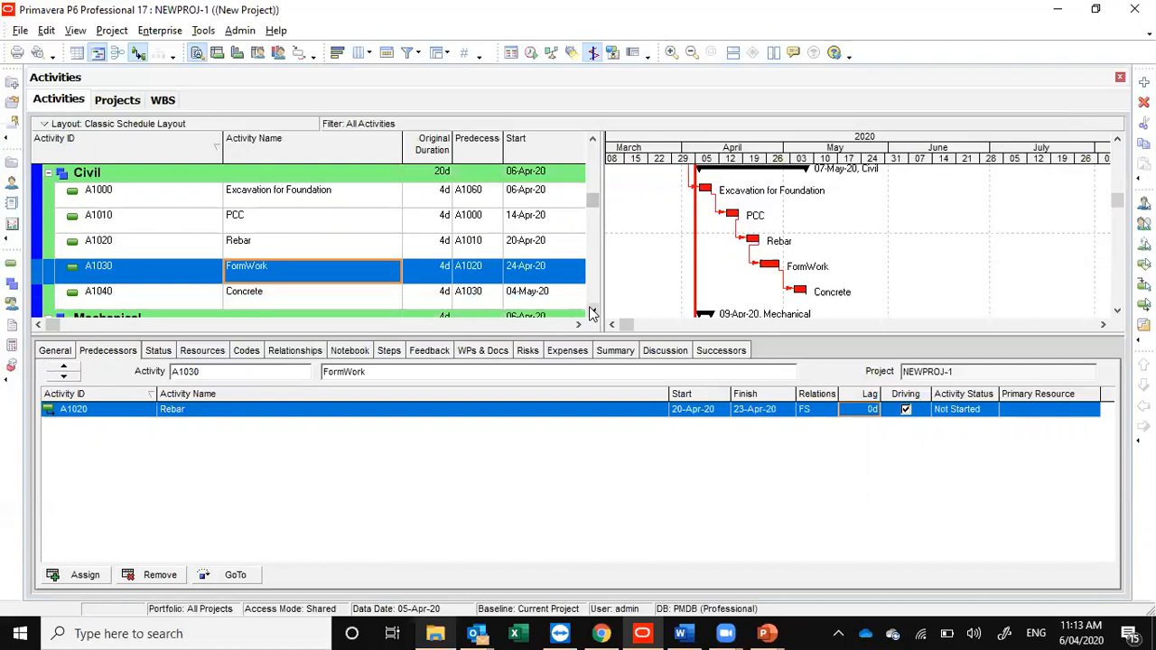
click(593, 310)
click(593, 309)
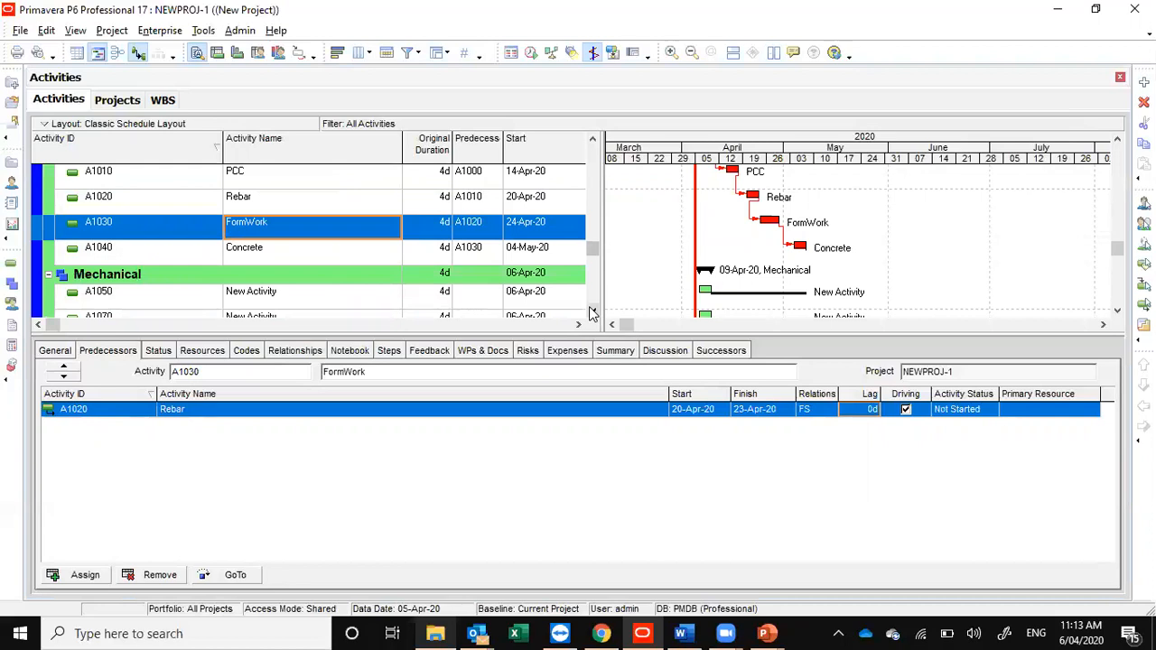
click(593, 309)
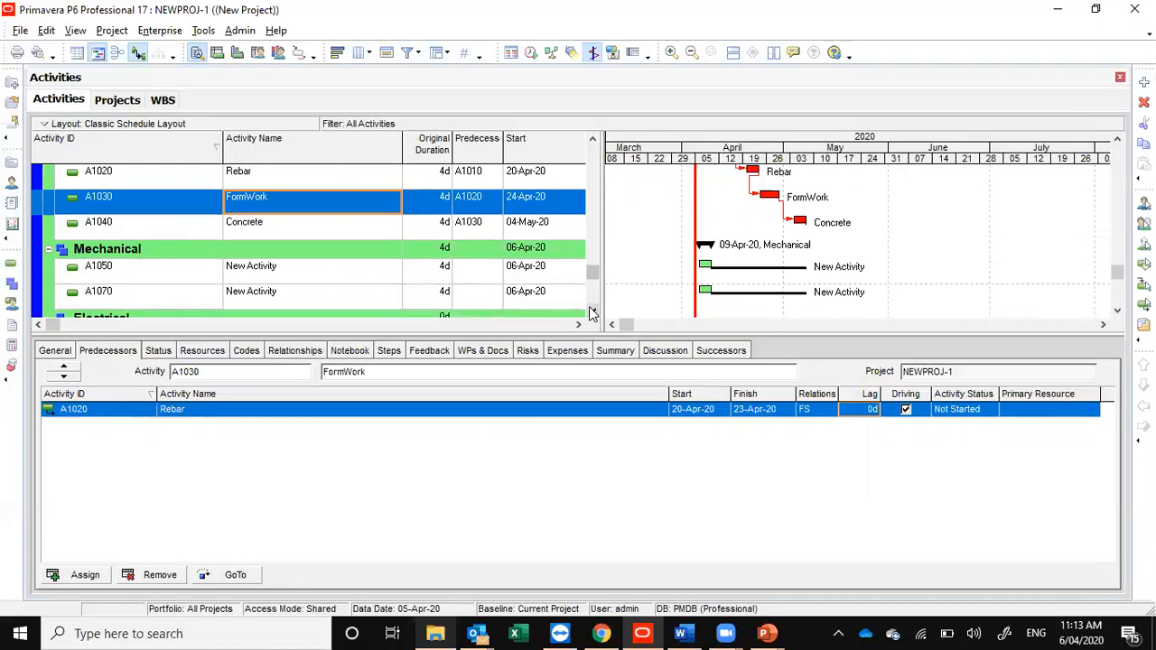
click(264, 226)
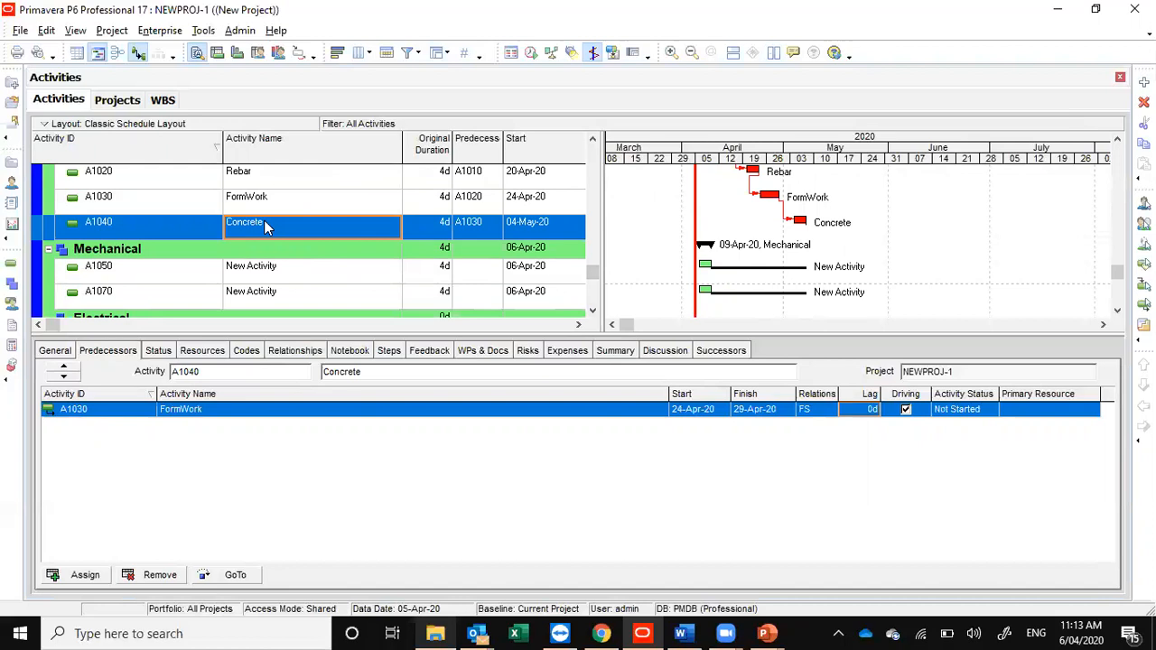
click(268, 271)
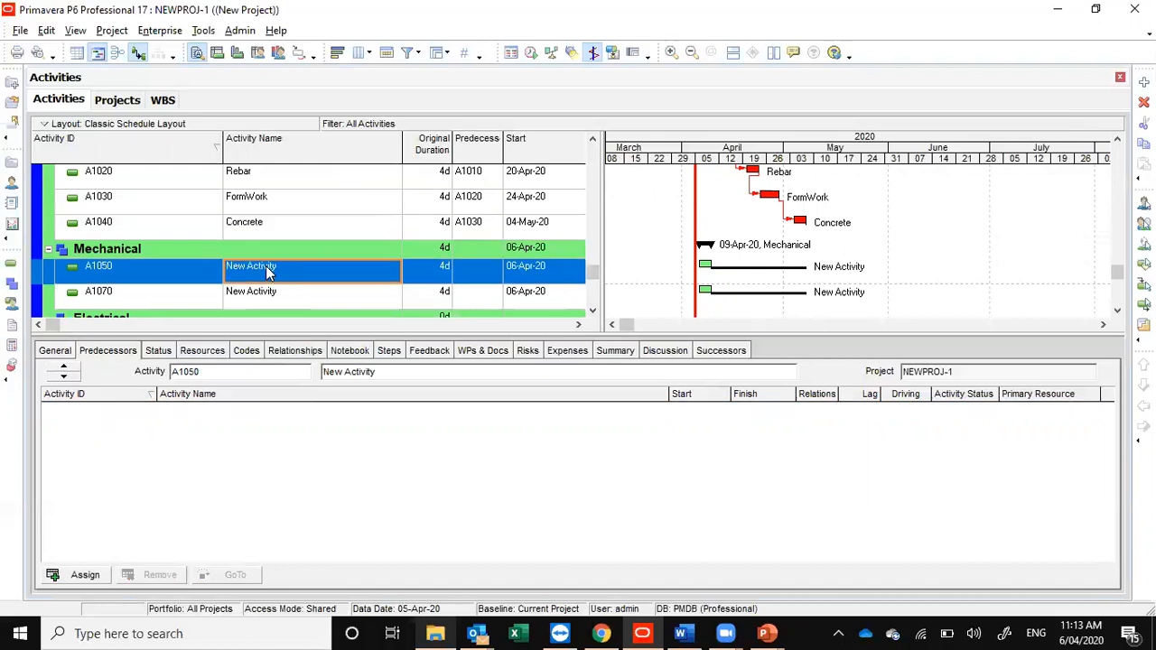
double_click(485, 274)
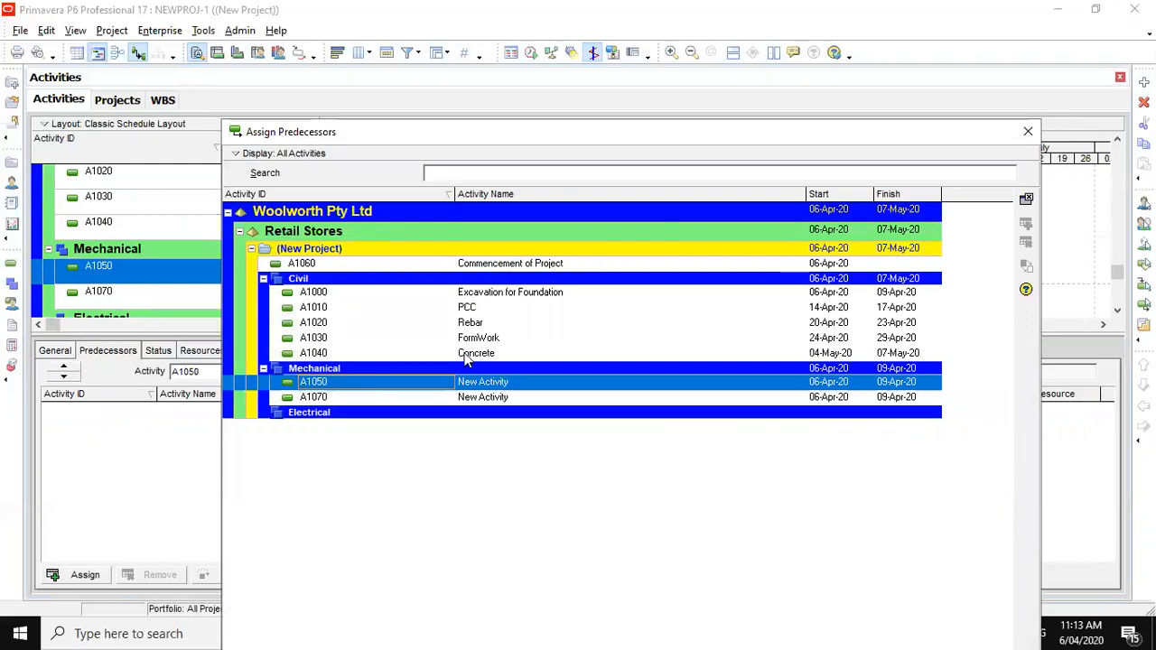
click(464, 354)
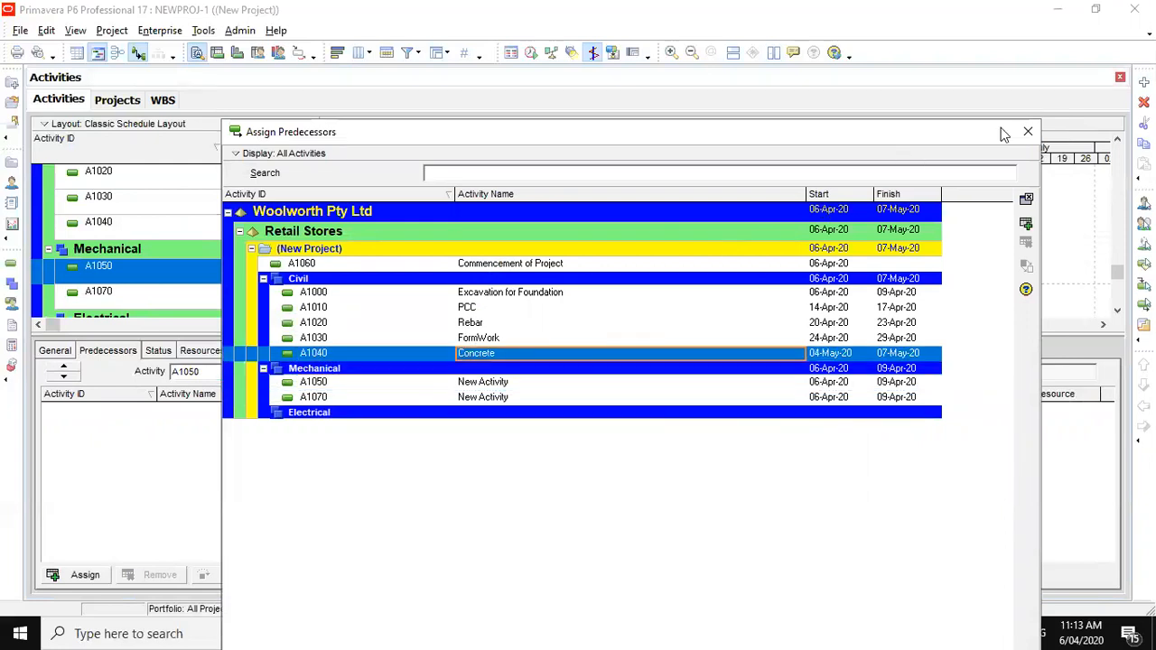
click(1025, 224)
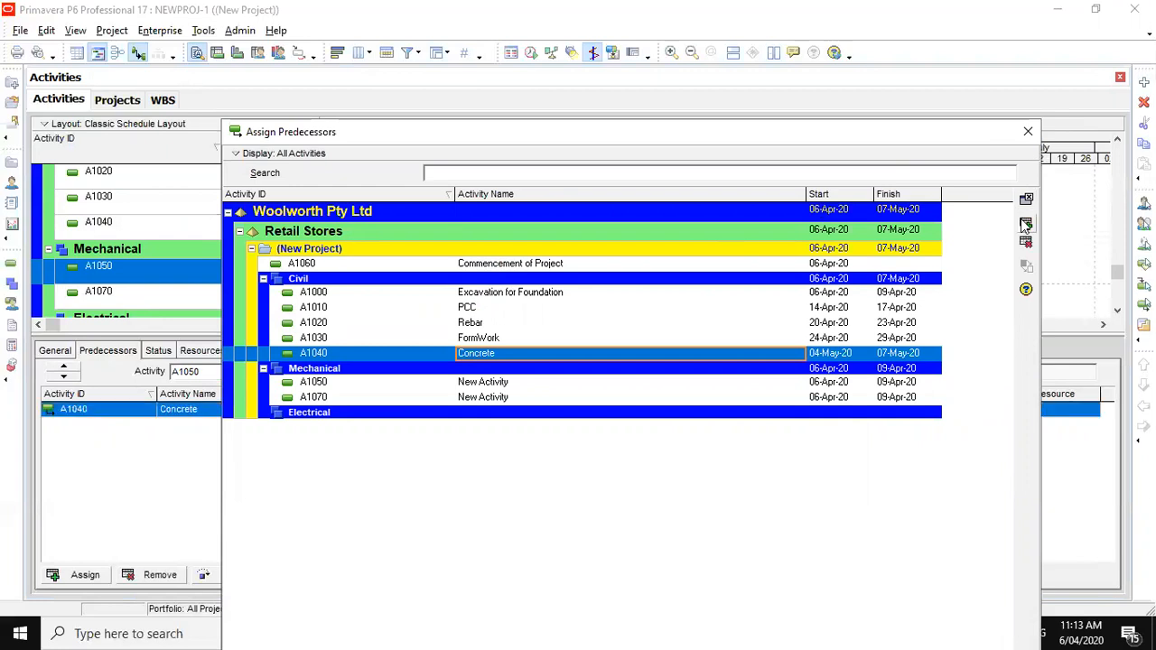
click(1030, 132)
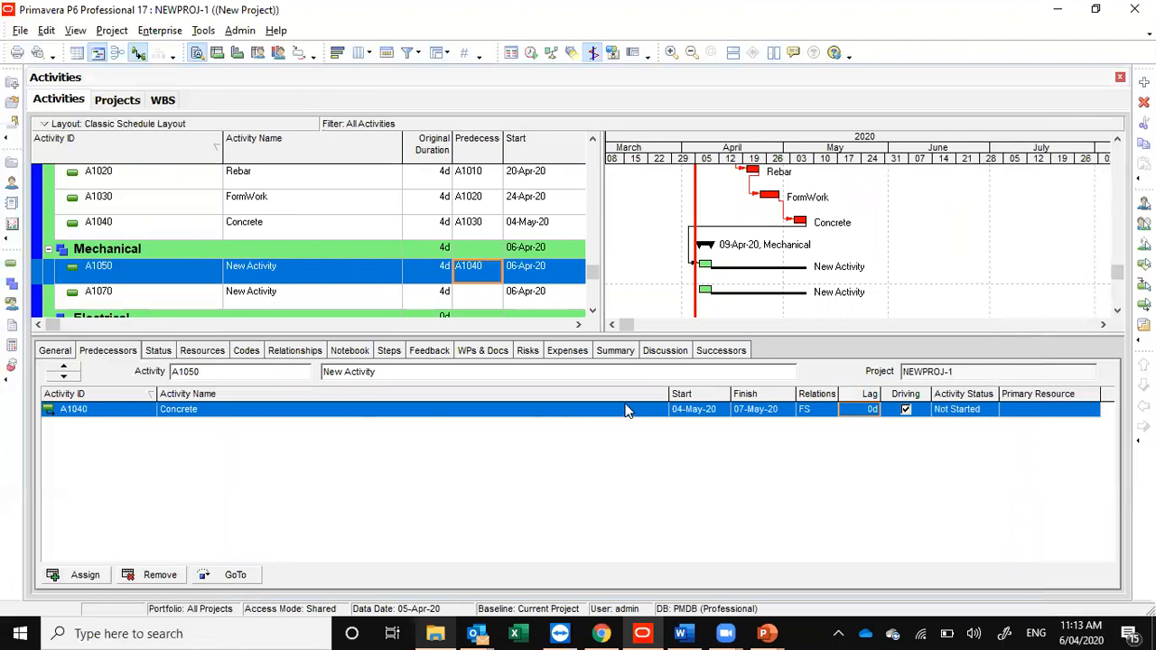
Step: Set the lag between Concrete and Mechanical activity A1050 to 14 days and reschedule the project
click(865, 410)
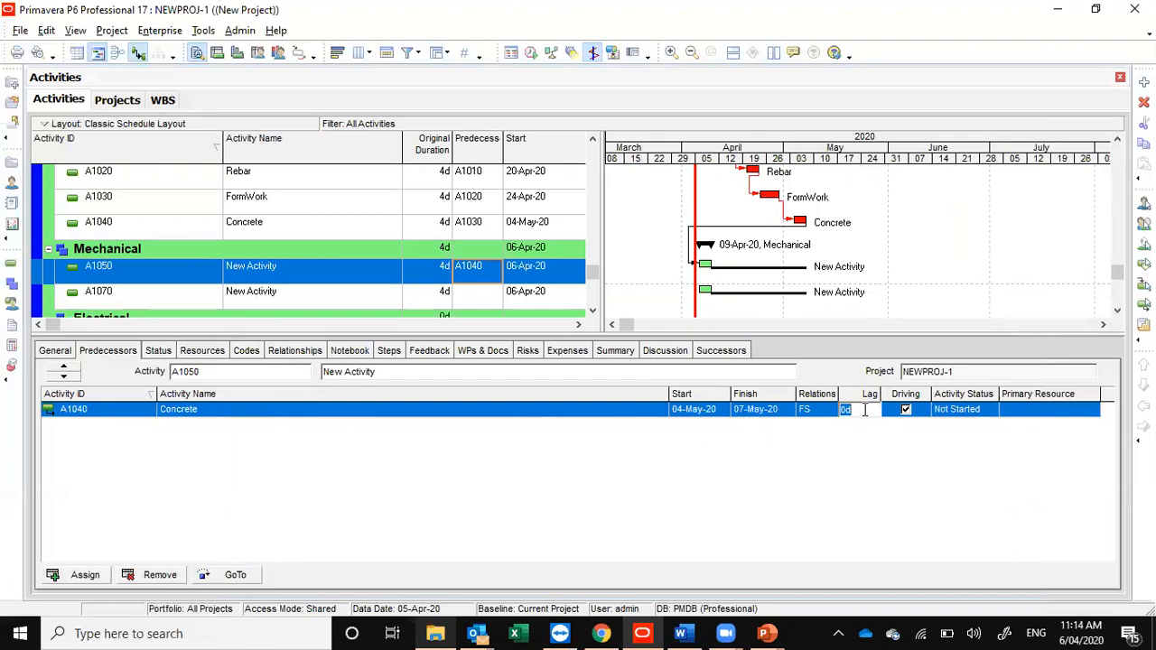
text(14)
key(Return)
click(530, 54)
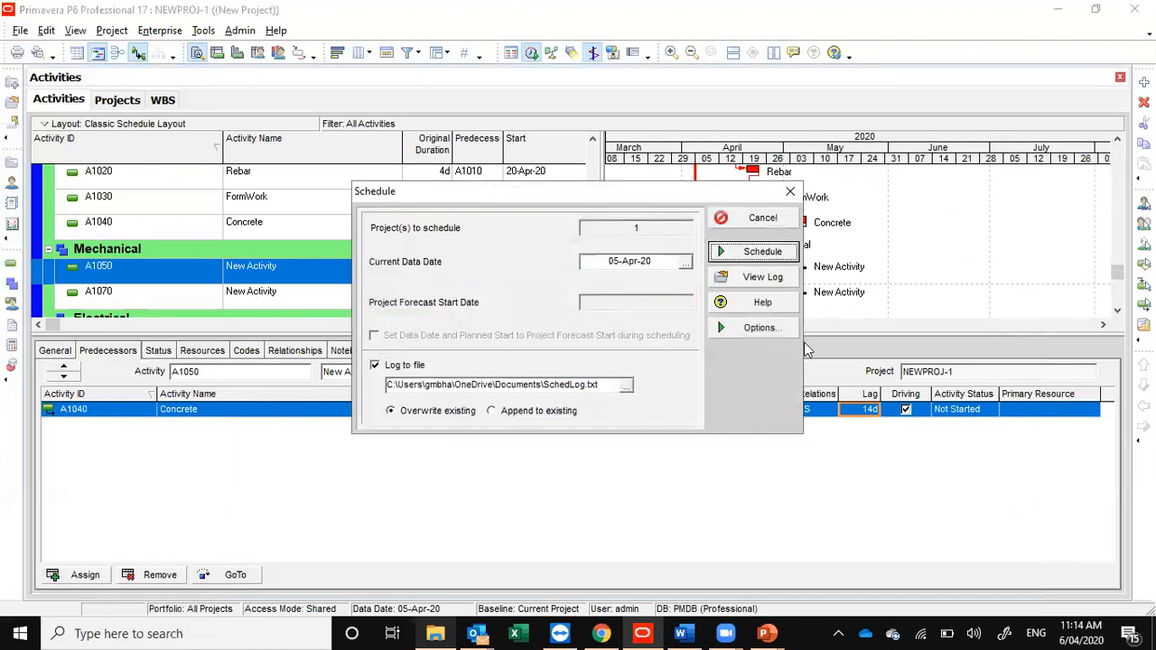
click(763, 252)
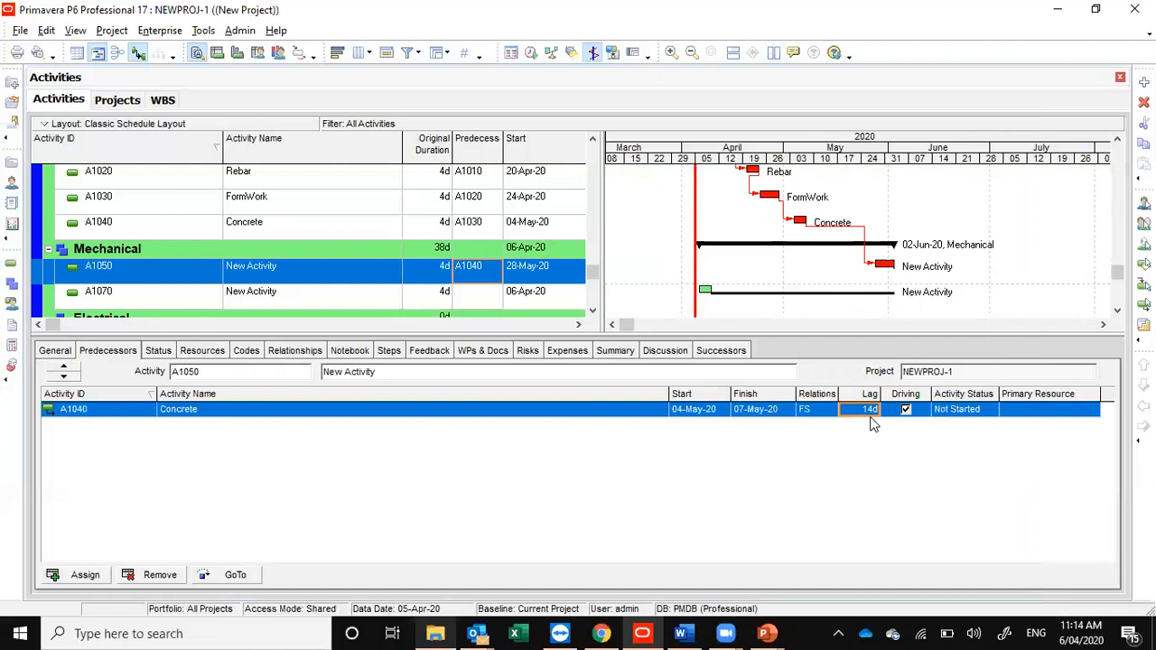
Step: Set the lag on Concrete's FormWork predecessor to -2 days, reschedule the project and compare the two activities
click(800, 227)
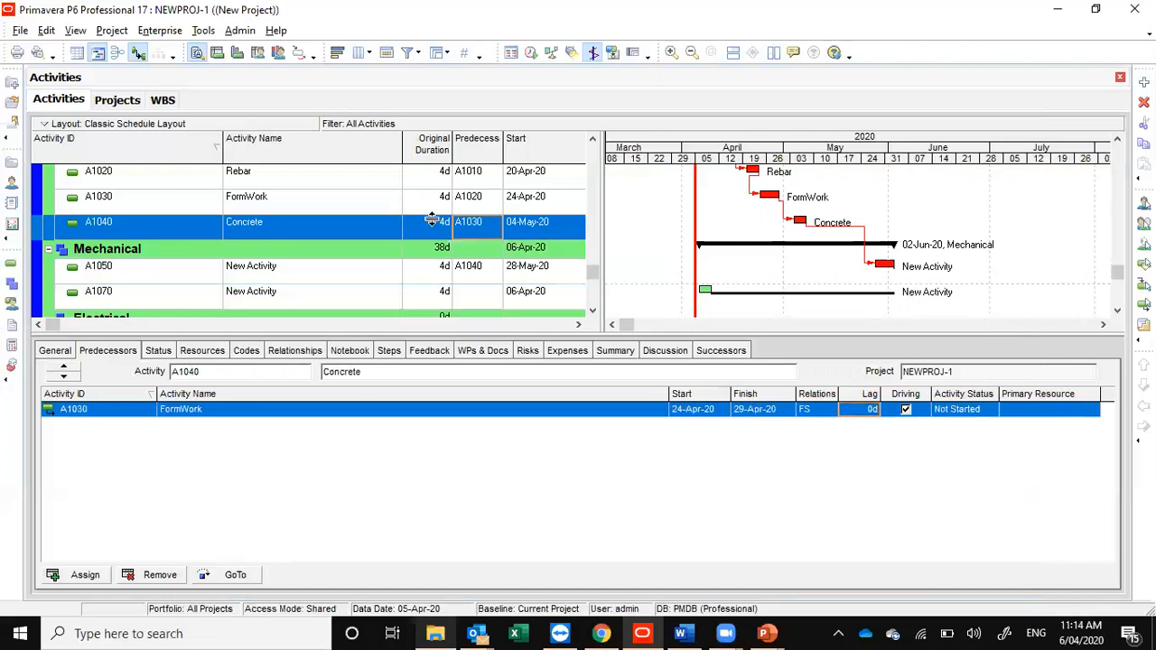
click(865, 410)
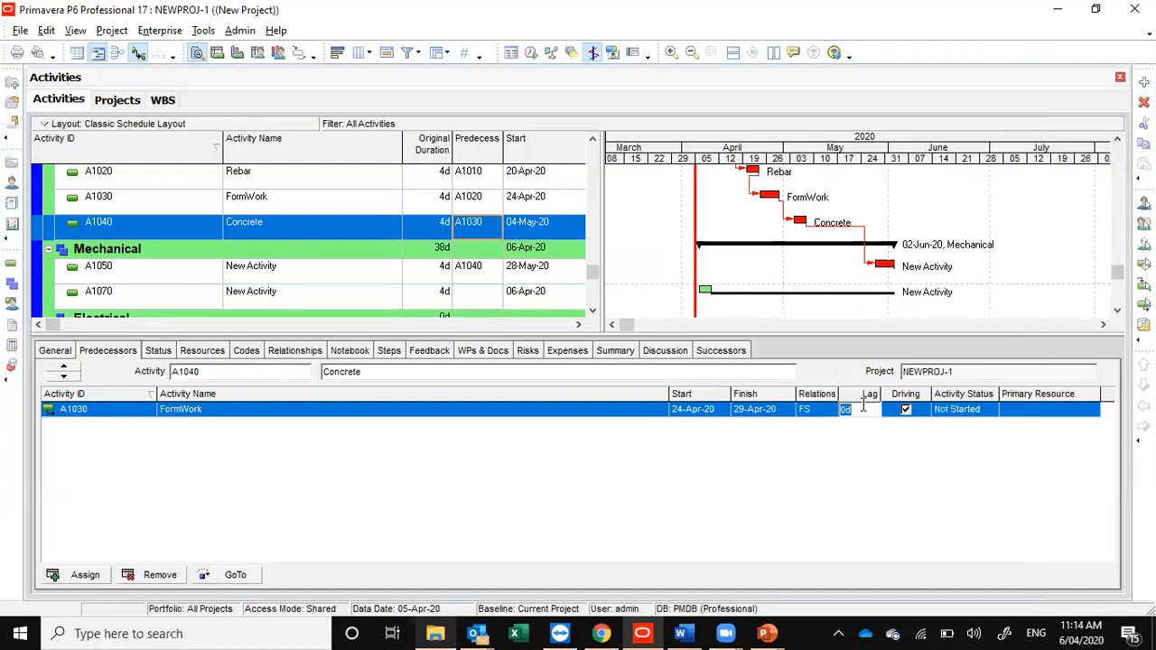
text(2)
key(Return)
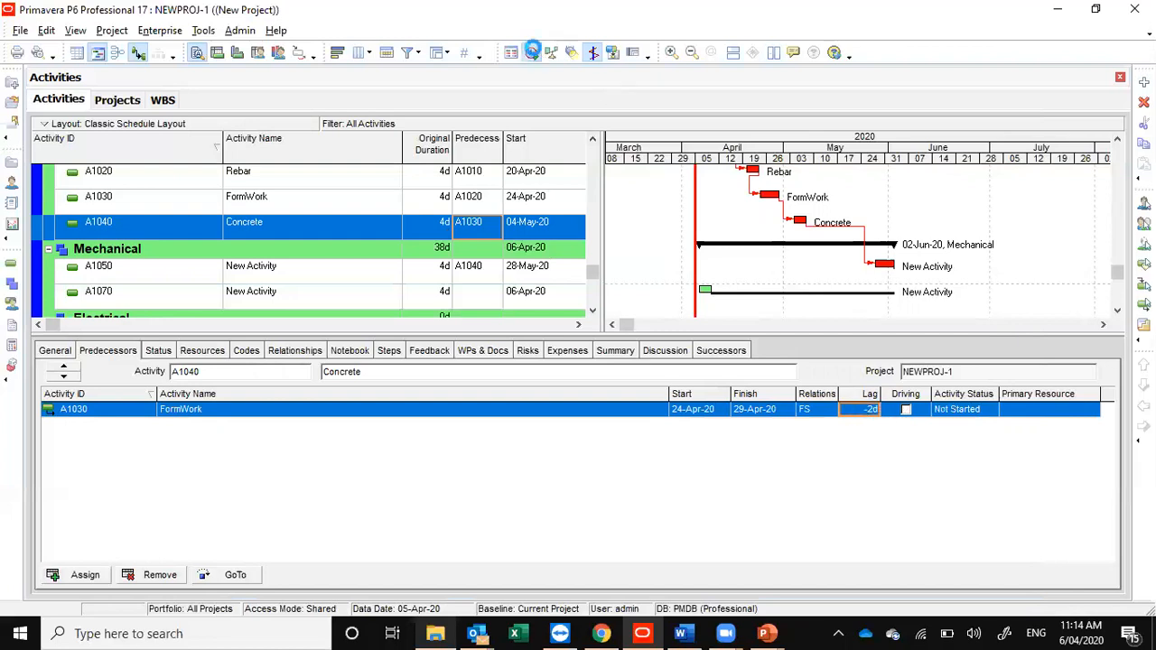
click(533, 51)
click(735, 254)
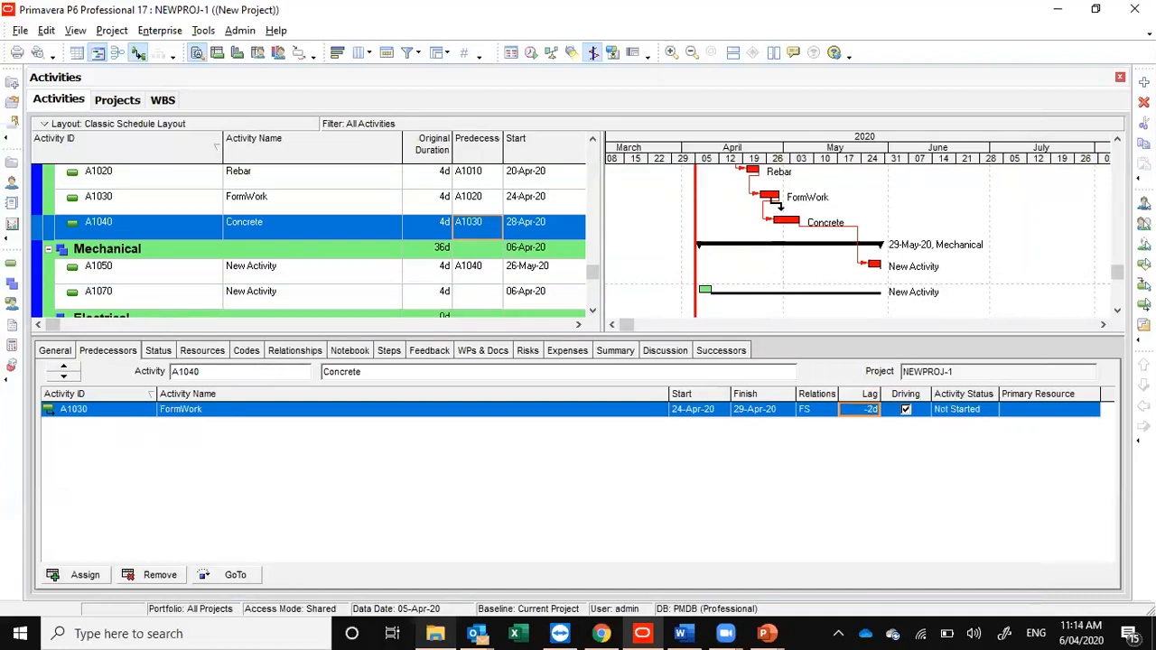
click(775, 200)
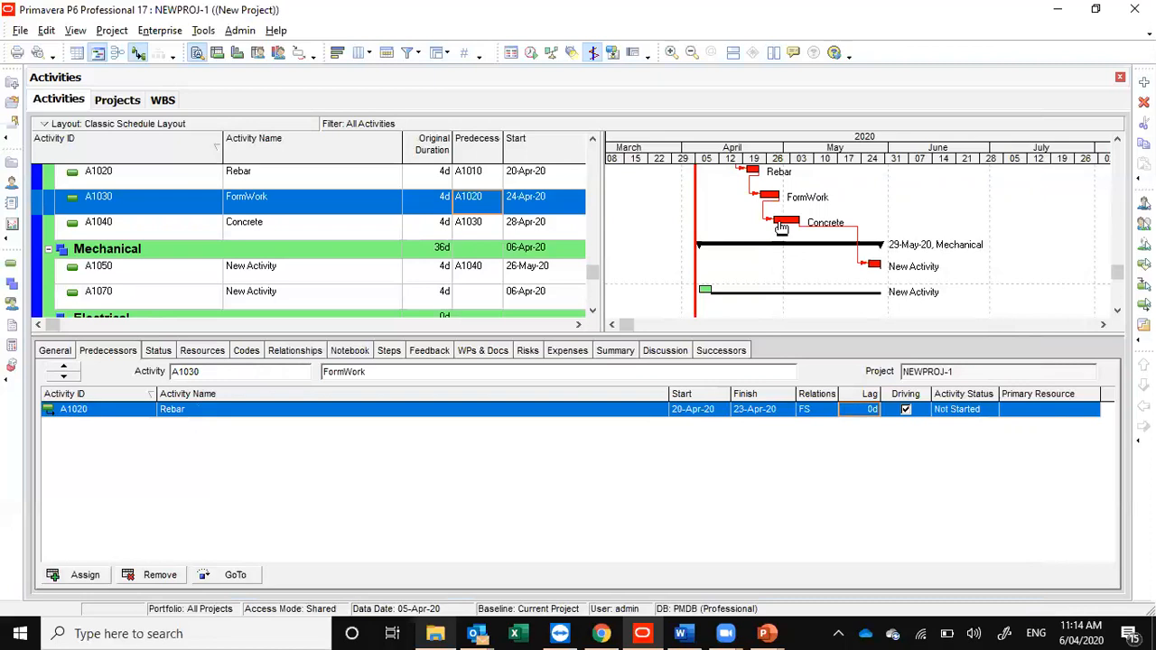
click(781, 223)
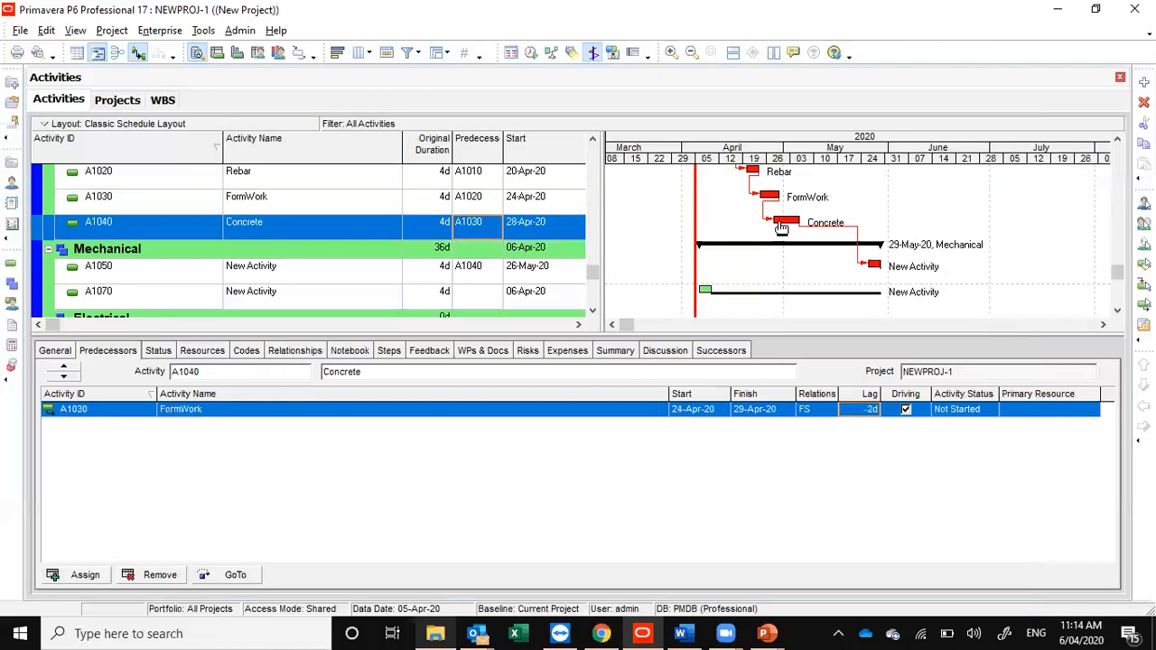
click(771, 199)
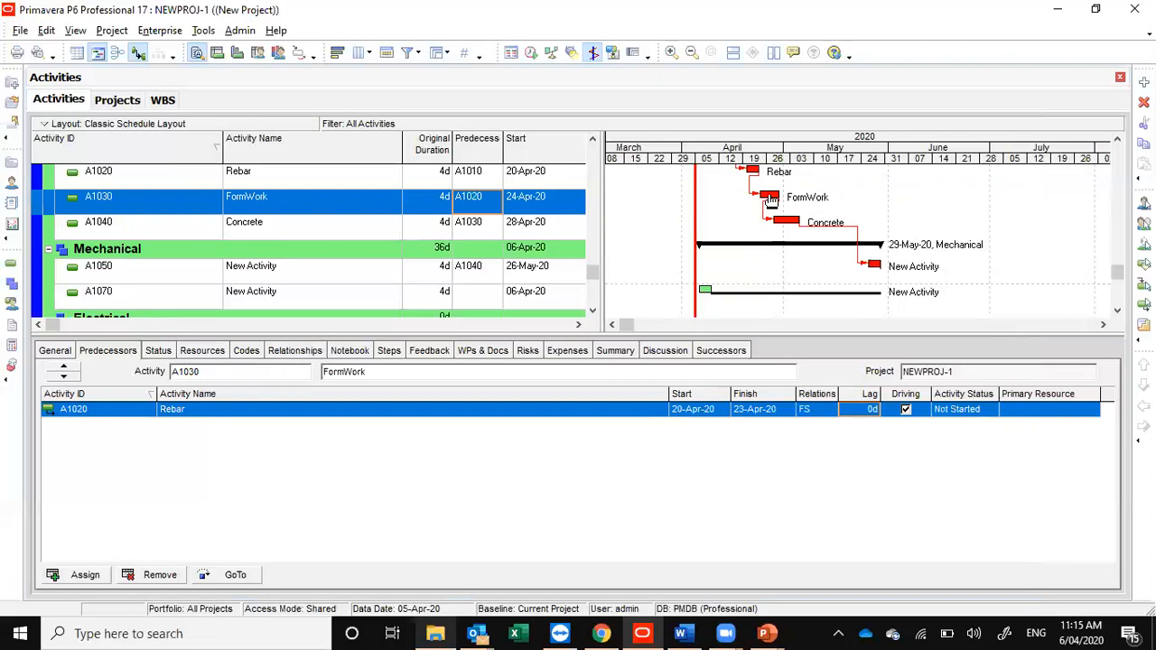
Step: Change Concrete's FormWork predecessor to an SS relationship with a 2-day lag and reschedule the project
click(784, 223)
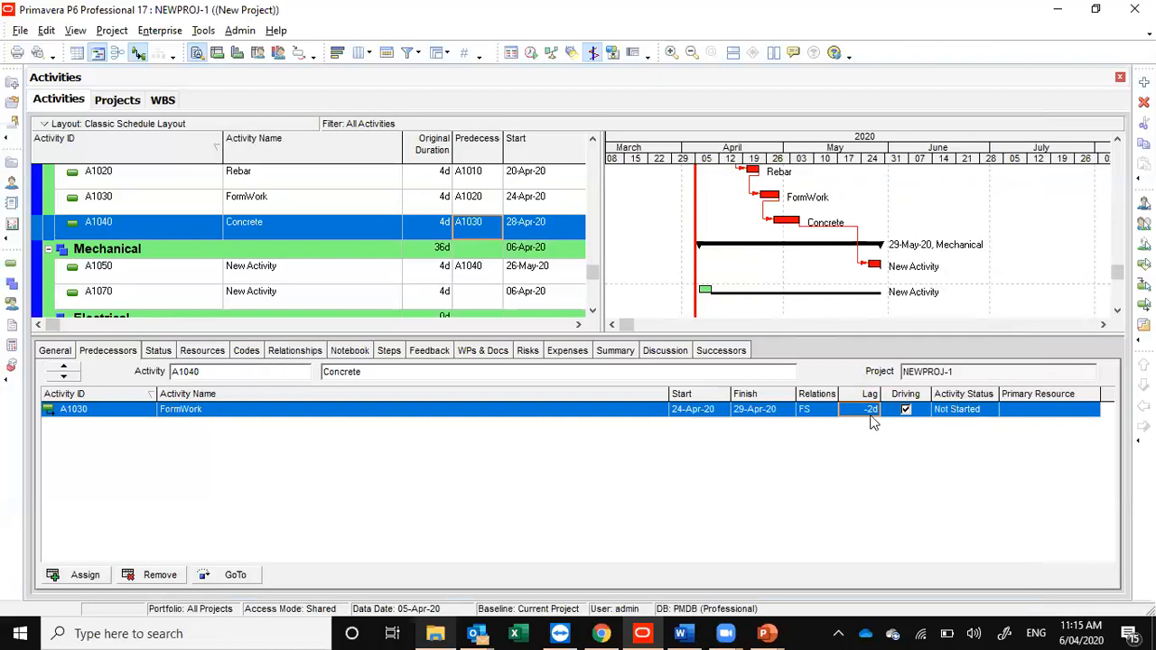
click(809, 413)
click(808, 414)
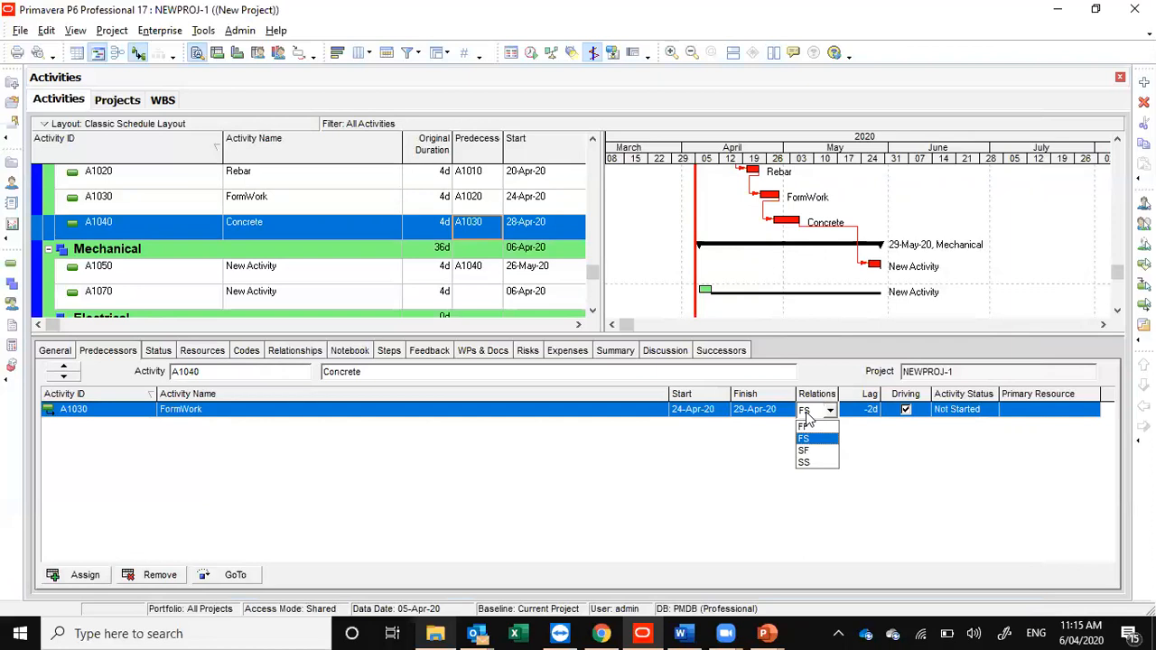
click(806, 465)
click(867, 412)
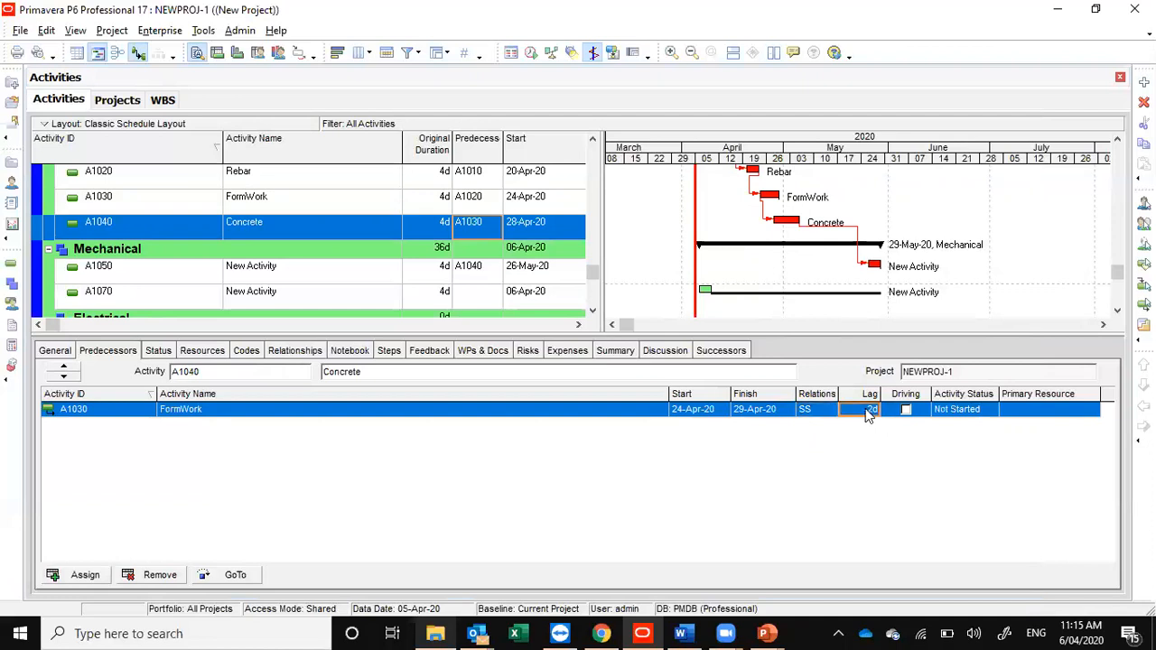
text(2)
key(Return)
click(530, 54)
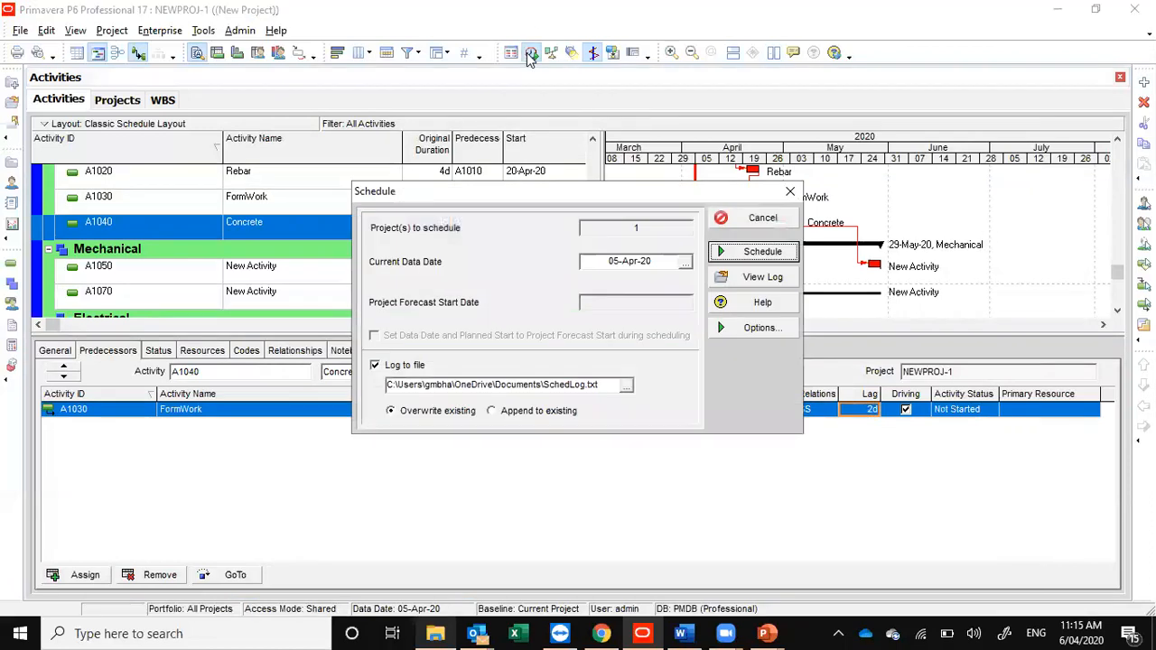
click(751, 253)
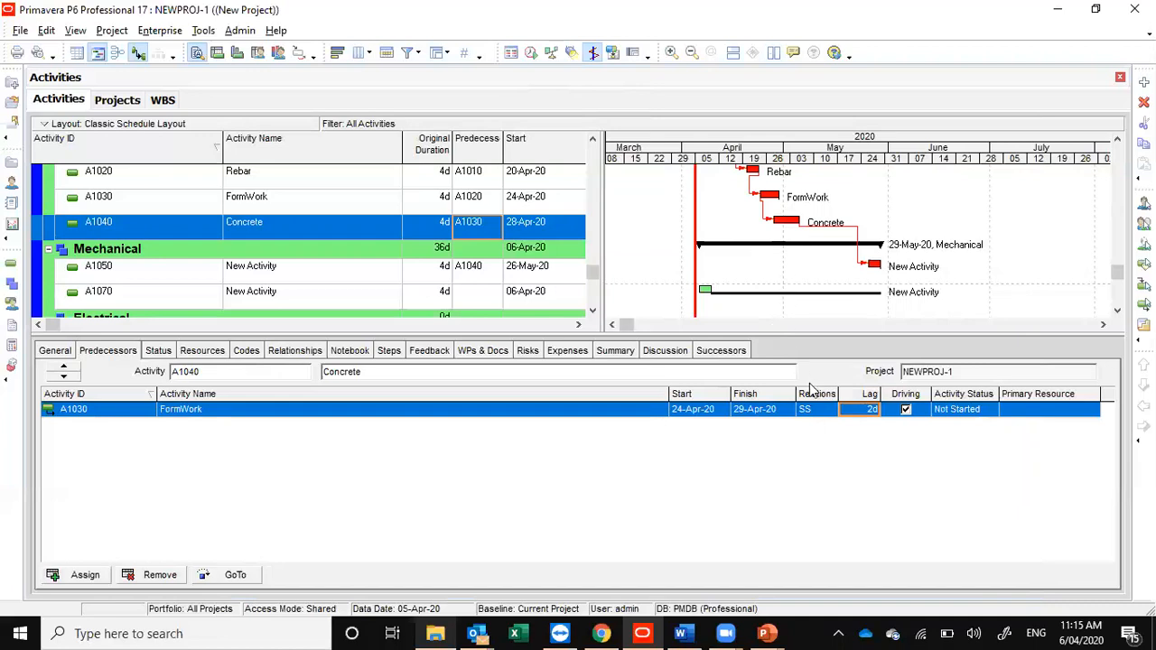
Step: Set the lag on Concrete's FormWork predecessor to 0 days, change the relationship to FF and reschedule the project
click(818, 412)
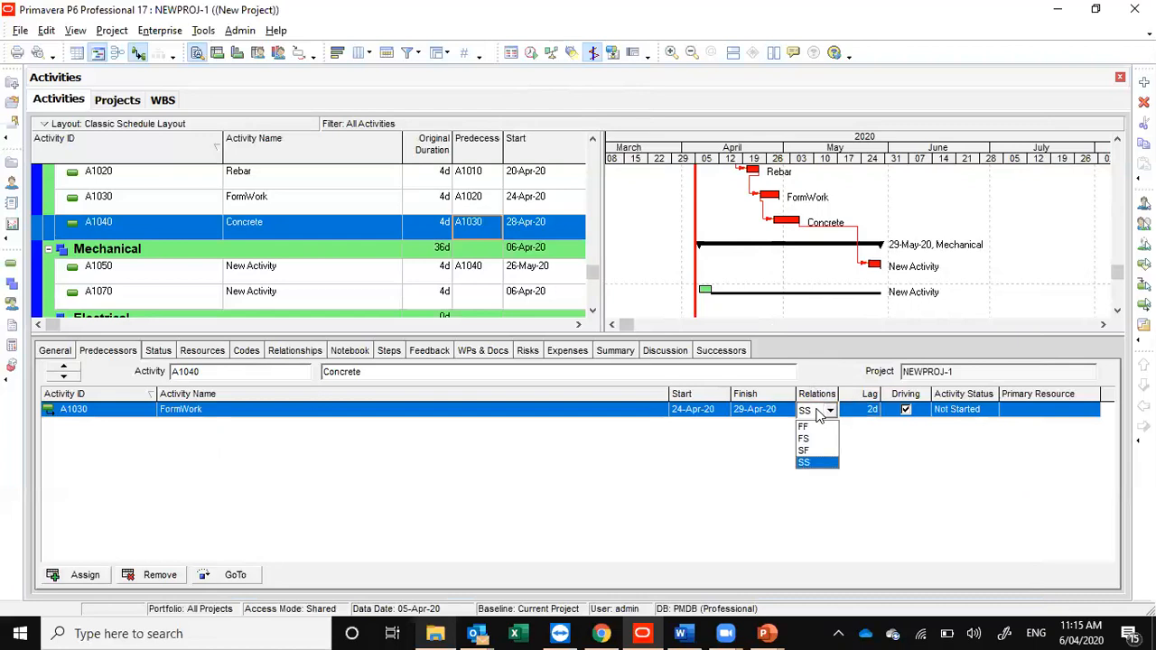
click(818, 414)
click(865, 411)
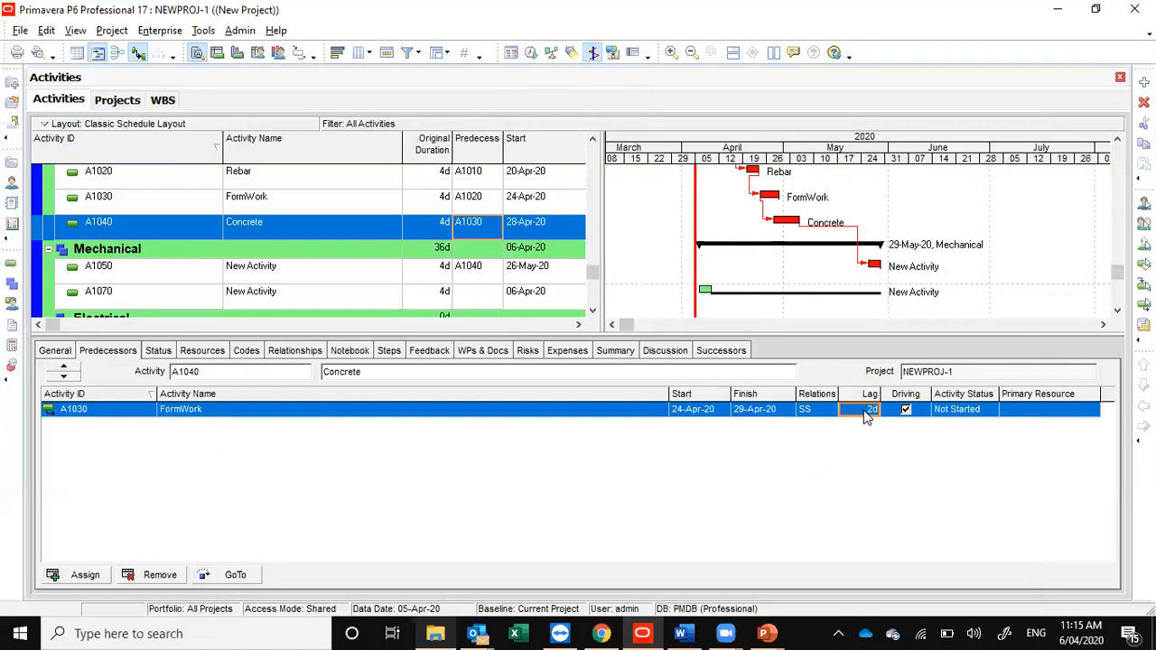
text(0)
key(Return)
click(829, 414)
click(829, 412)
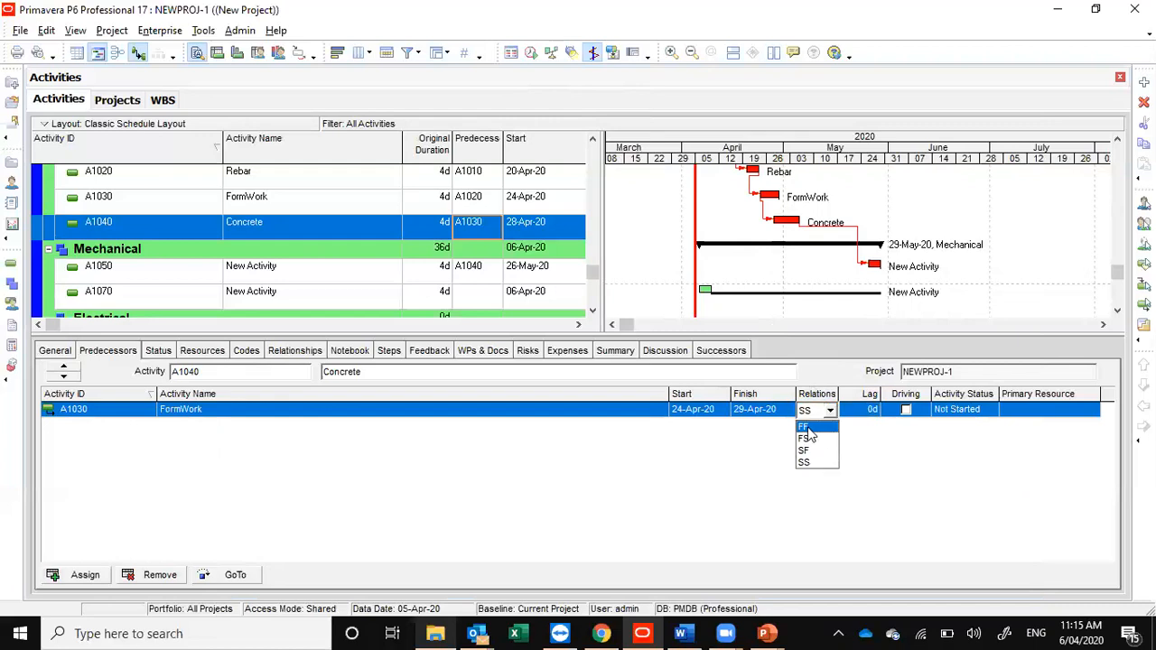
click(807, 428)
click(528, 52)
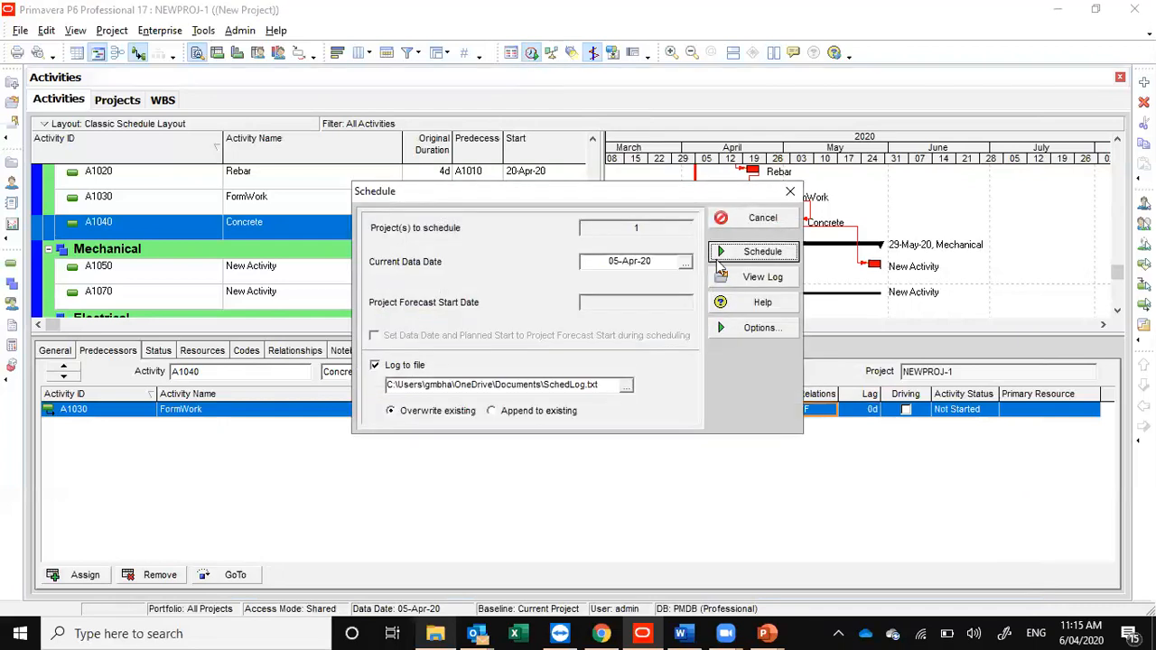
click(745, 251)
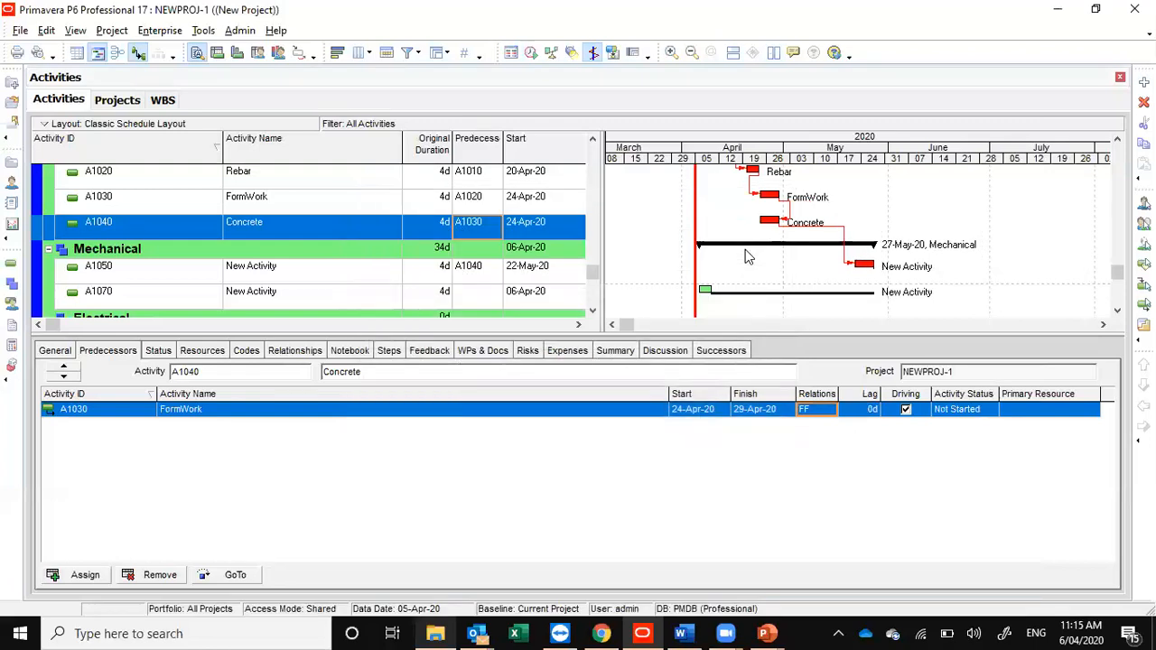
Step: Change Concrete's FormWork predecessor to an SS relationship and reschedule the project
click(817, 408)
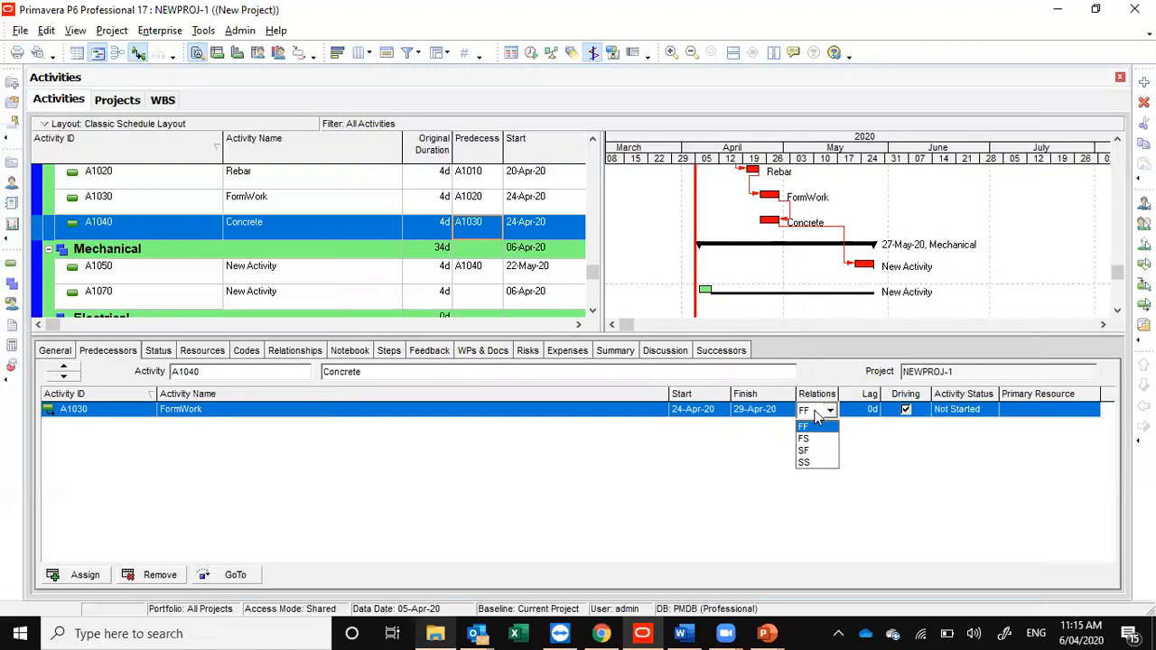
click(808, 462)
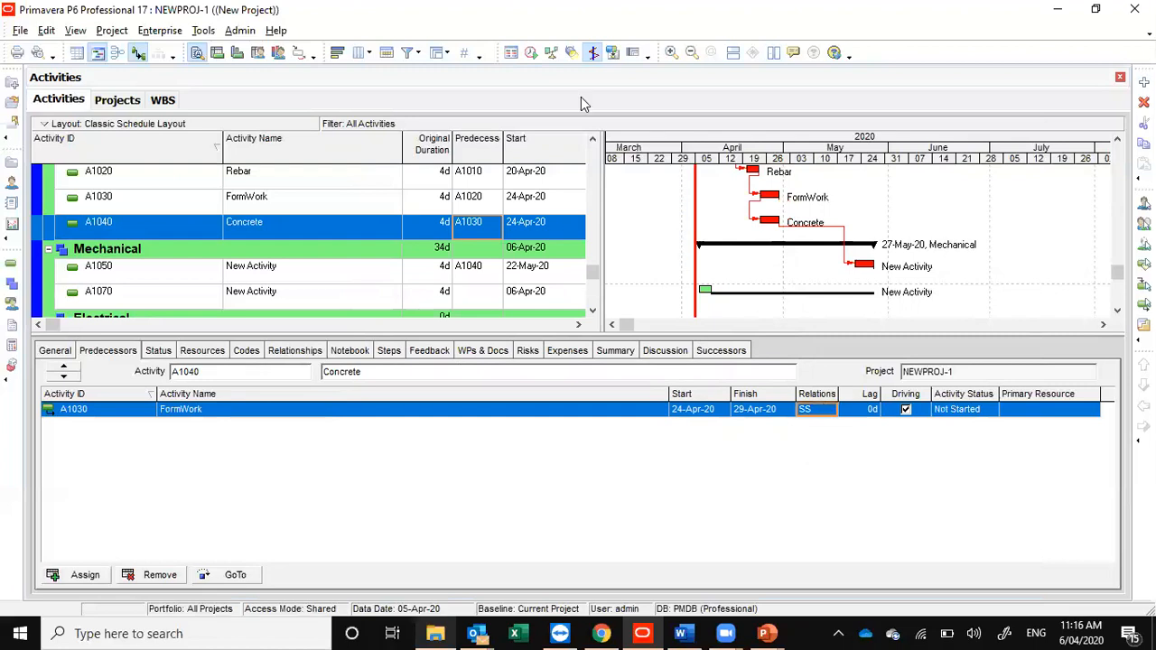
click(531, 53)
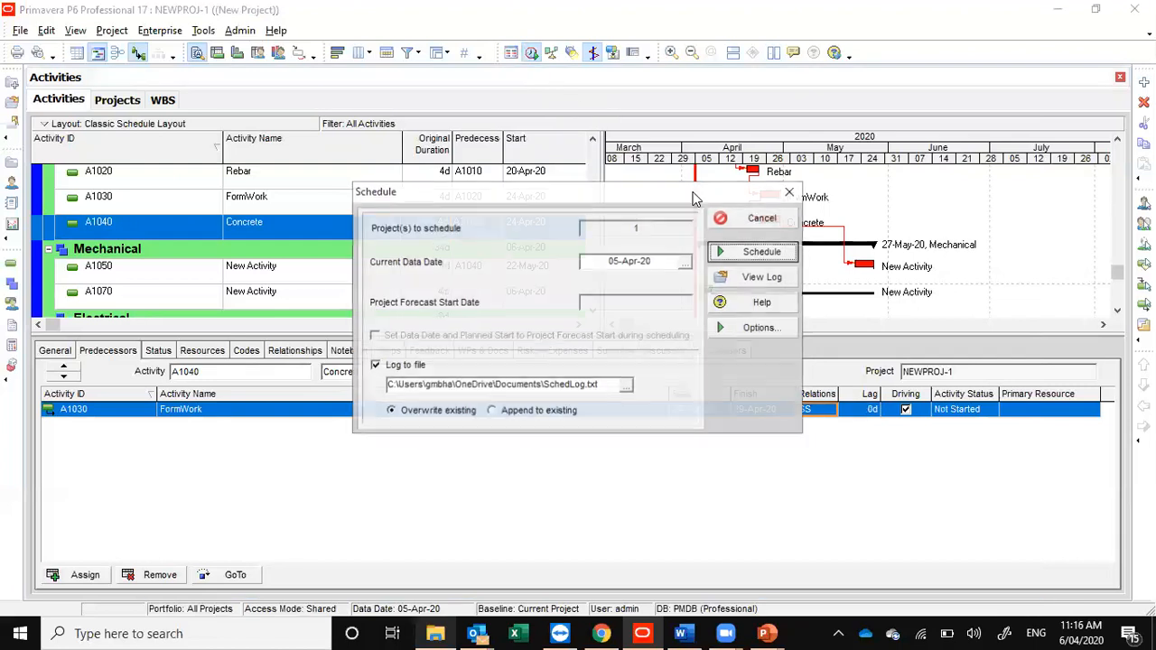
click(757, 252)
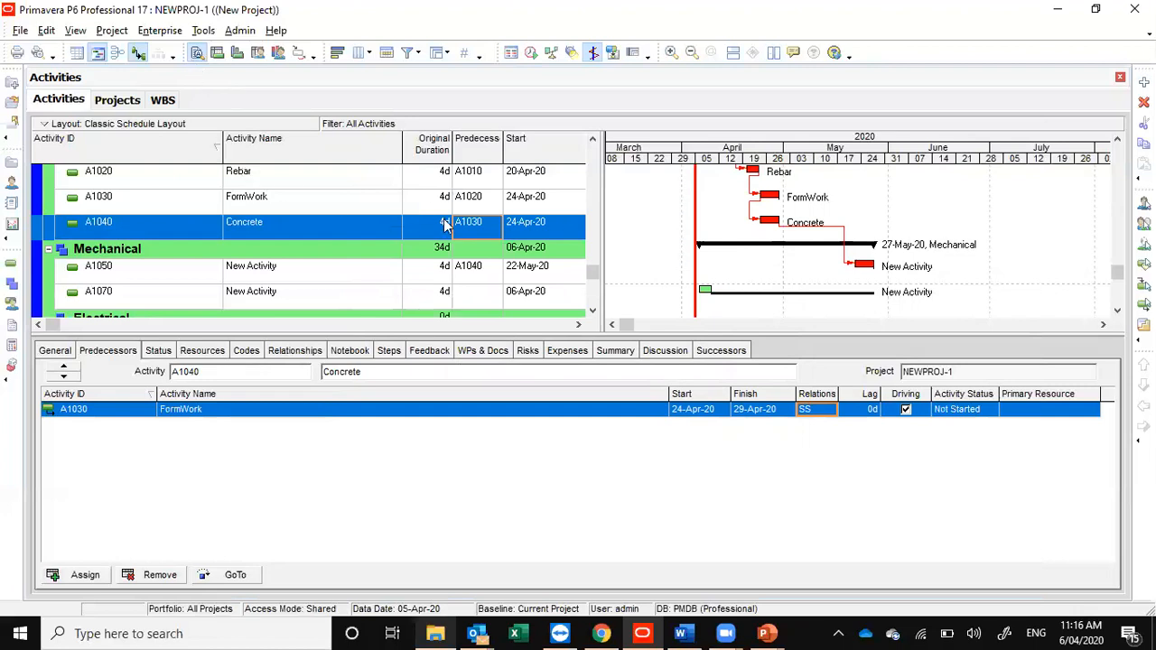
Step: Review the relationship type and lag of the Gantt chart link from Concrete to the first Mechanical activity
double_click(830, 230)
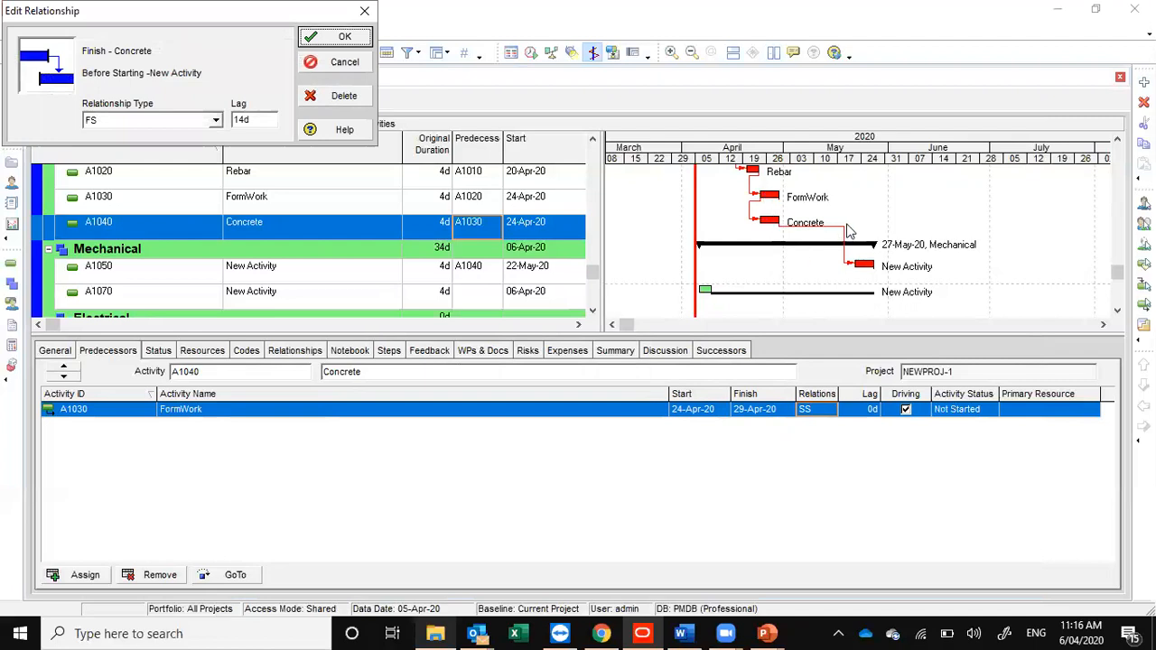
click(216, 118)
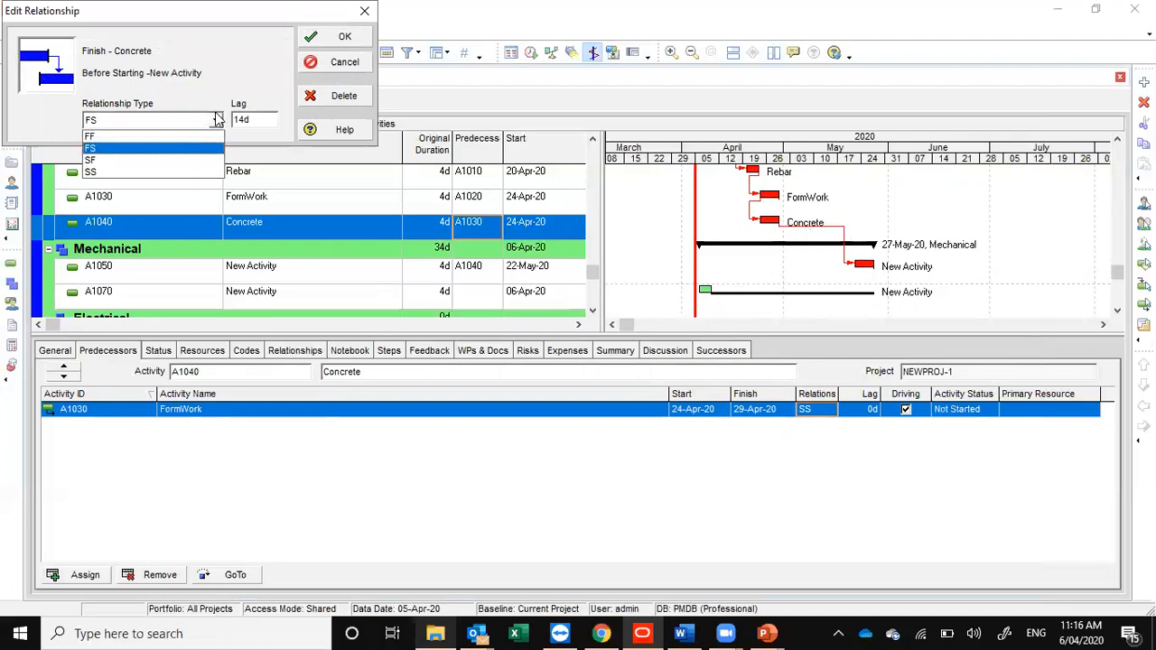
click(209, 79)
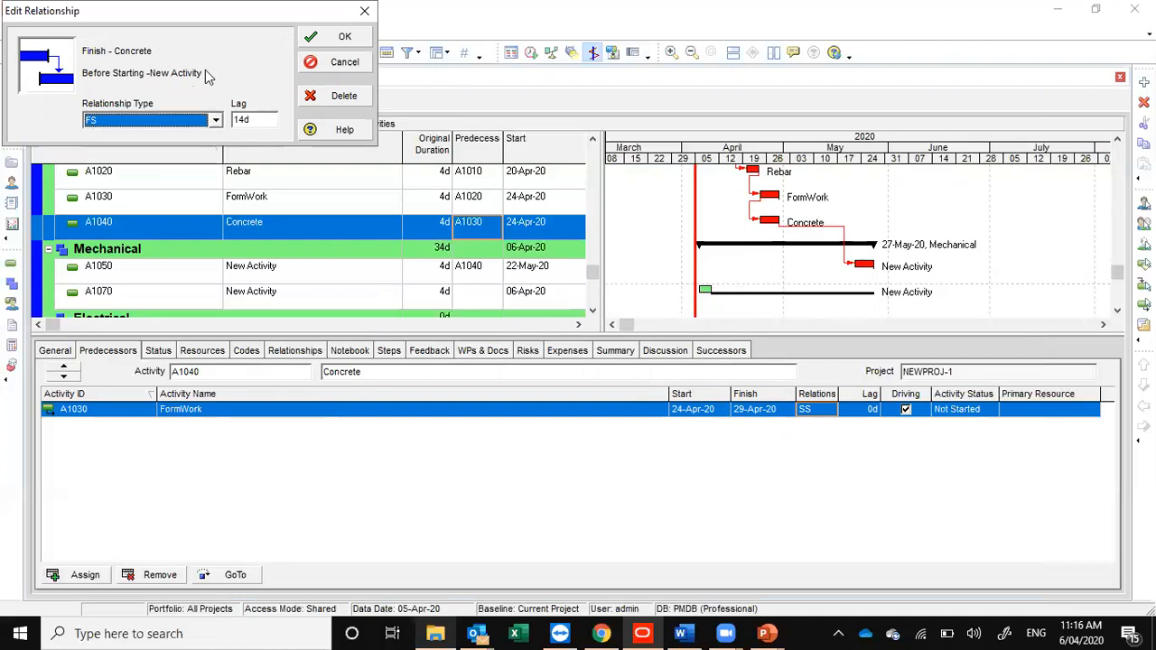
click(312, 42)
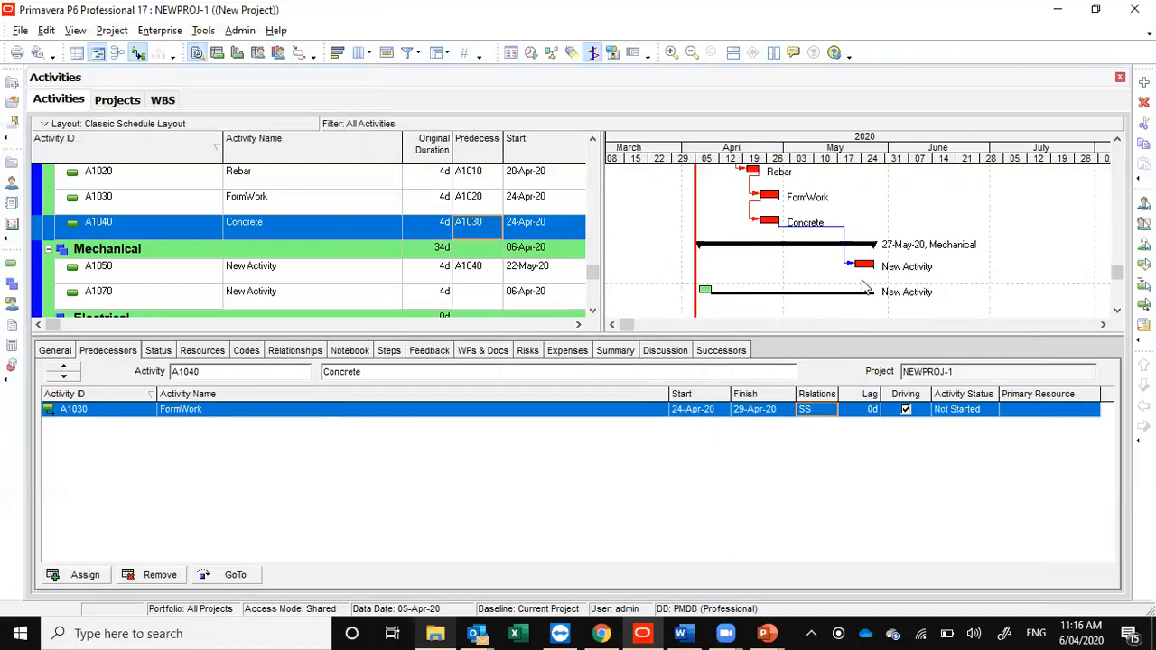
key(alt+Tab)
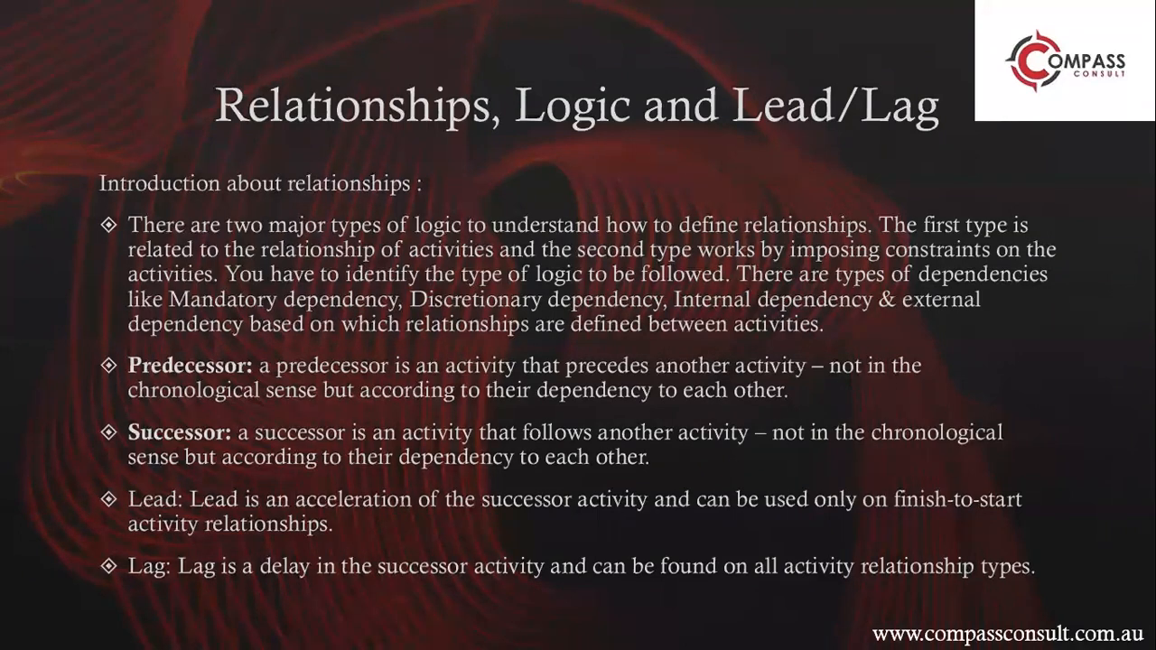
key(Right)
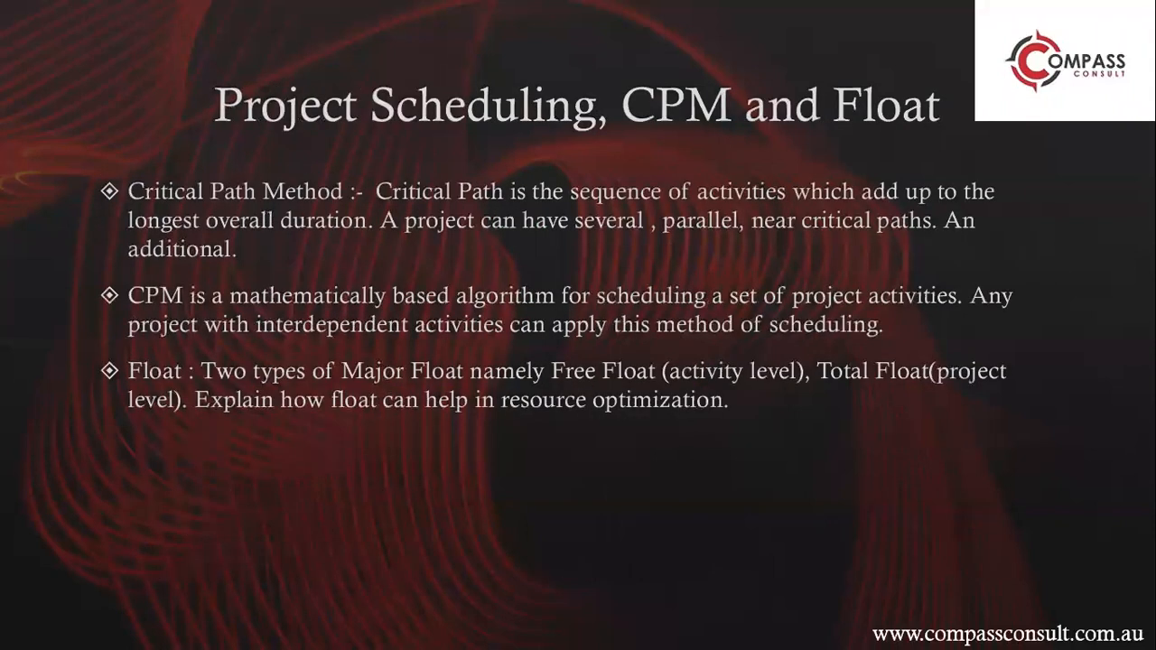
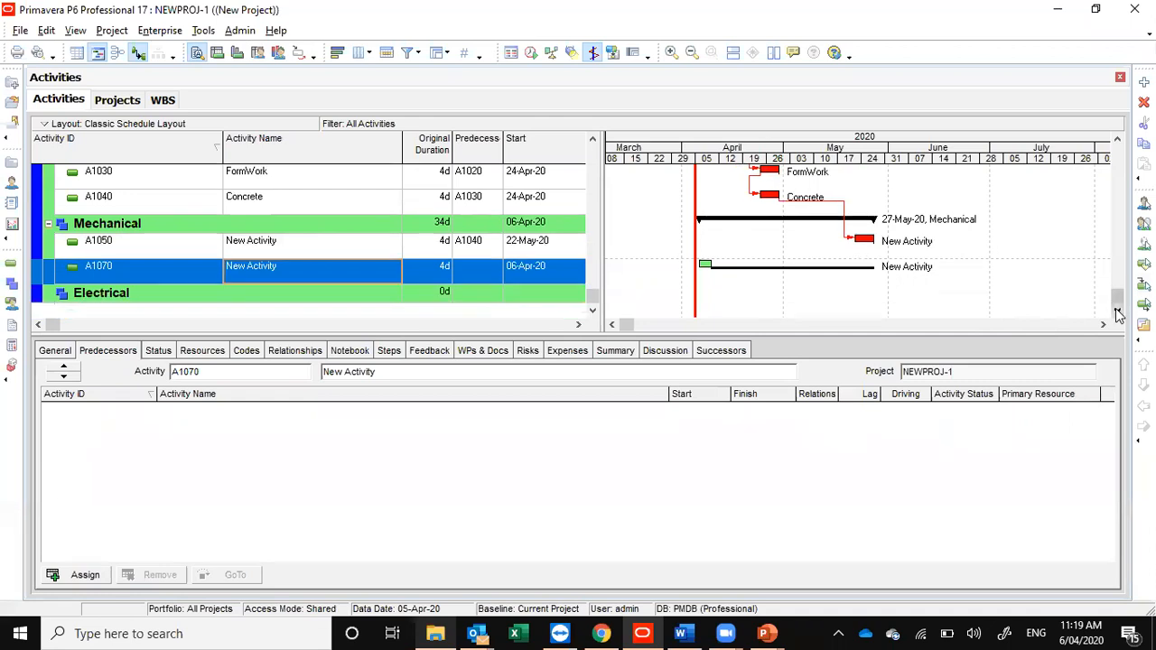
Step: Close the current project and create a new project under the Airport Authority Hong Kong EPS with the default settings
click(1120, 159)
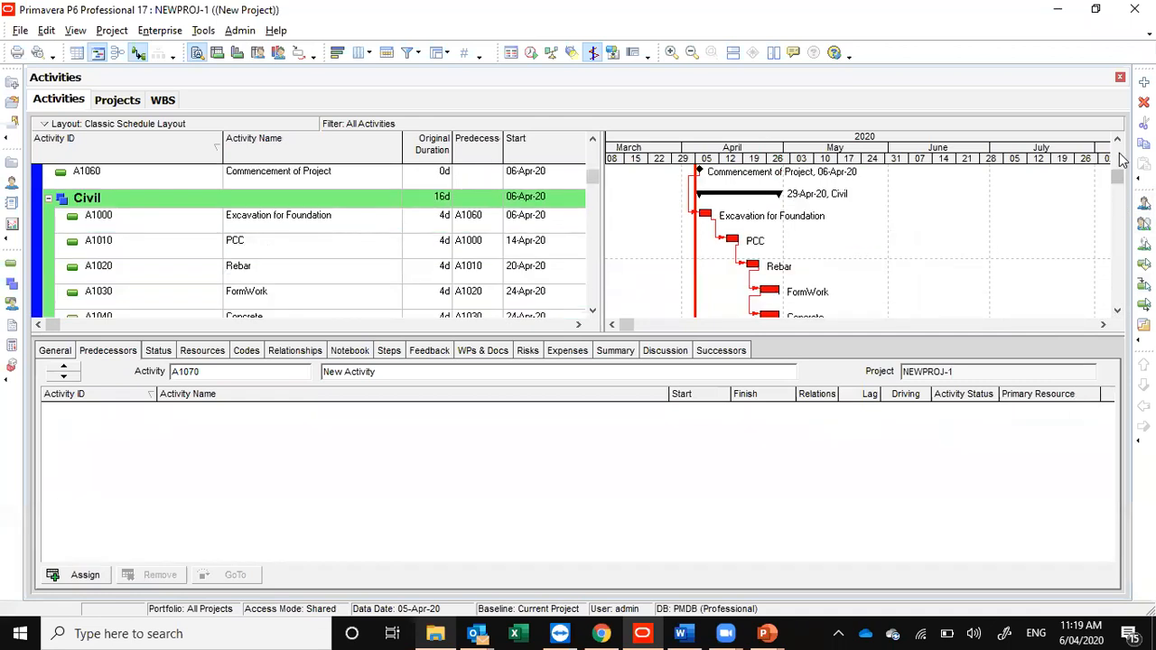
click(1120, 159)
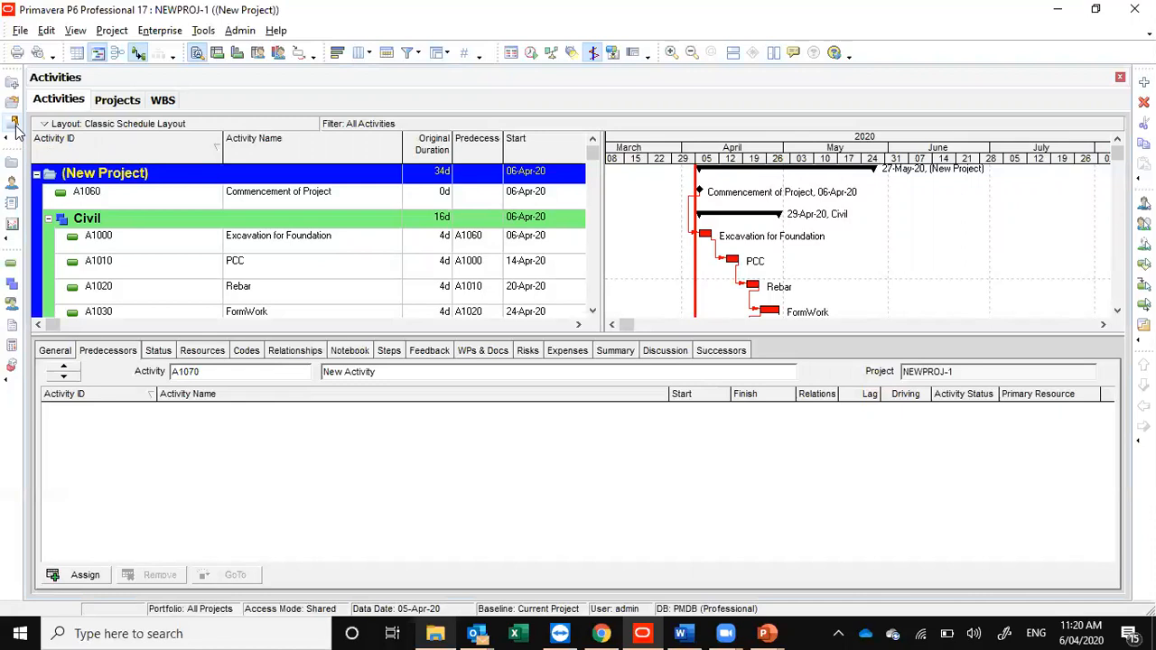
click(13, 124)
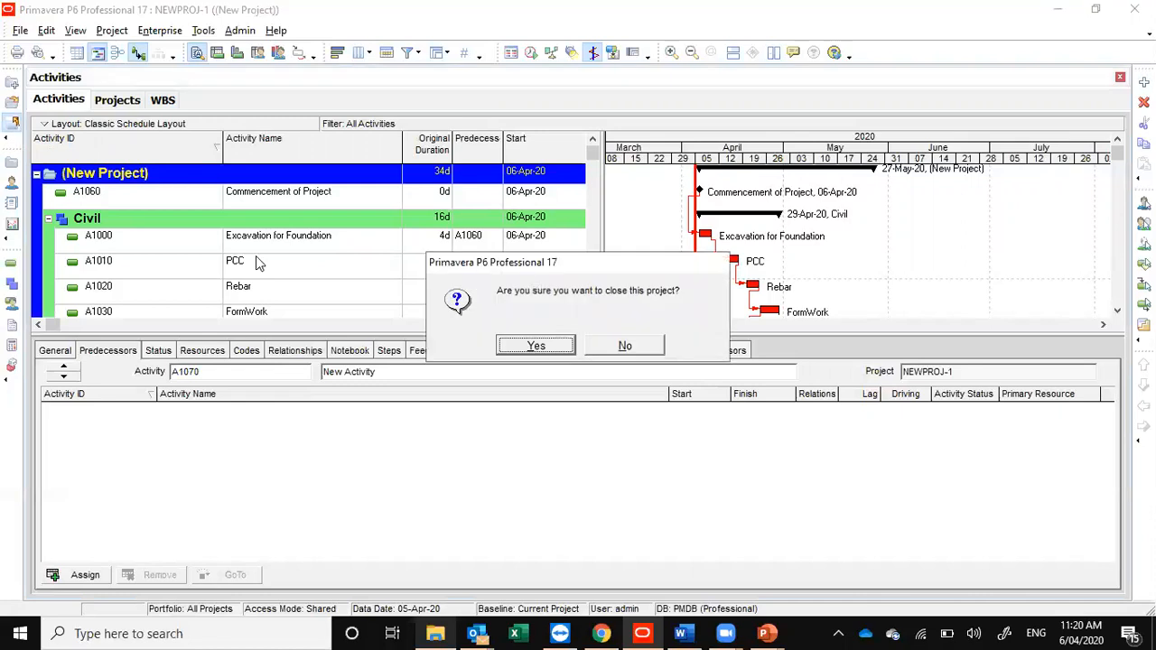
click(537, 345)
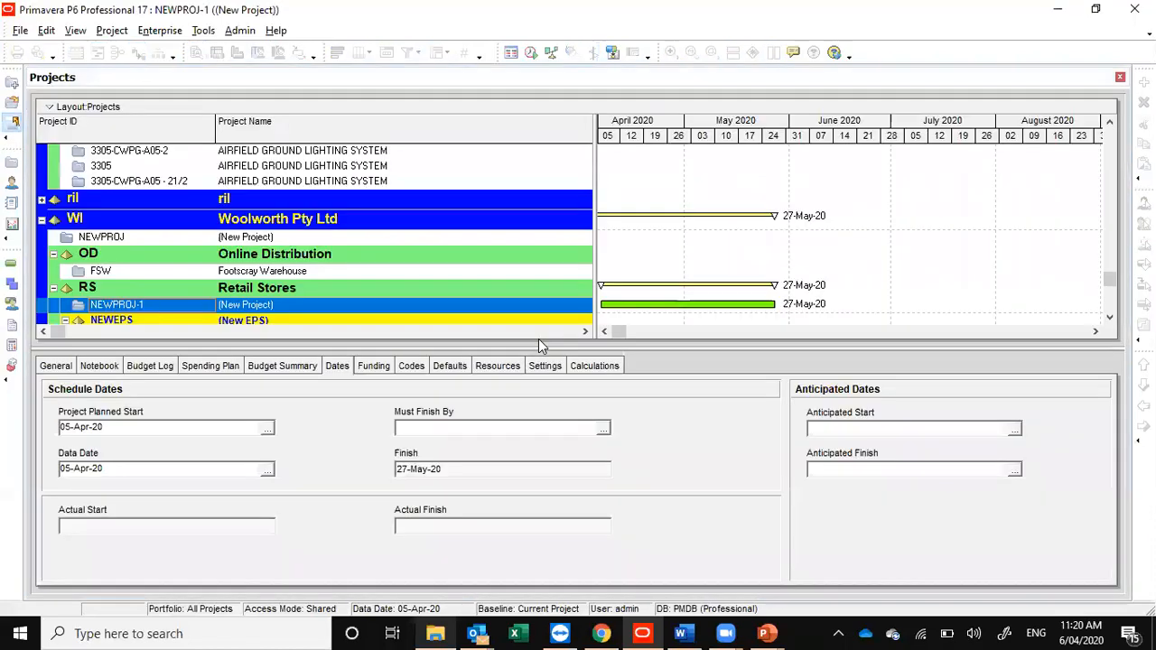
click(11, 83)
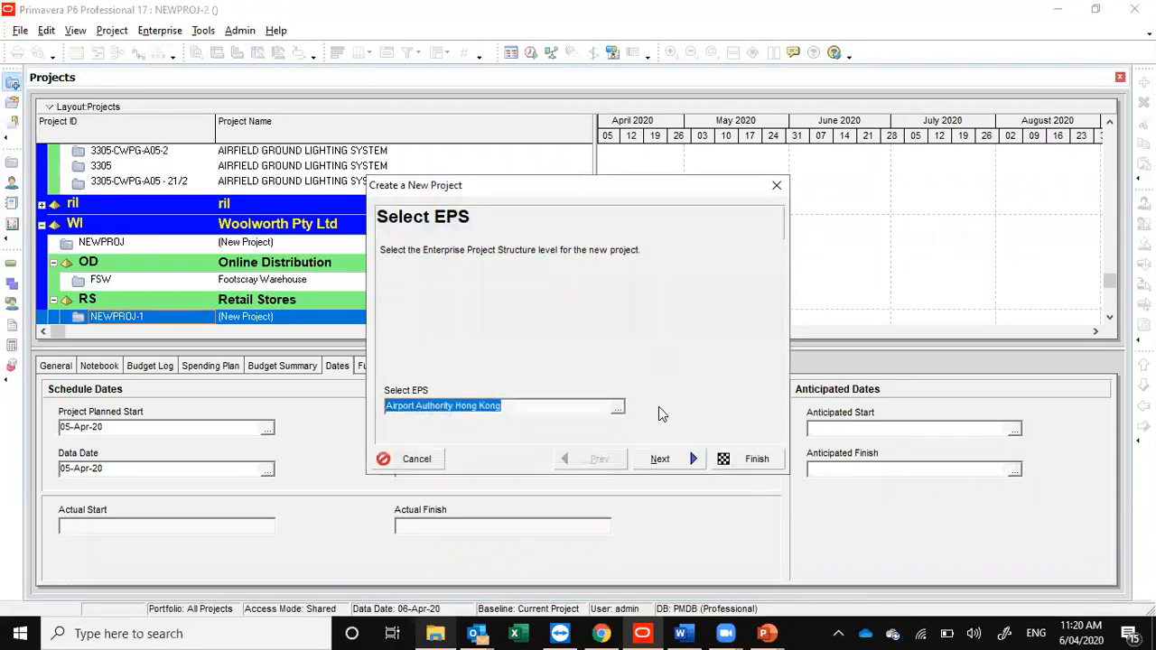
click(750, 458)
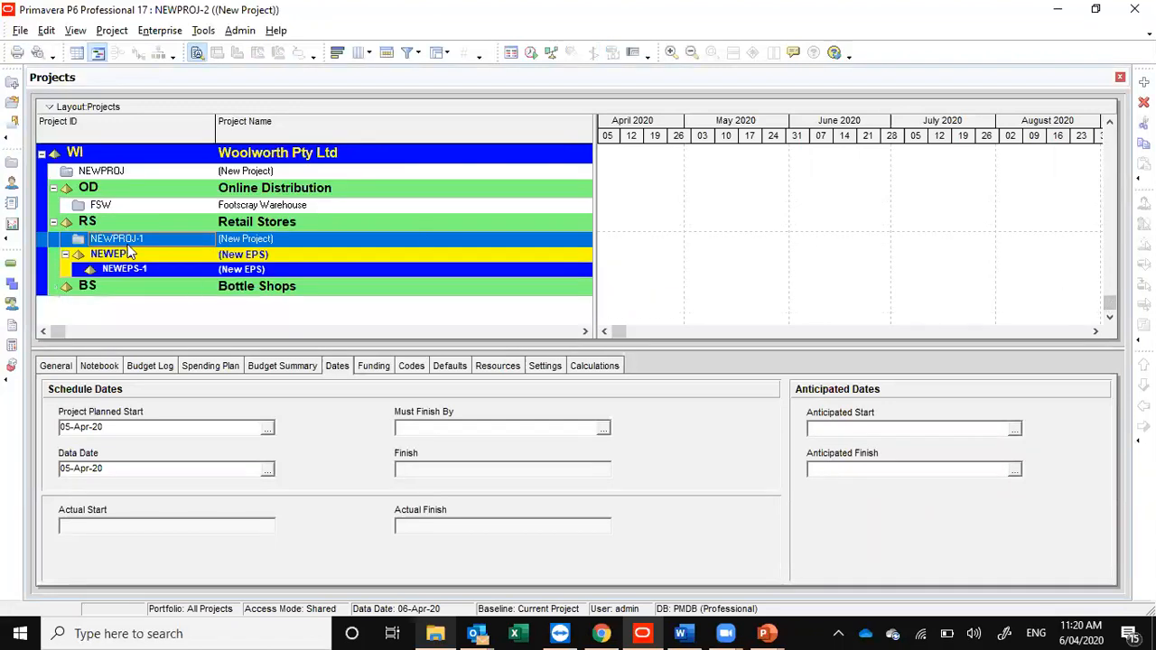
right_click(135, 237)
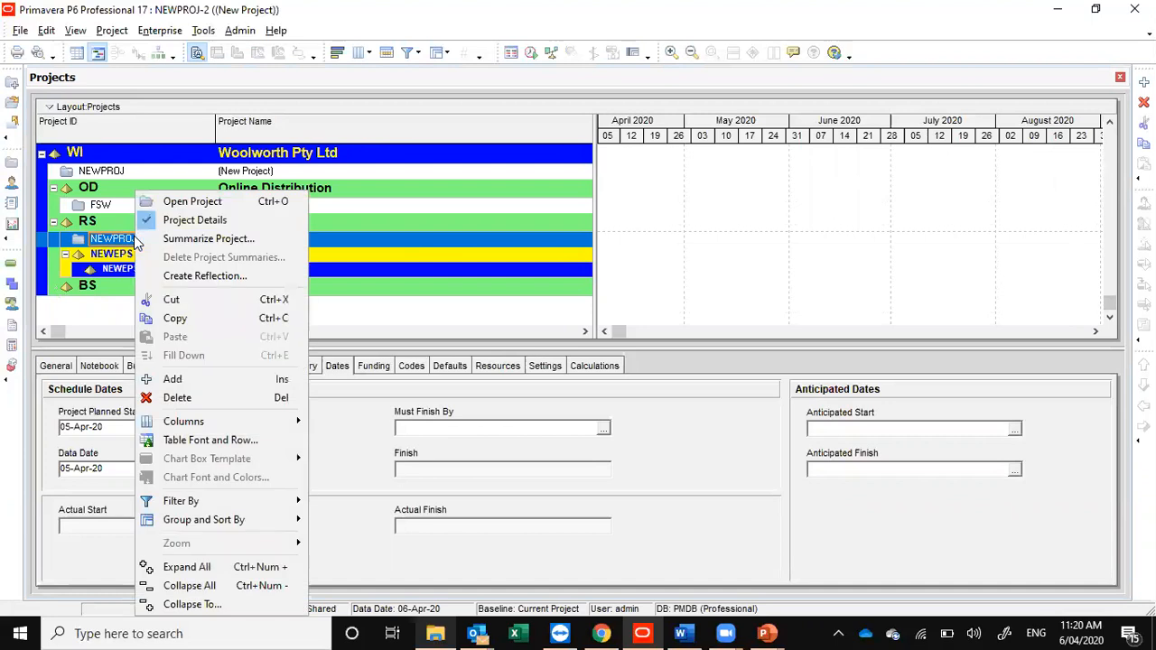
click(180, 203)
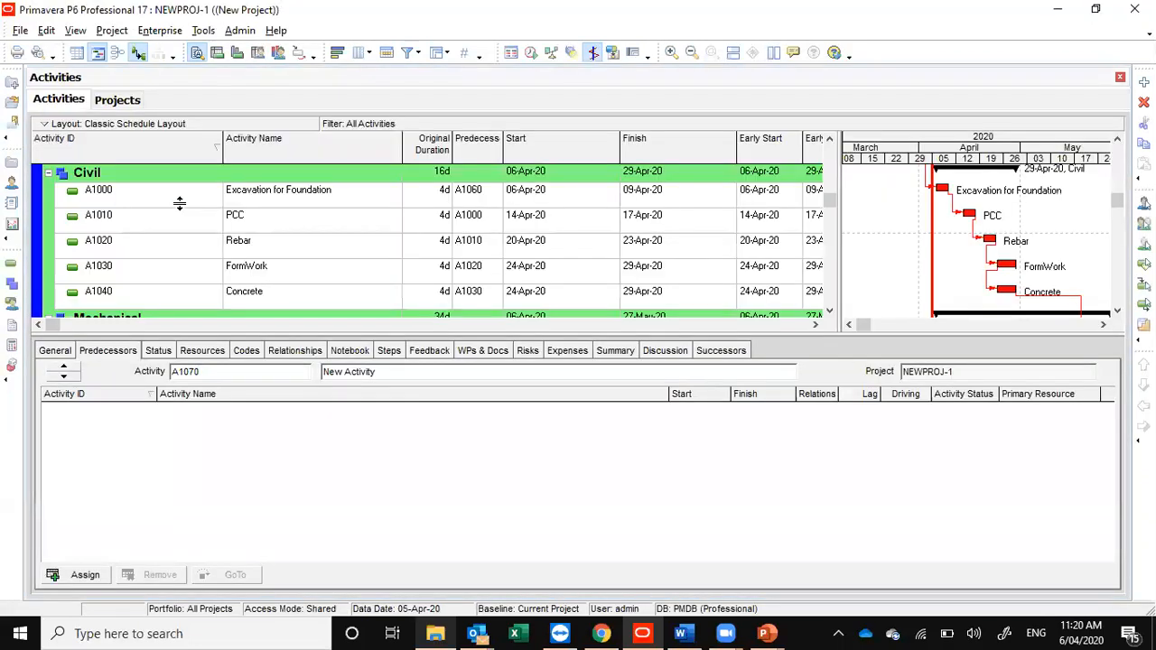
click(14, 122)
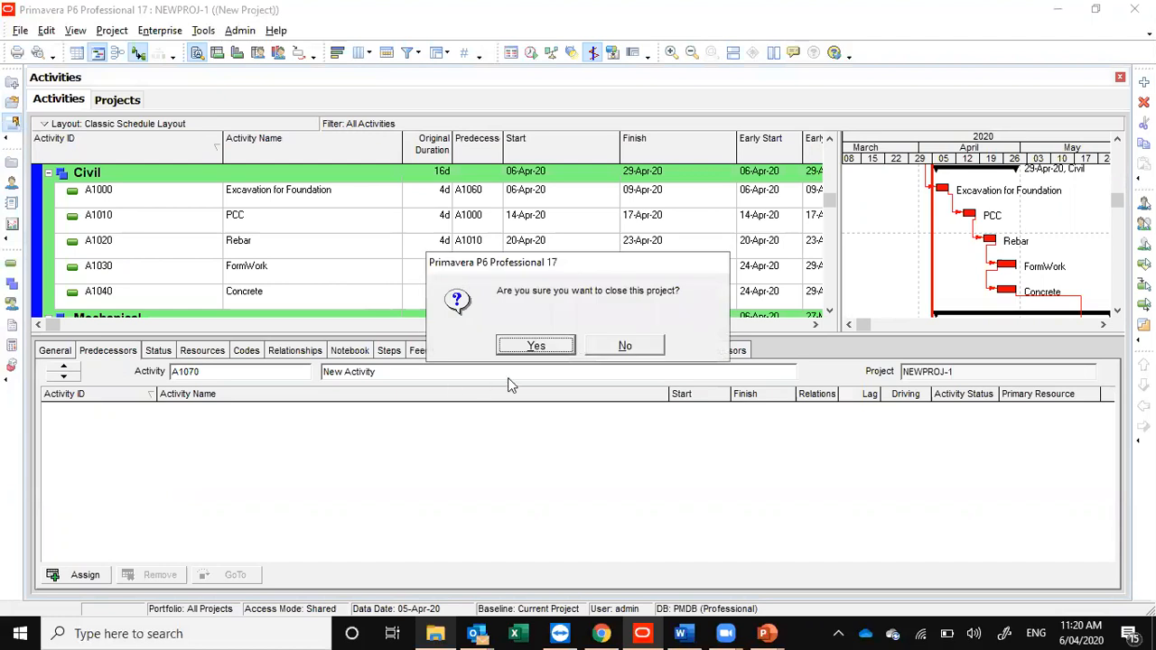
click(535, 345)
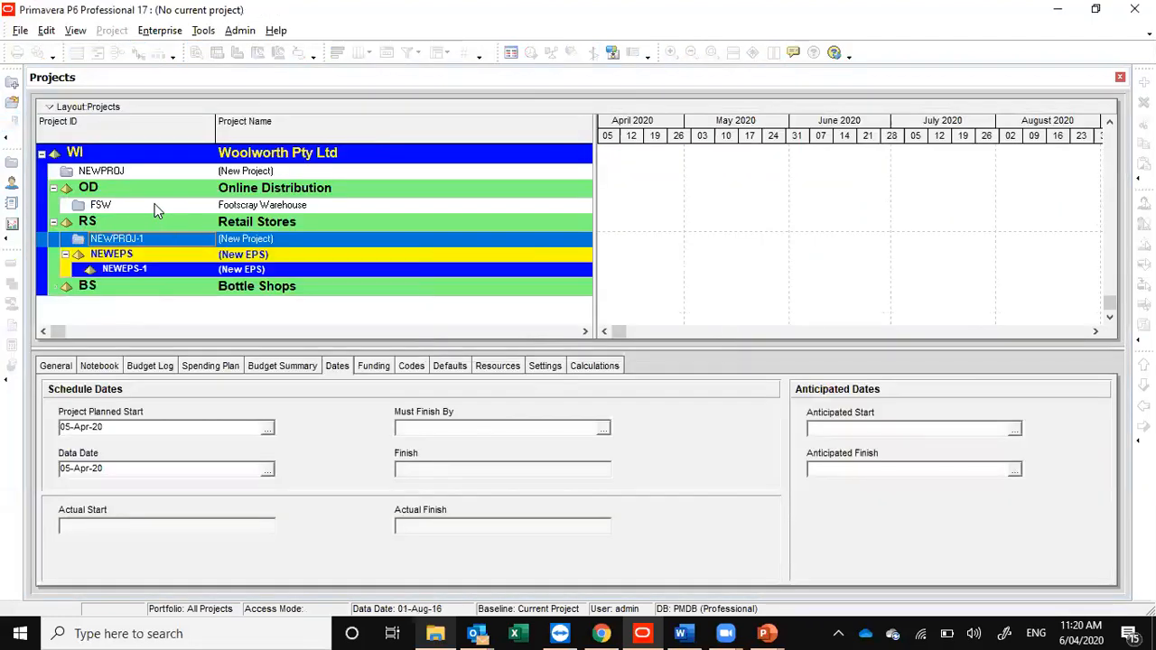
Step: Open the NEWPROJ project under Woolworth Pty Ltd
click(184, 172)
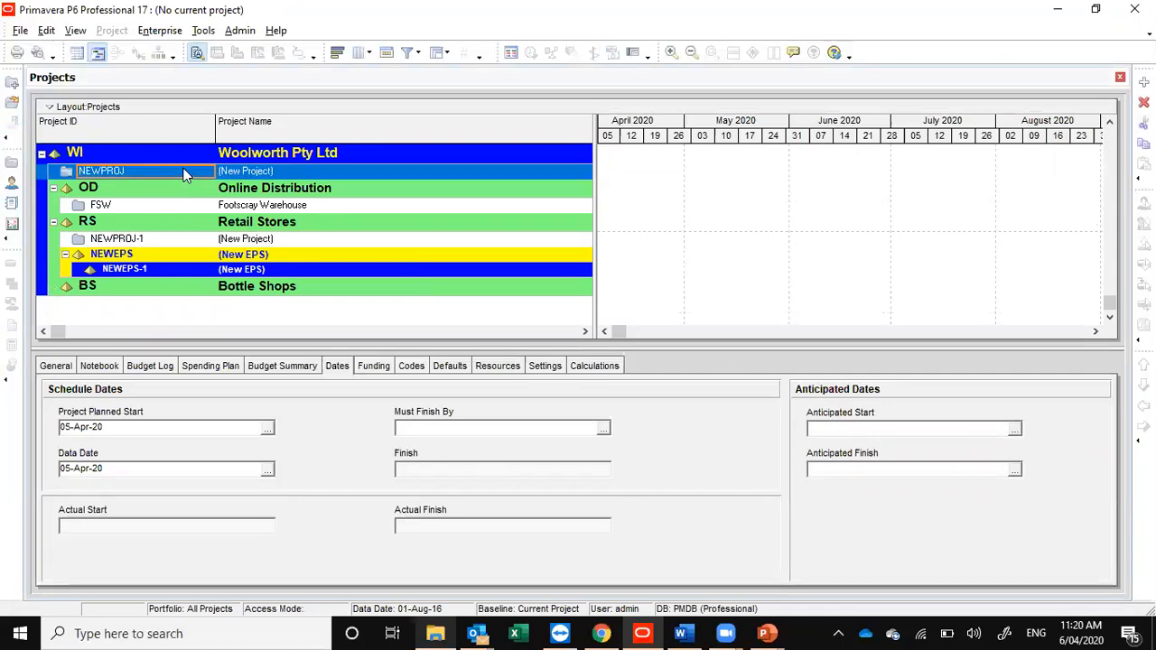
right_click(184, 171)
click(220, 180)
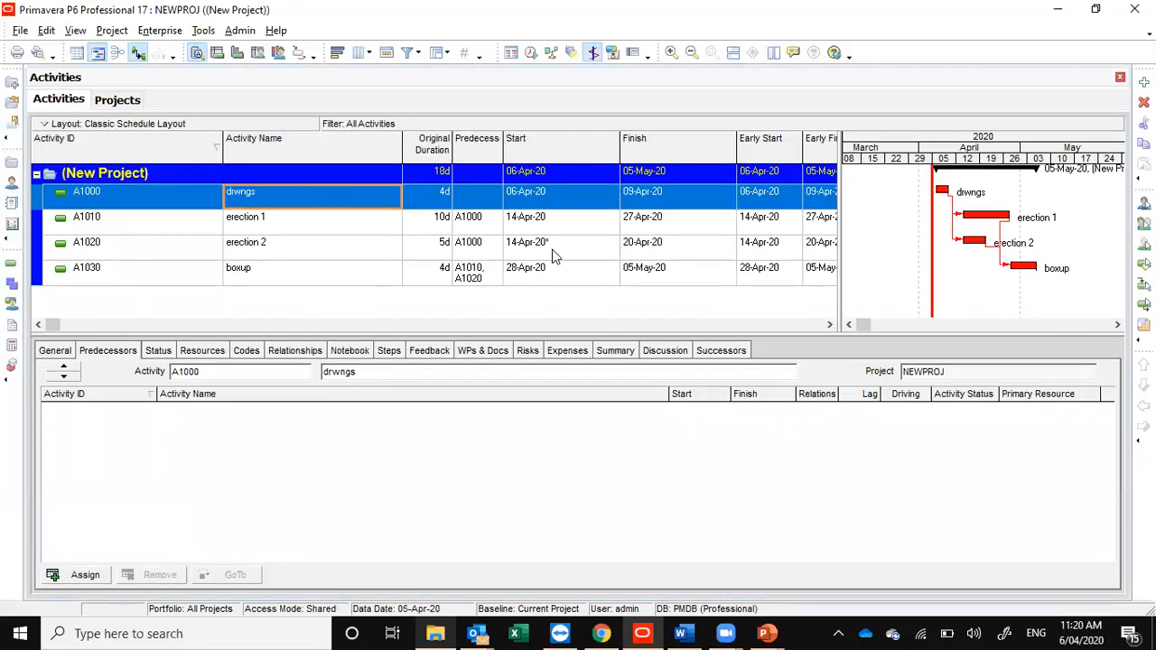
Step: Set the primary constraint of activity A1020, erection 2, to None and reschedule the project
click(553, 251)
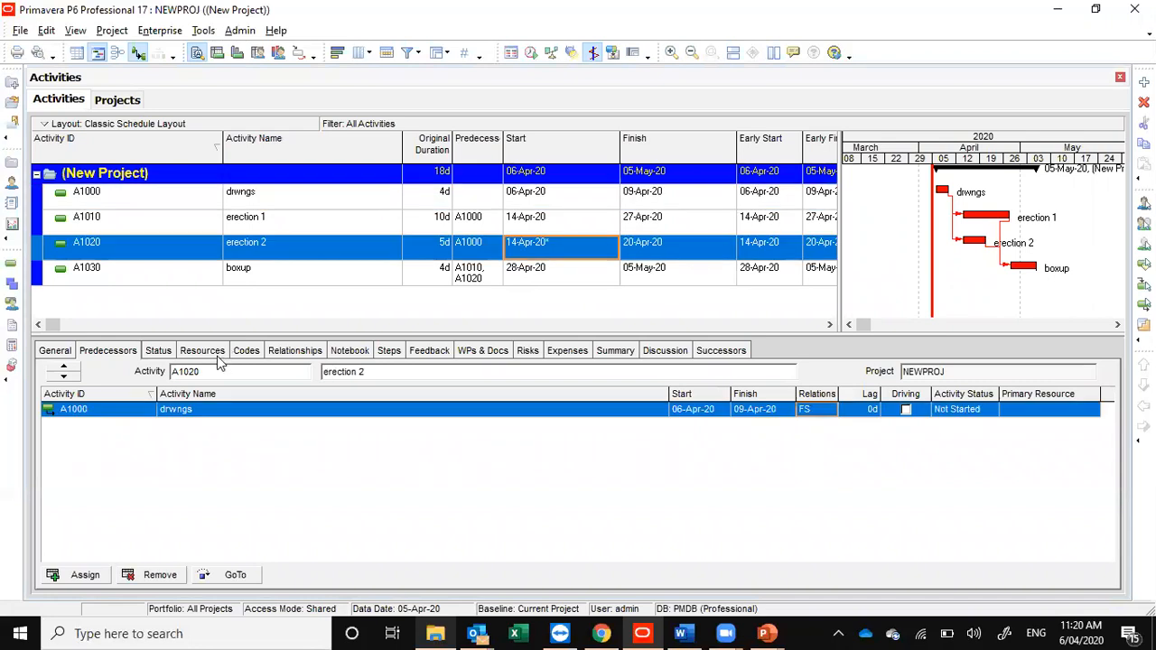
click(168, 353)
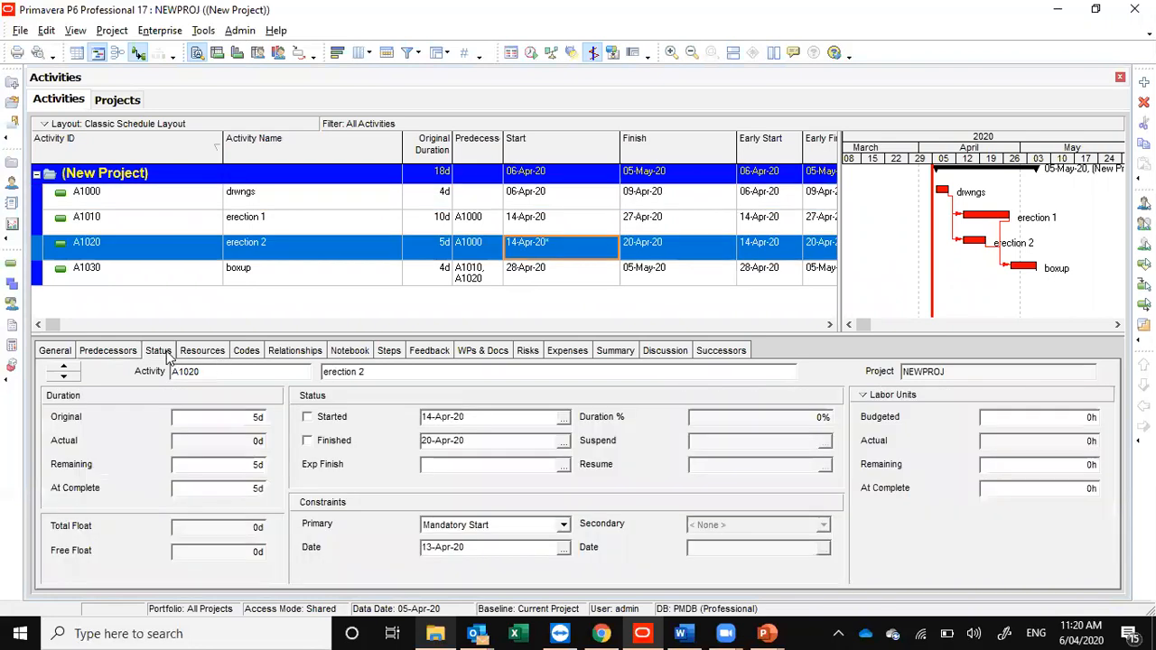
click(563, 525)
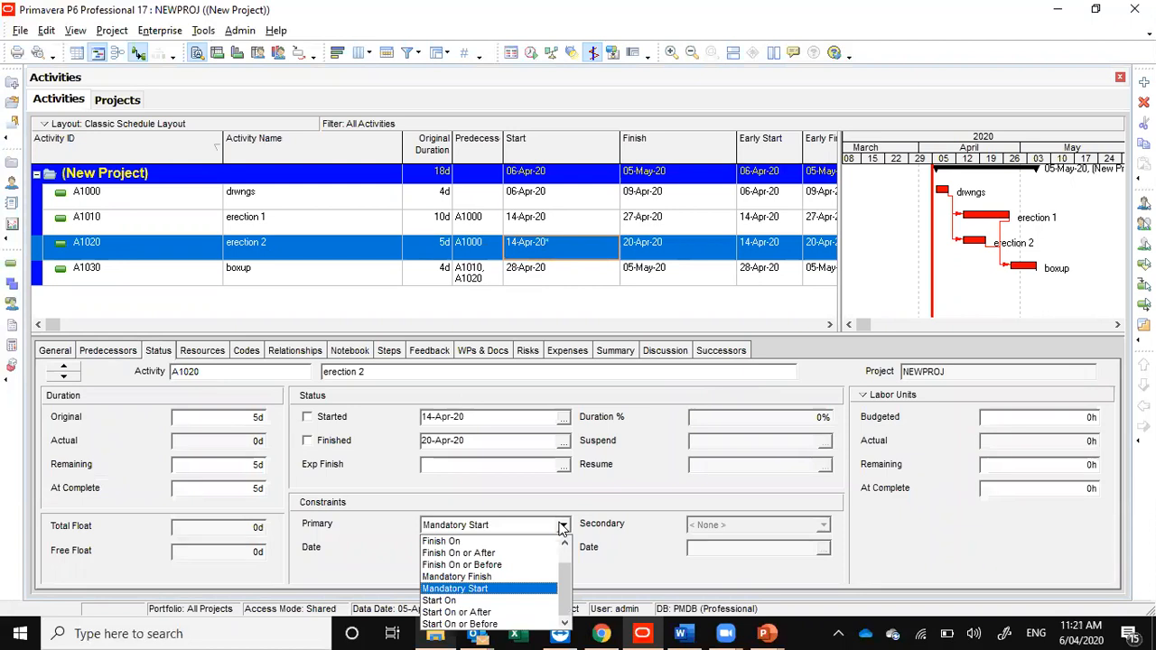
click(569, 547)
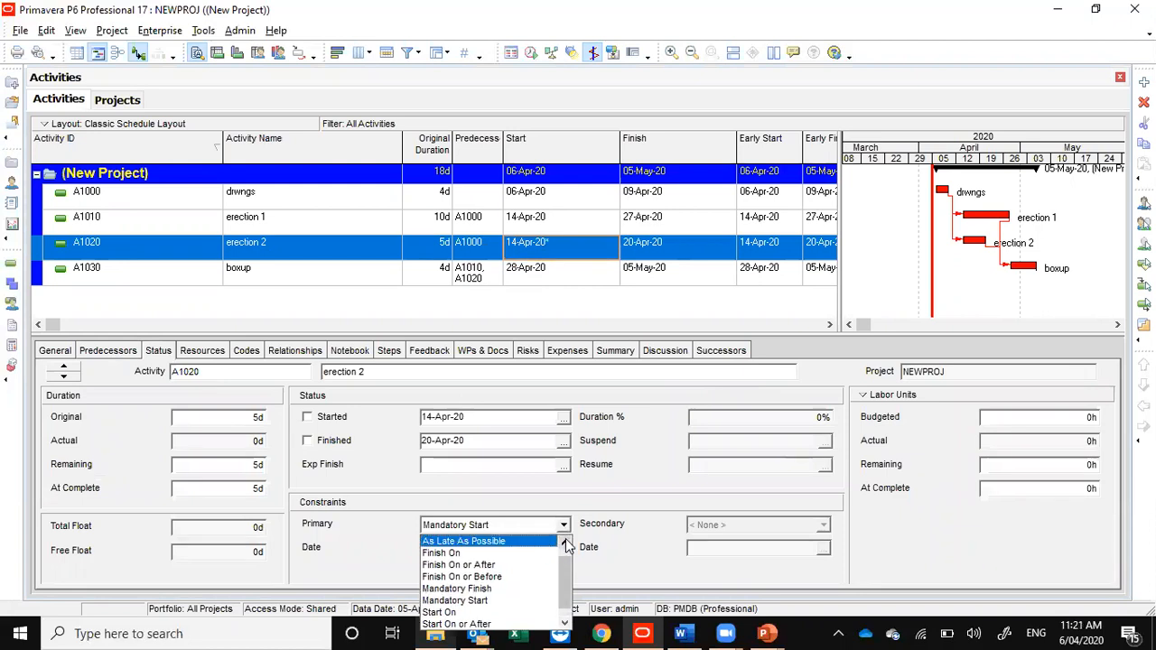
click(566, 541)
click(535, 542)
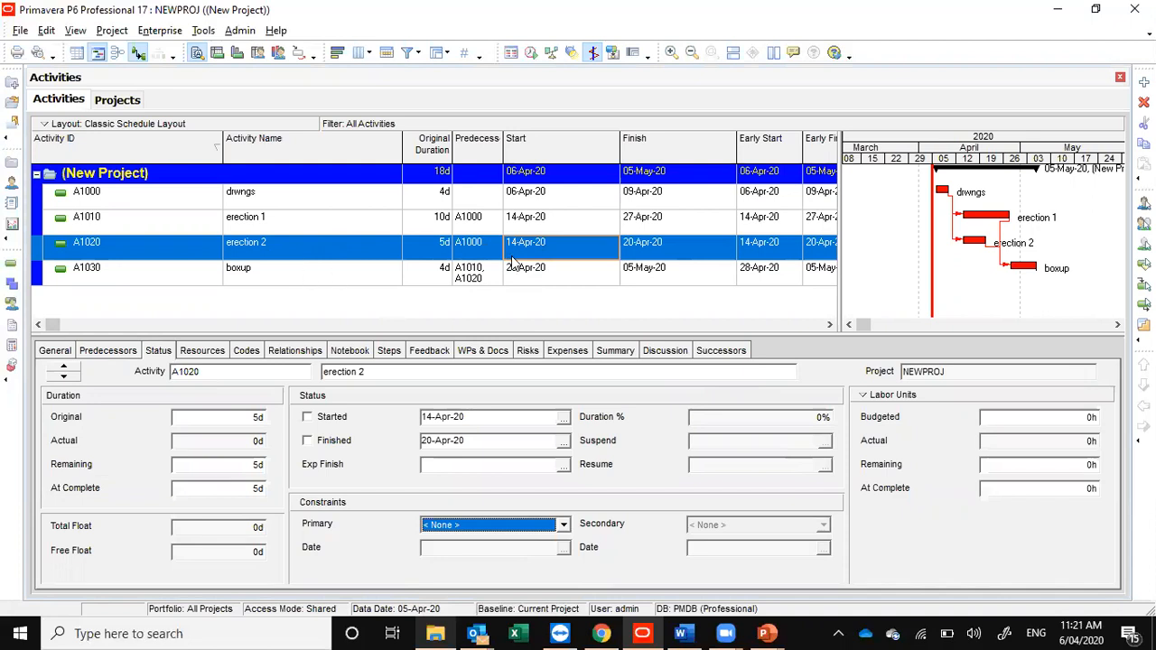
click(531, 55)
click(728, 251)
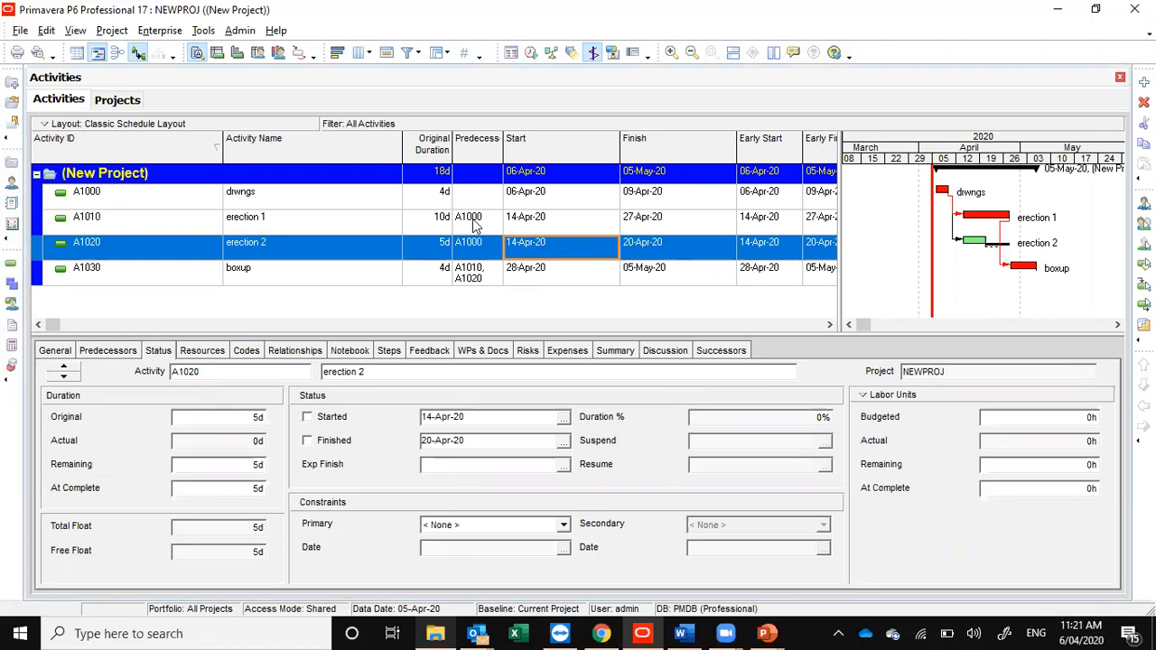
Step: Inspect the status and float of the drwngs, erection 1, erection 2 and boxup activities
click(424, 224)
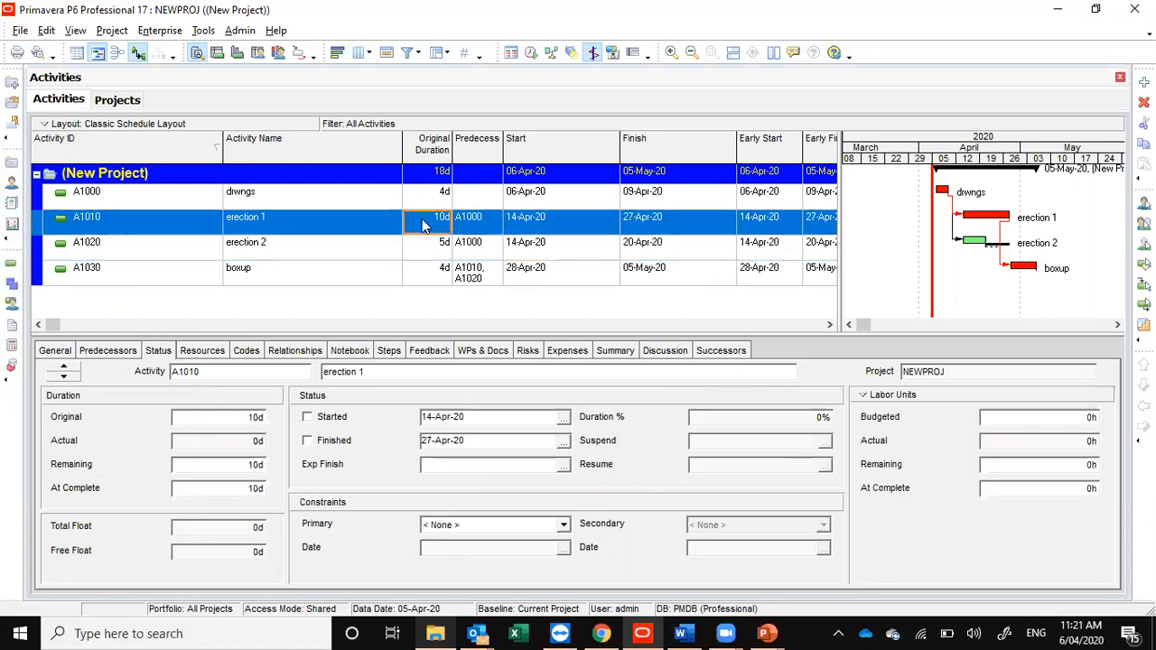
click(334, 200)
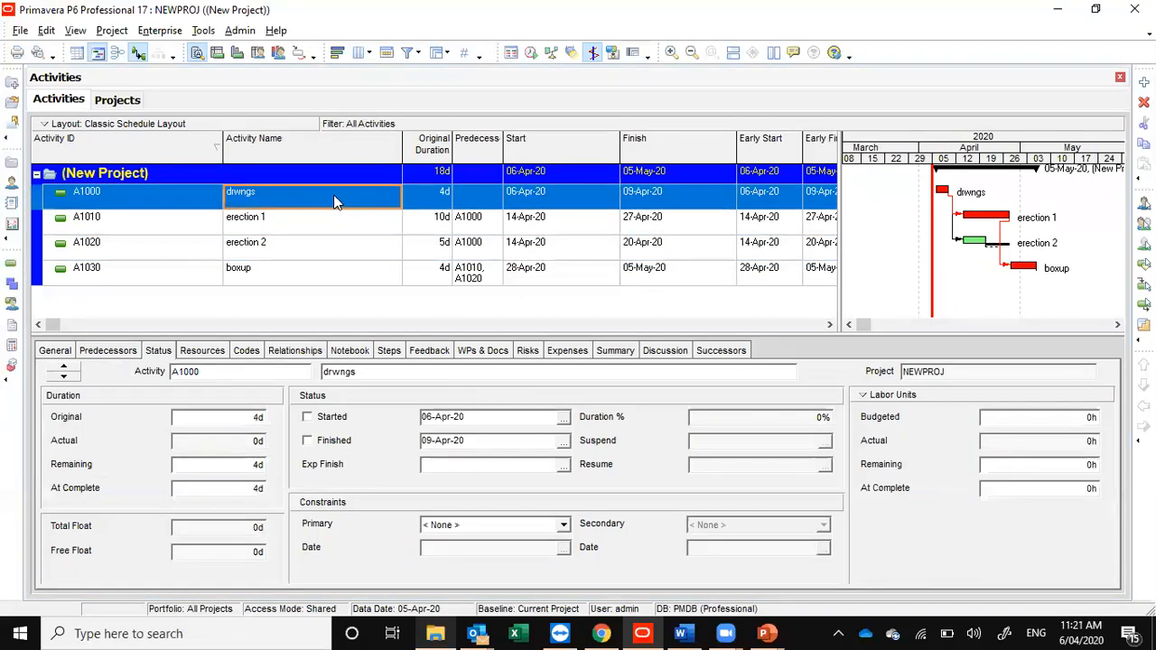
click(307, 250)
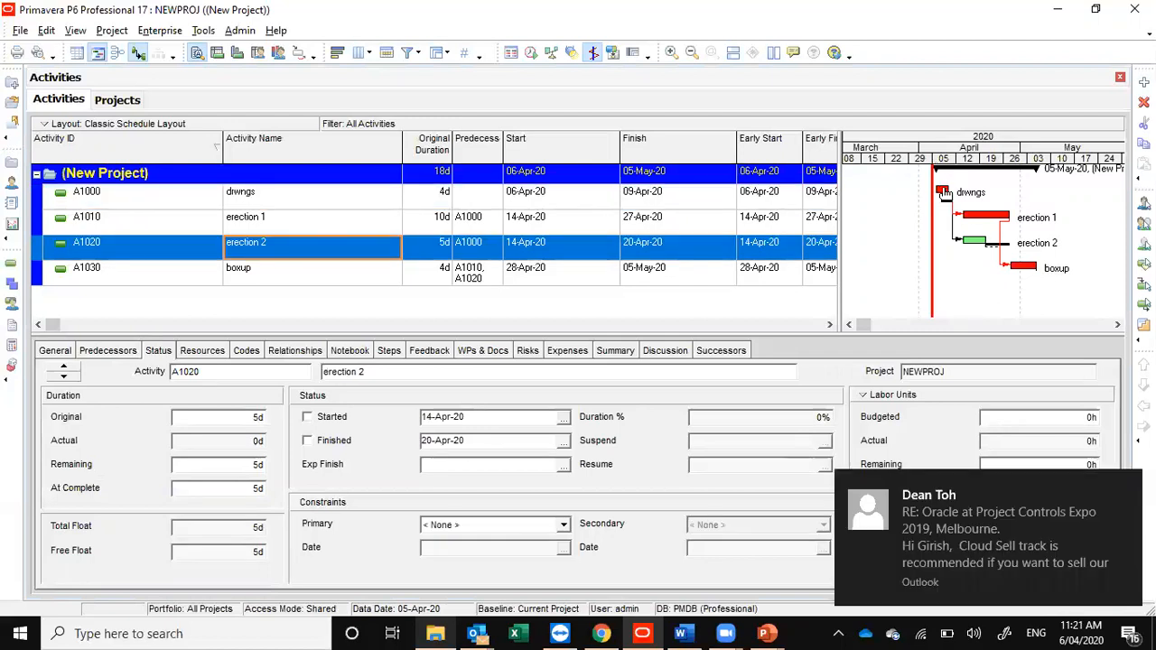
click(1020, 268)
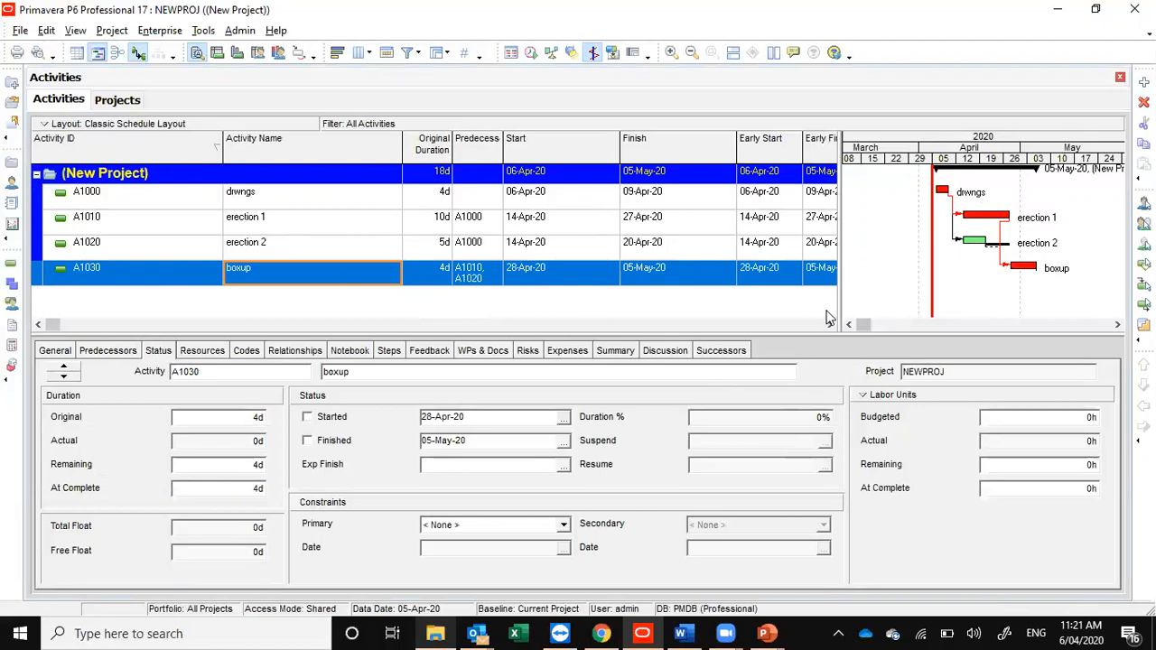
Step: Reschedule the project and enlarge the Gantt chart and its timescale to show individual days
click(531, 54)
click(742, 252)
click(671, 54)
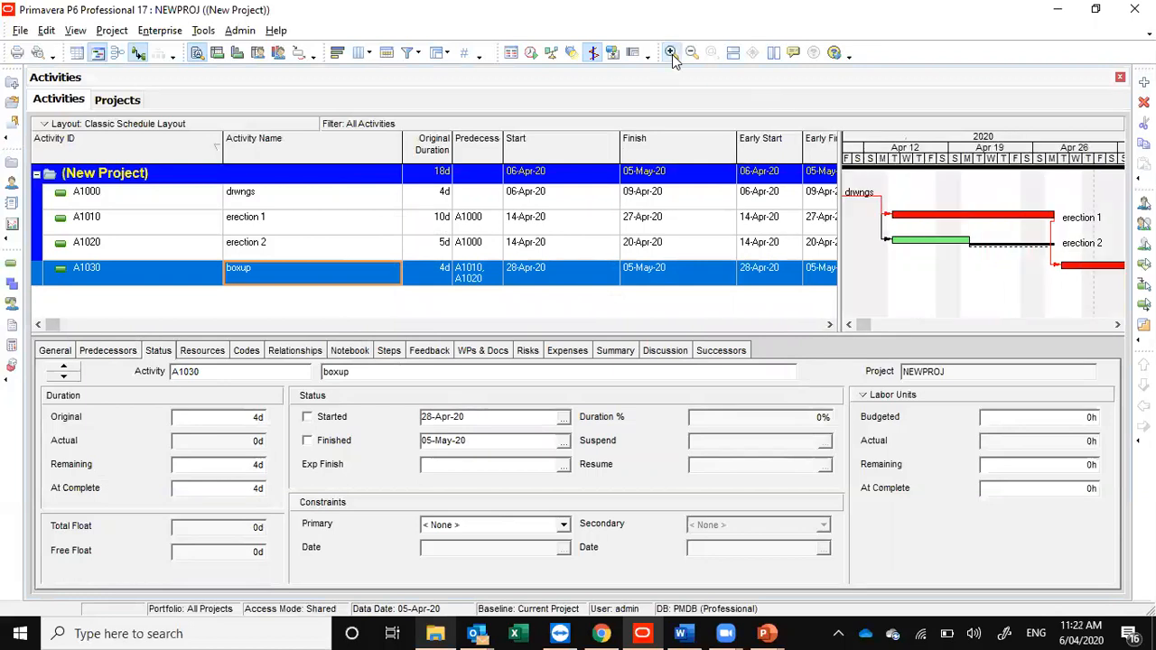
drag(836, 286, 779, 286)
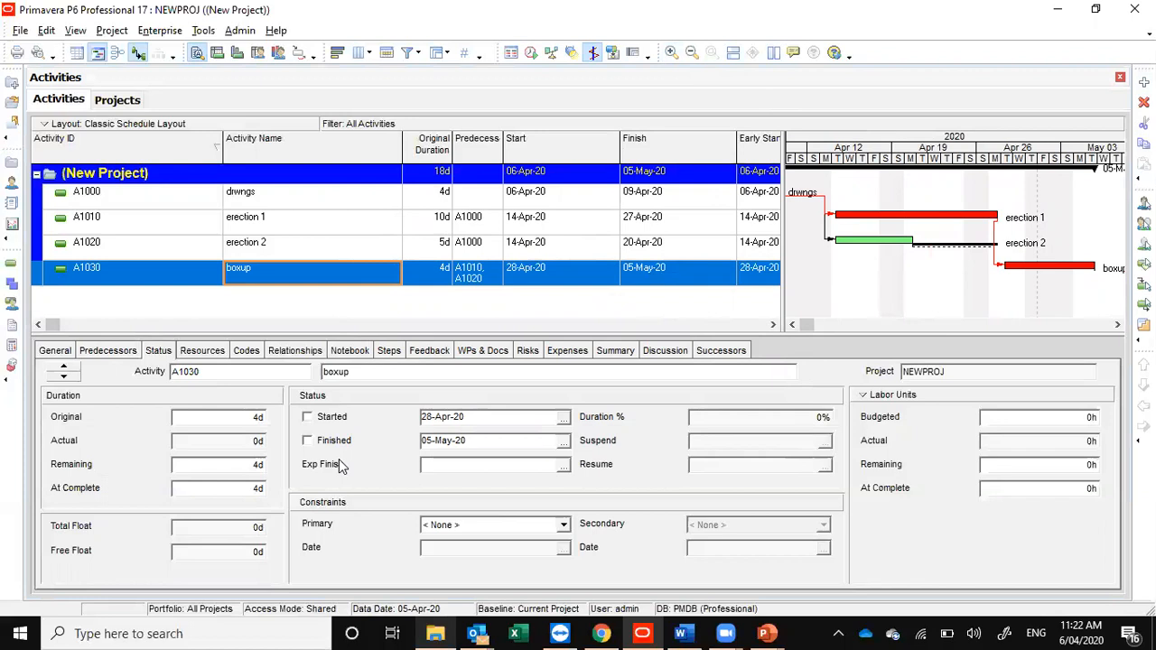
click(792, 325)
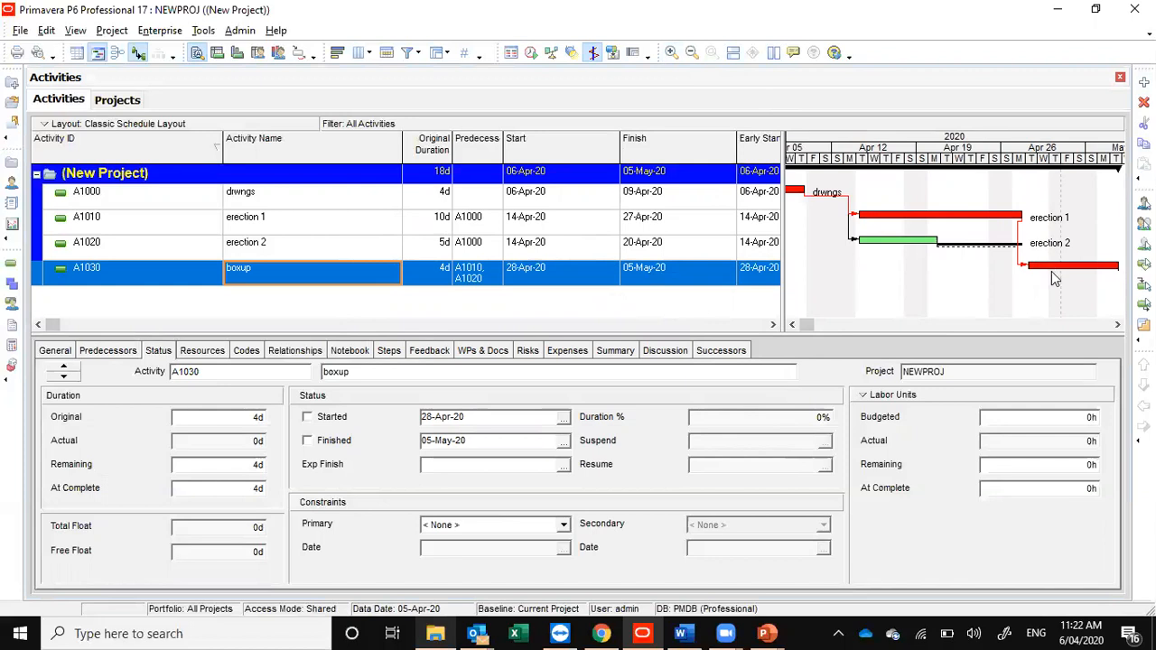
Step: Examine the free float and total float of erection 2 against its float bar in the Gantt chart
click(881, 248)
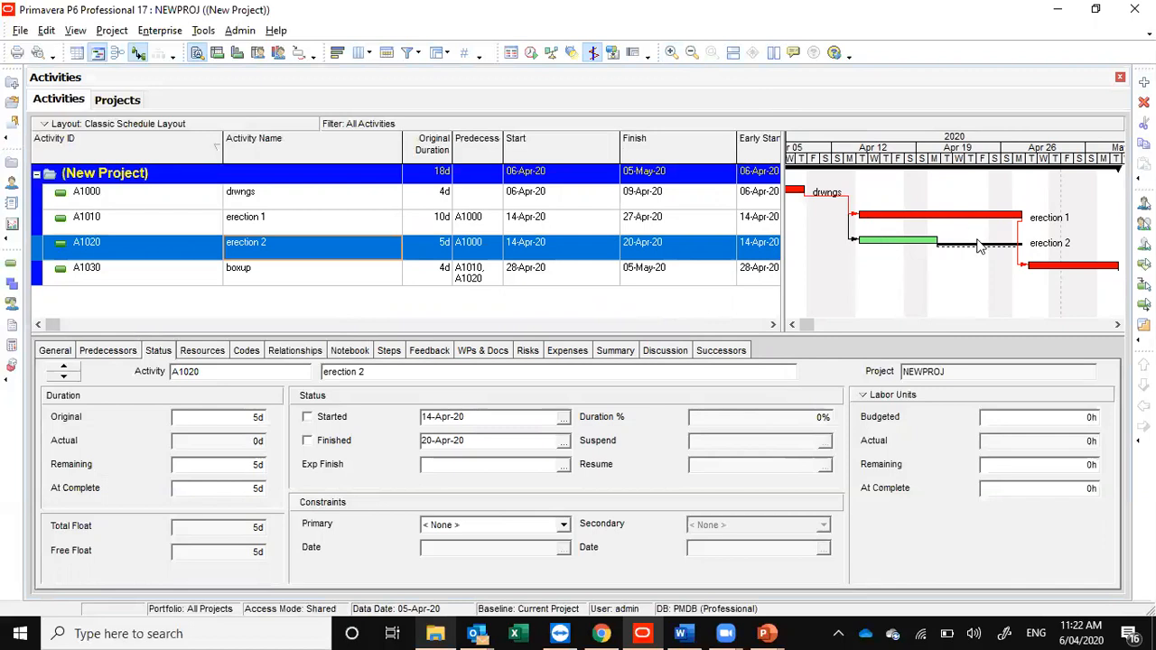
click(755, 325)
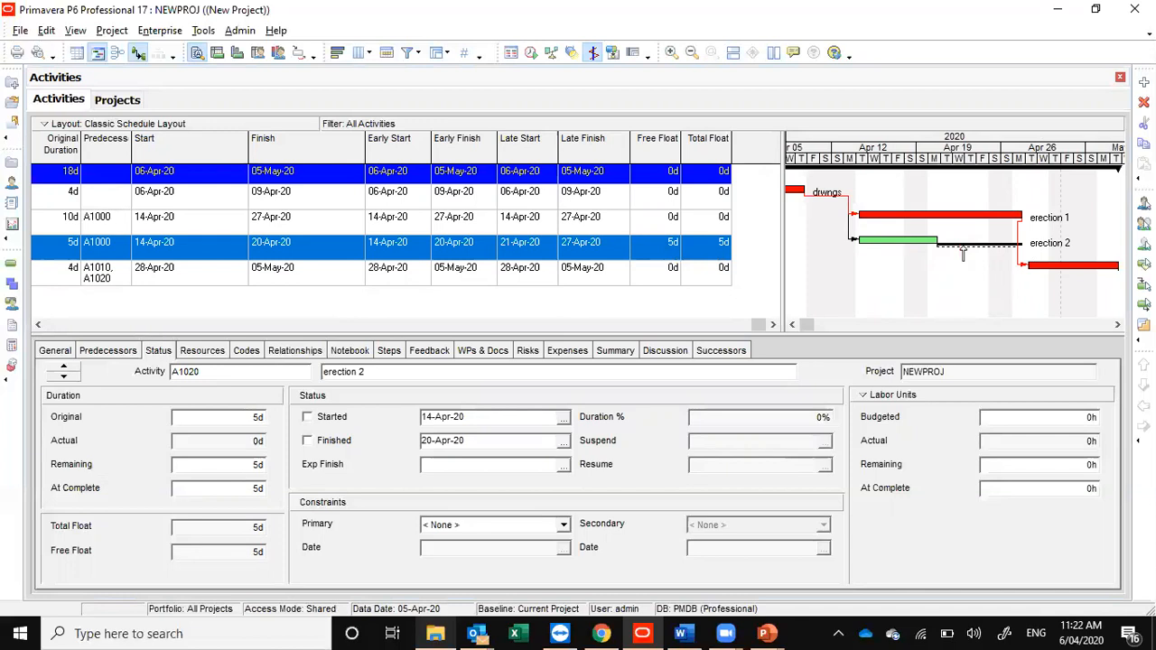
click(678, 245)
click(709, 251)
click(901, 244)
click(668, 252)
click(707, 251)
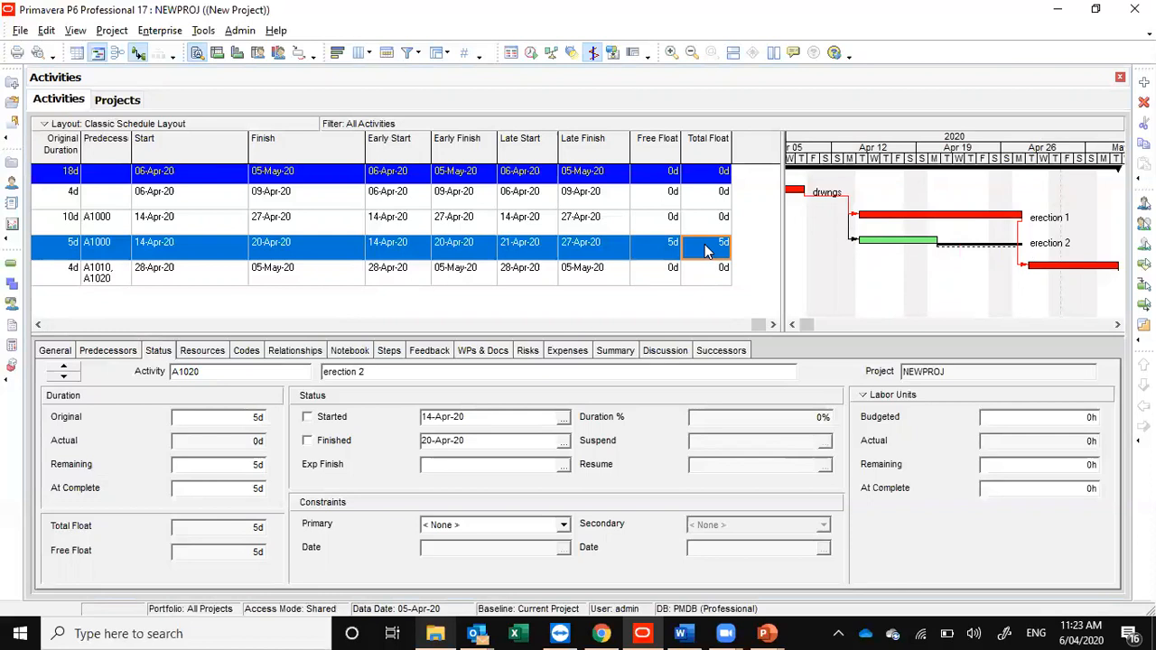
click(914, 244)
click(665, 255)
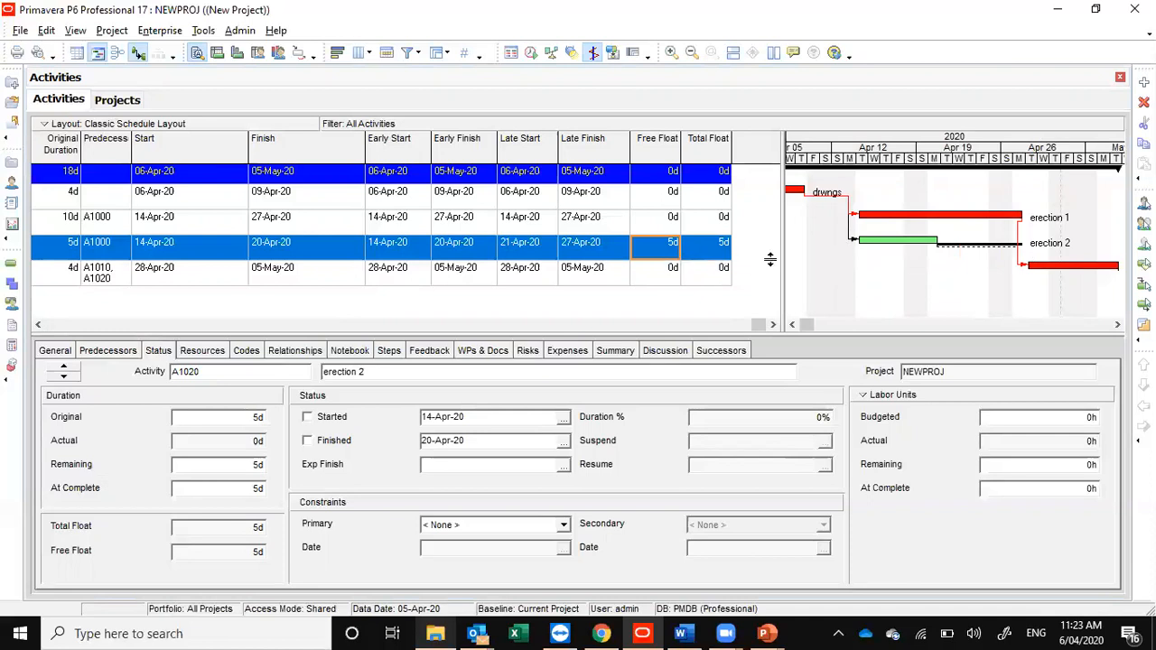
Step: Delete the finish-to-start relationship between erection 2 and boxup
double_click(975, 253)
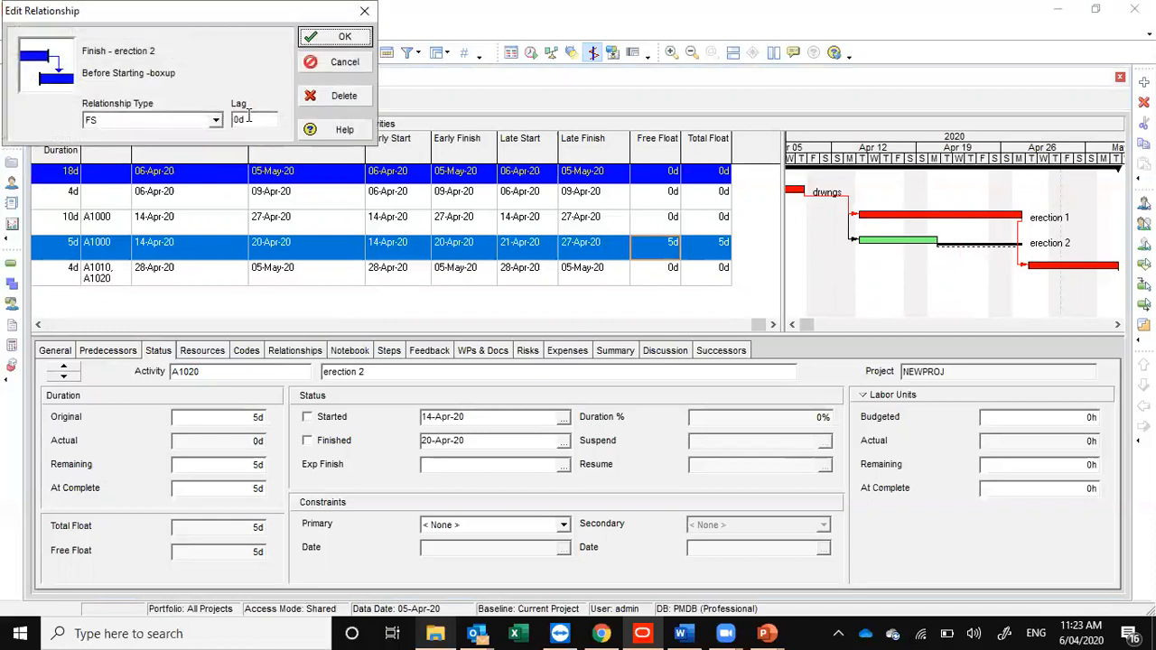
click(338, 98)
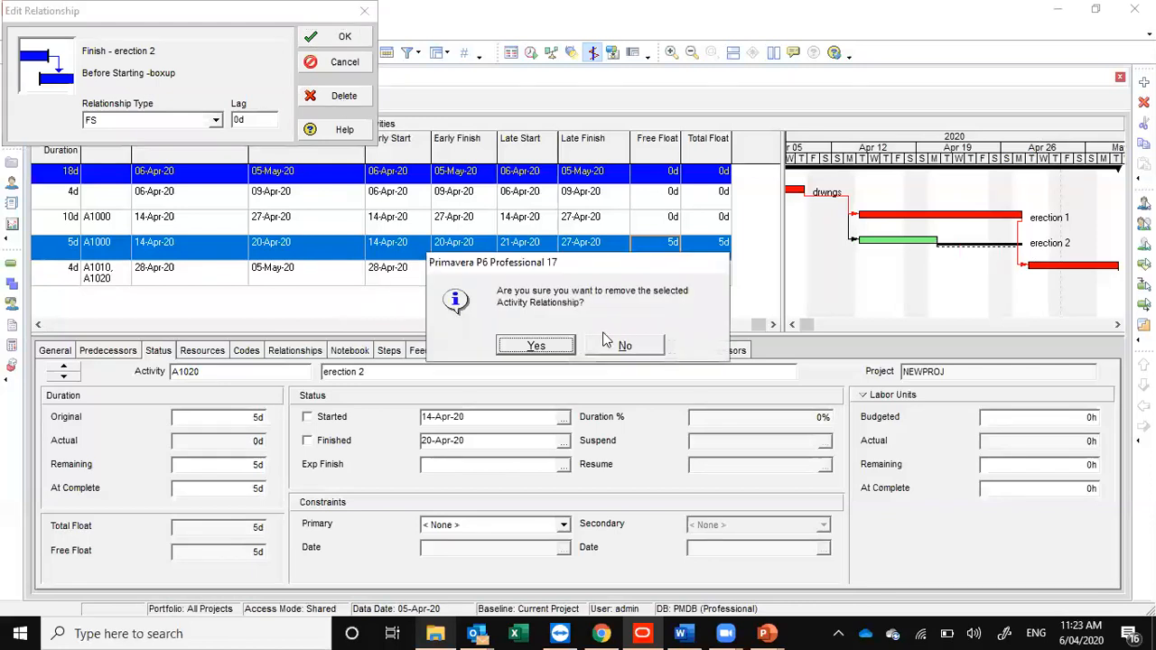
click(560, 344)
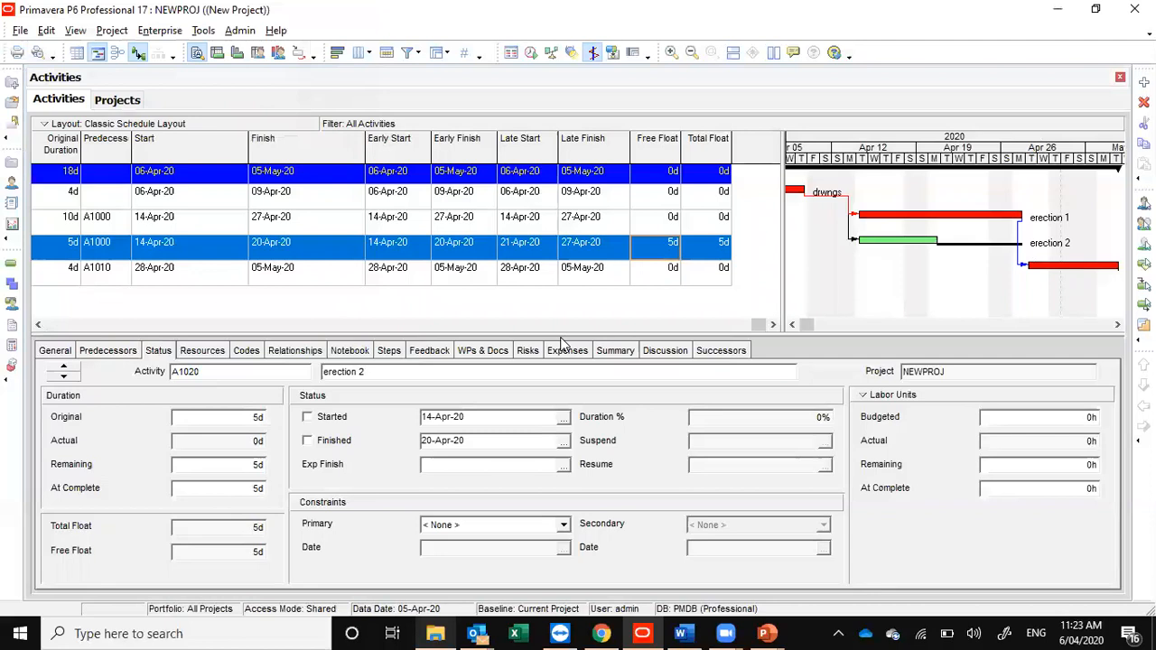
Step: Add a new activity to the project and set its Activity ID to A1021
click(102, 325)
click(154, 269)
right_click(155, 271)
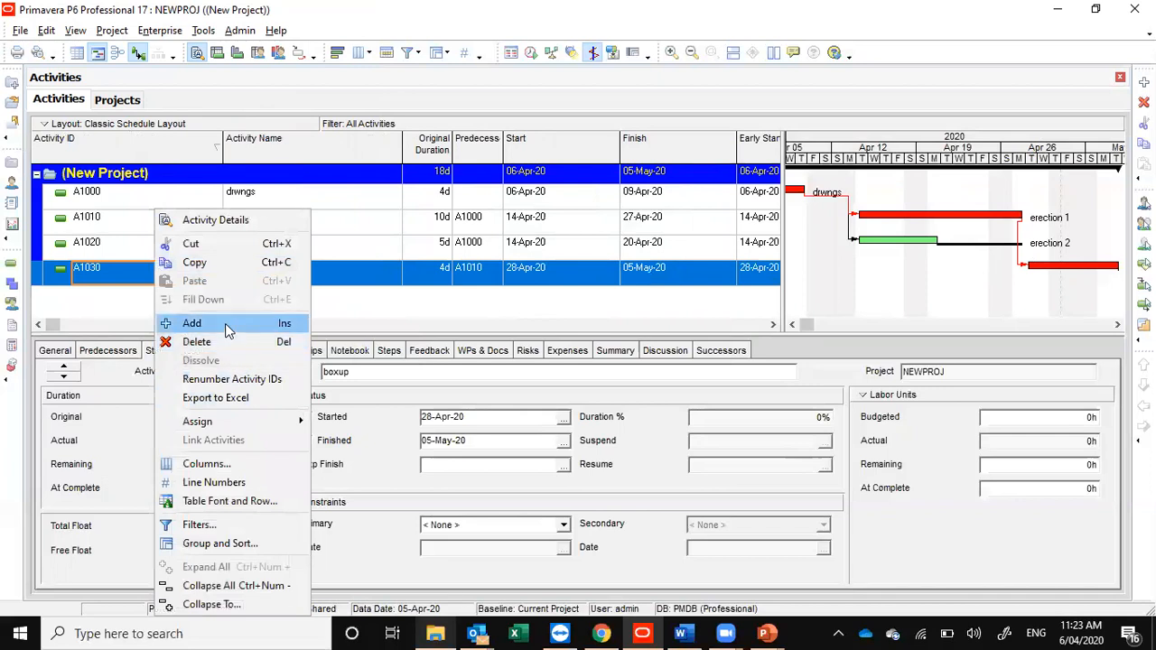
click(225, 324)
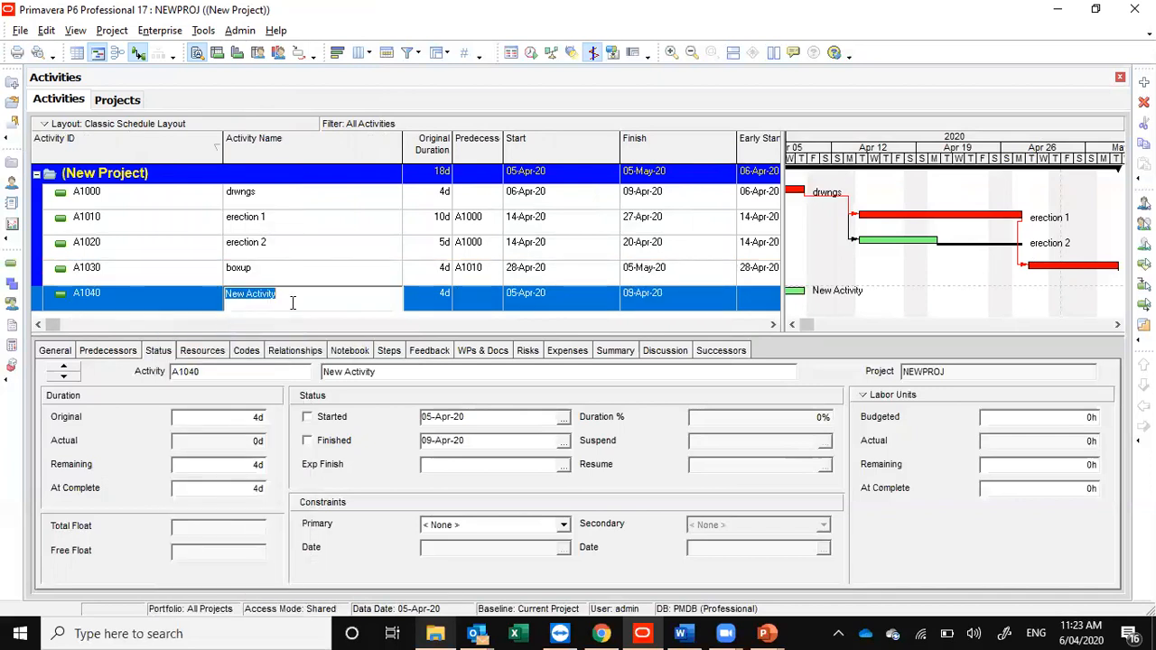
click(124, 303)
click(123, 300)
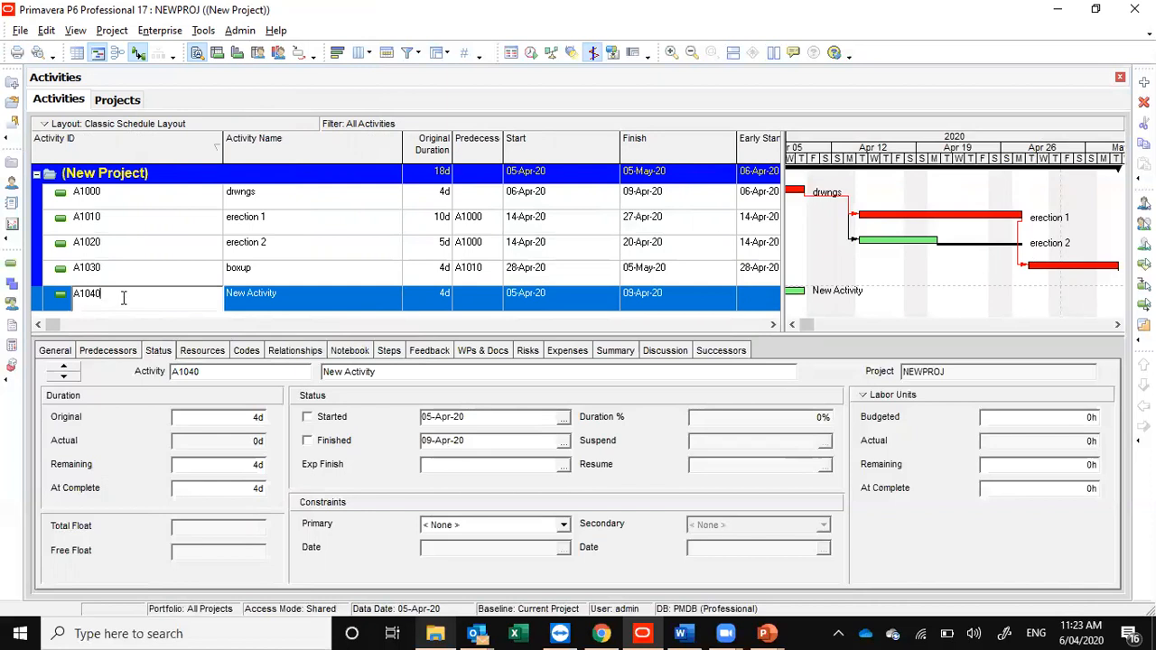
key(BackSpace)
key(BackSpace)
text(21)
key(Return)
Step: Name activity A1021 "erection 2.1" and set its original duration to 2 days
click(307, 279)
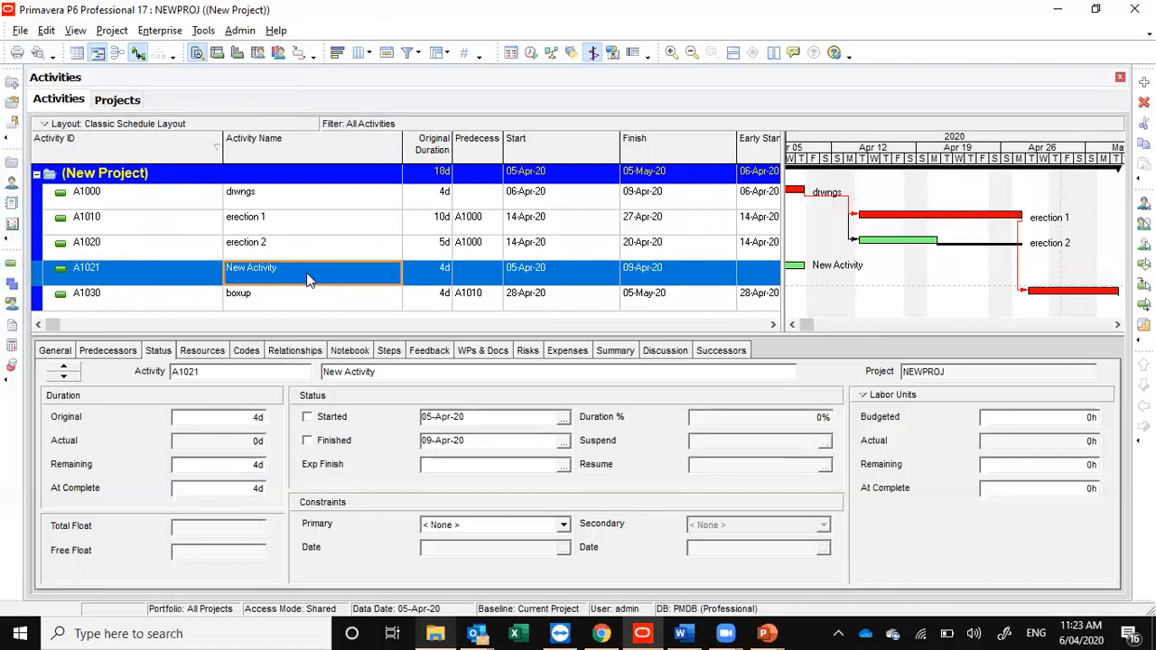
text(erec)
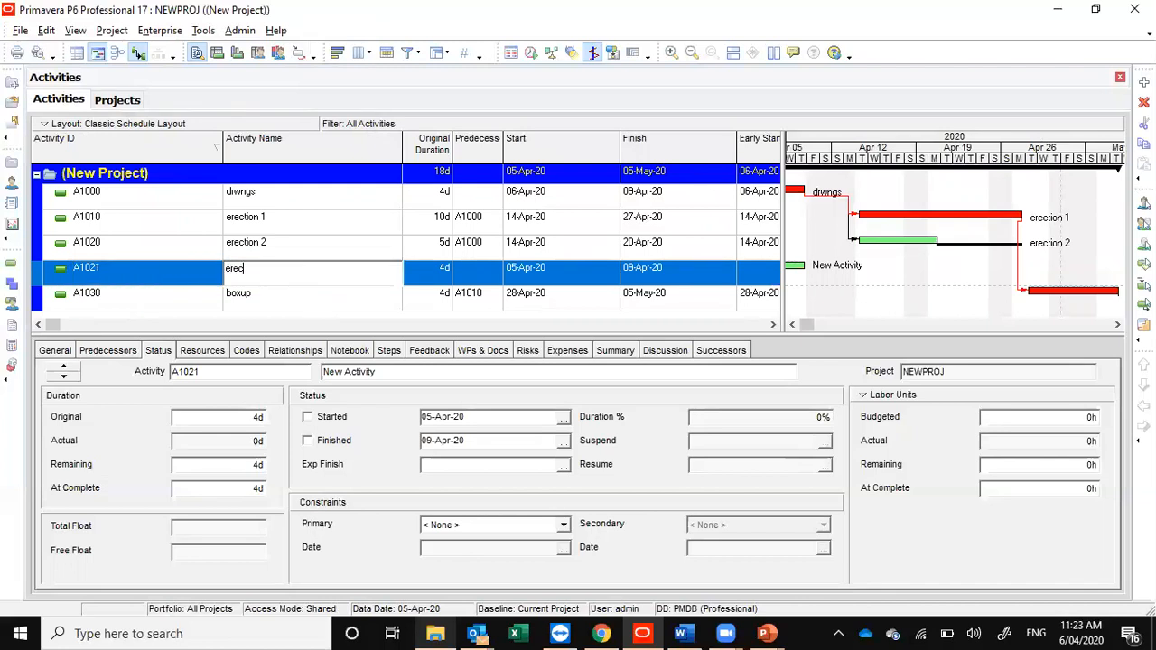
text(tion 2.1)
key(Return)
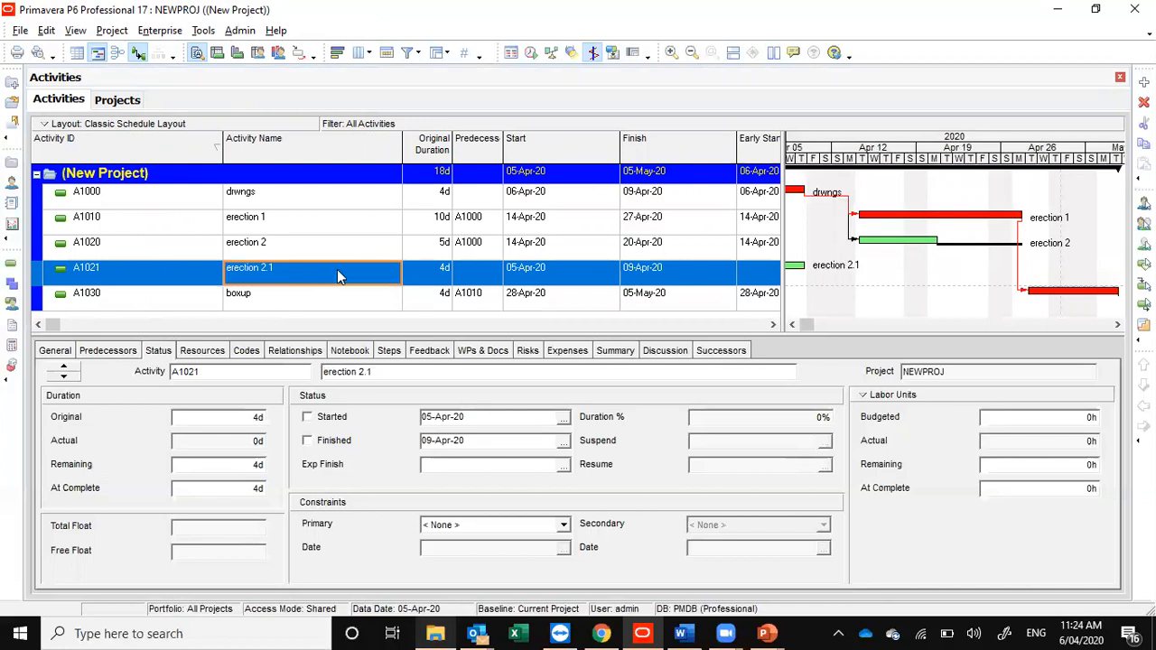
click(431, 277)
text(2)
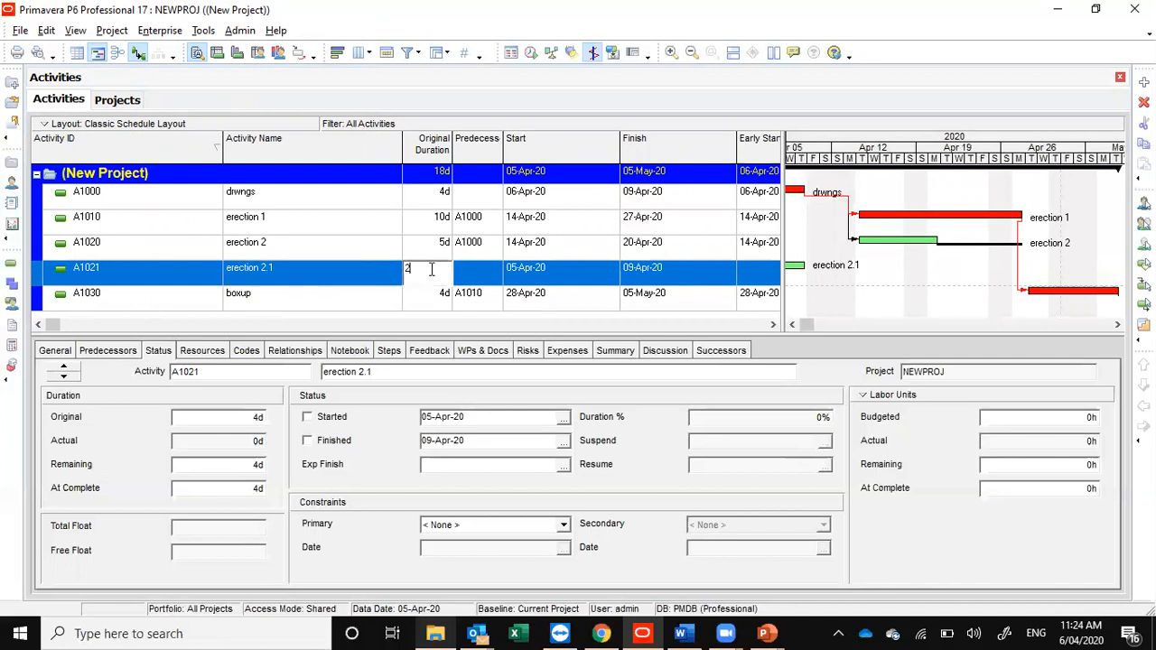
key(Return)
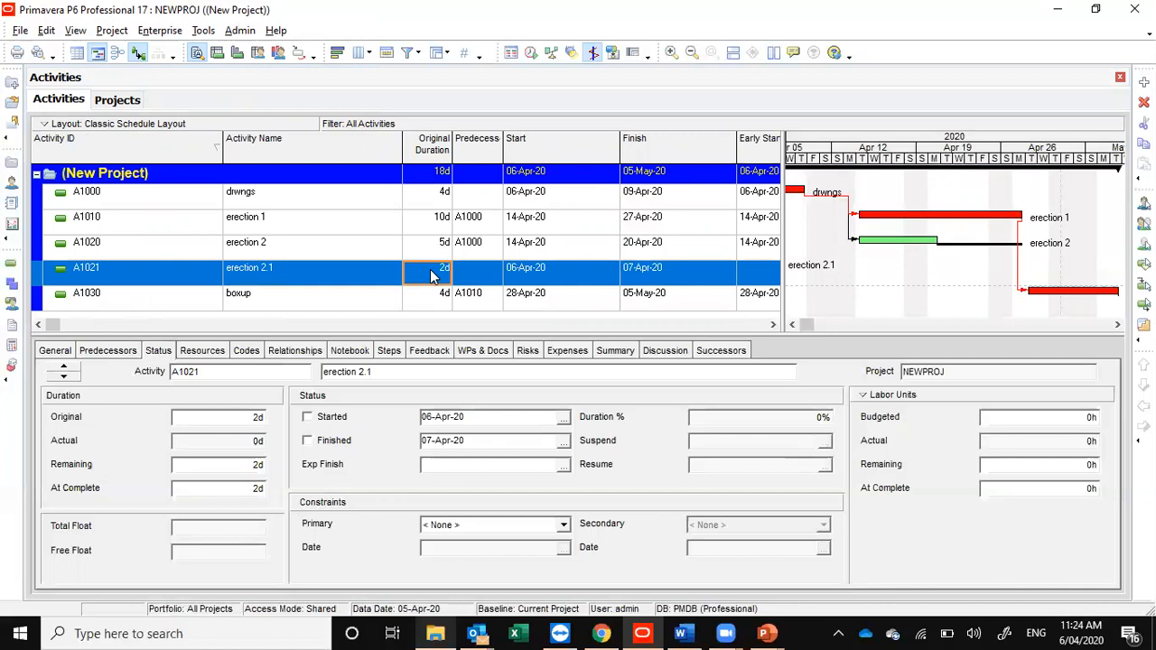
Step: Link erection 2 to erection 2.1 and erection 2.1 to boxup in the Gantt chart, and reschedule the project
drag(792, 325, 792, 325)
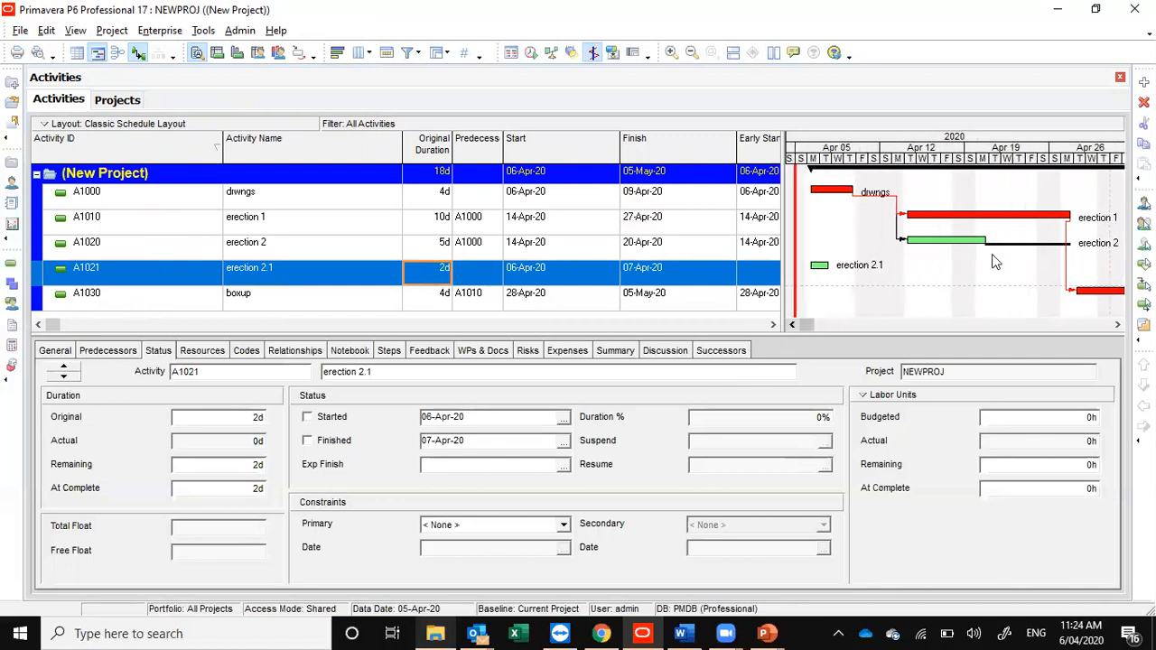
drag(1001, 246, 1079, 288)
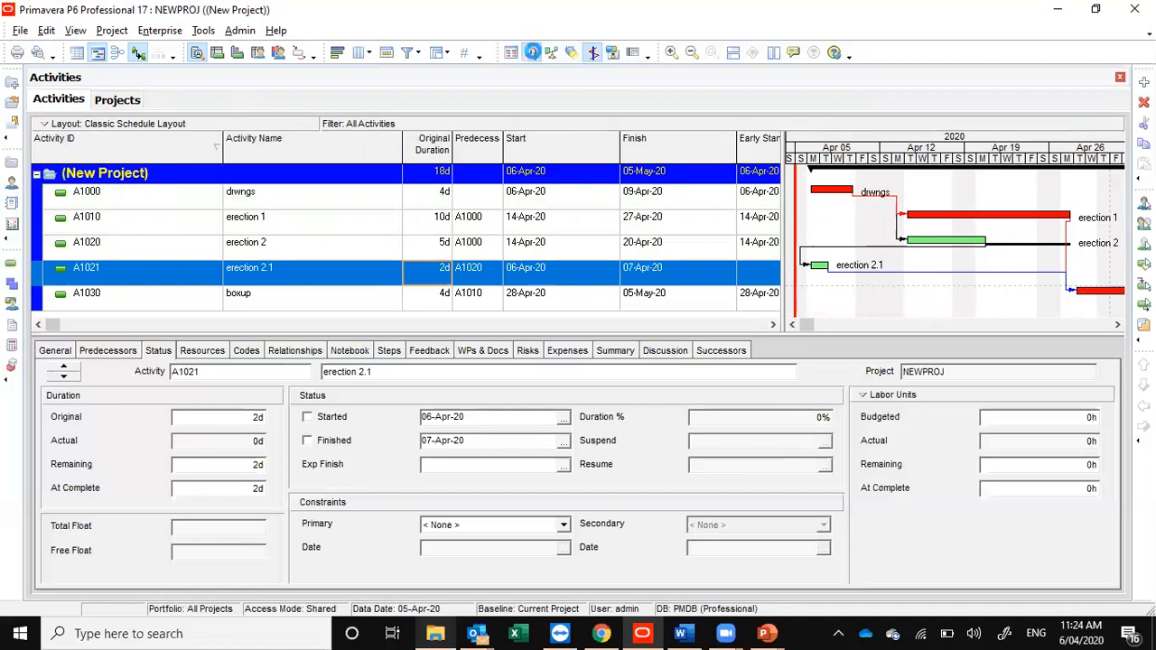
click(532, 51)
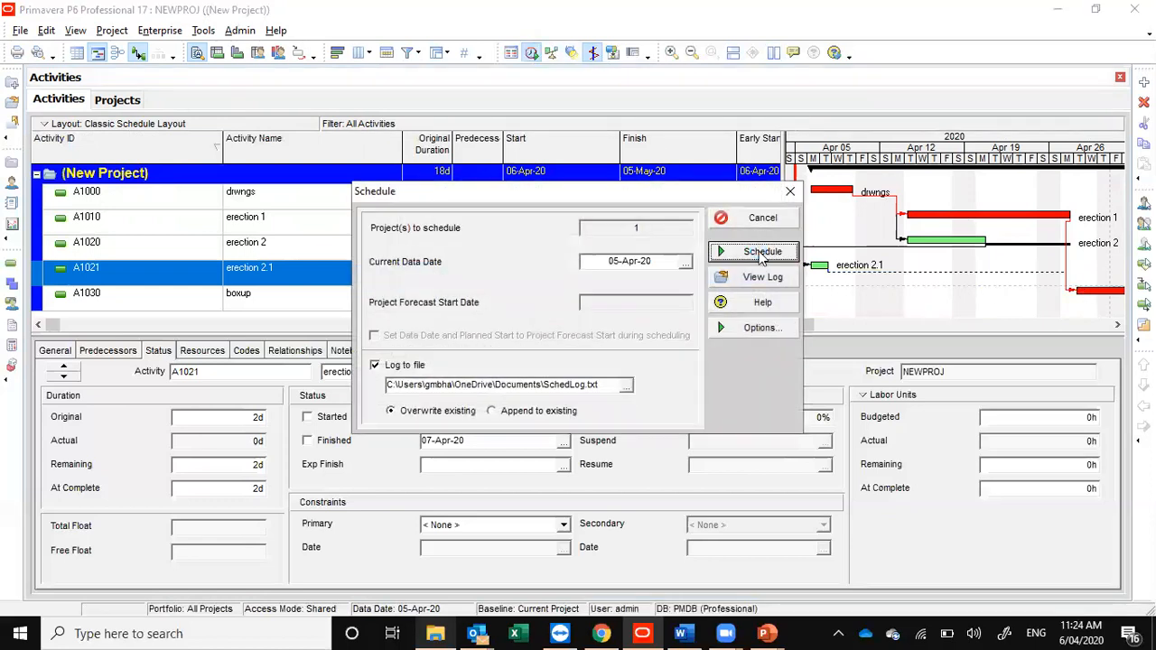
click(761, 252)
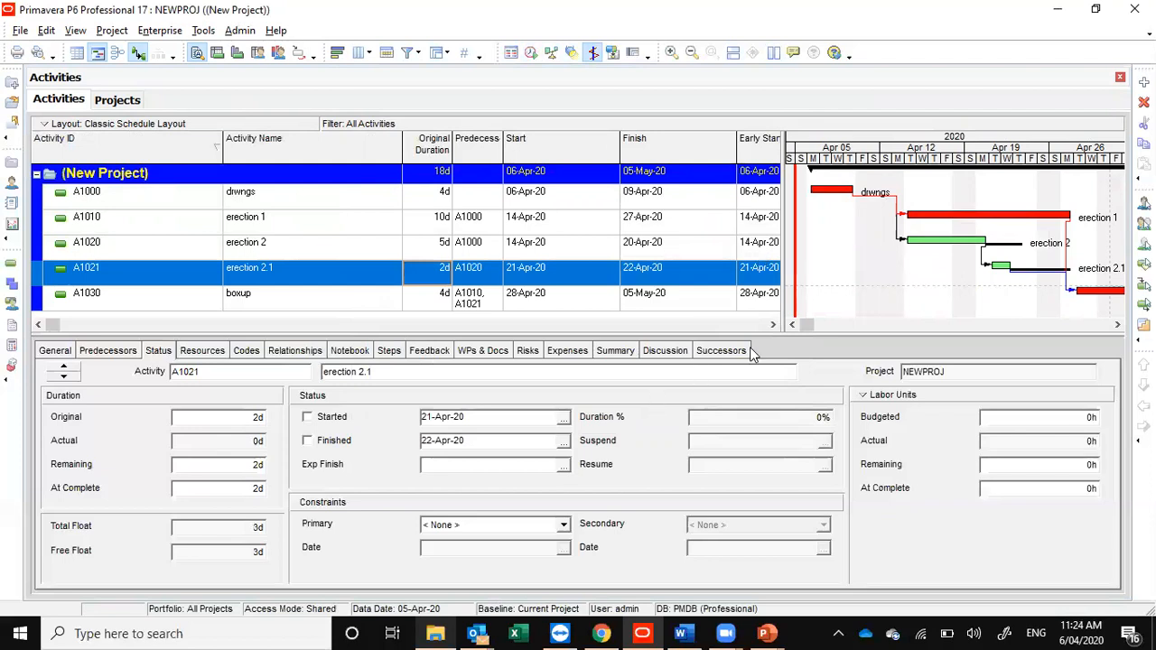
Step: Compare the free float and total float of erection 2 and erection 2.1 in the table and Gantt chart
click(769, 325)
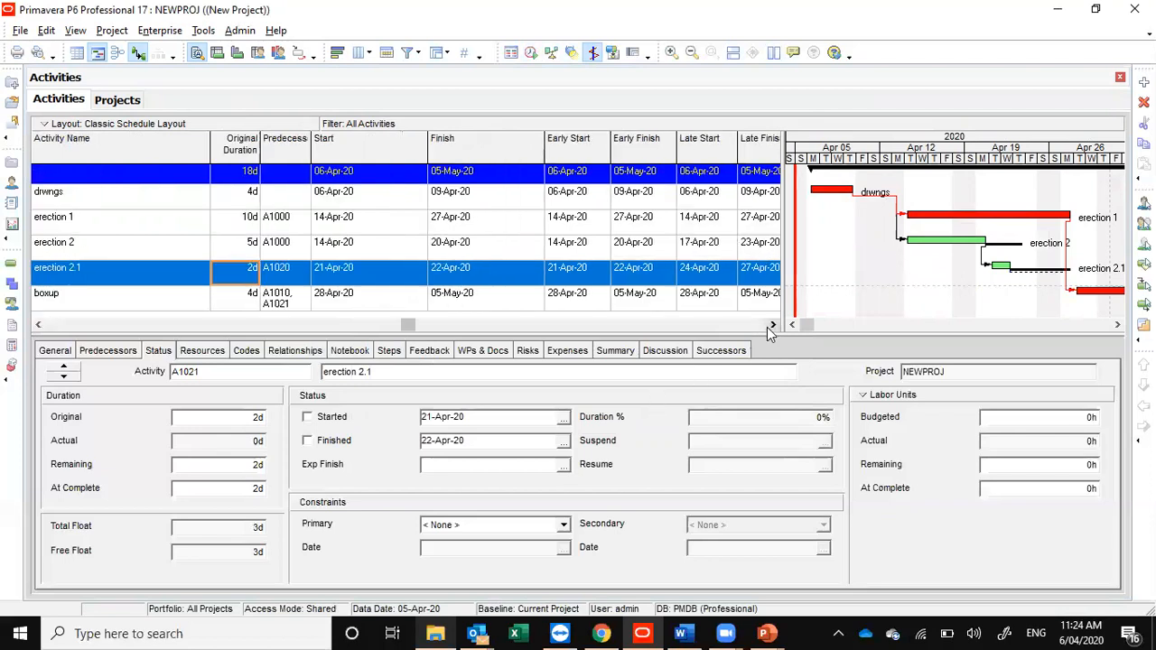
click(772, 325)
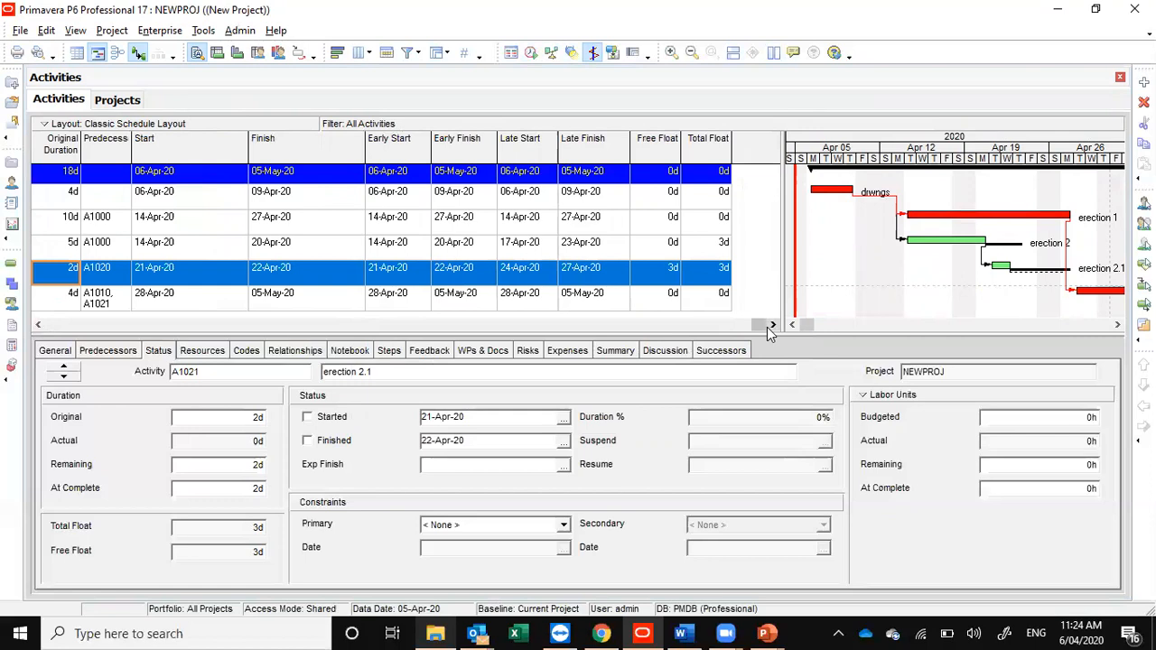
click(713, 248)
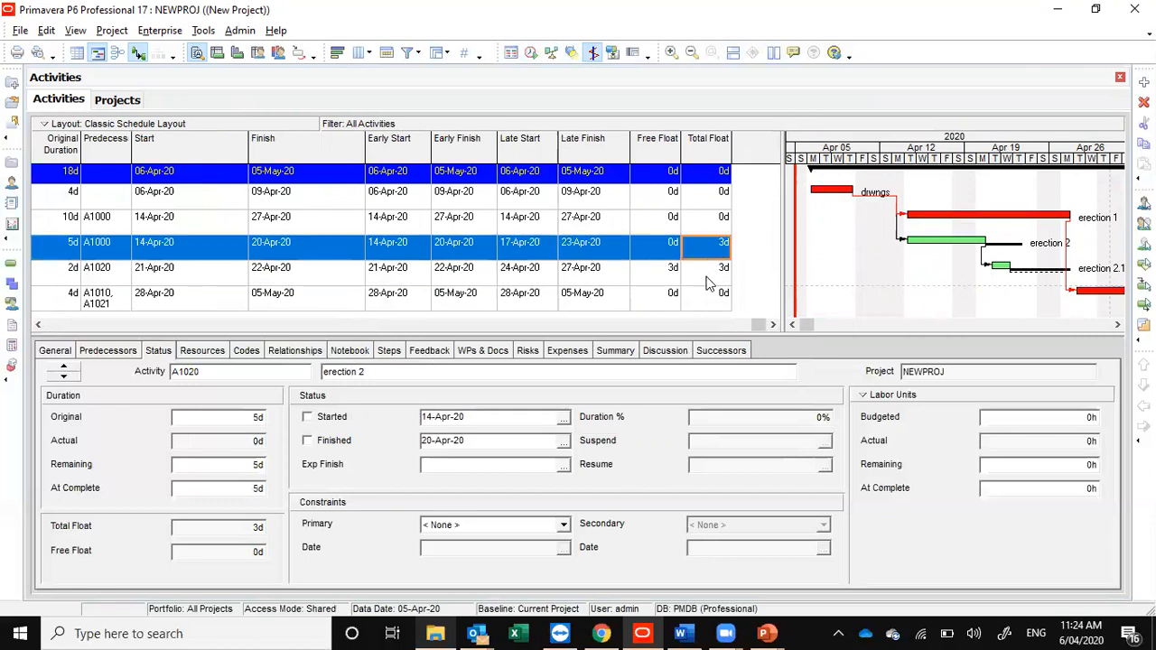
click(708, 276)
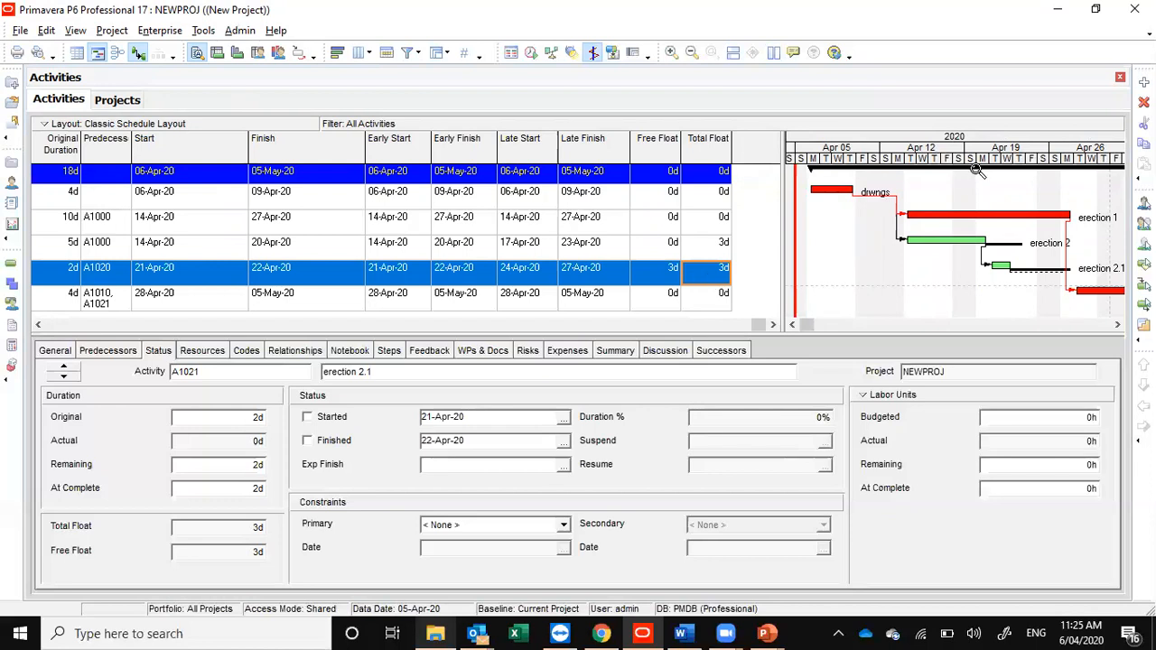
click(926, 242)
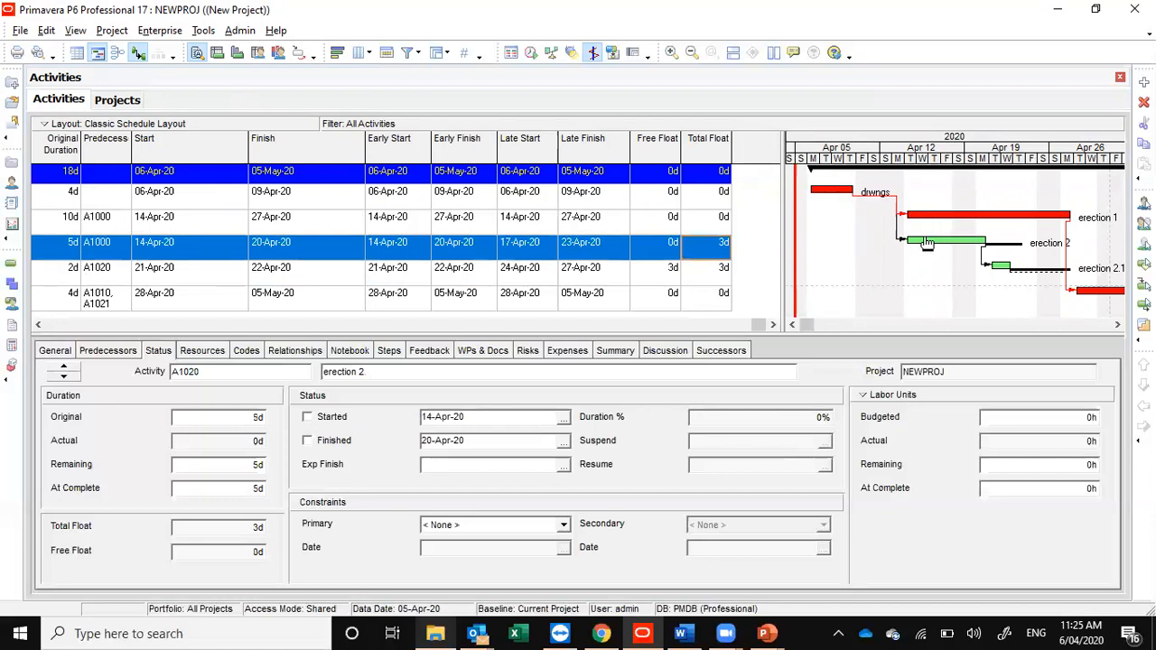
click(1001, 268)
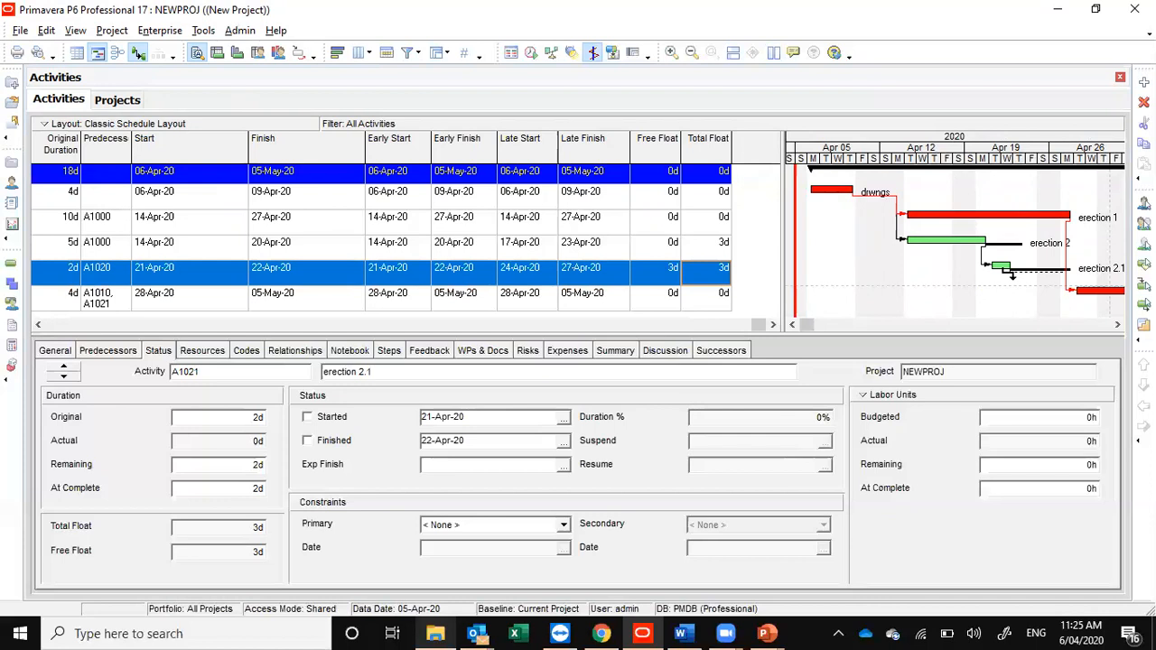
click(948, 244)
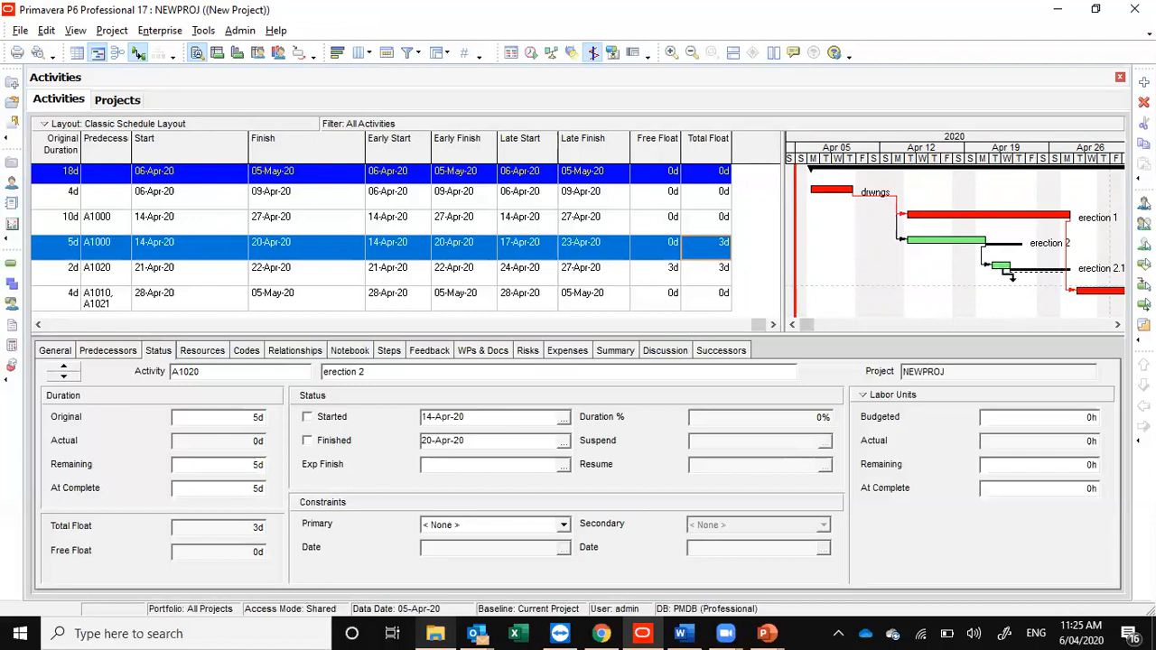
Step: Display the predecessors of activity A1021, erection 2.1
click(1001, 271)
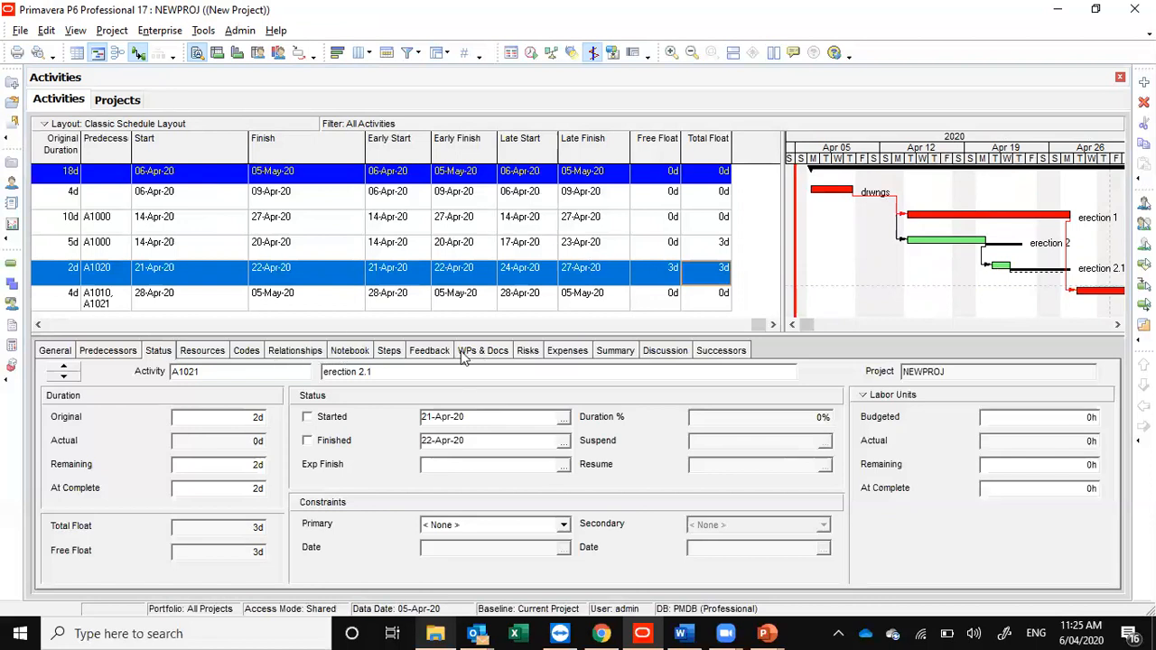
click(124, 354)
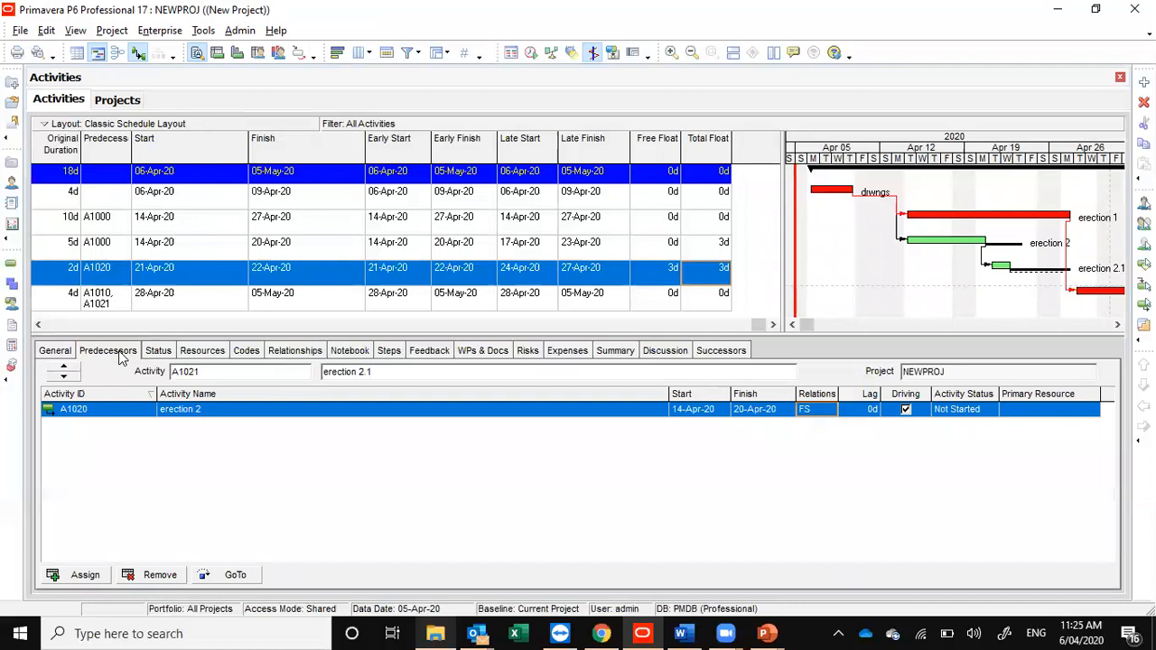
Step: Set the lag between drwngs and its successor erection 2 to 3 days and reschedule the project
click(688, 244)
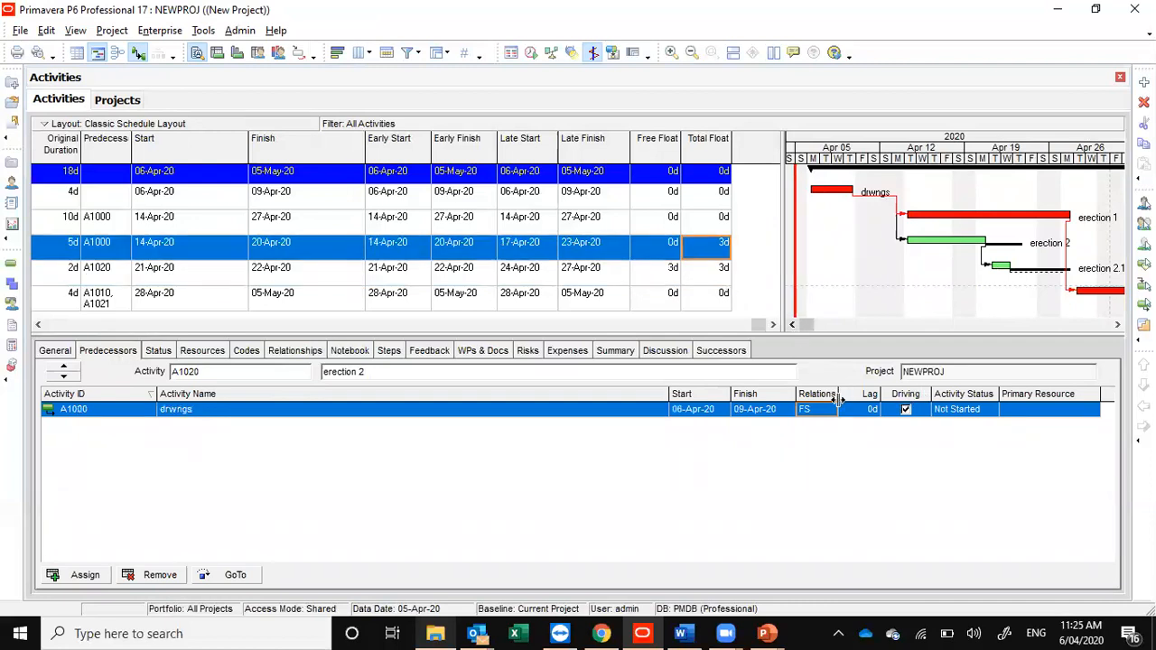
click(865, 412)
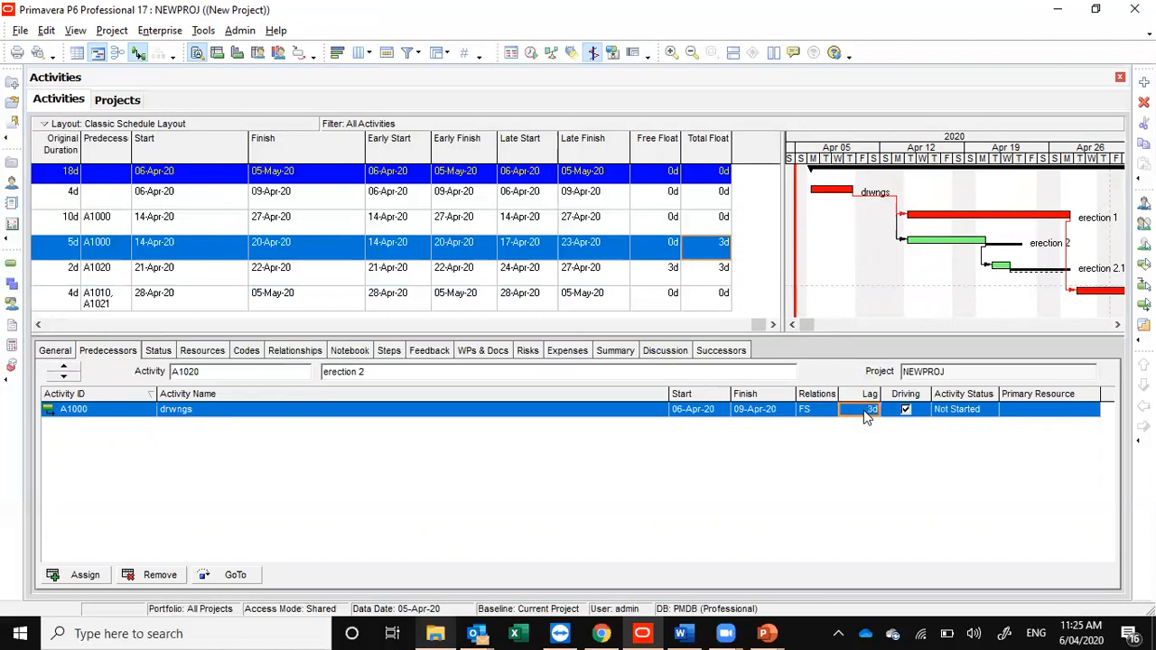
click(531, 56)
click(763, 253)
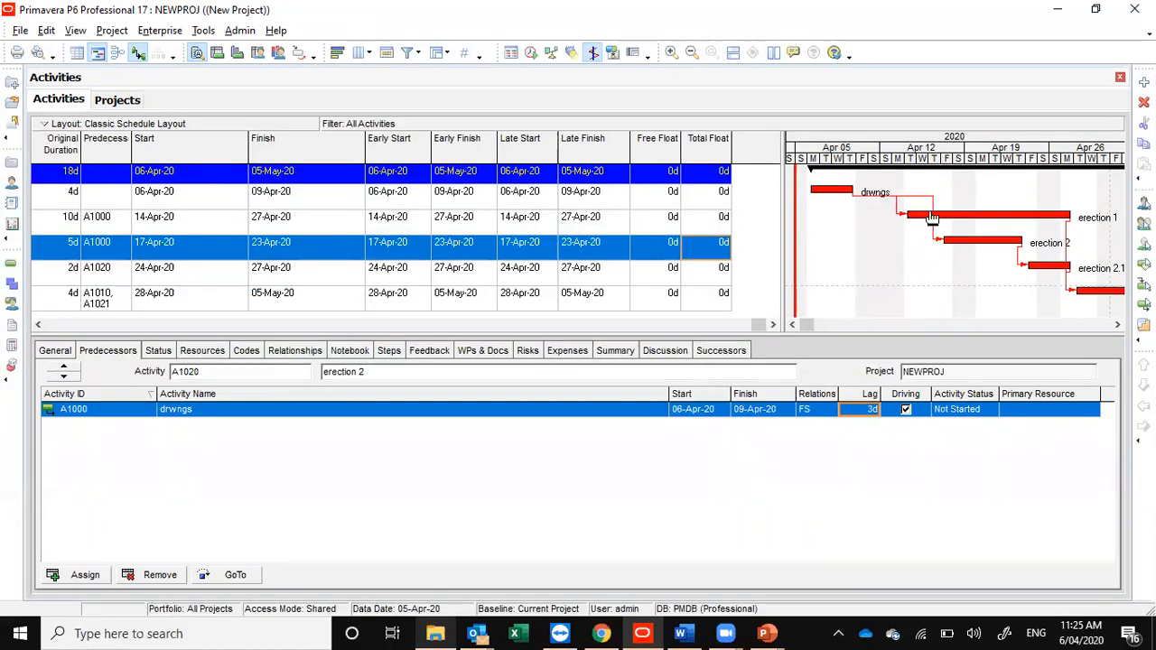
Step: Reset the lag of erection 2's predecessor drwngs to 0 days and reschedule the project
click(855, 408)
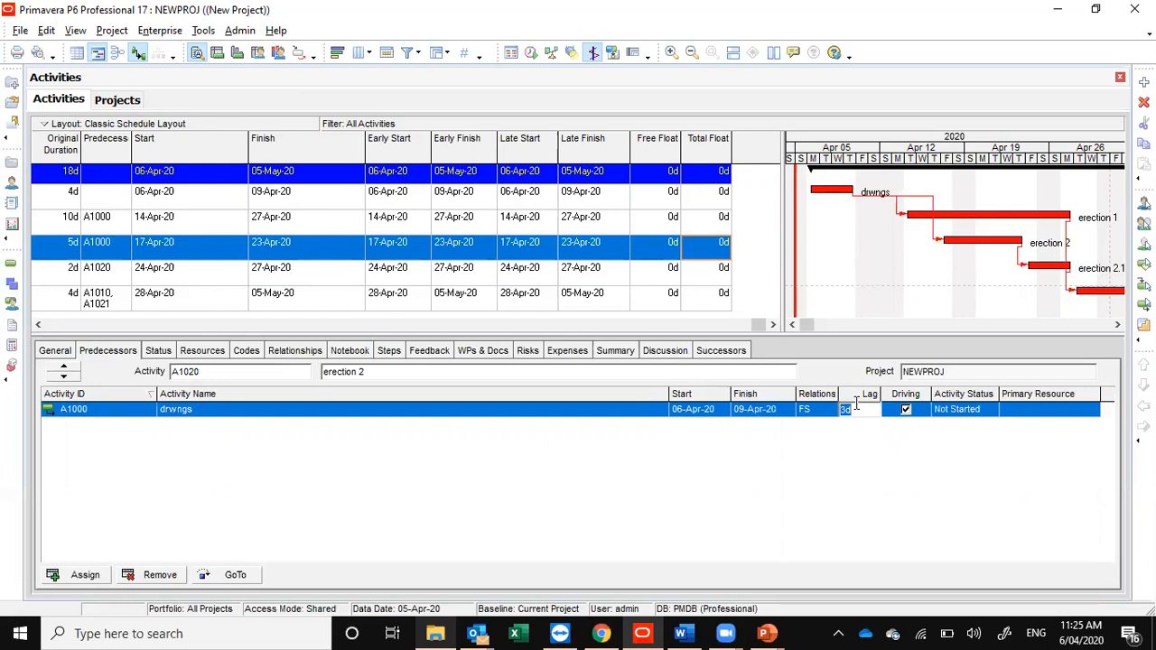
text(0)
key(Return)
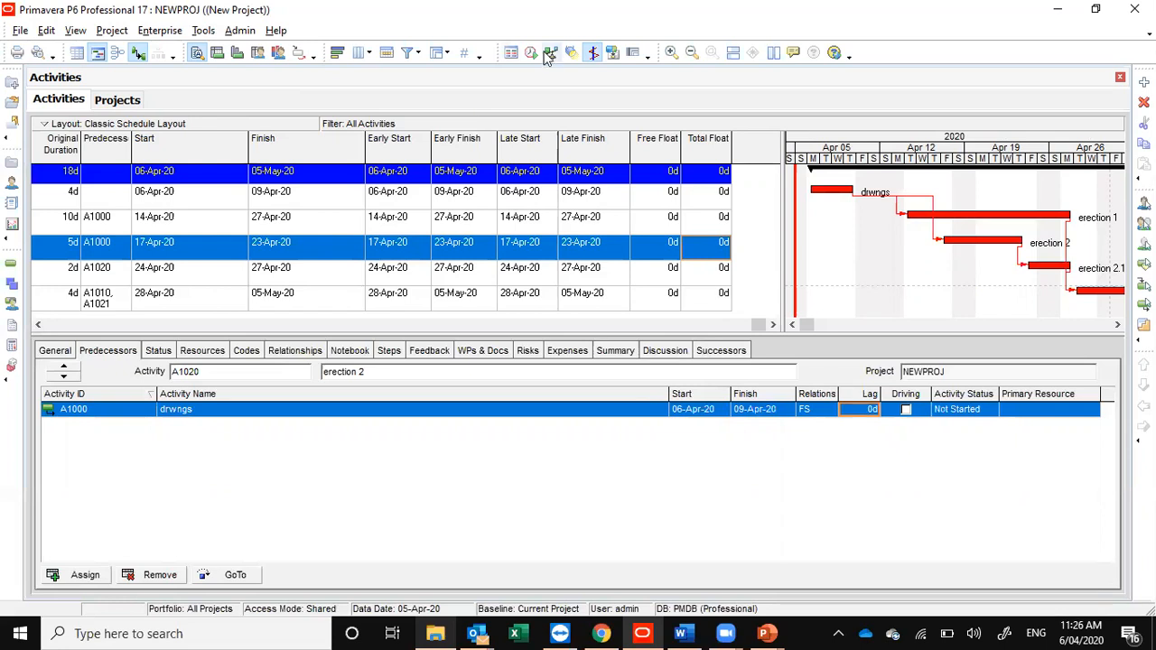
click(531, 55)
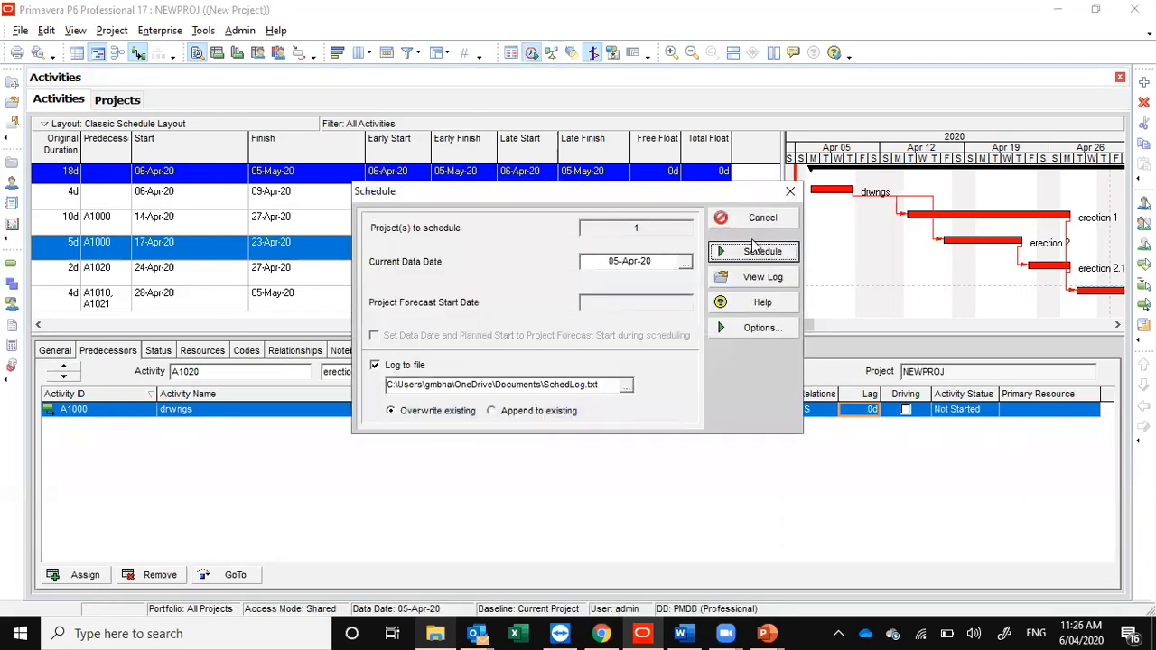
click(757, 253)
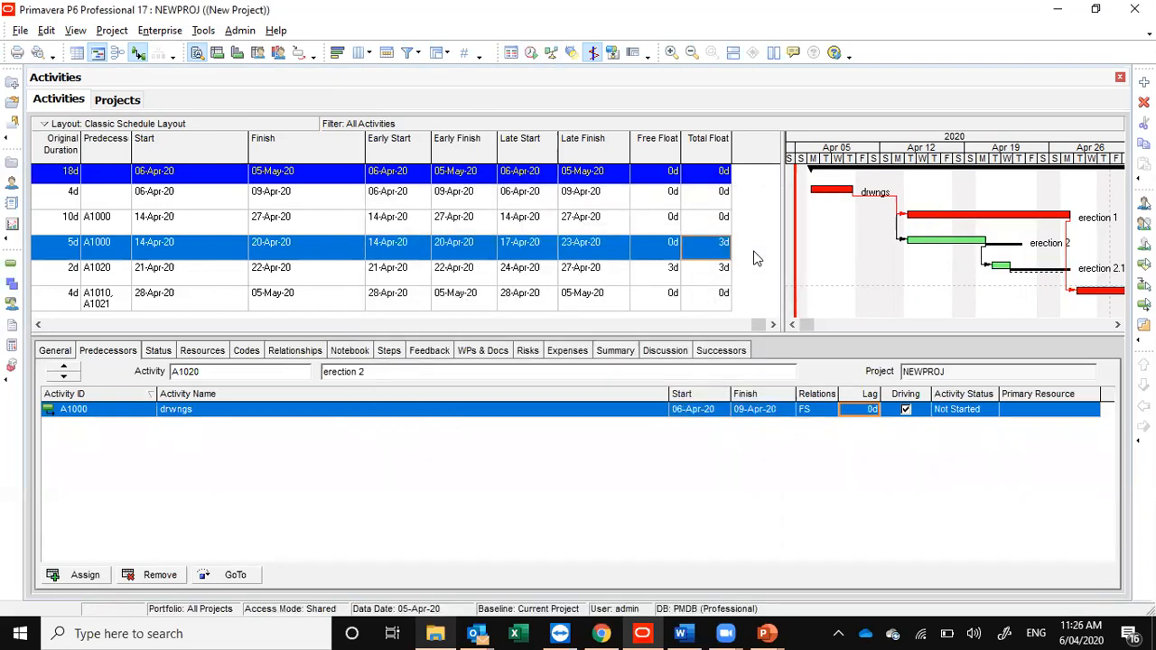
Step: Display the status details of activity A1021, erection 2.1, including its float values
click(679, 278)
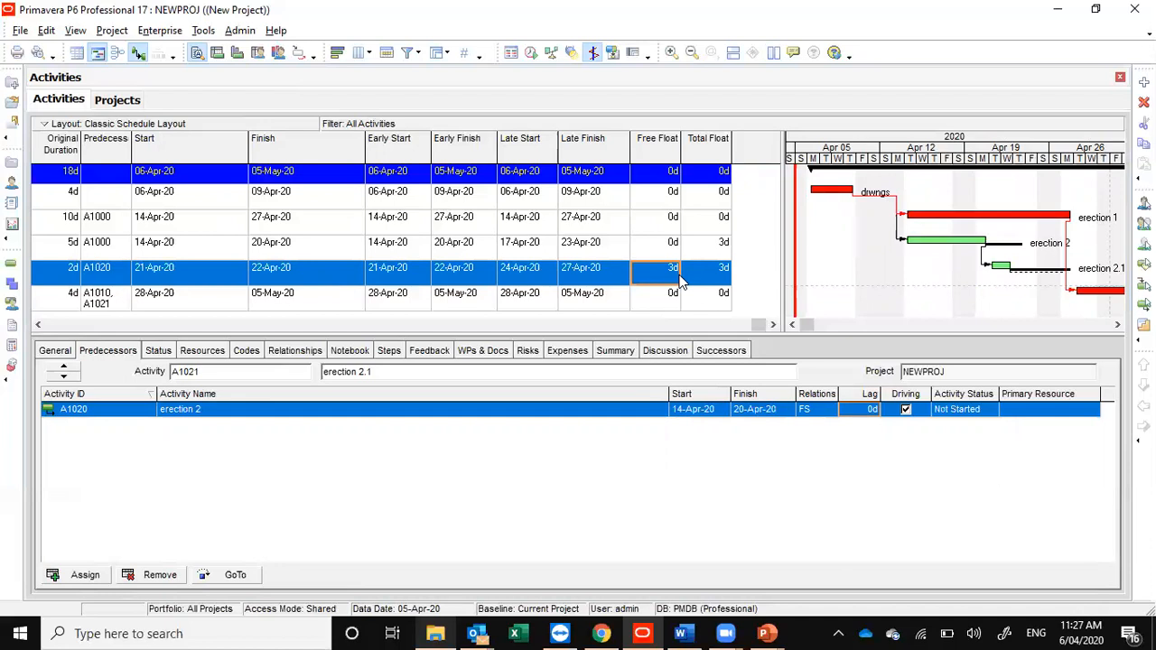
click(158, 353)
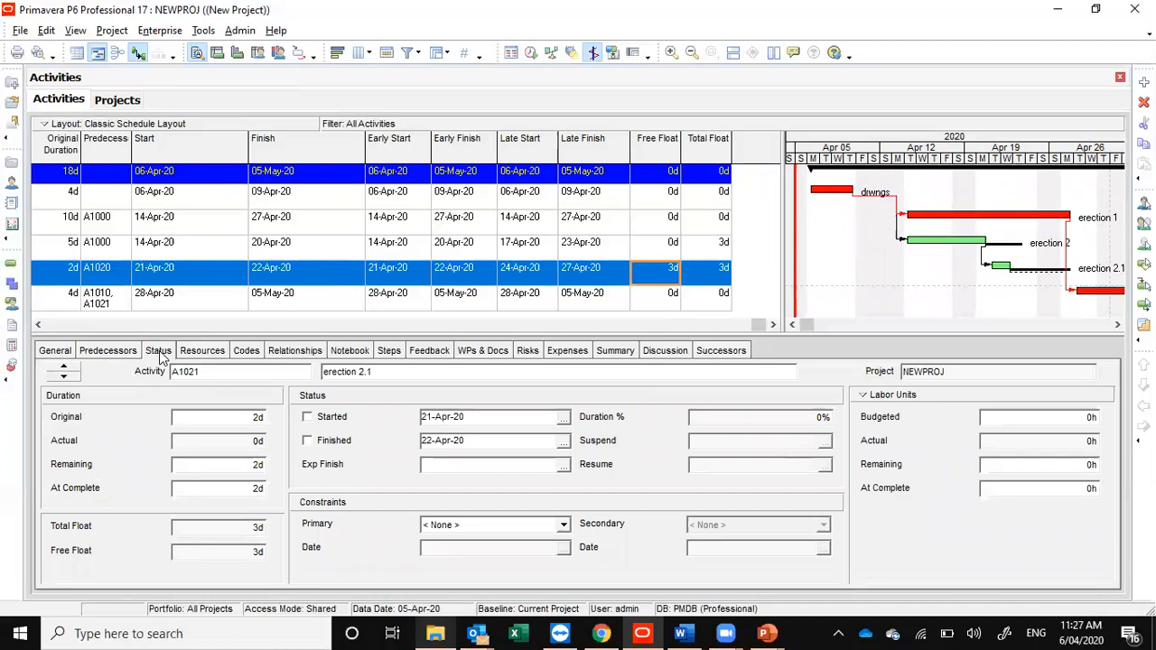
click(126, 101)
click(515, 445)
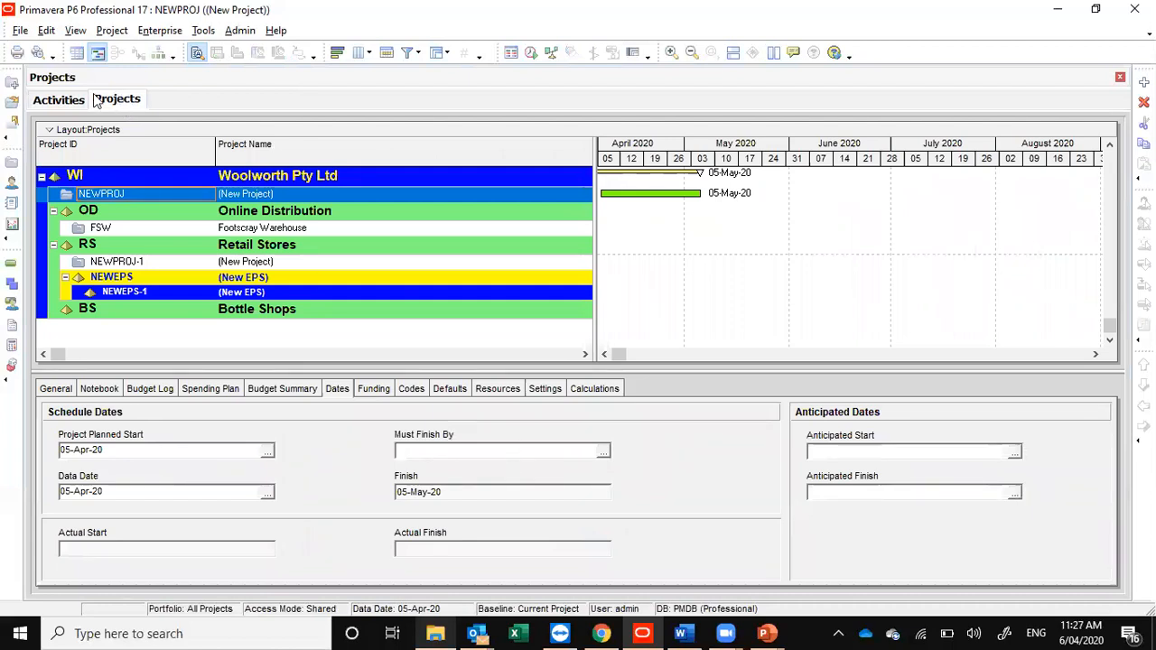
click(607, 450)
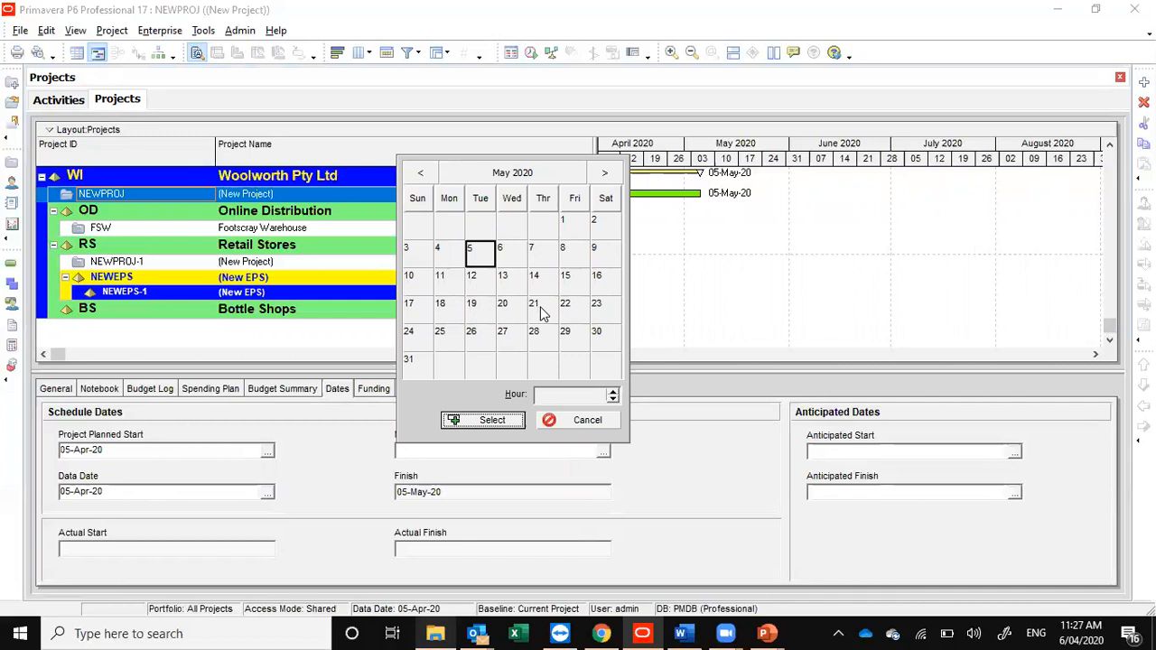
click(592, 421)
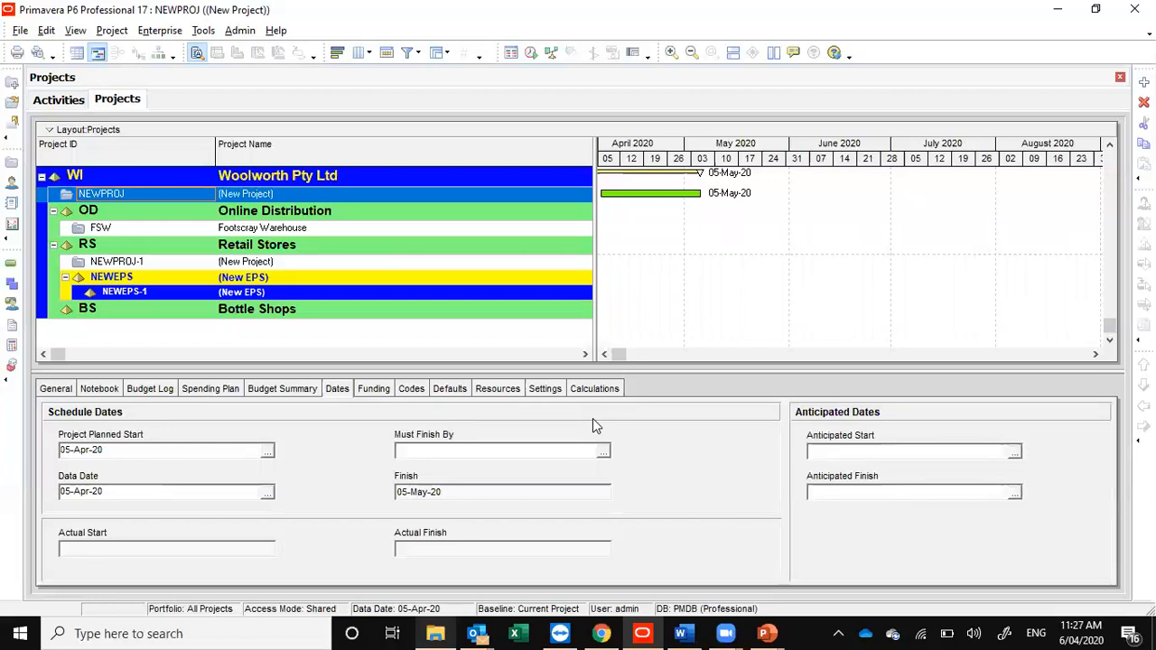
click(56, 103)
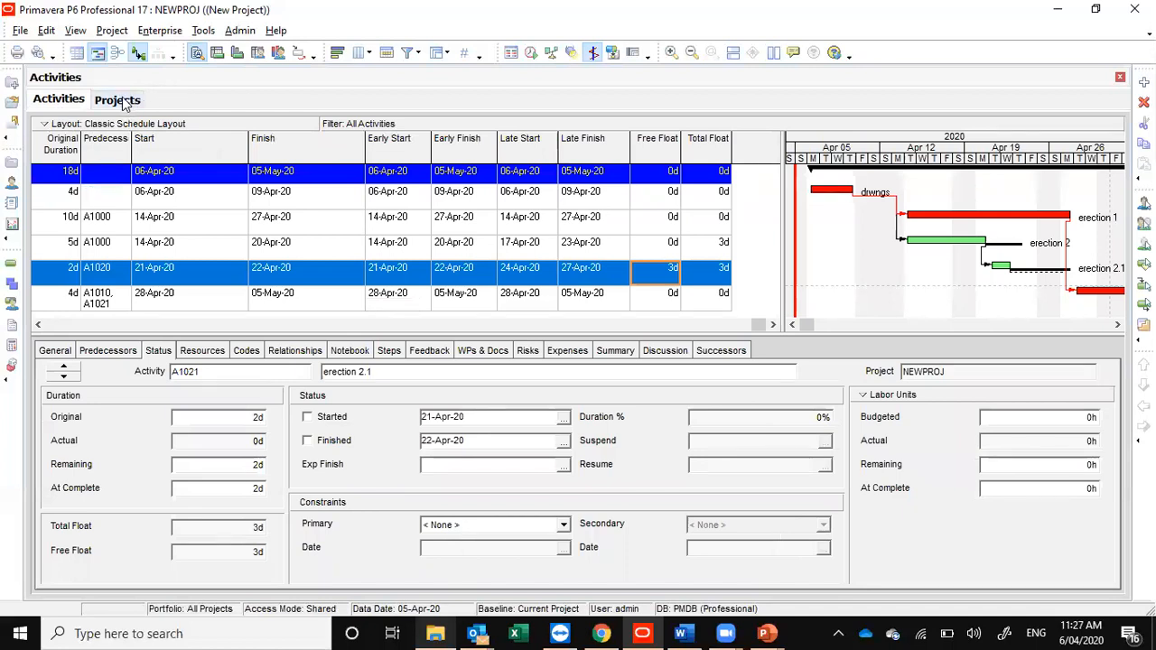
click(126, 105)
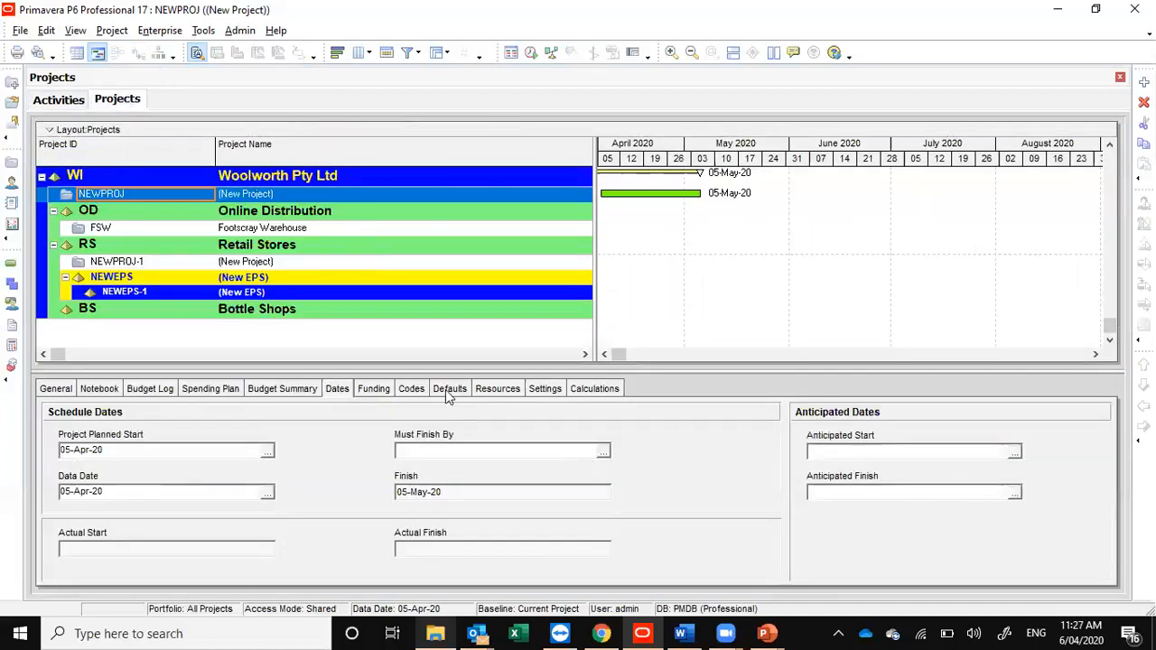
Step: Set the NEWPROJ project's Must Finish By date to 01-May-20 and reschedule the project
click(452, 444)
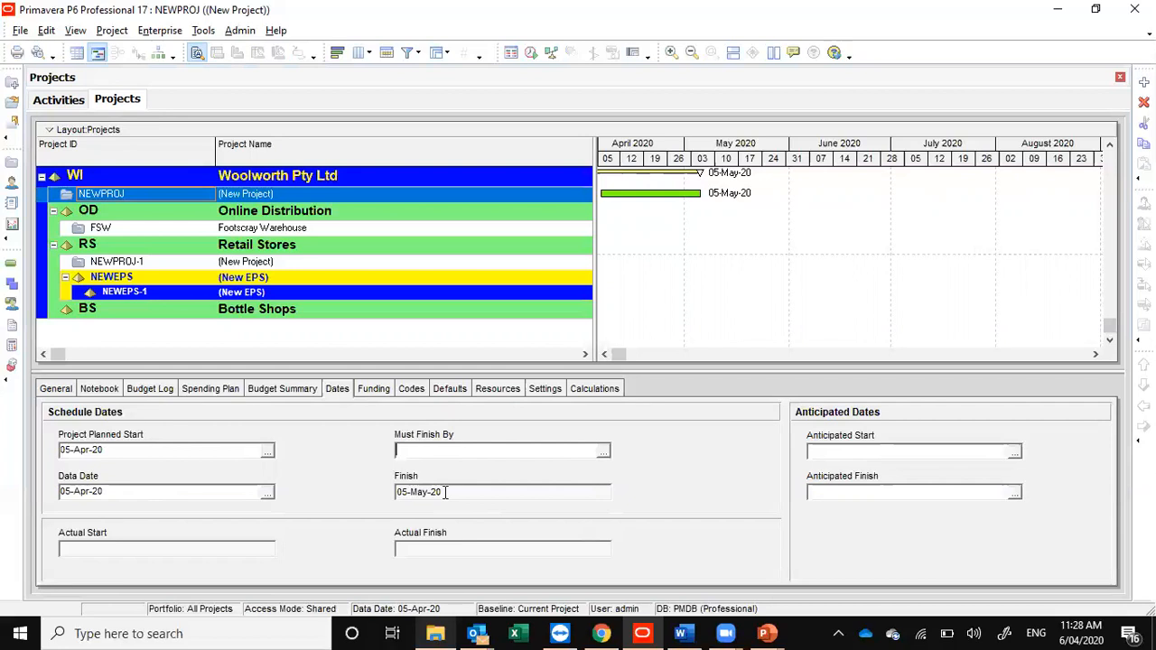
click(605, 451)
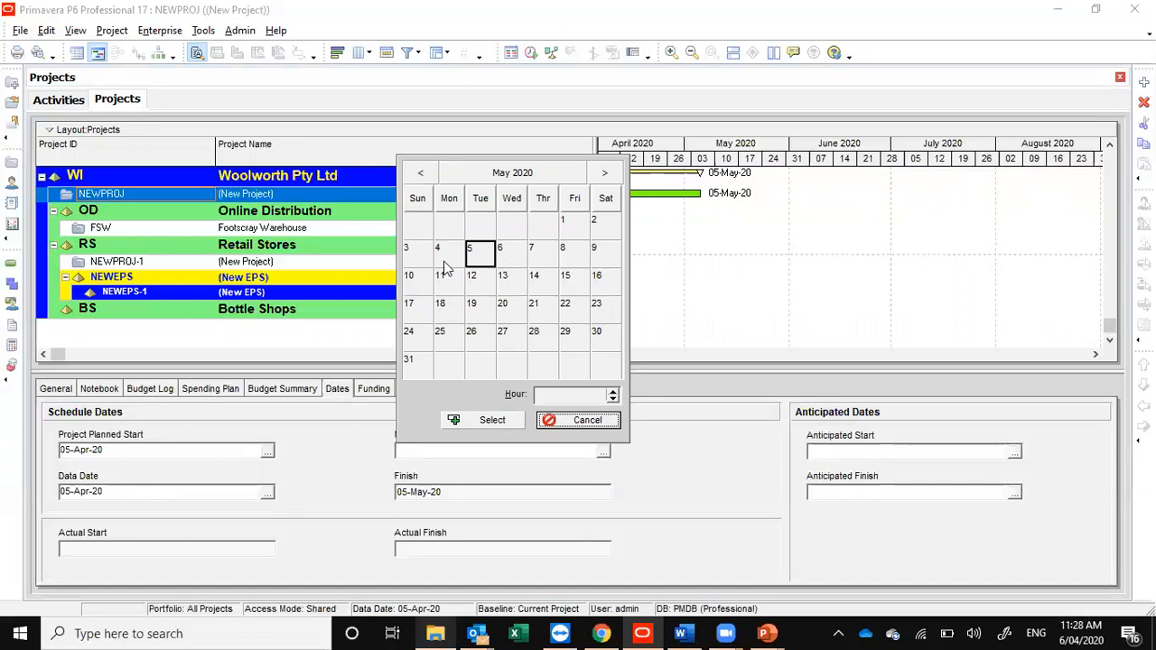
click(571, 233)
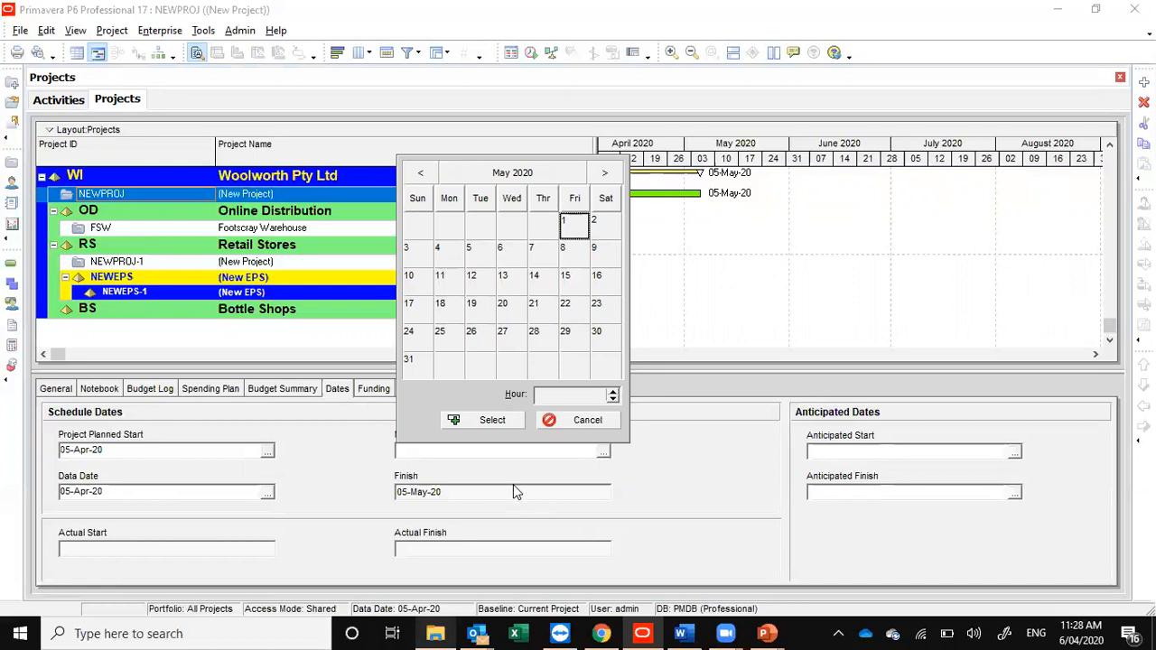
click(492, 420)
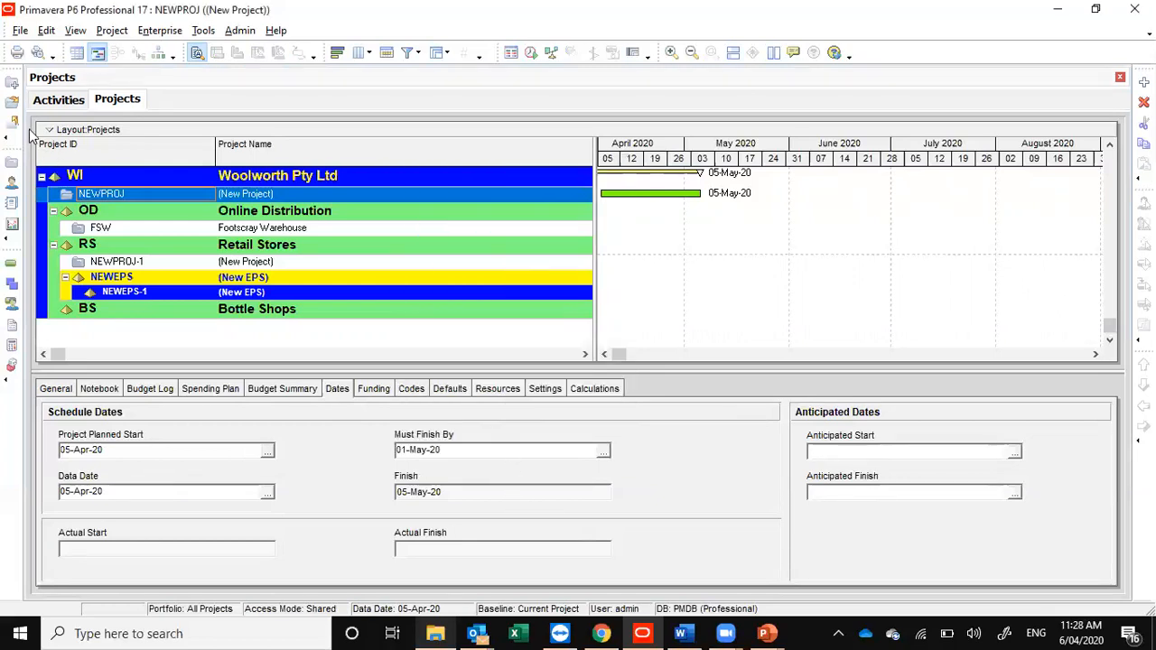
click(57, 100)
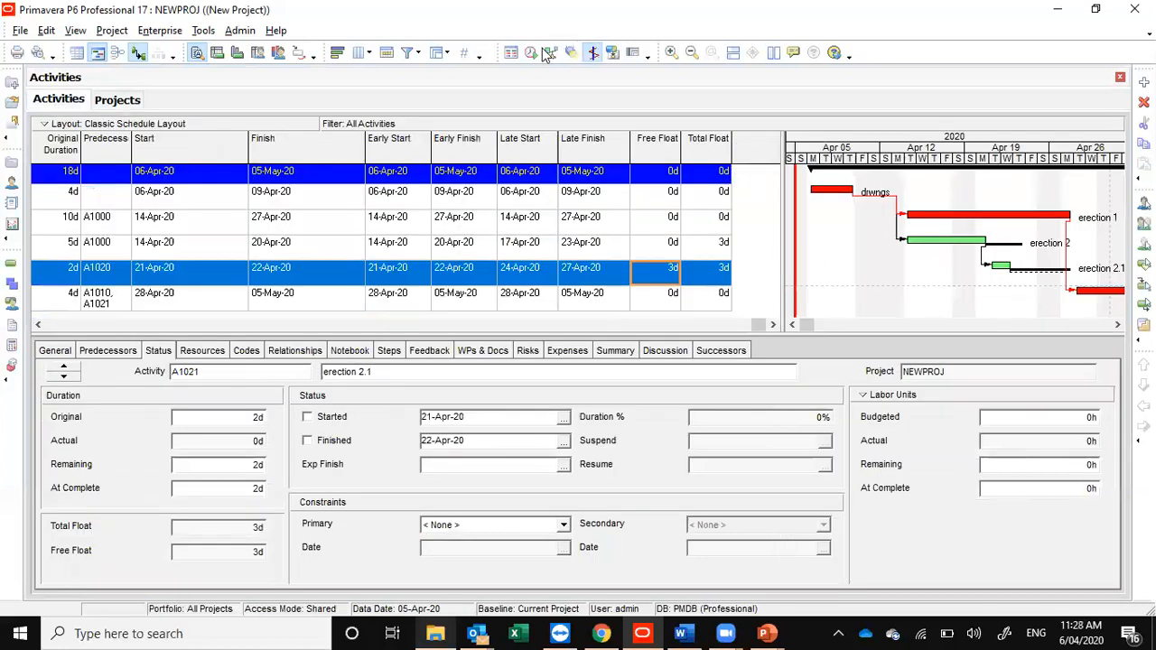
click(531, 54)
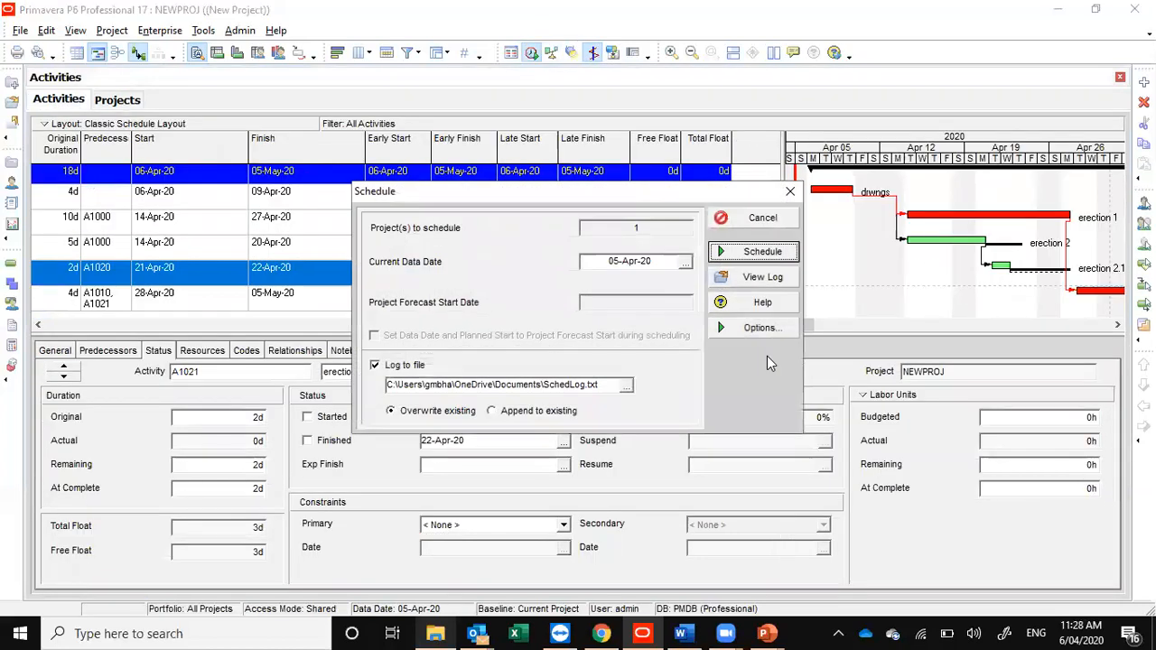
click(764, 252)
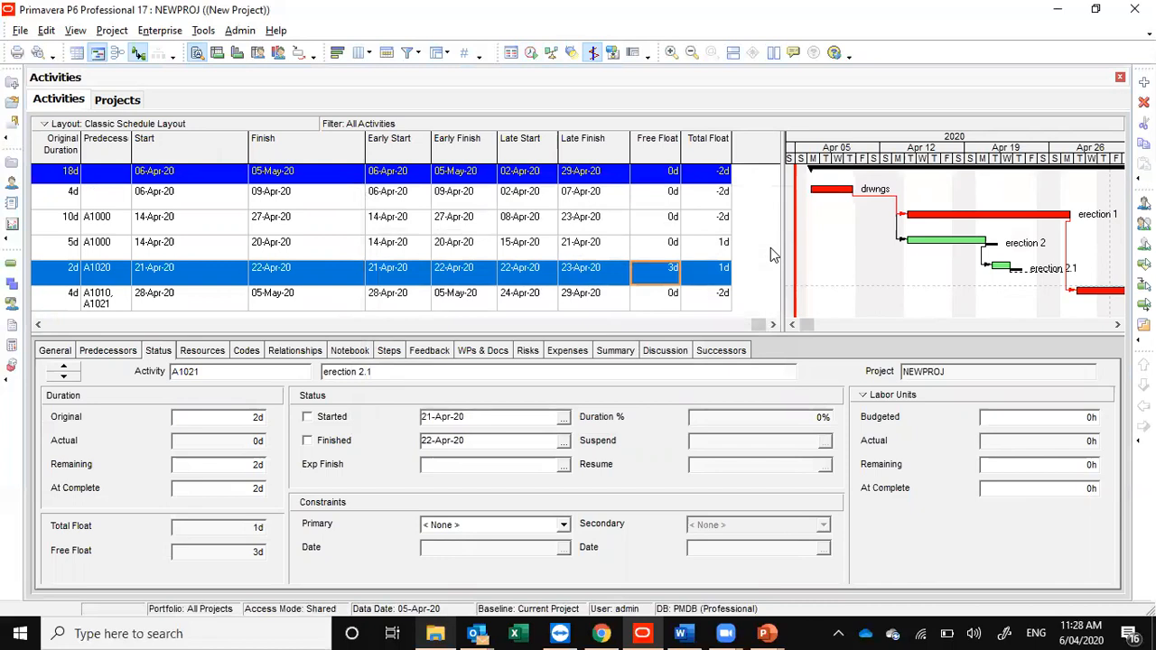
Step: Compare the total float of the project summary and each activity in the table and Gantt chart
click(718, 172)
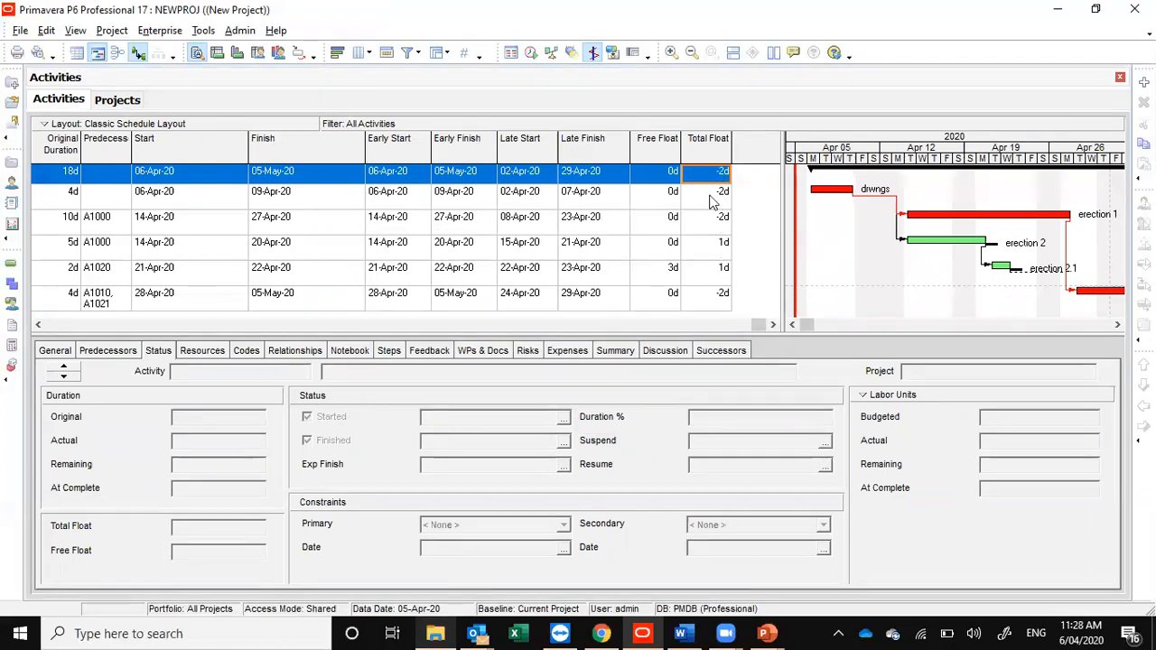
click(711, 201)
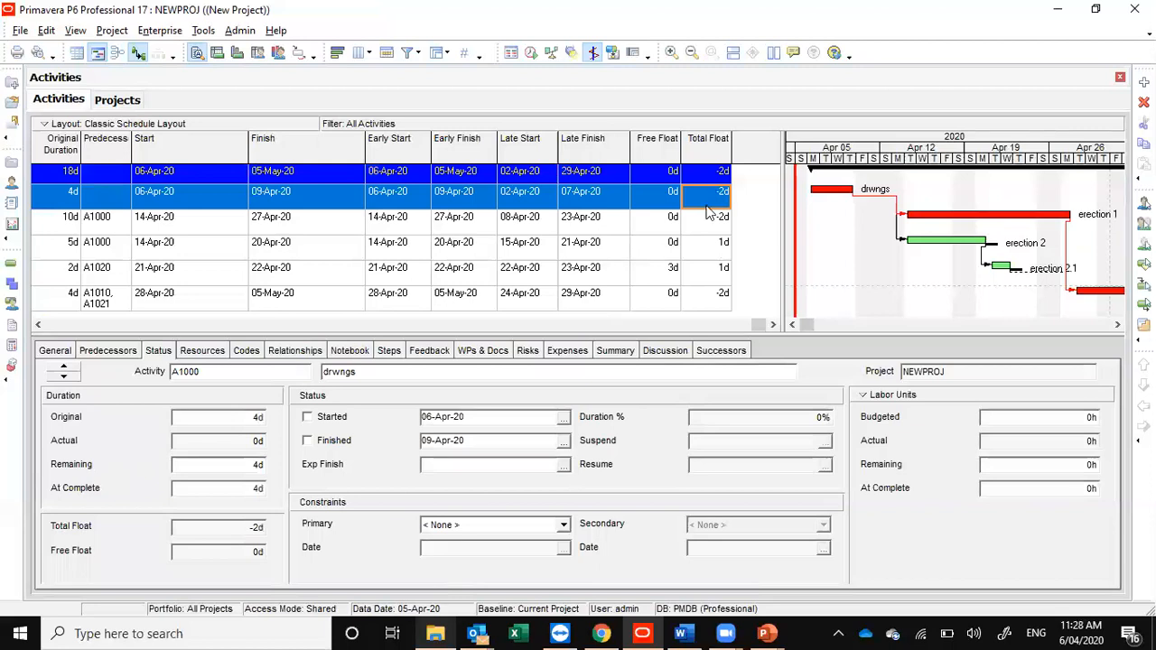
click(710, 225)
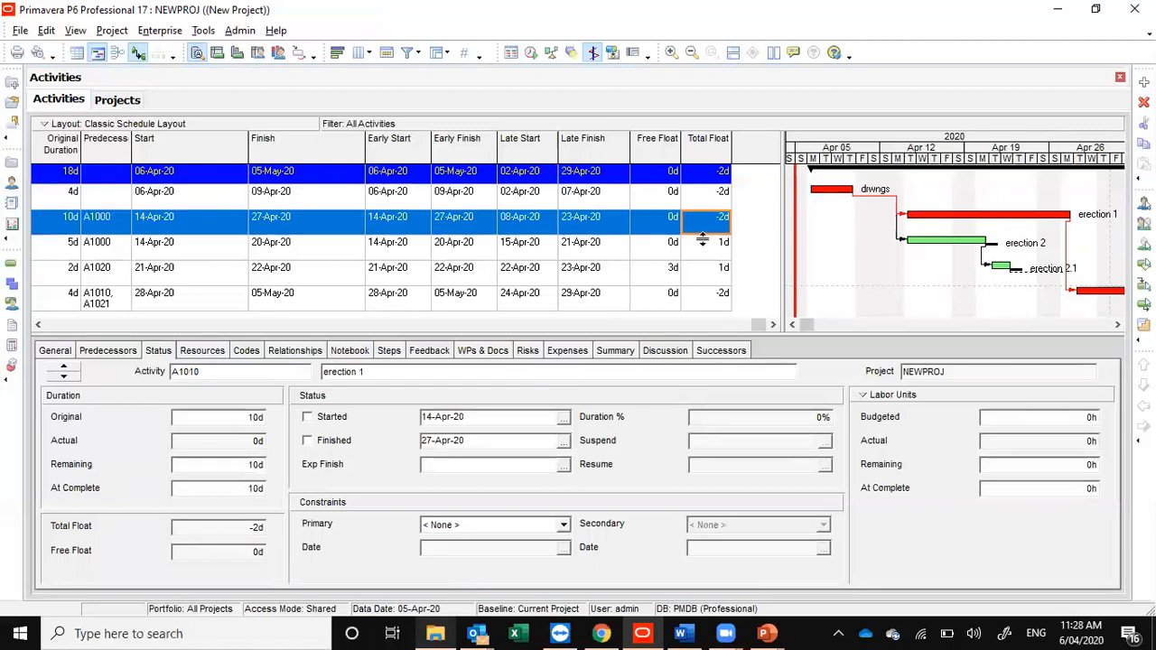
click(707, 300)
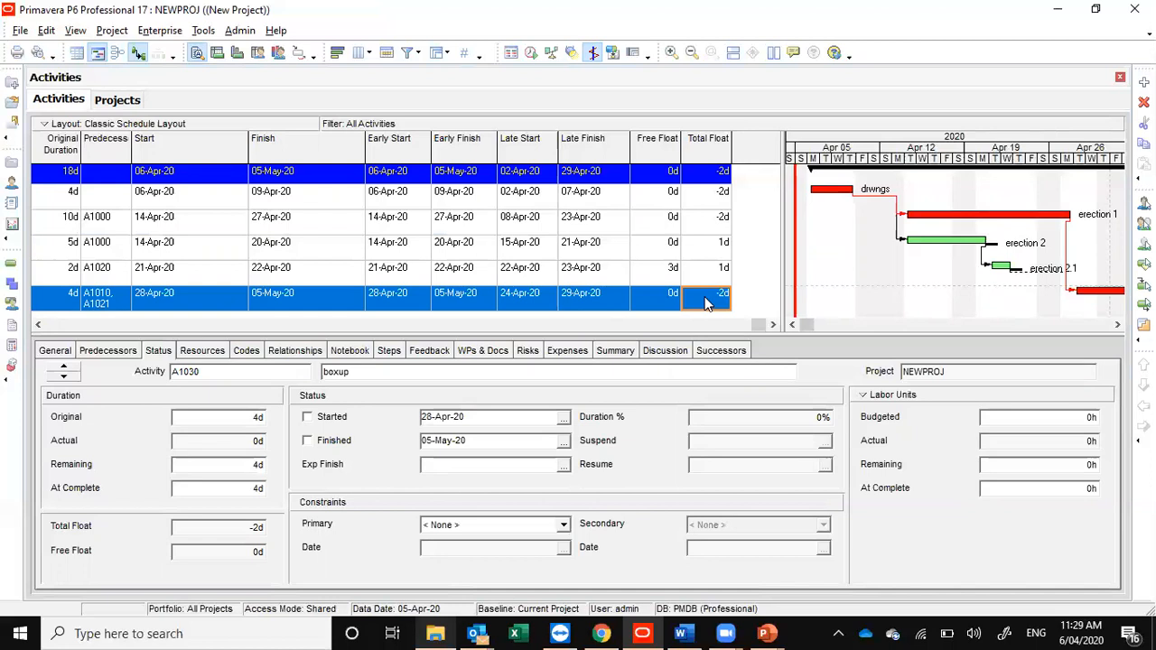
click(699, 273)
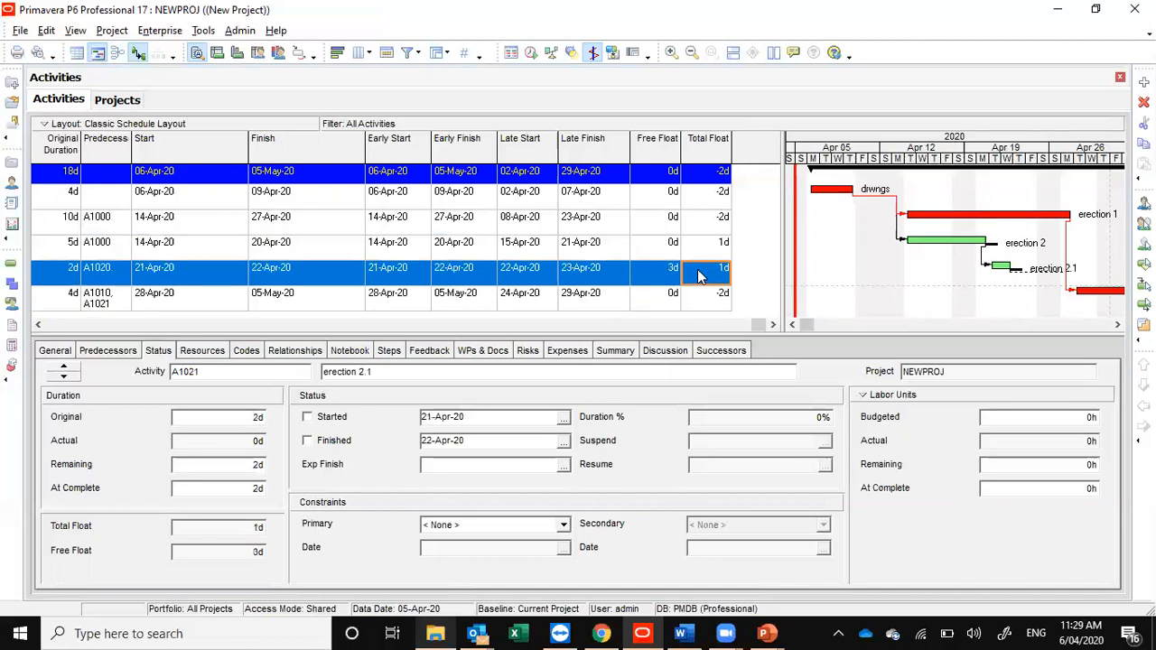
click(691, 244)
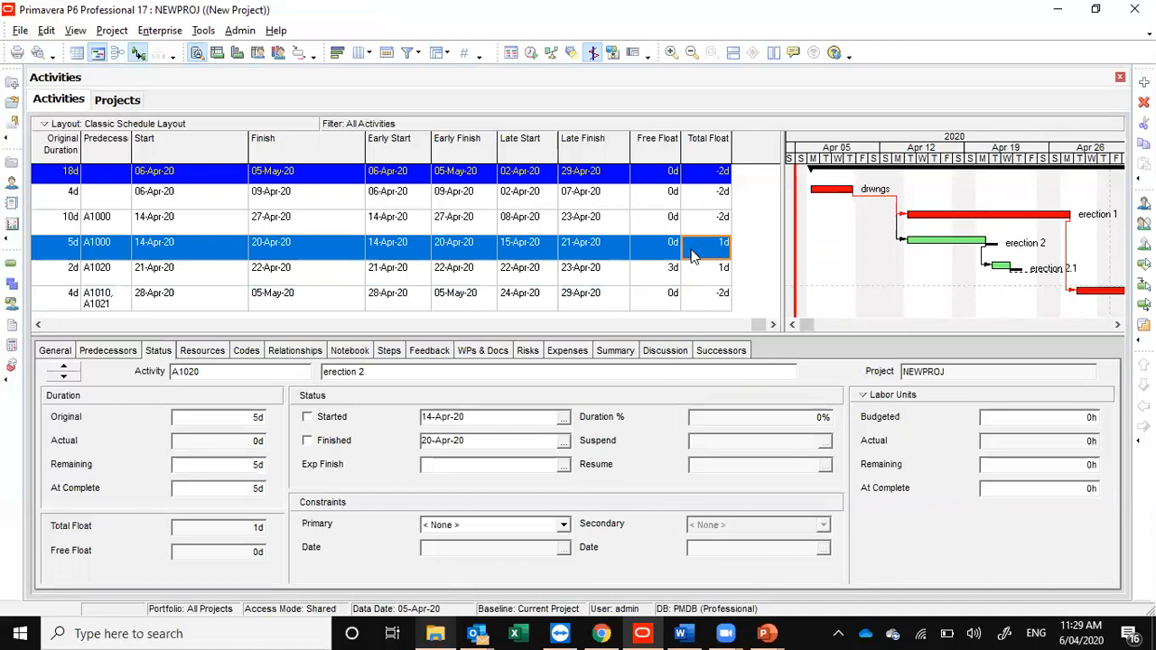
click(695, 273)
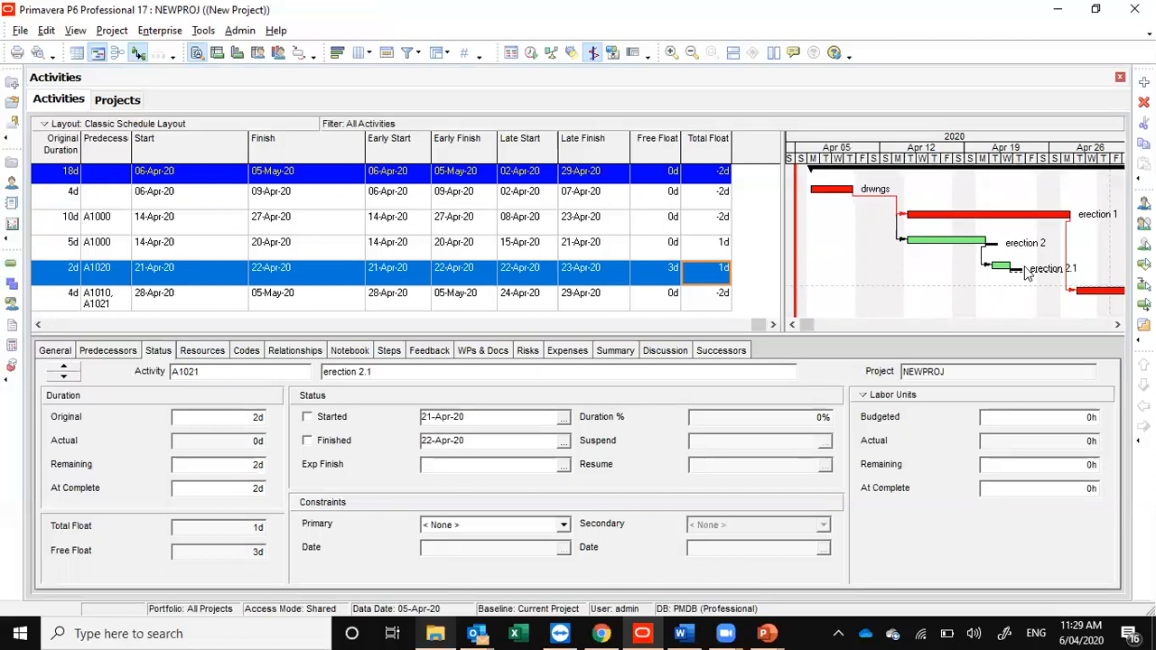
click(1042, 221)
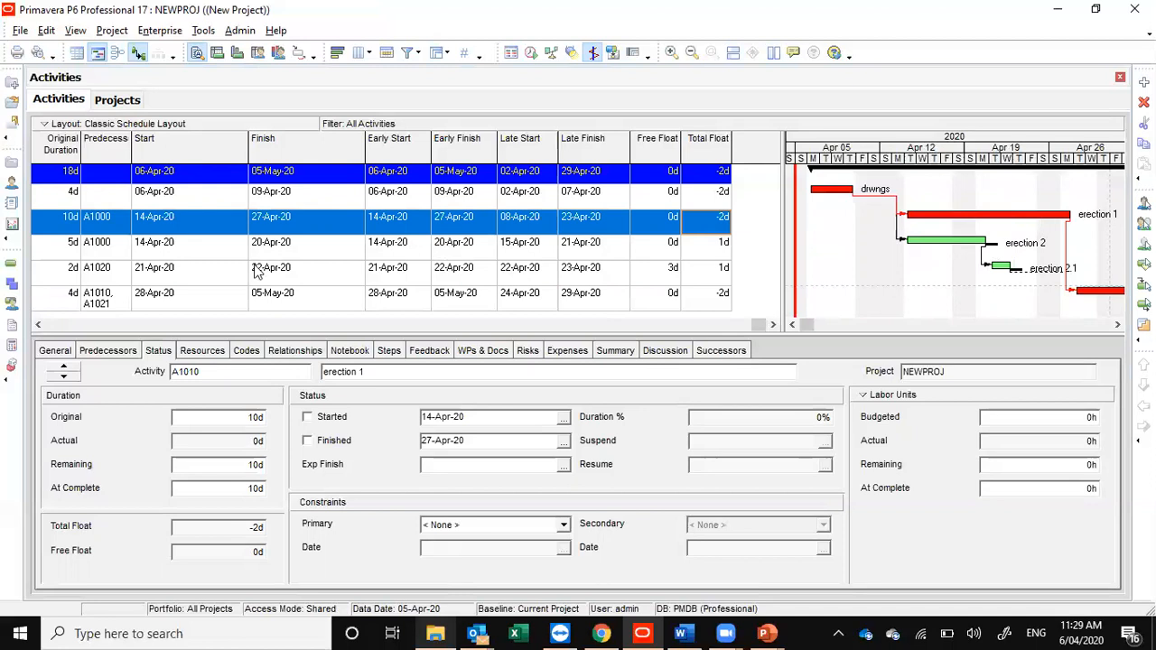
Step: Clear the NEWPROJ project's Must Finish By date and reschedule the project
click(113, 102)
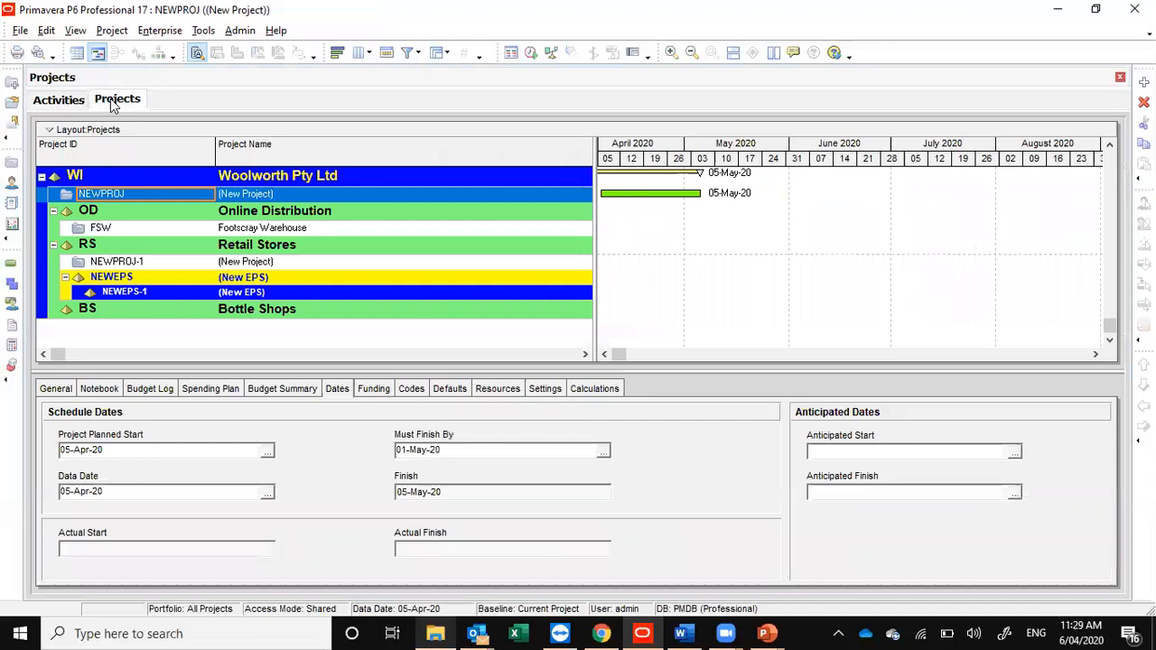
click(476, 450)
drag(475, 449, 334, 466)
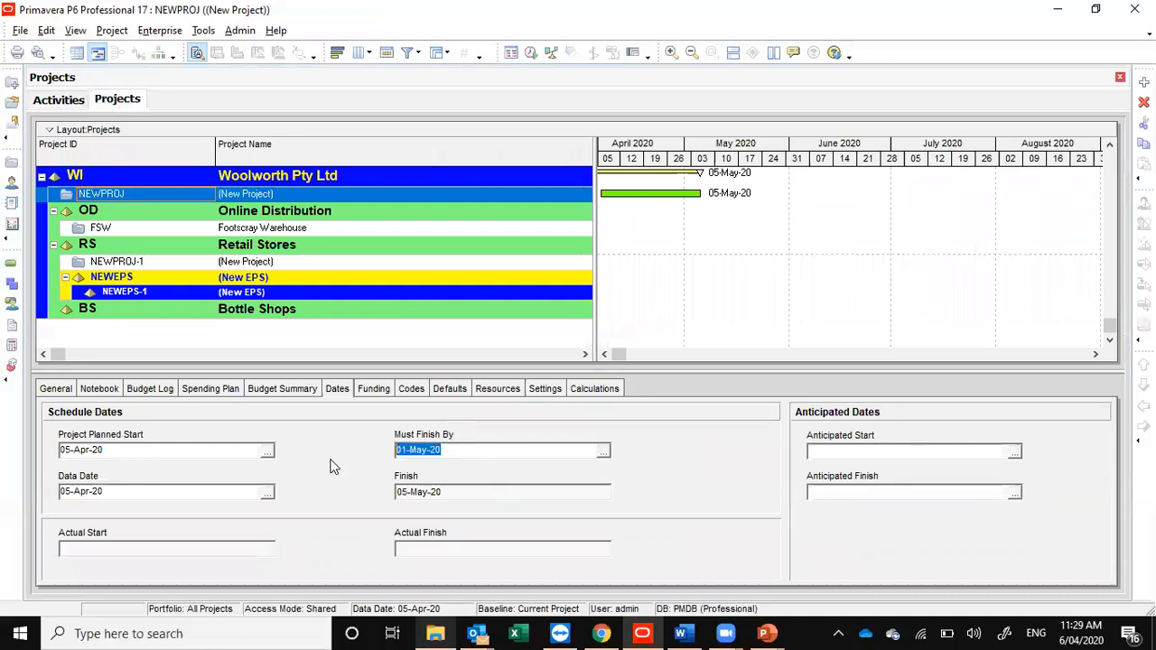
key(Delete)
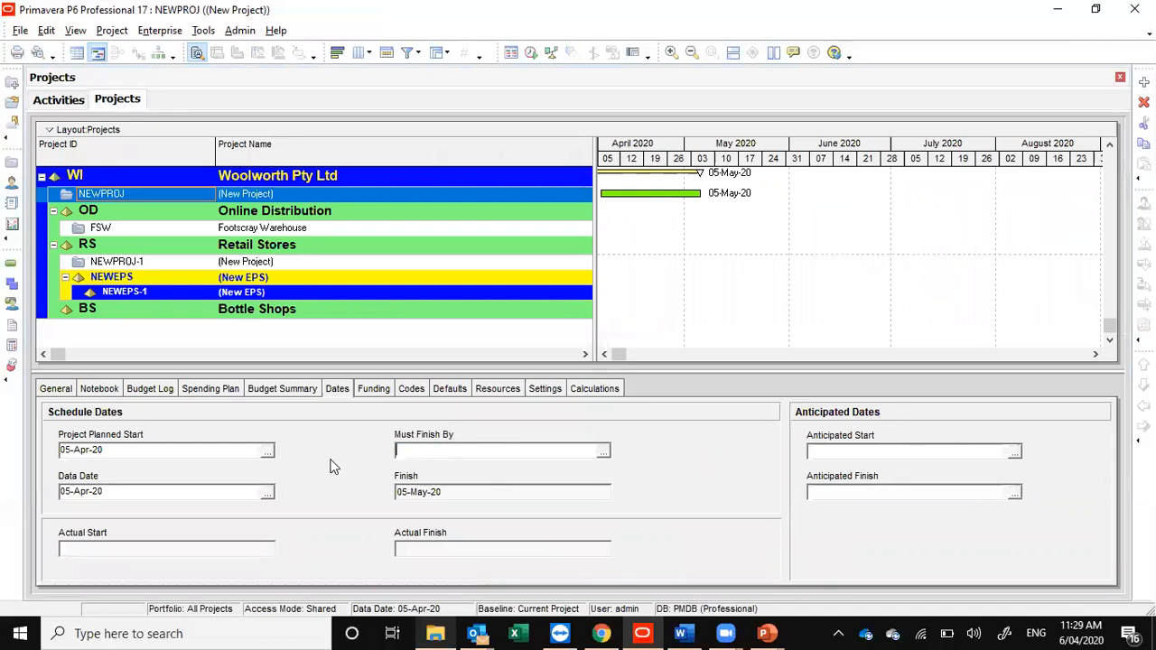
click(59, 99)
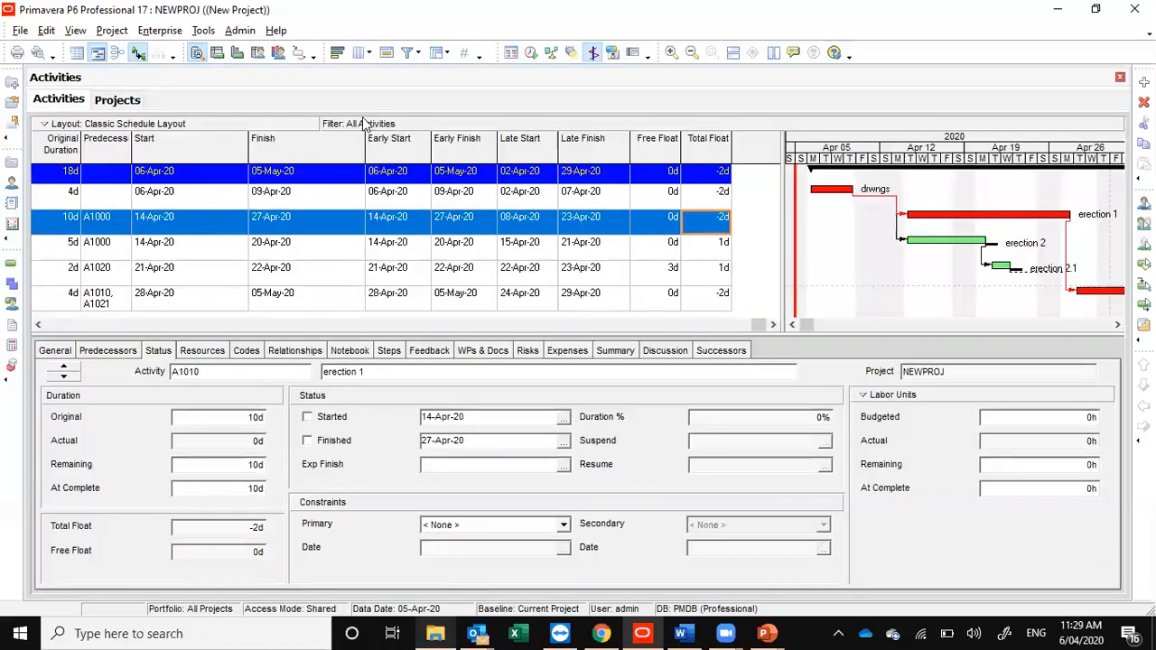
click(531, 53)
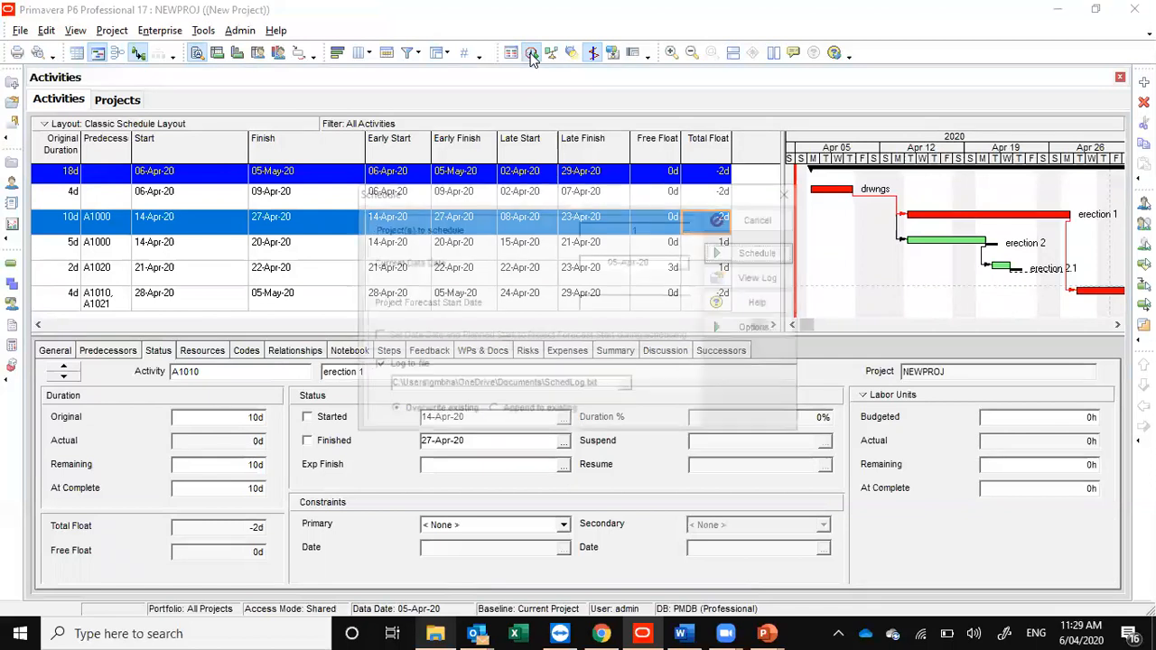
click(746, 254)
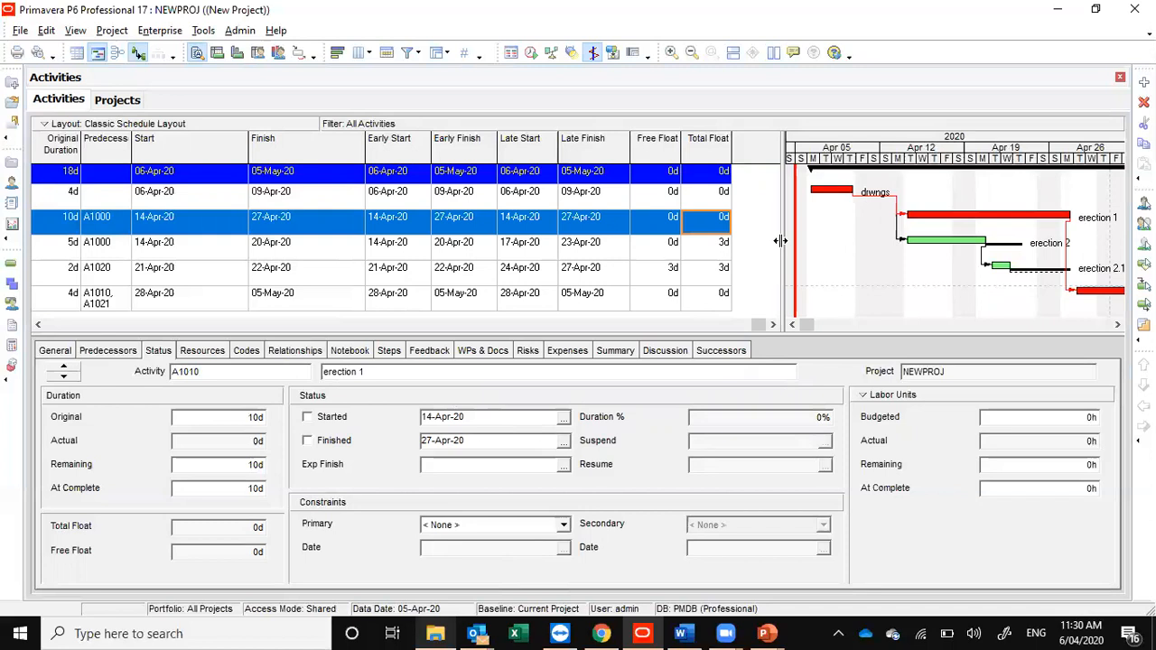
Step: Remove the Early Finish and Late Finish columns from the activity table
drag(782, 240, 739, 240)
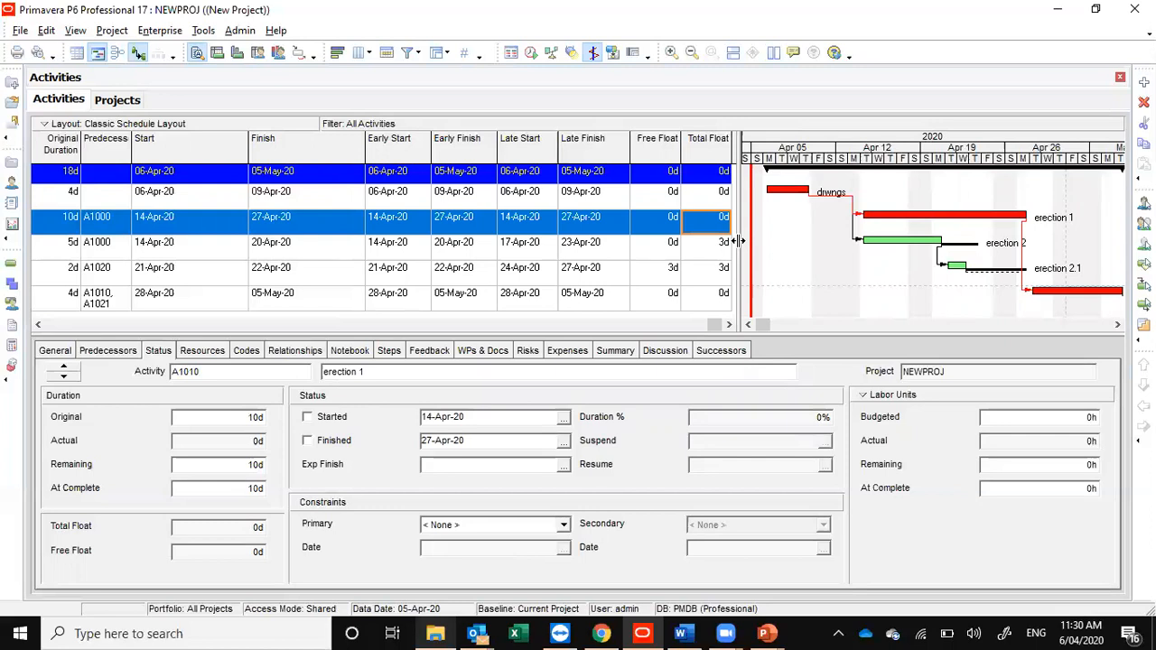
click(322, 249)
right_click(322, 250)
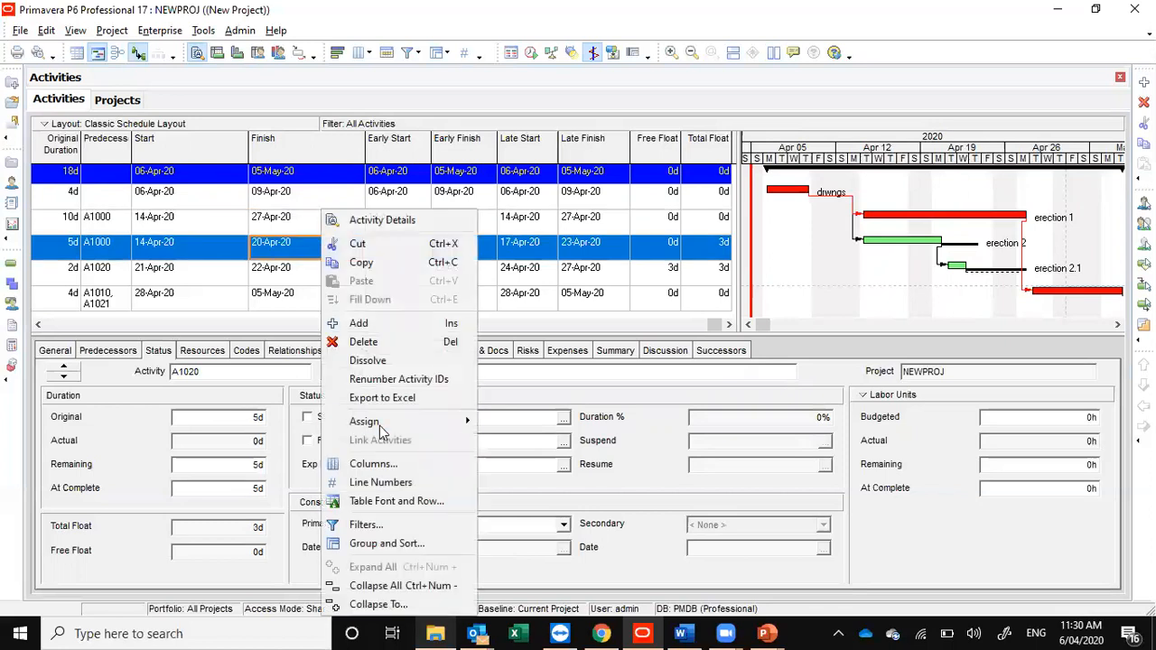
click(374, 463)
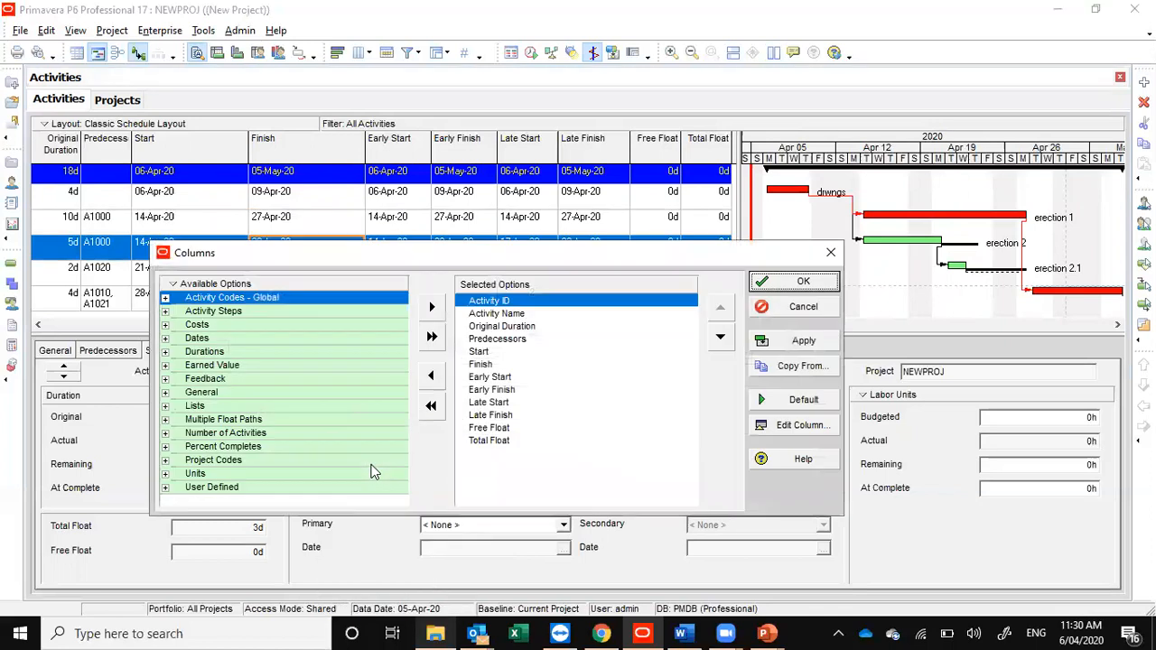
double_click(505, 390)
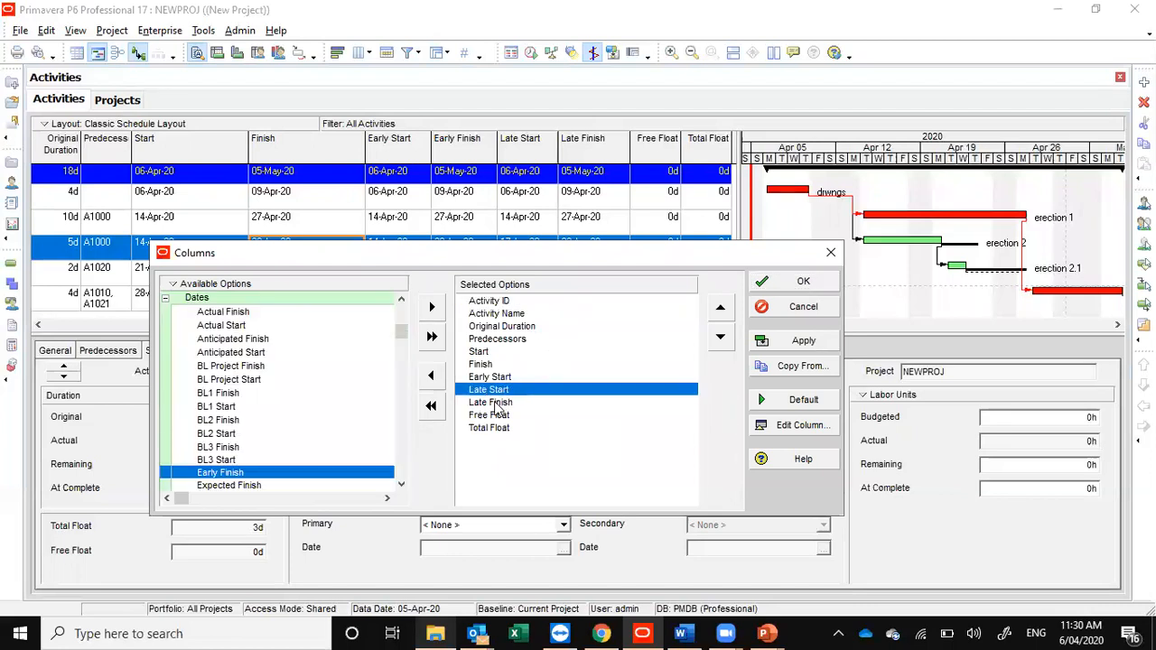
double_click(497, 401)
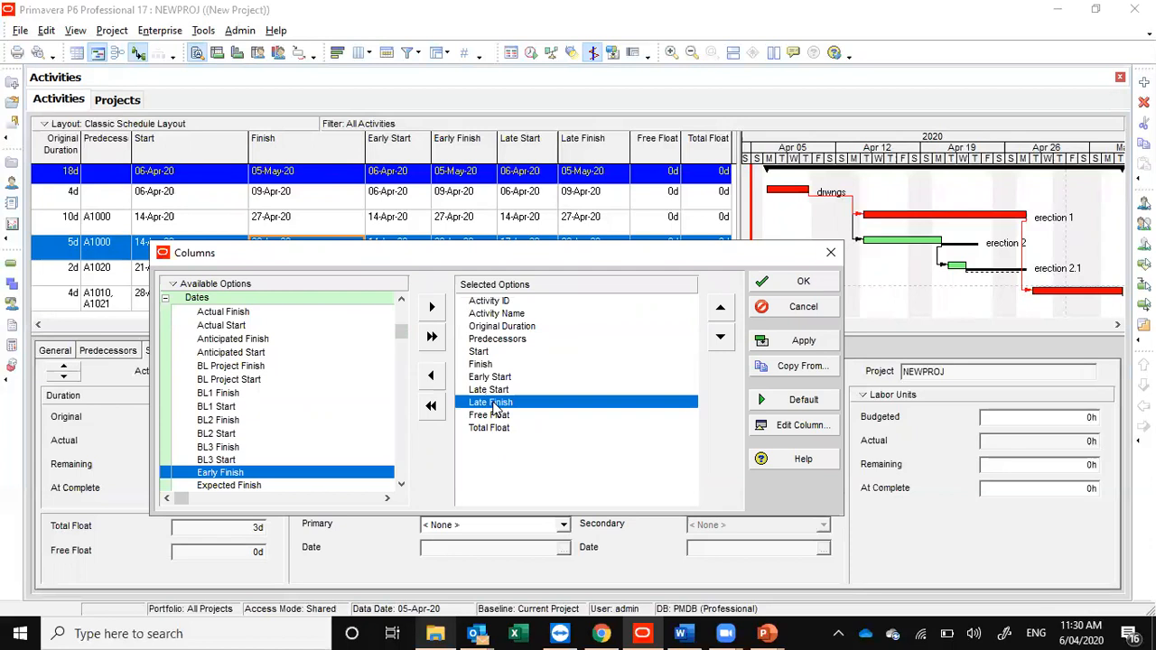
click(788, 344)
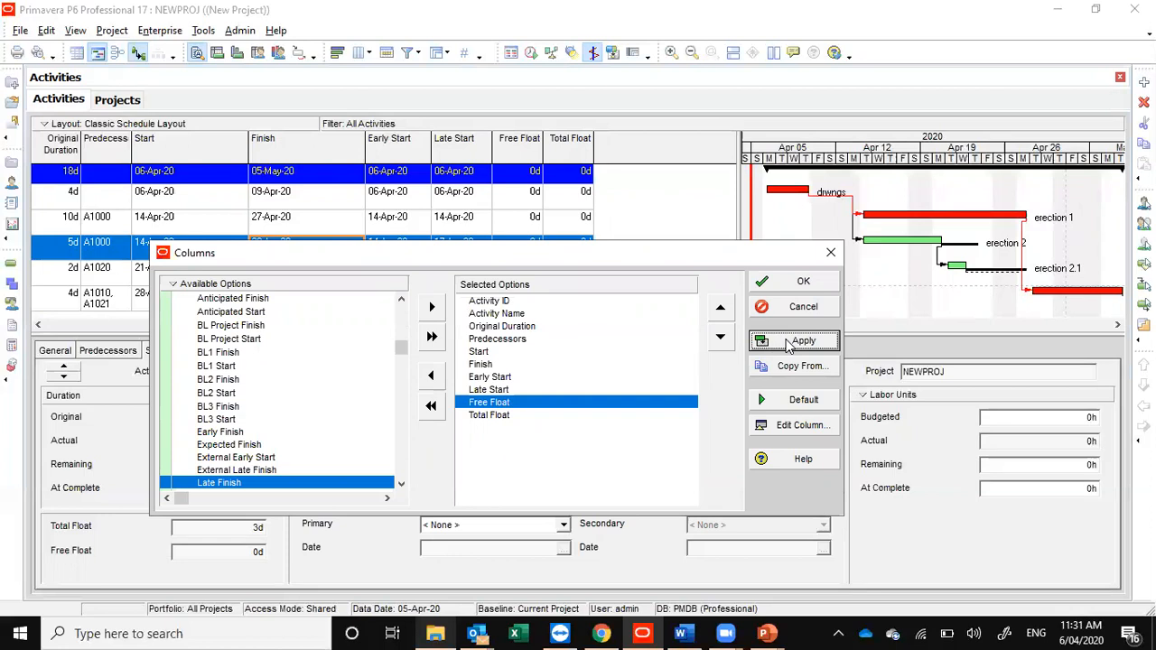
click(790, 346)
click(804, 345)
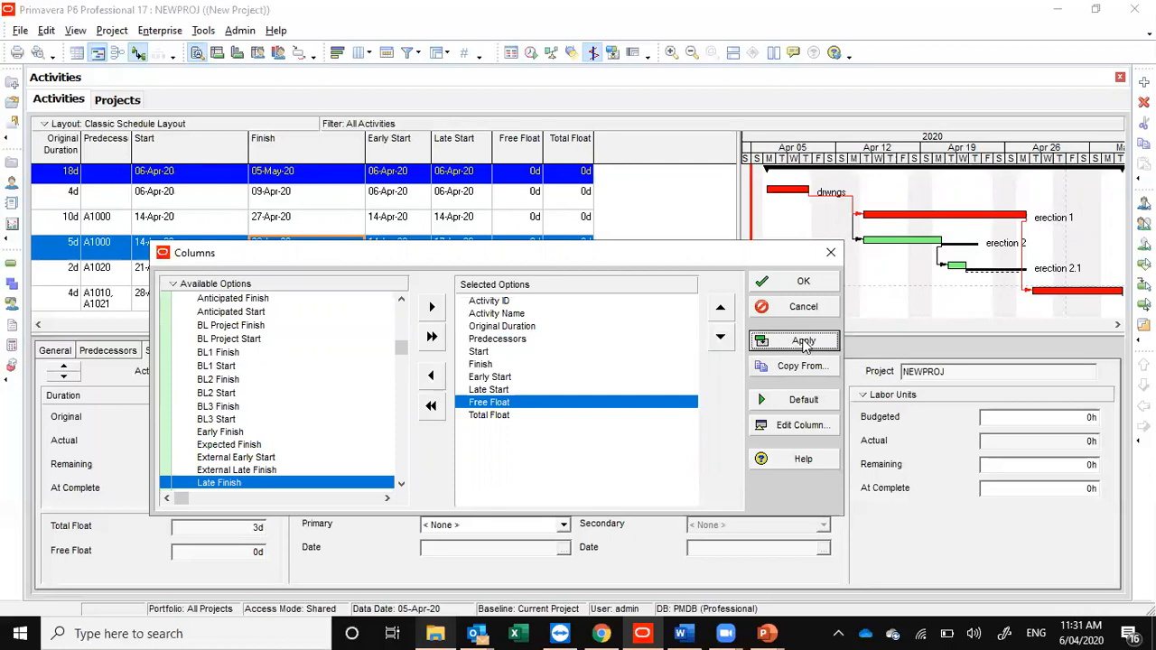
click(802, 284)
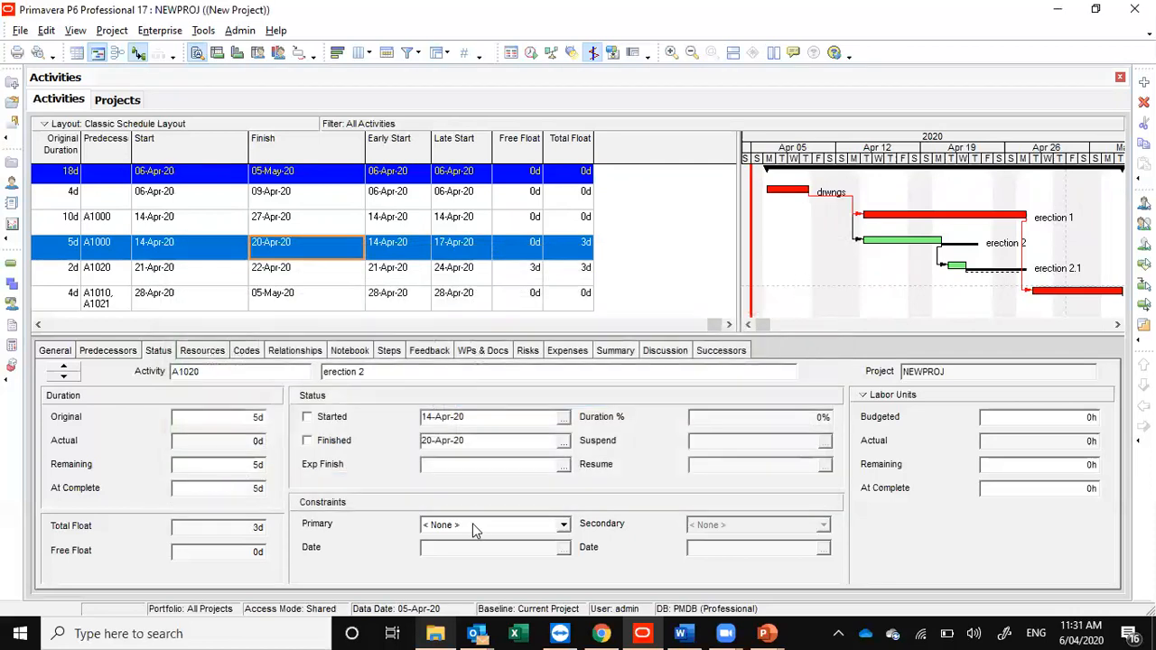
Step: Dissolve activity A1021, erection 2.1, and reschedule the project
click(214, 271)
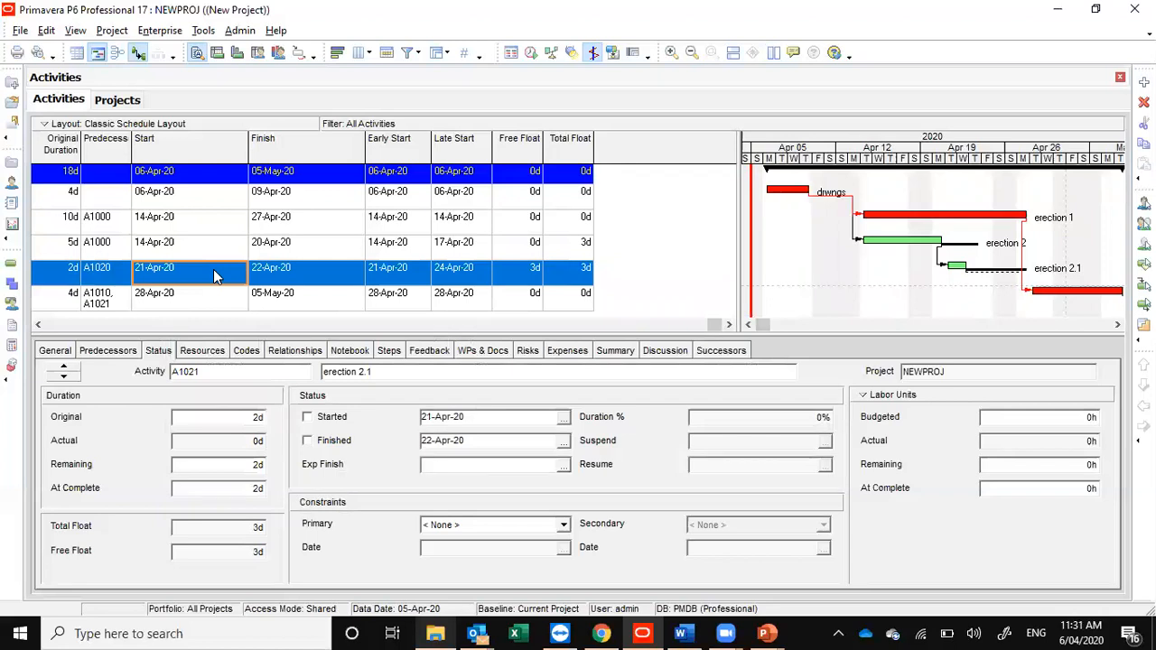
right_click(214, 271)
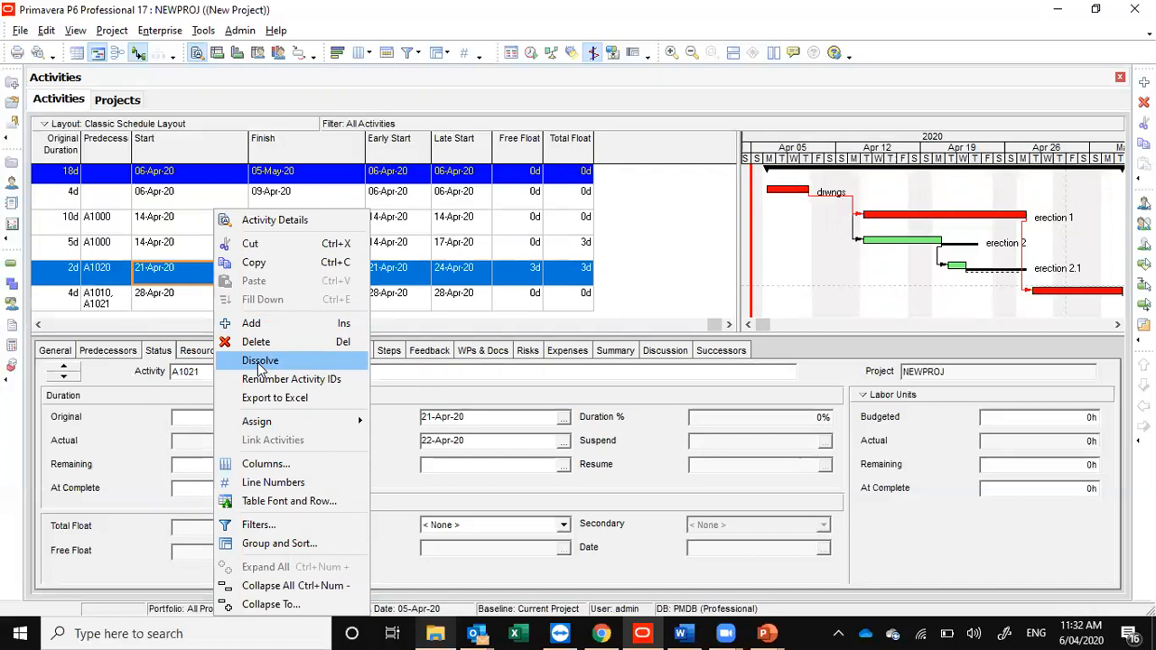
click(260, 362)
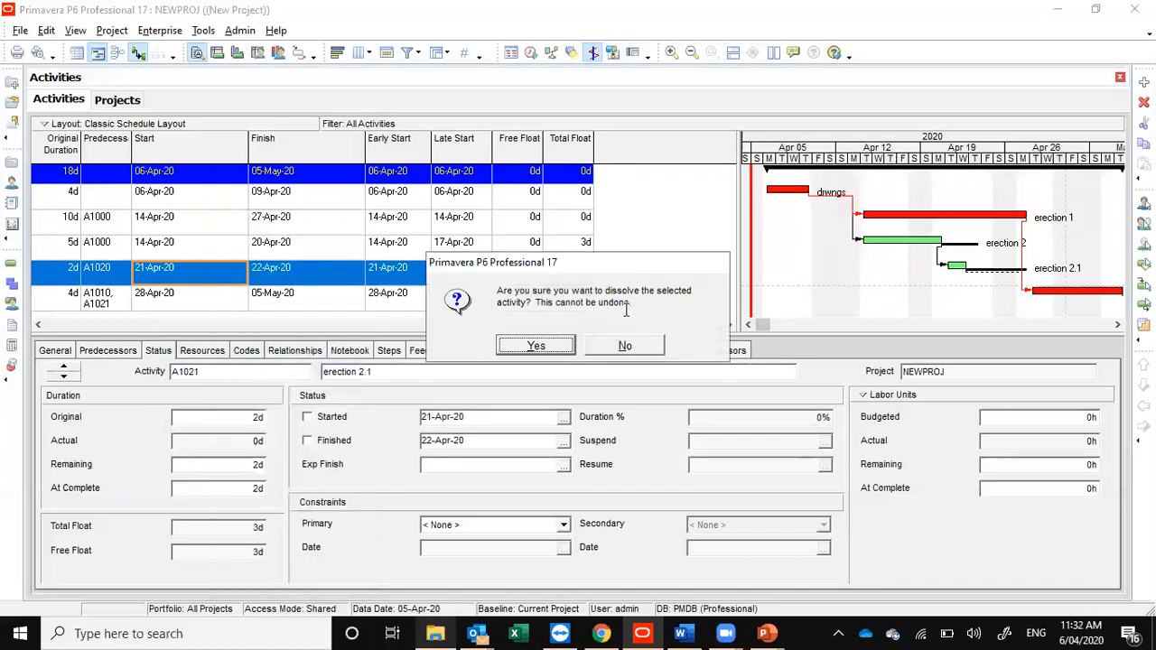
click(538, 346)
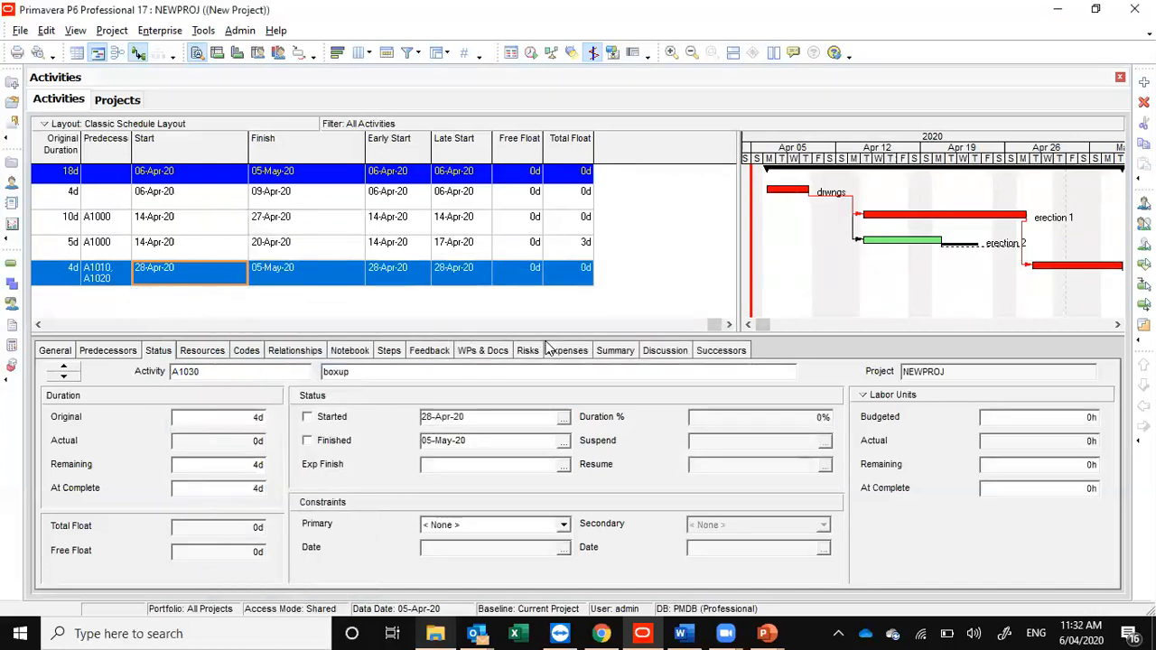
click(530, 53)
click(752, 251)
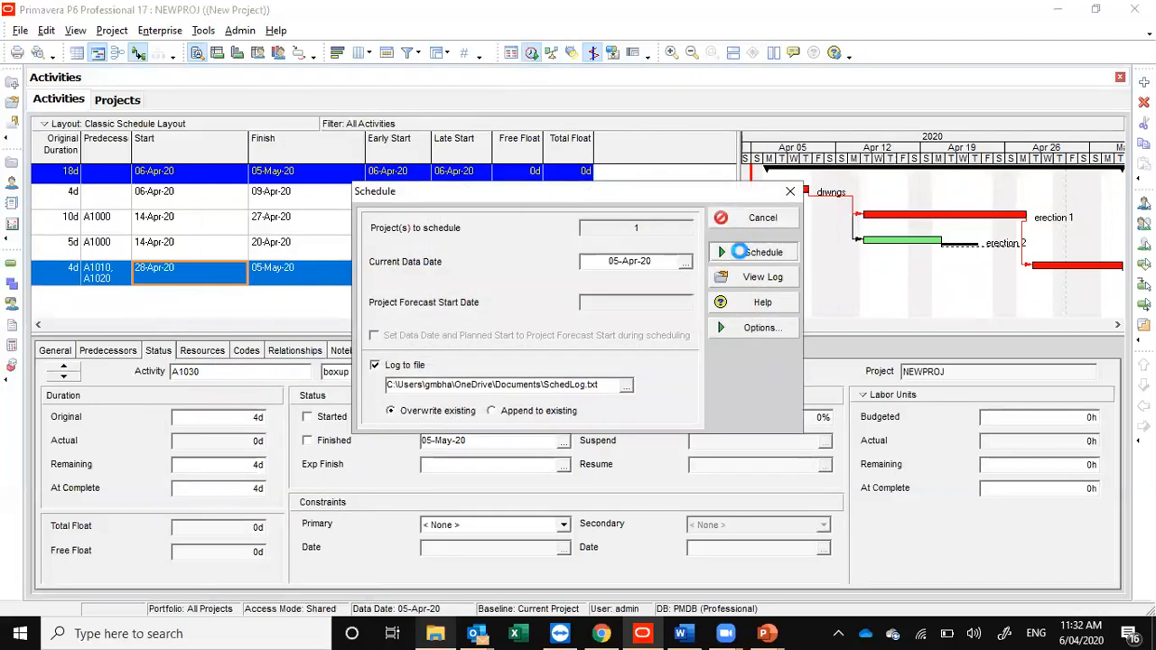
click(476, 633)
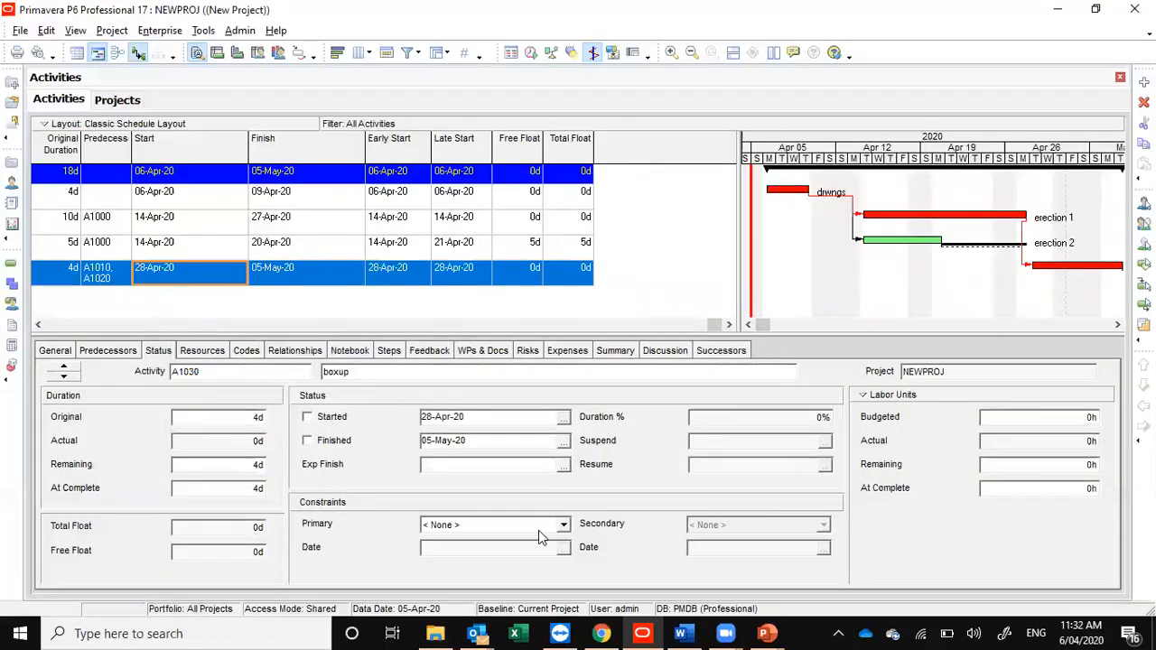
Step: Set the primary constraint of activity A1030, boxup, to As Late As Possible and reschedule the project
click(563, 526)
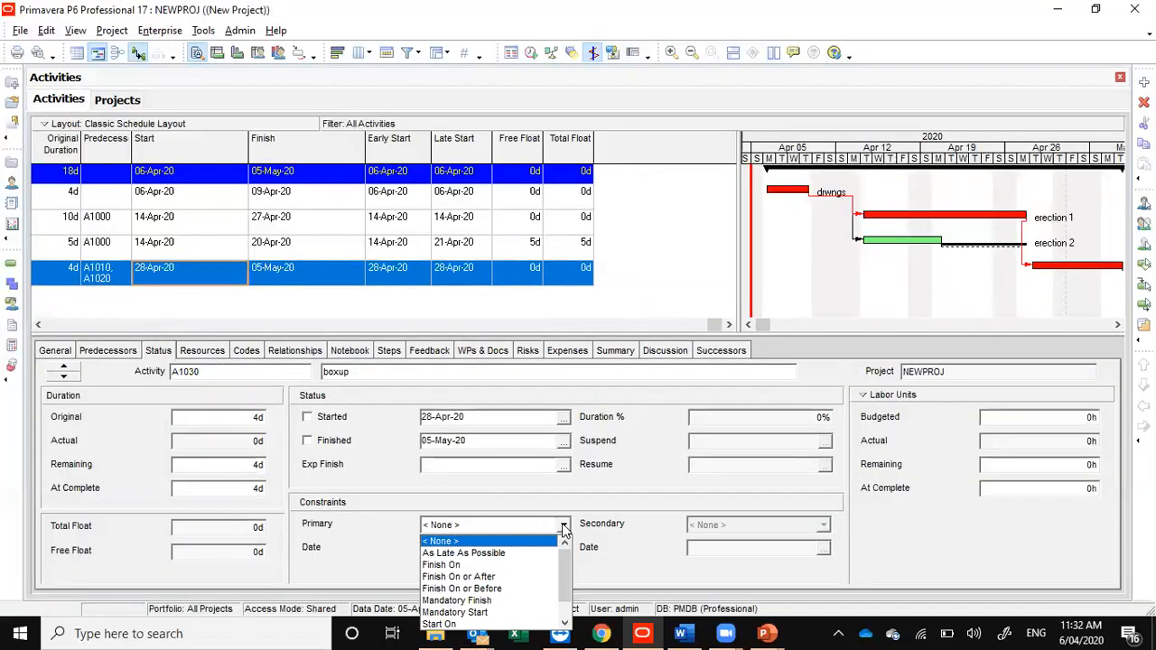
click(519, 553)
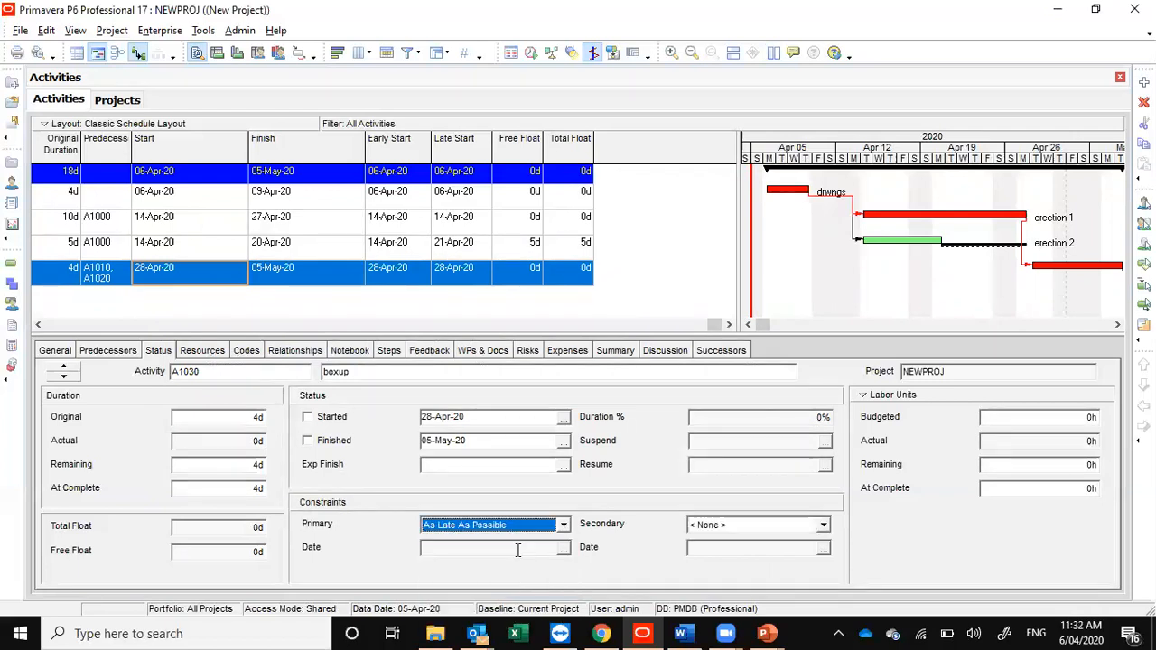
click(531, 53)
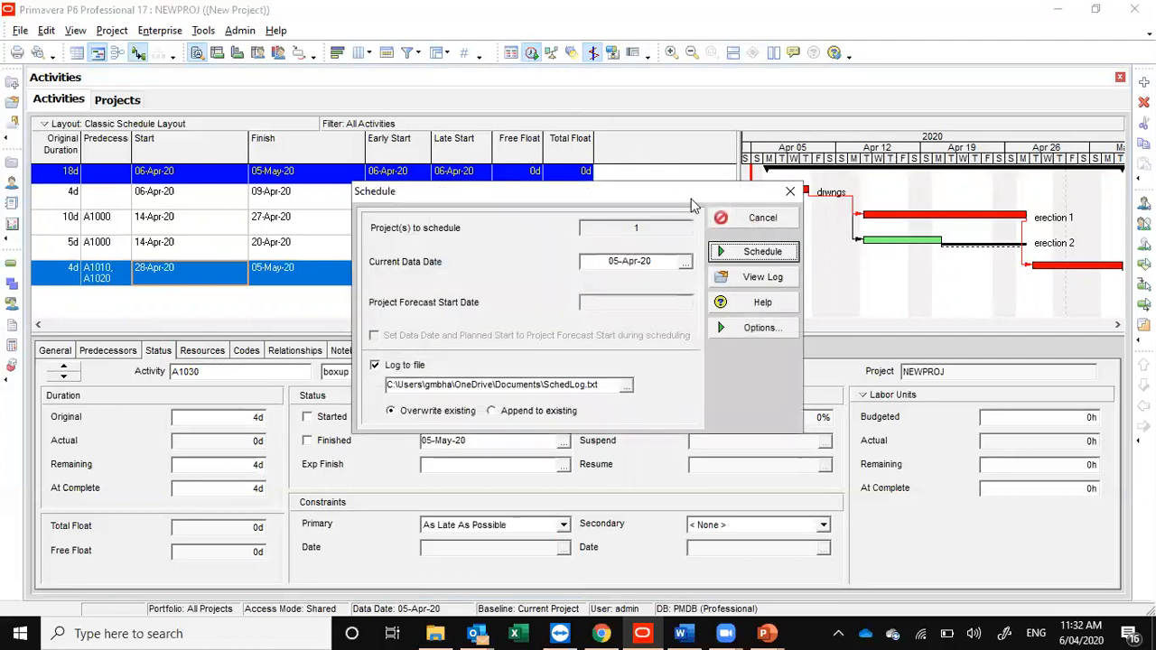
click(728, 251)
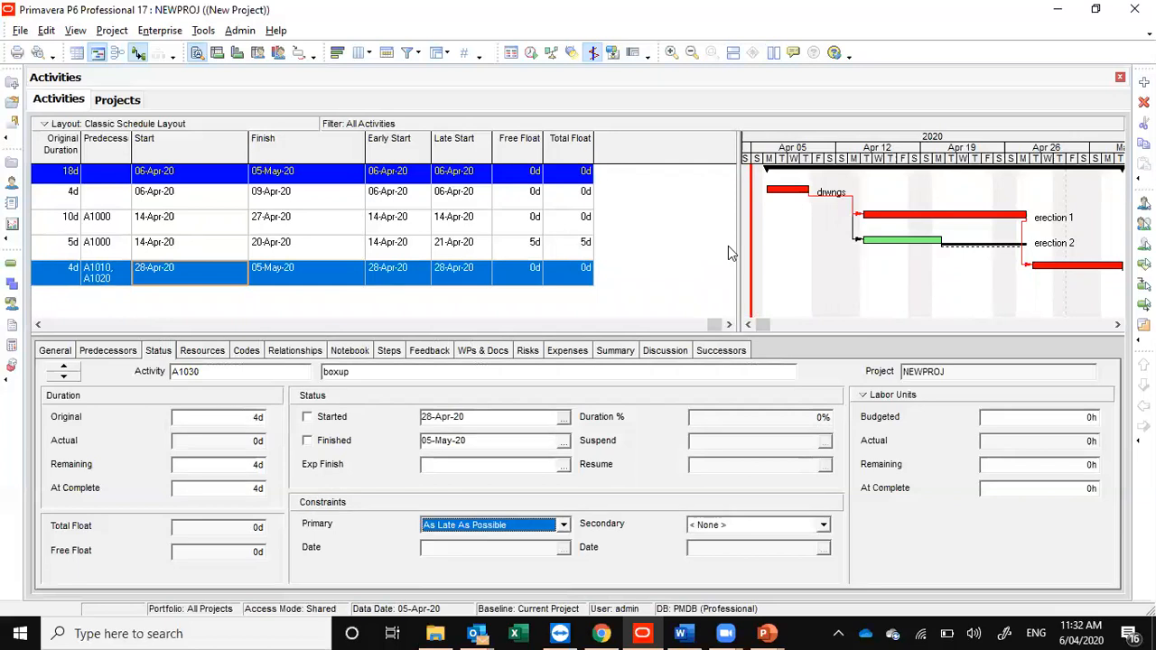
Step: Reset the primary constraint of activity A1030, boxup, to None and reschedule the project
click(564, 527)
click(563, 546)
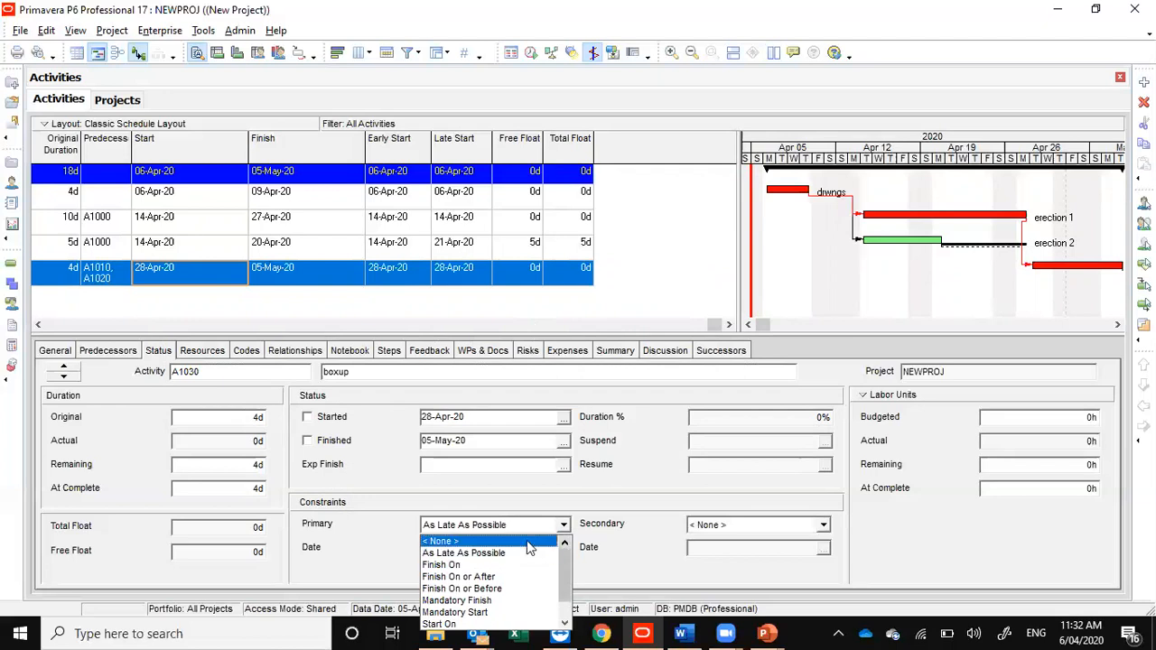
click(530, 542)
click(531, 53)
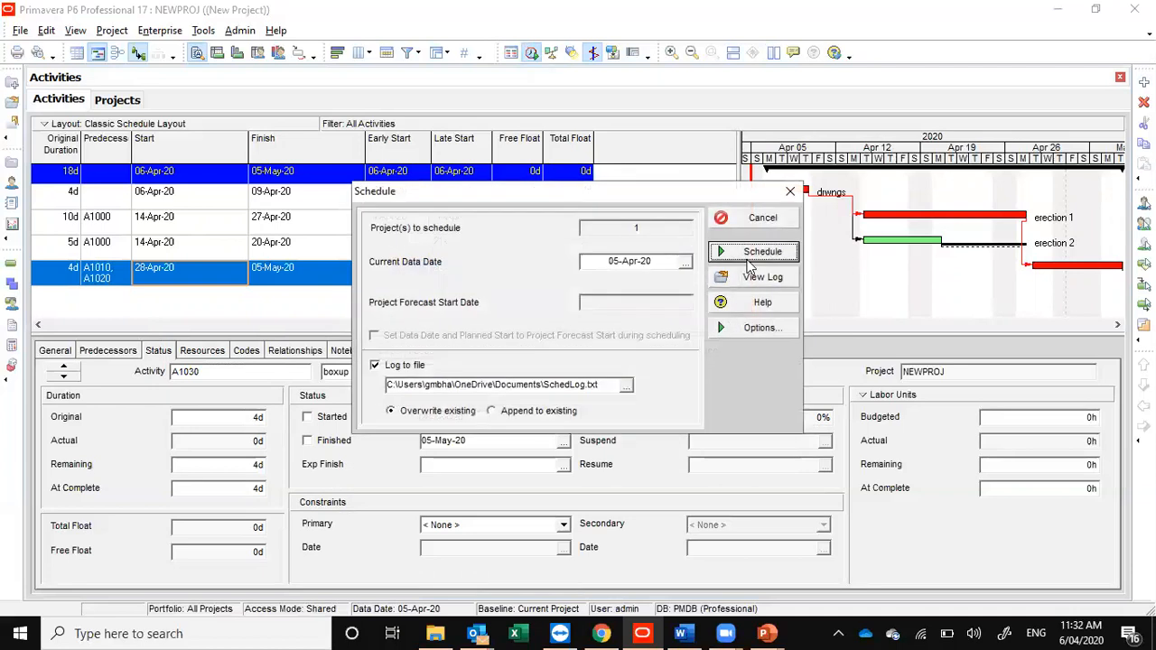
click(744, 254)
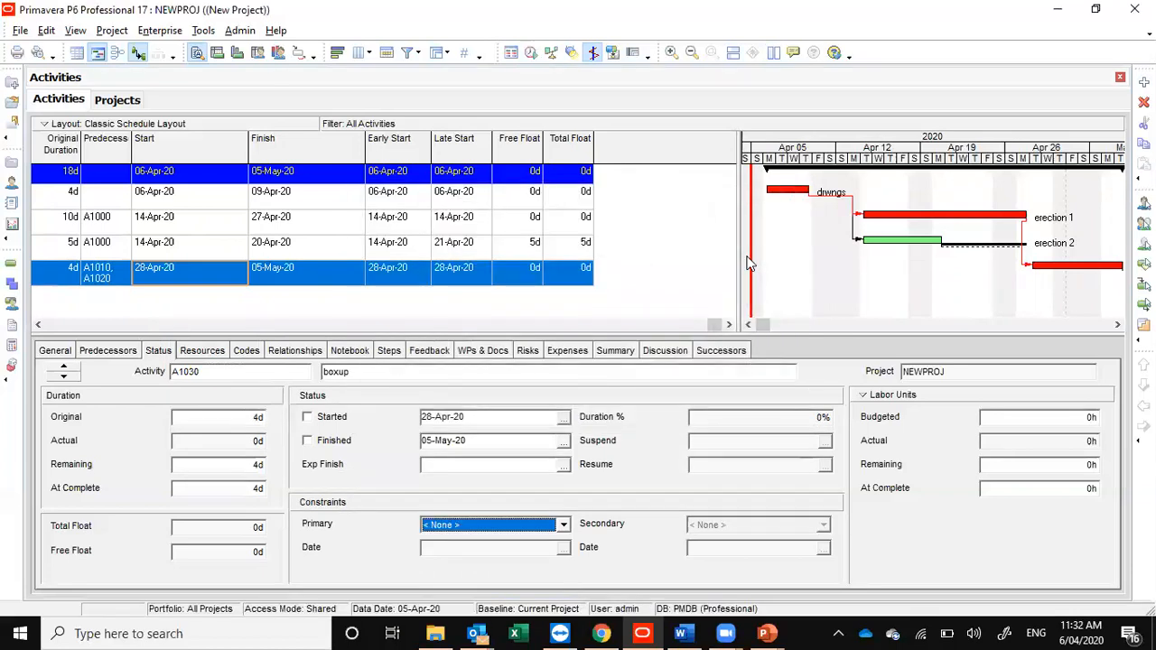
Step: Set the primary constraint of activity A1020, erection 2, to As Late As Possible and reschedule the project
click(575, 245)
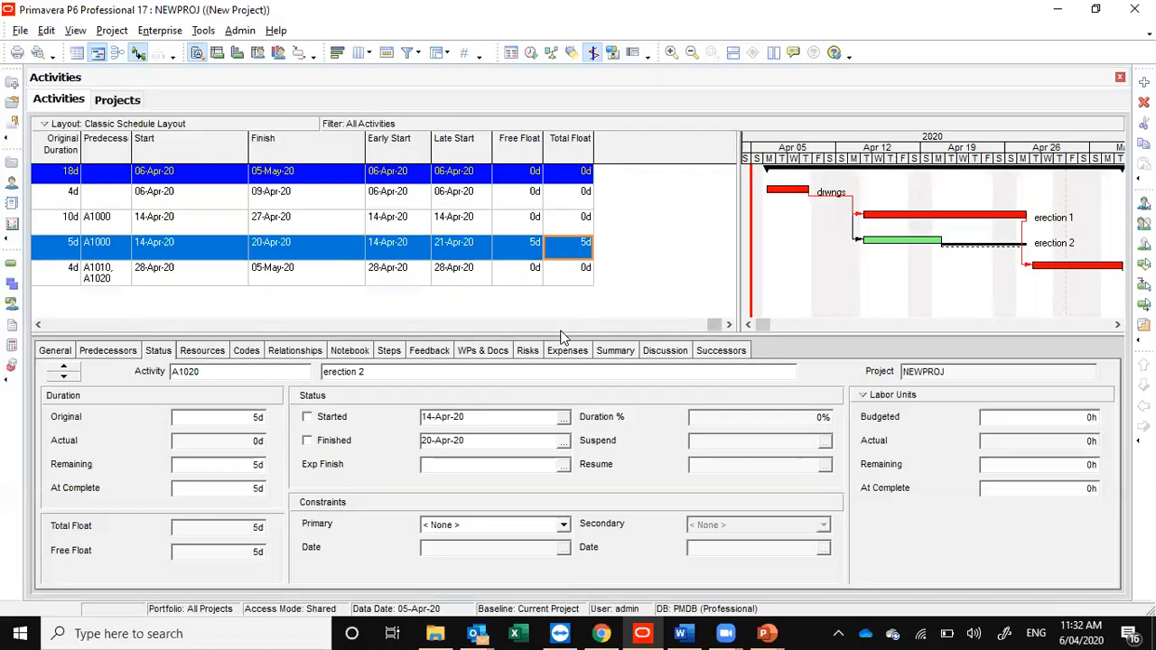
click(562, 526)
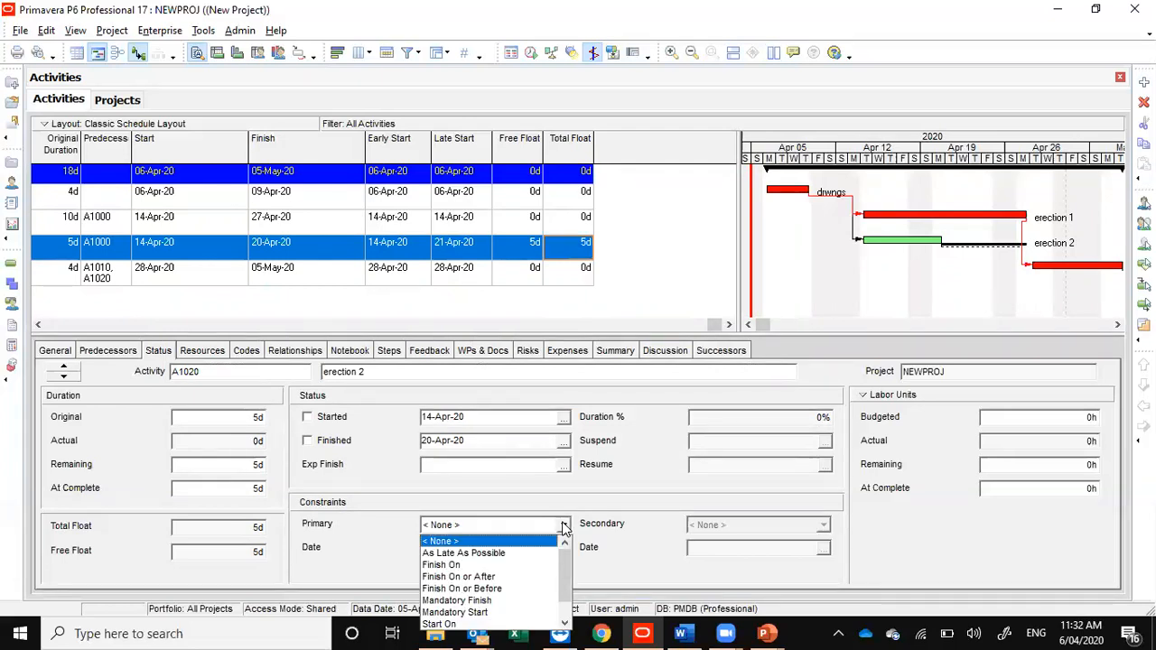
click(488, 553)
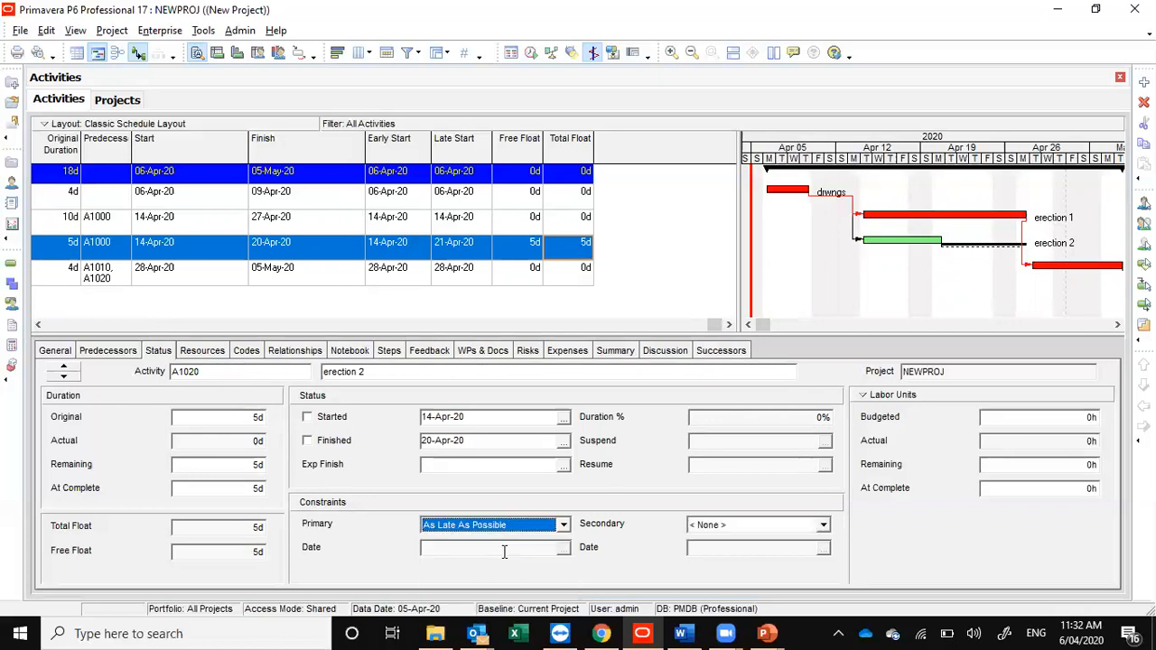
click(531, 54)
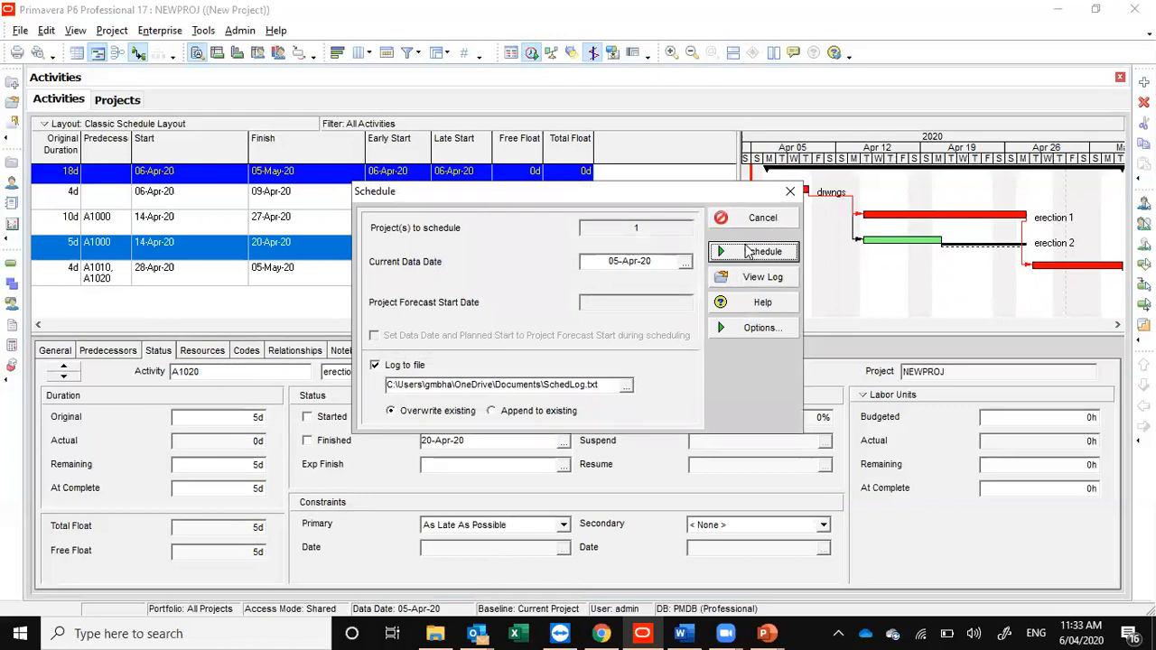
click(748, 257)
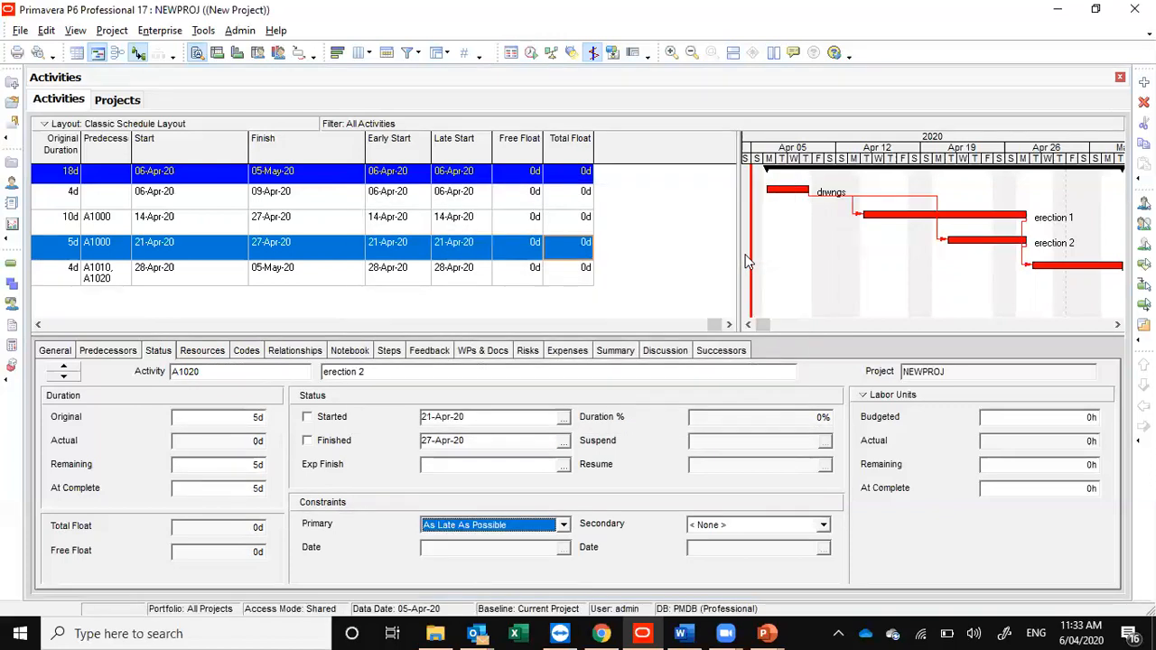
Step: Reset the primary constraint of activity A1020, erection 2, to None and reschedule the project
click(563, 525)
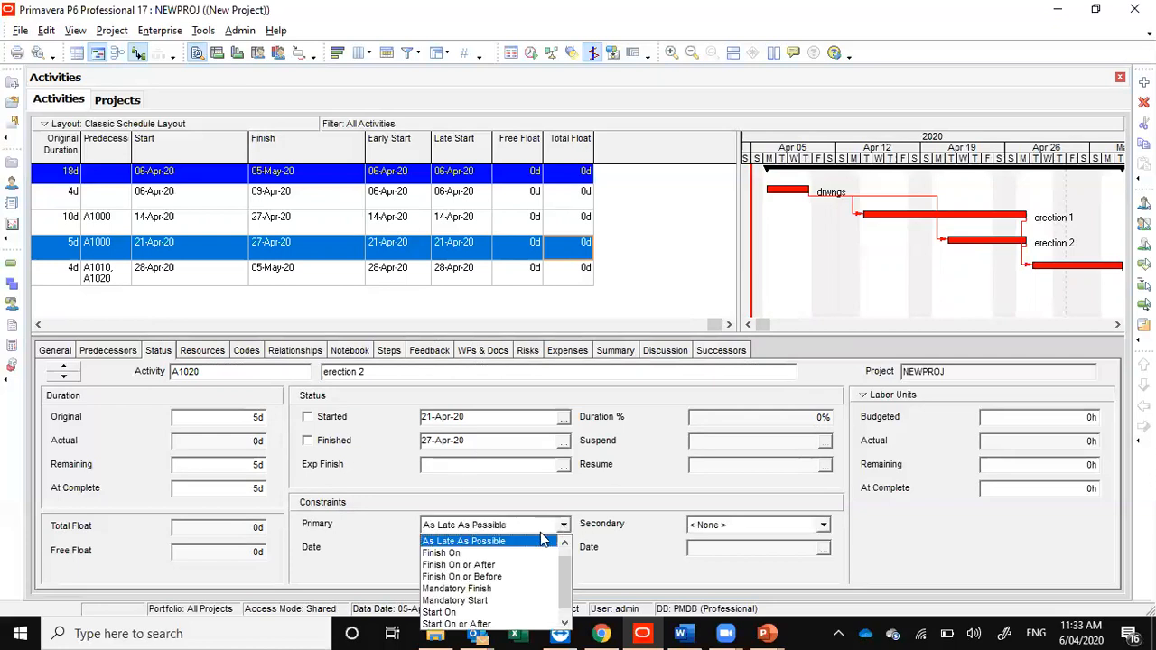
drag(565, 566, 565, 546)
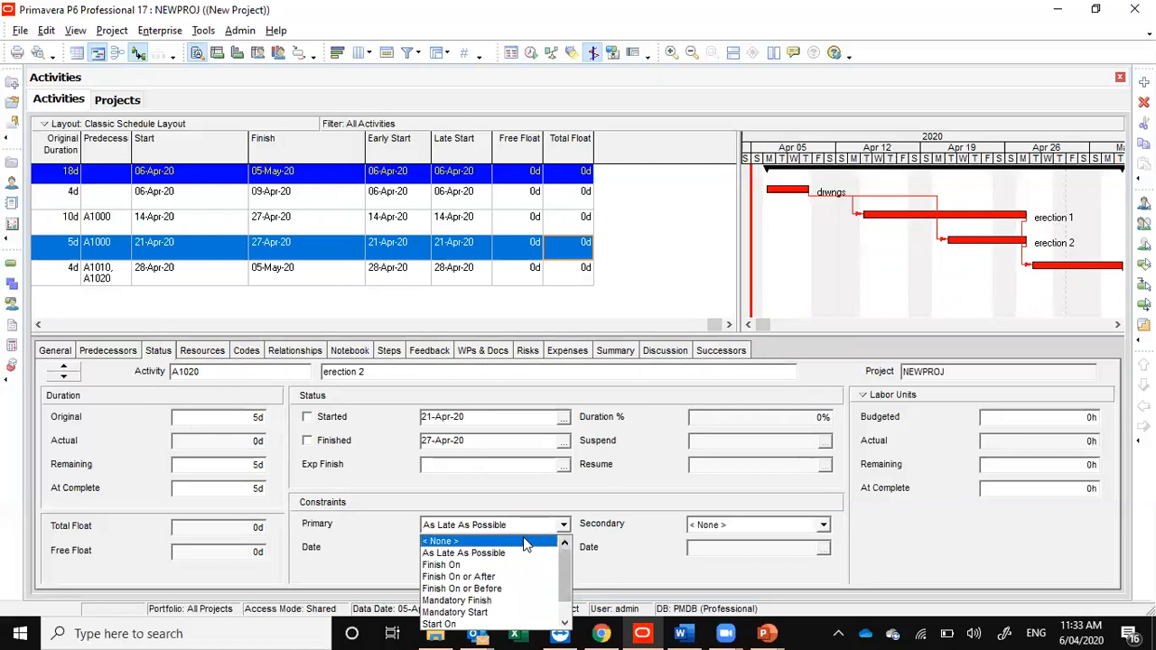
click(527, 541)
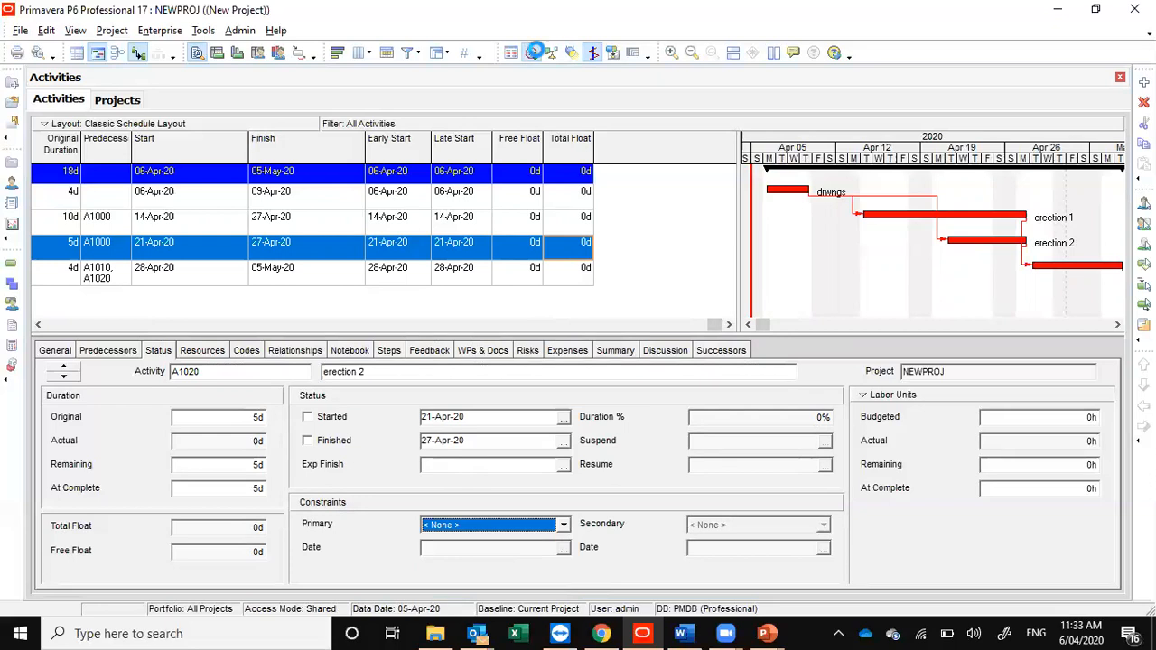
click(534, 51)
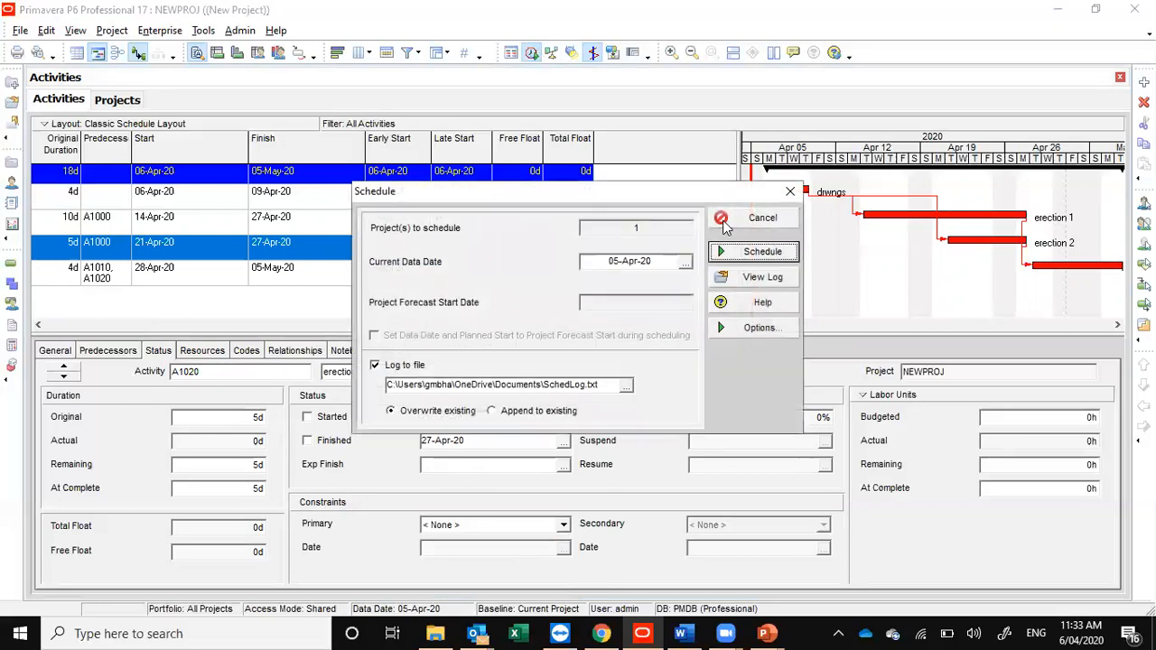
click(763, 251)
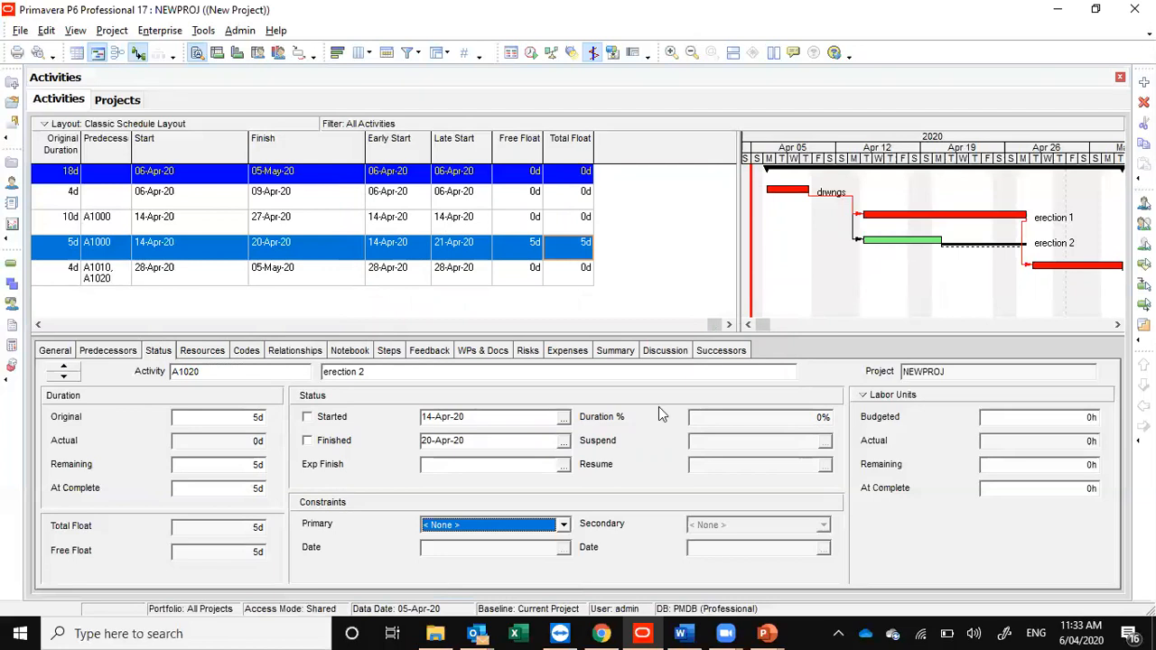
Step: Apply a Start On primary constraint dated 14-Apr-20 to activity A1020, erection 2, and reschedule the project
click(563, 525)
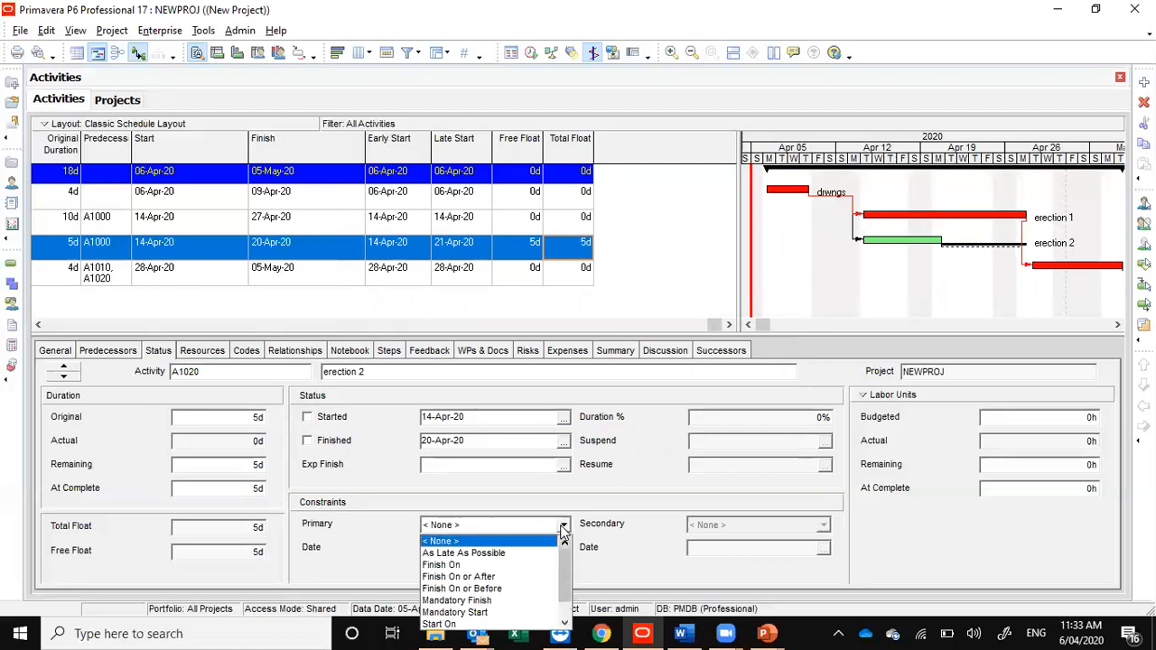
click(460, 619)
mouse_move(435, 633)
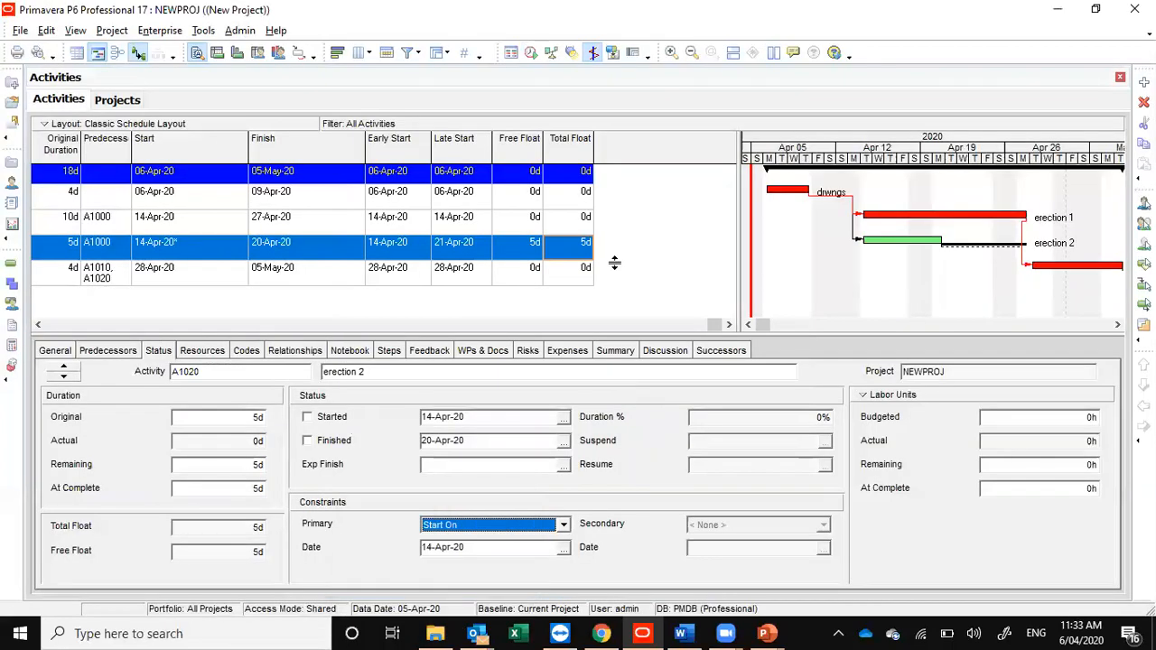
click(533, 53)
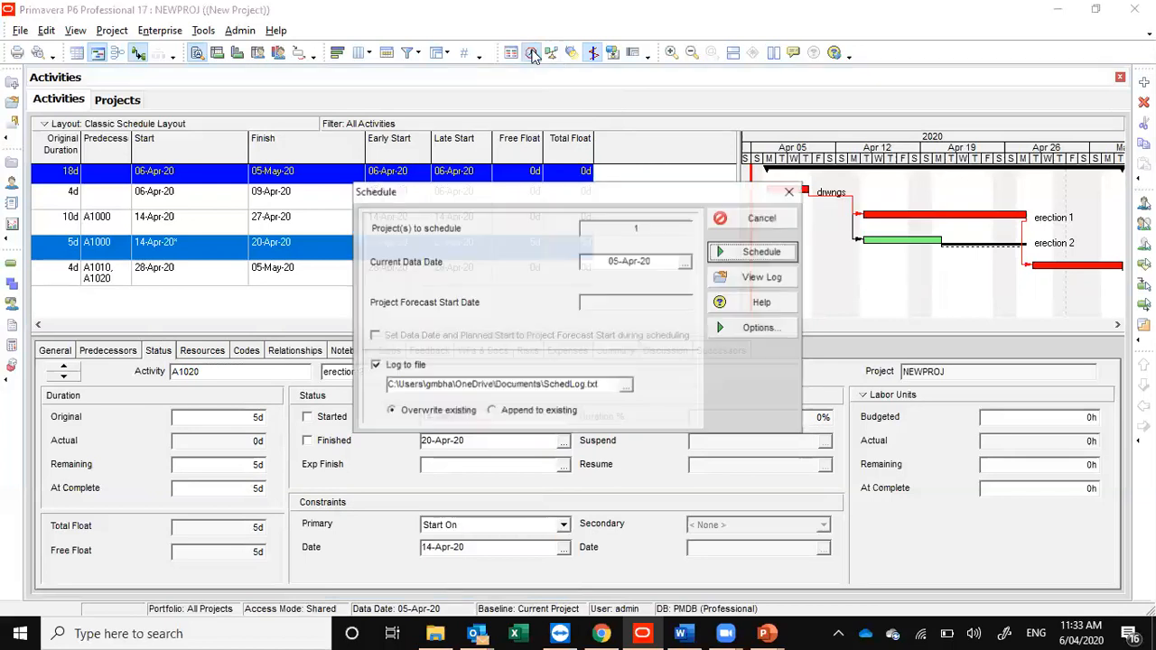
click(742, 252)
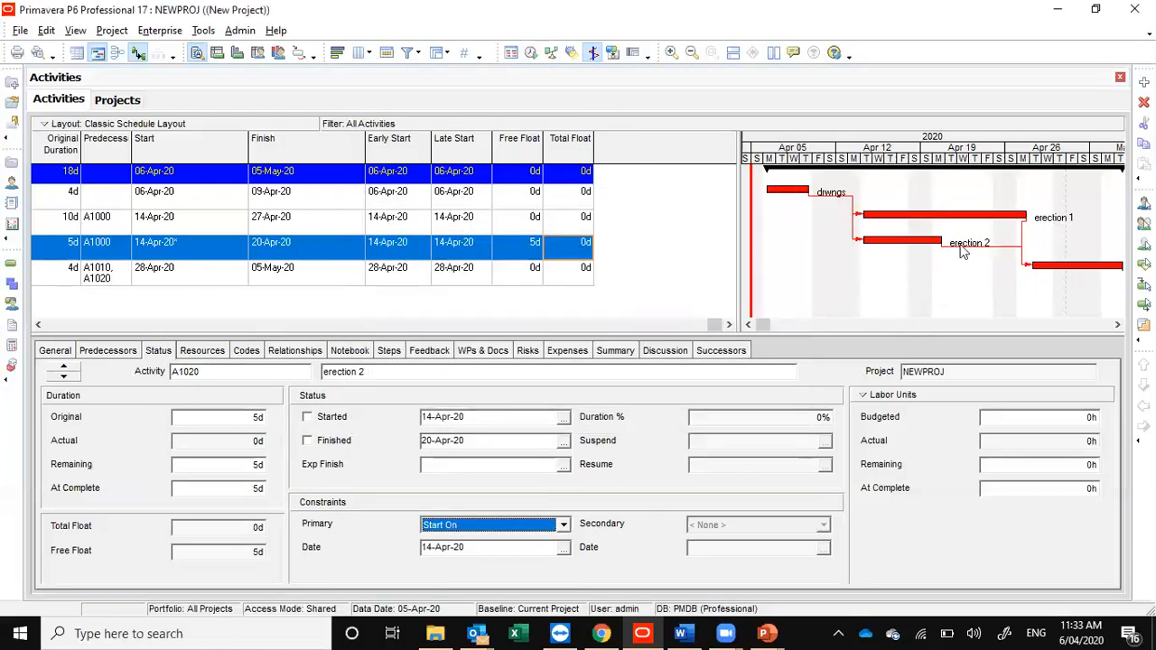
Step: Change the Start On constraint date of activity A1020, erection 2, to 16-Apr-20 and reschedule the project
click(974, 223)
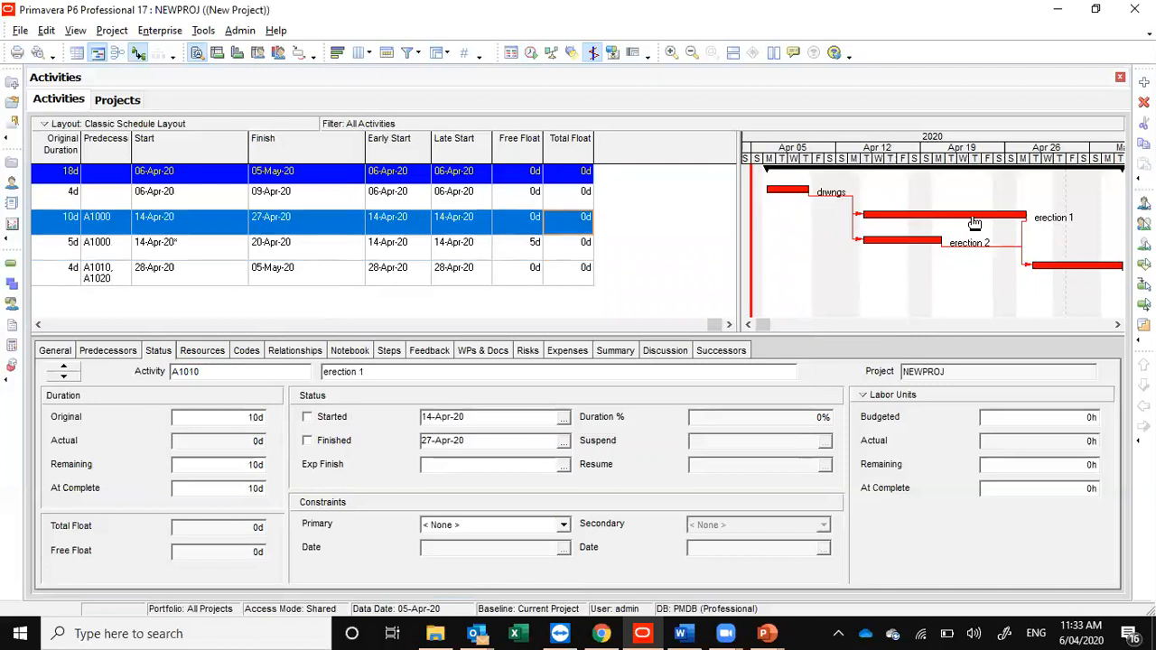
click(901, 244)
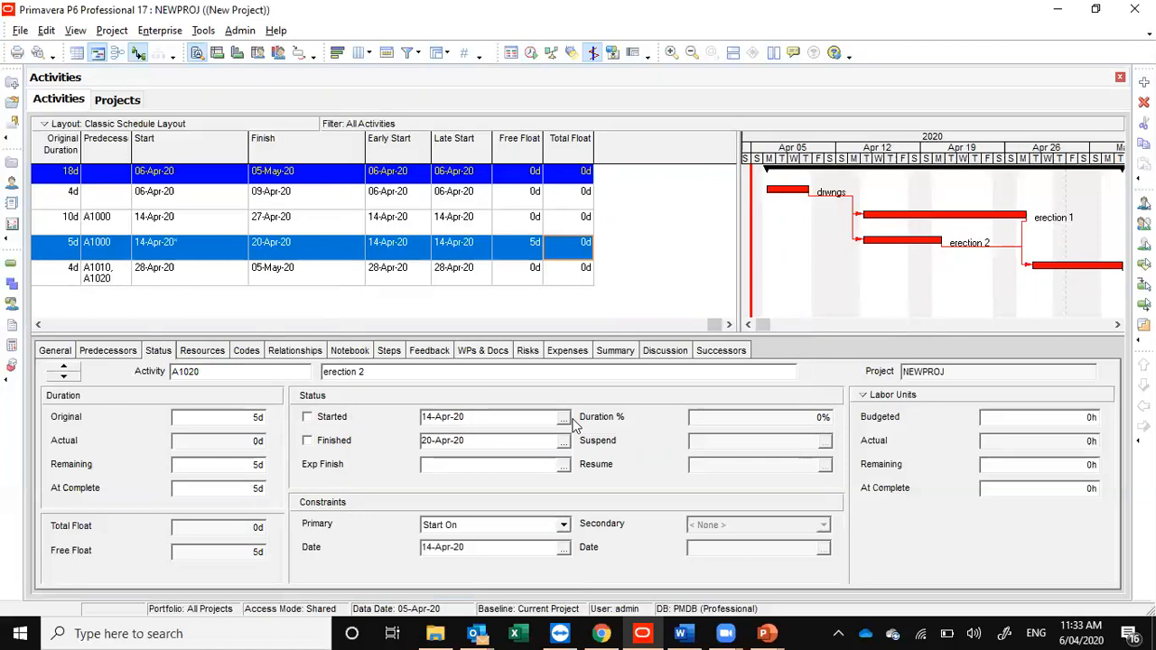
click(562, 548)
click(576, 383)
click(527, 517)
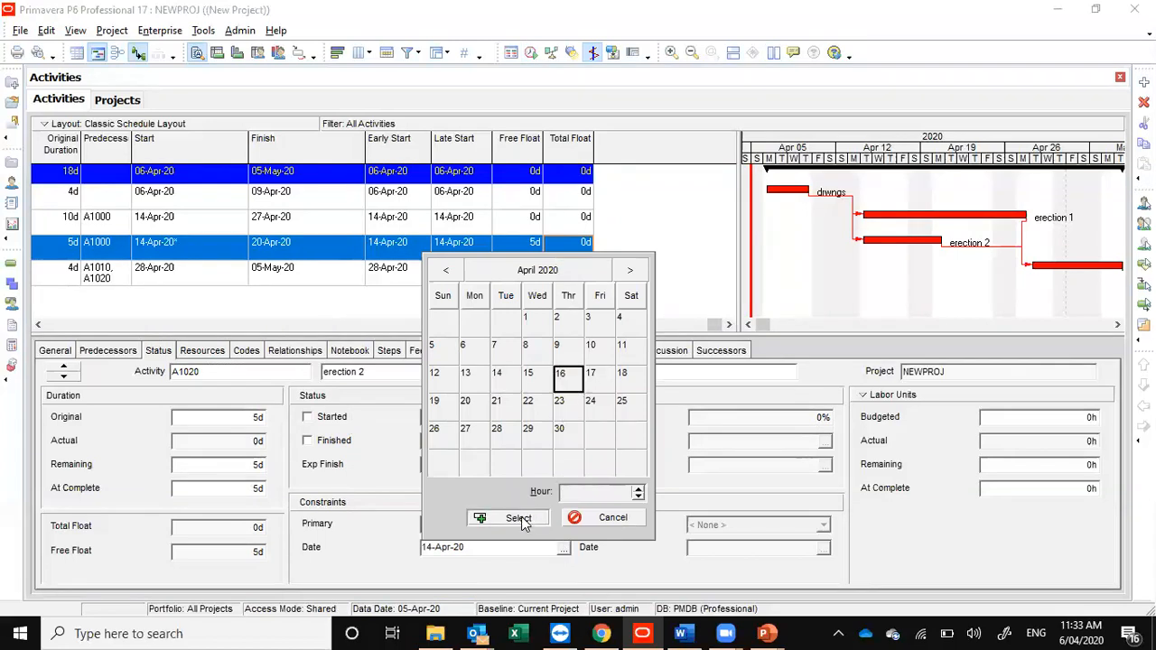
click(531, 52)
click(733, 257)
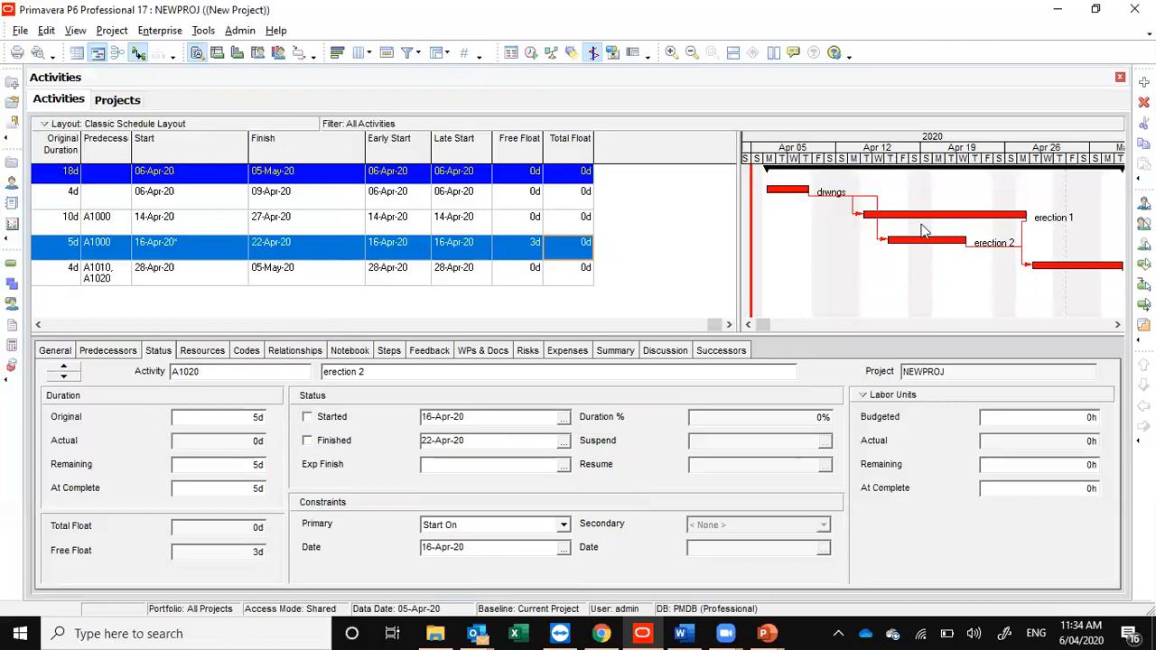
Step: Remove the Start On constraint from activity A1020, erection 2, by setting its primary constraint to None, and reschedule the project
click(921, 221)
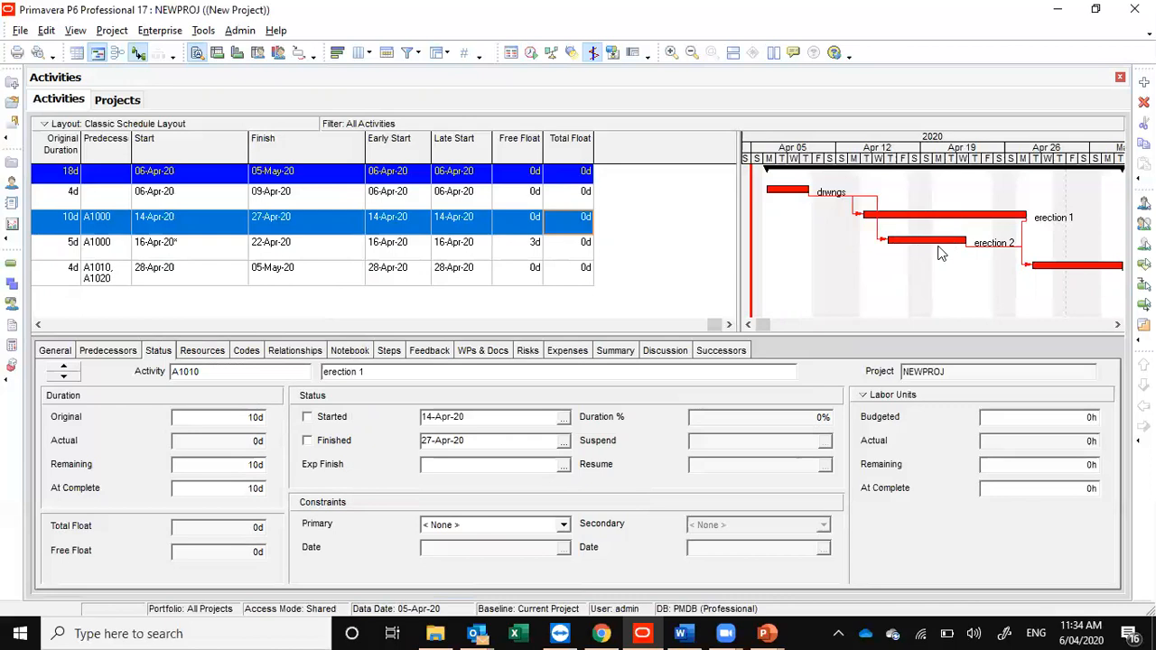
click(918, 245)
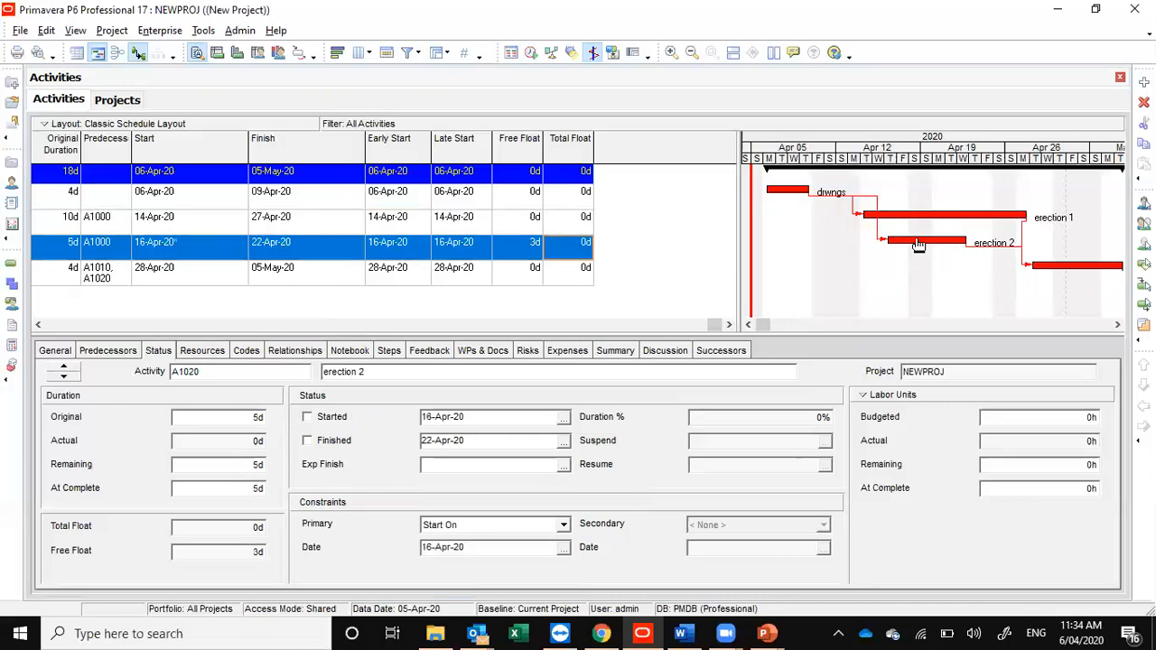
click(563, 527)
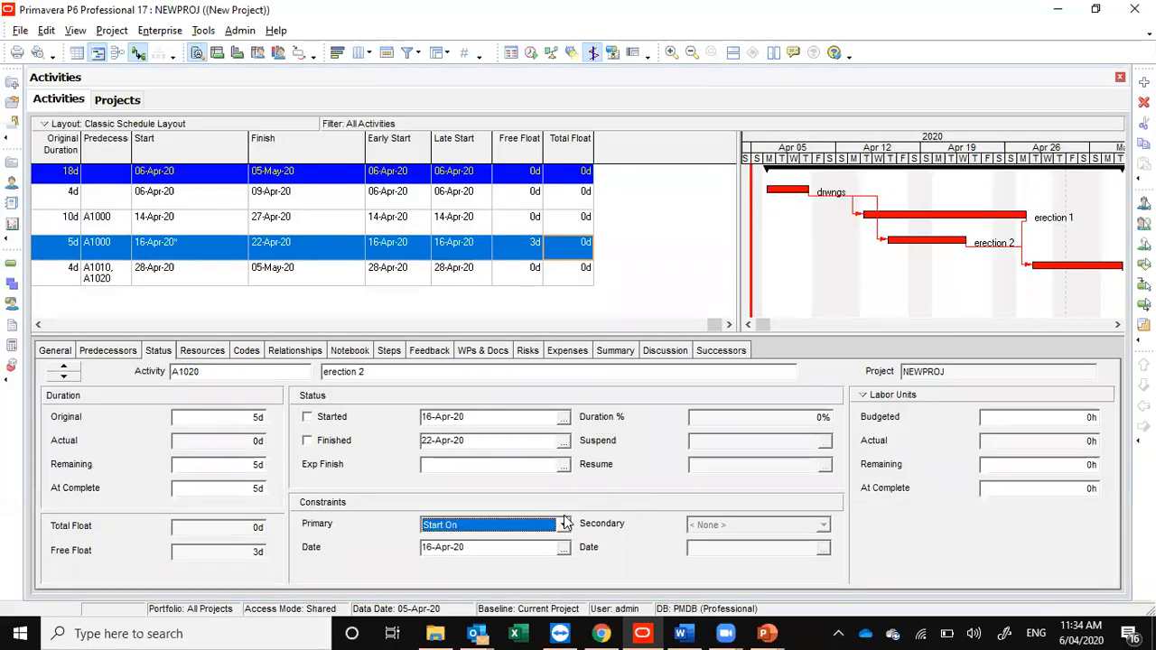
click(562, 528)
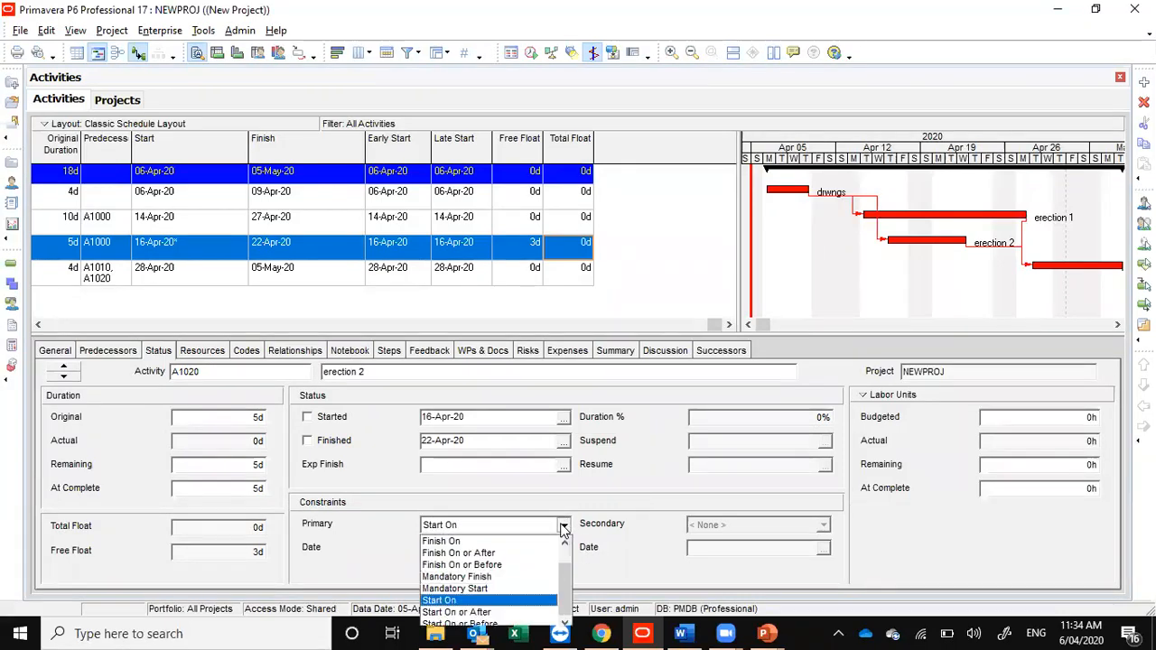
click(565, 548)
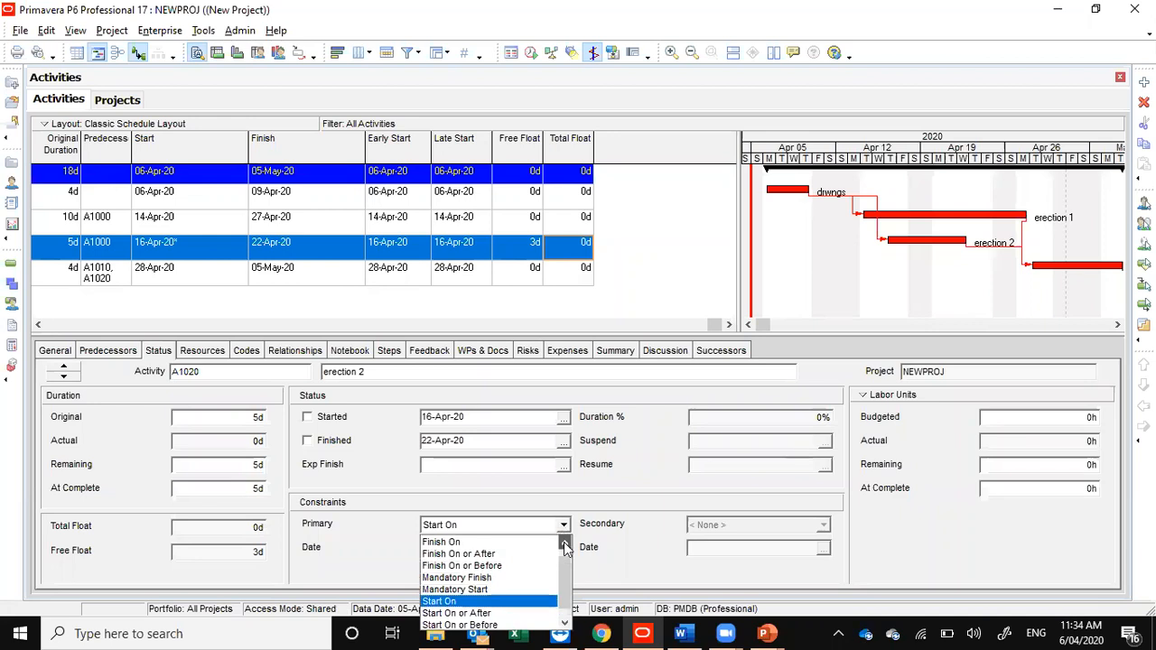
click(565, 546)
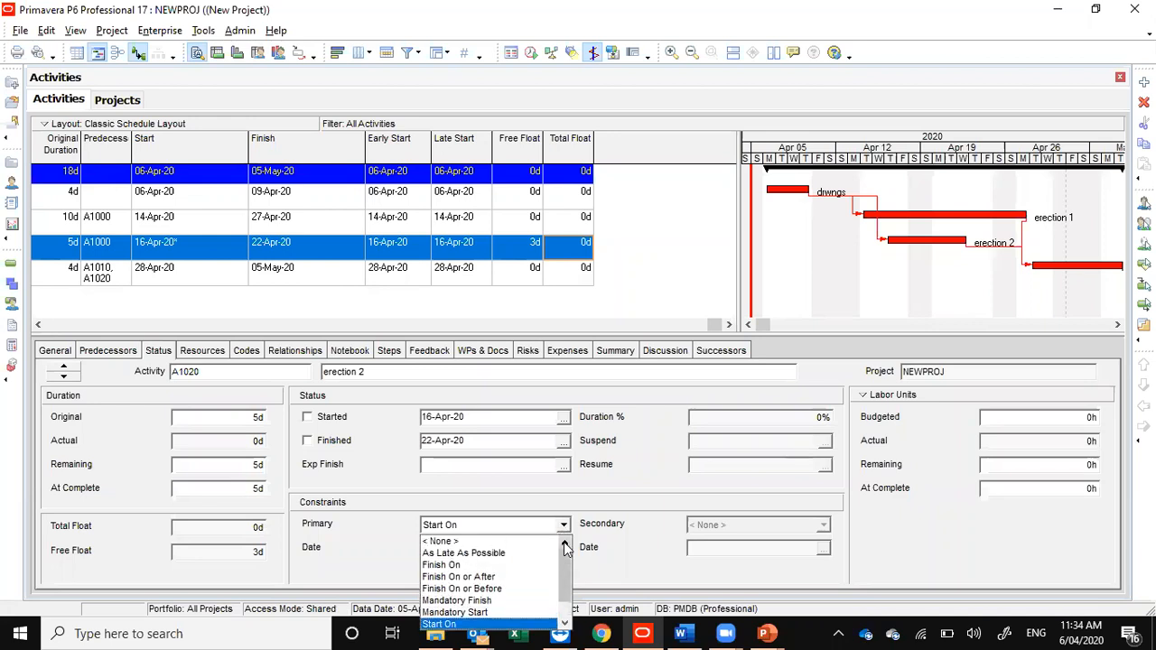
click(505, 553)
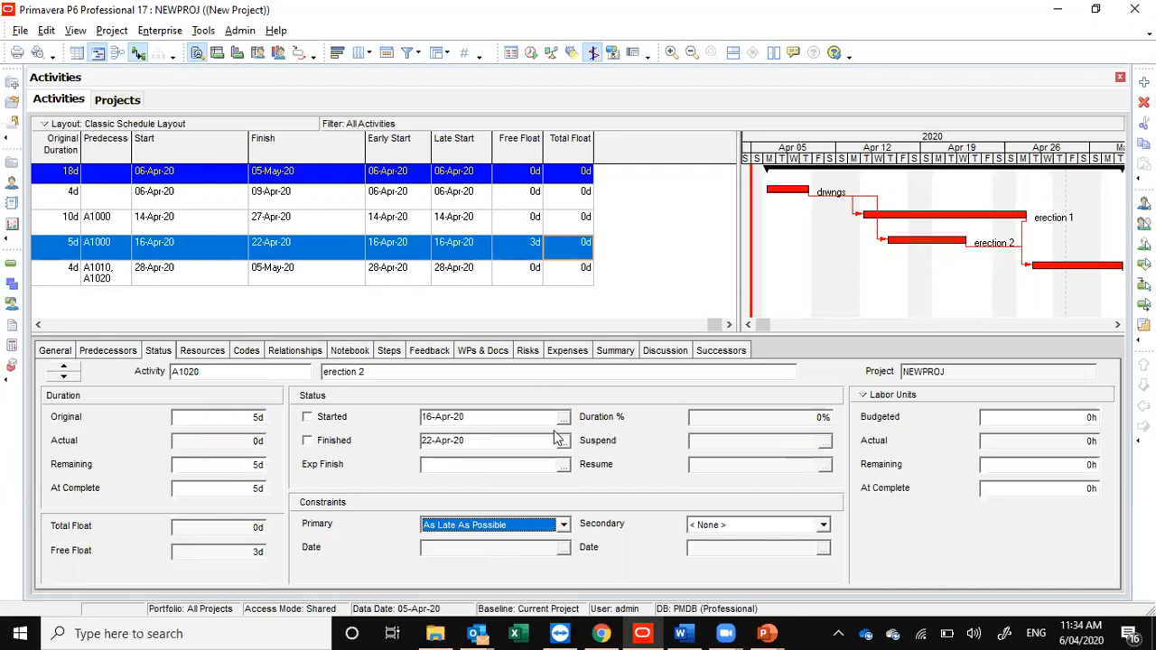
click(564, 527)
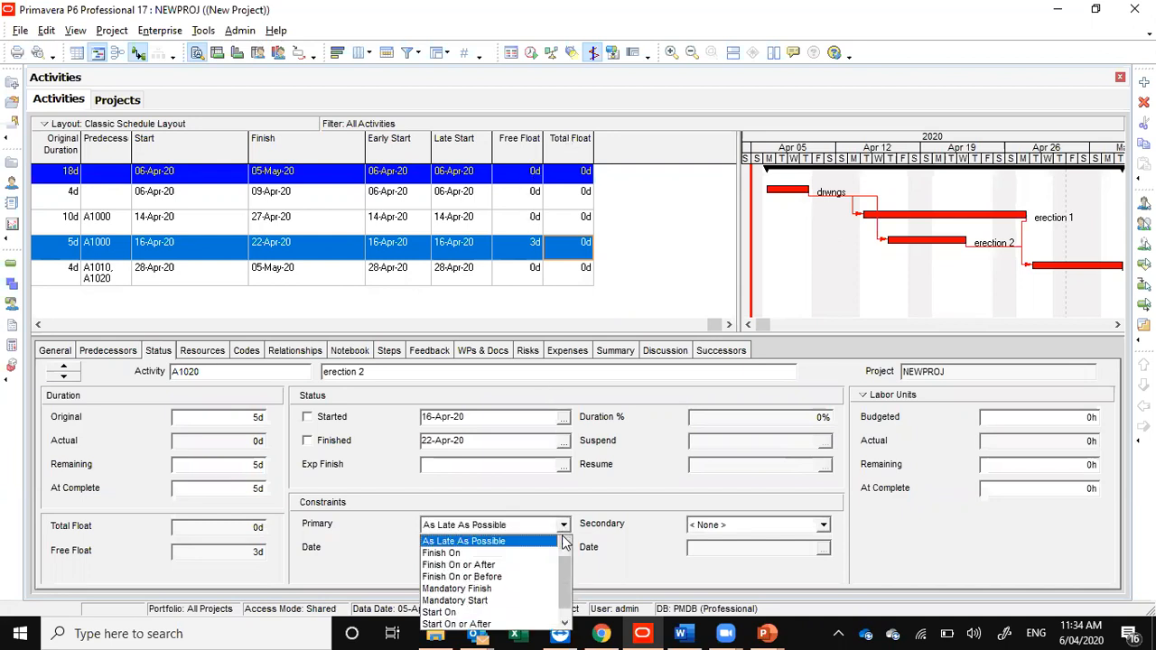
click(564, 546)
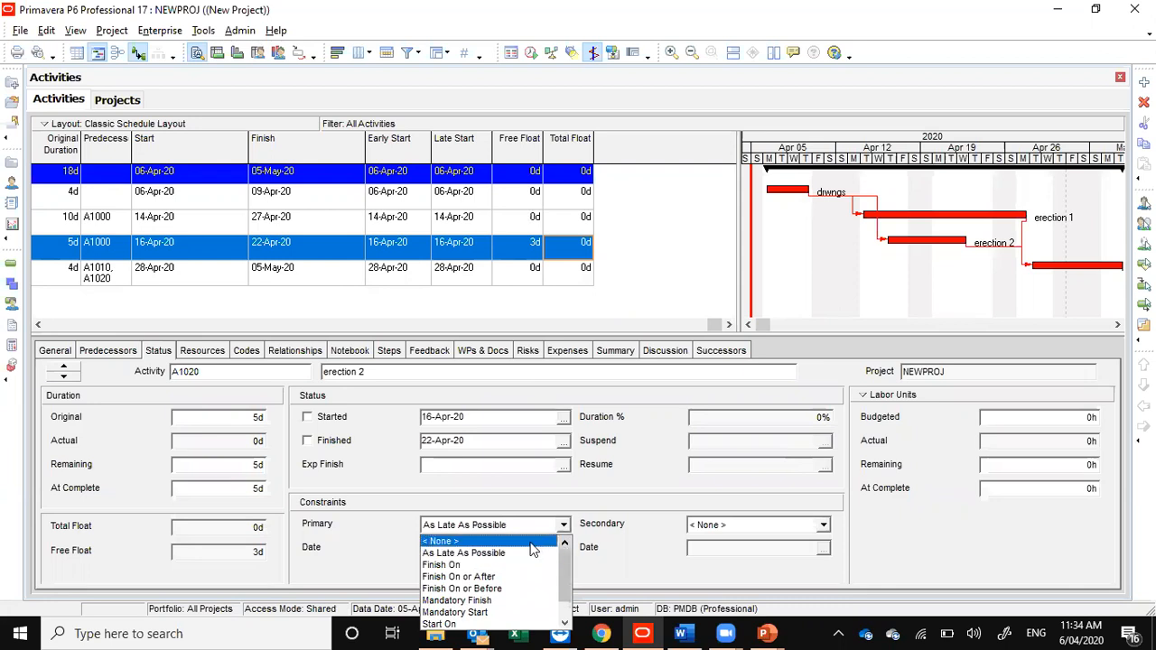
click(531, 541)
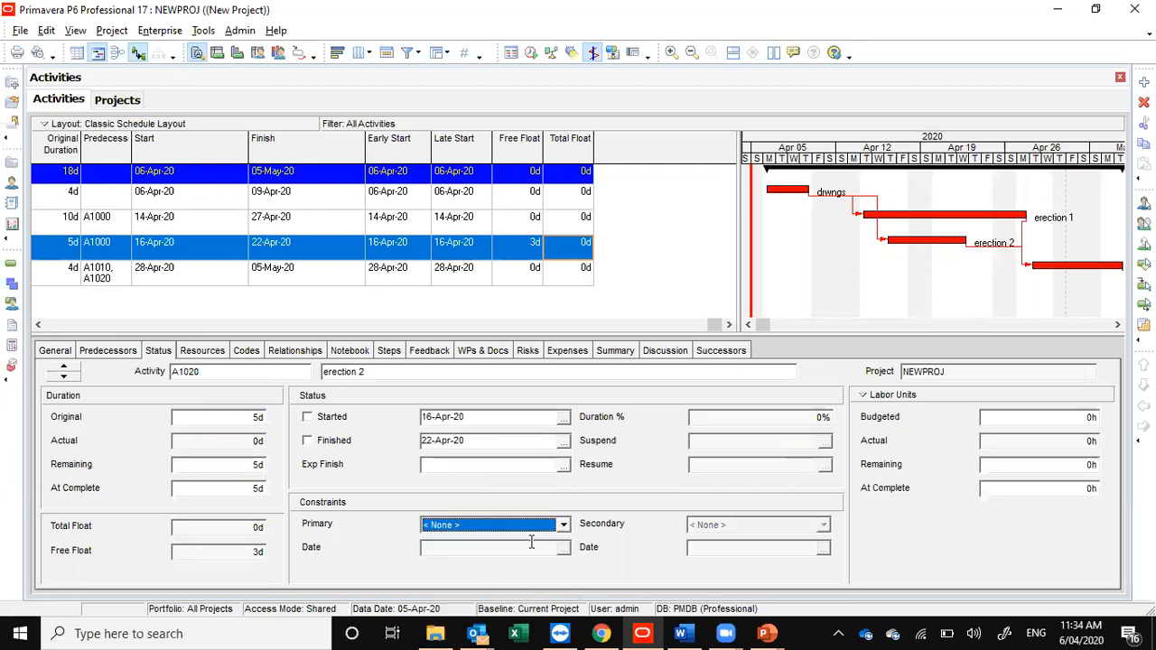
click(531, 53)
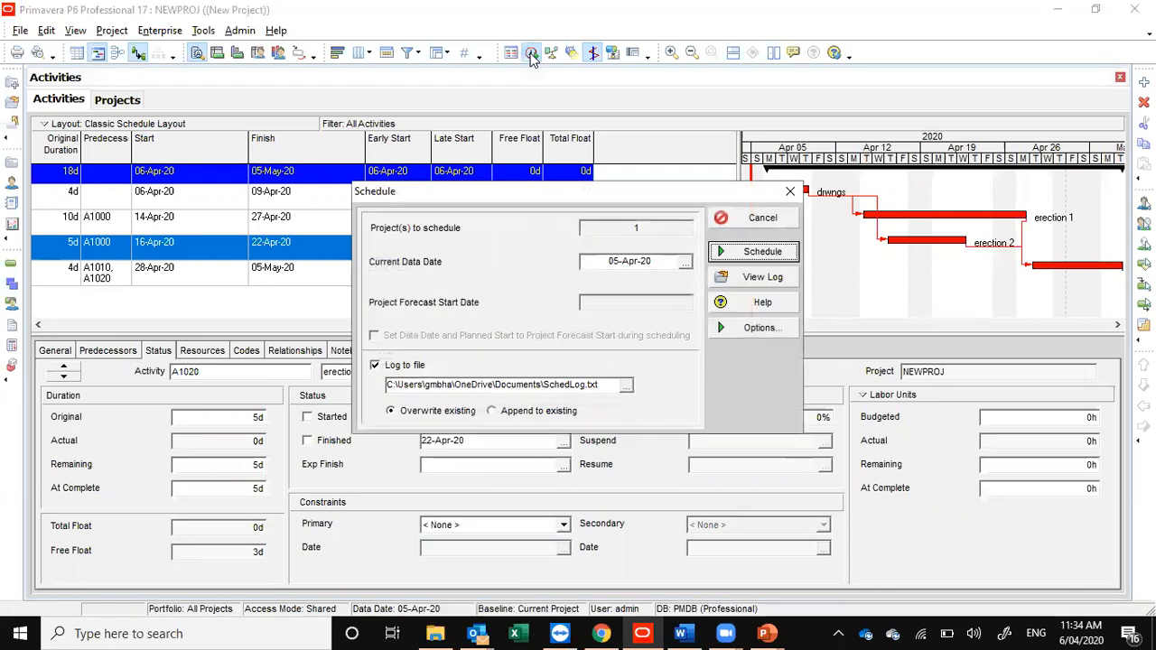
click(736, 252)
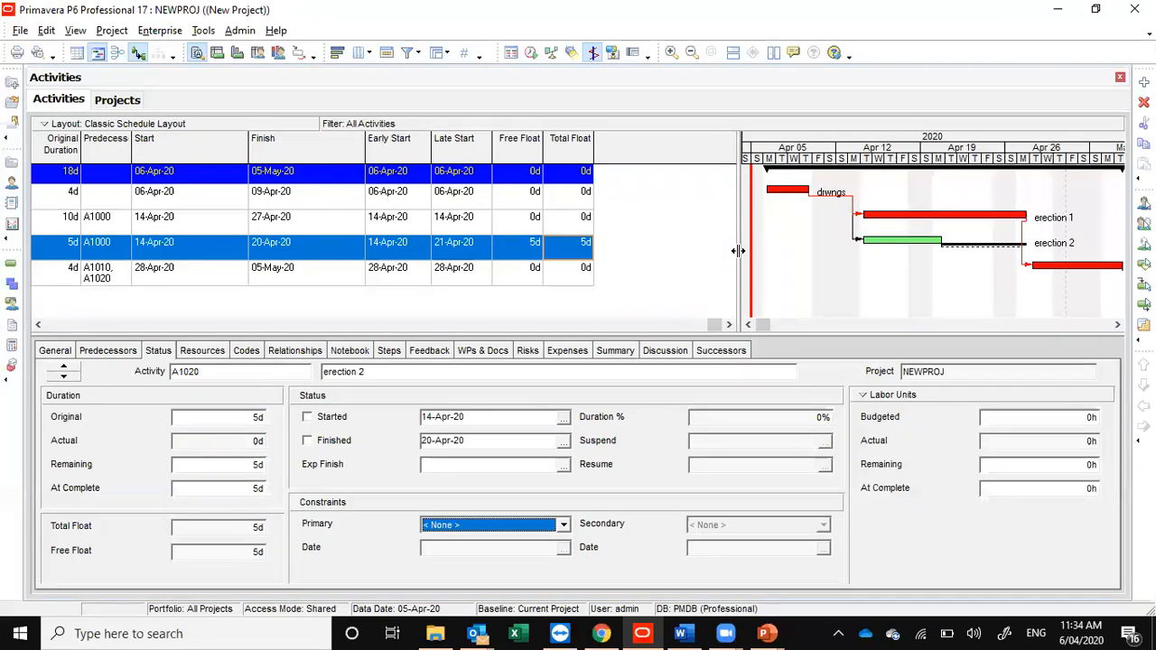
Step: Constrain erection 2 with primary Start On or After 14-Apr-20 and secondary Finish On or Before 20-Apr-20, and reschedule the project
click(563, 524)
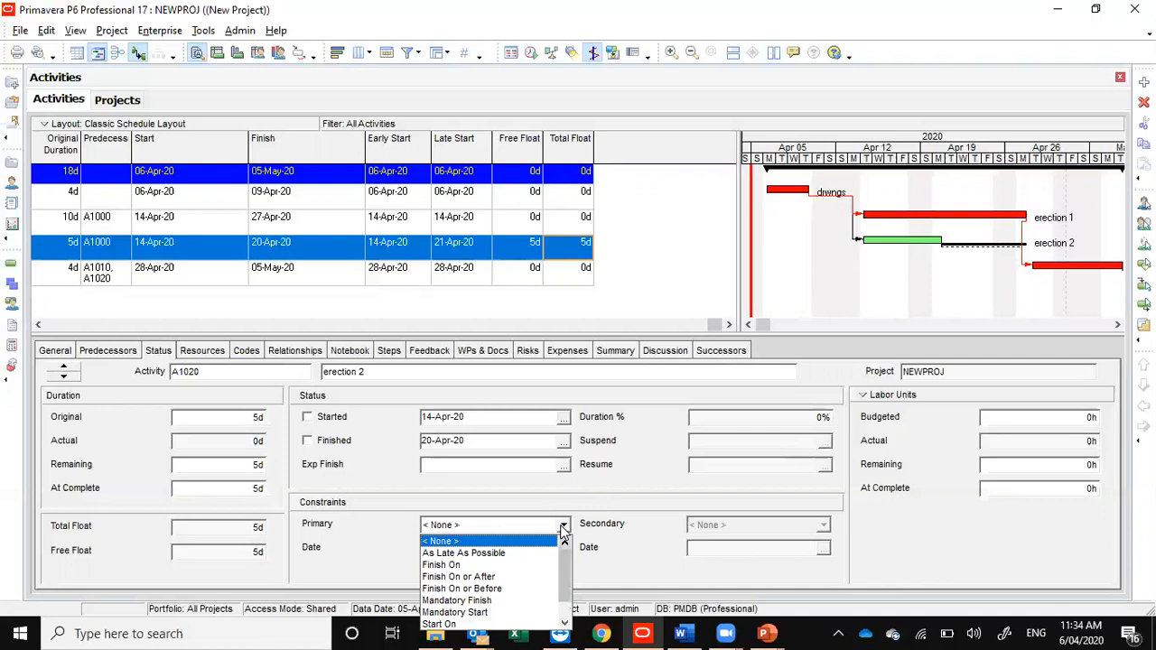
click(565, 623)
click(564, 623)
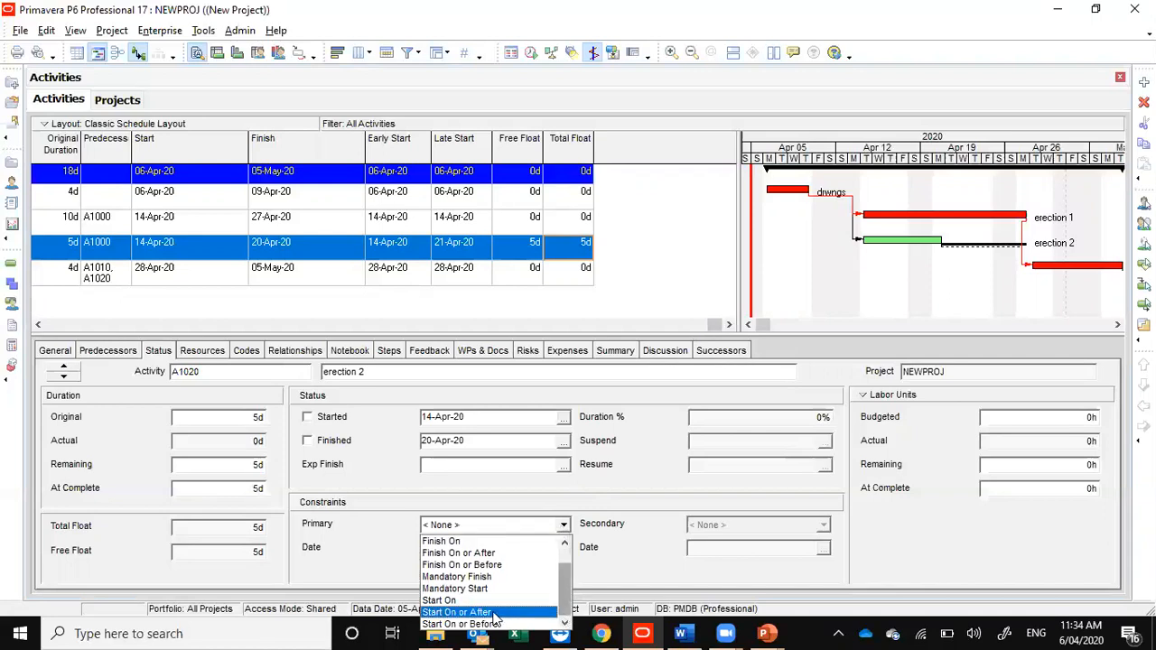
click(497, 612)
click(767, 523)
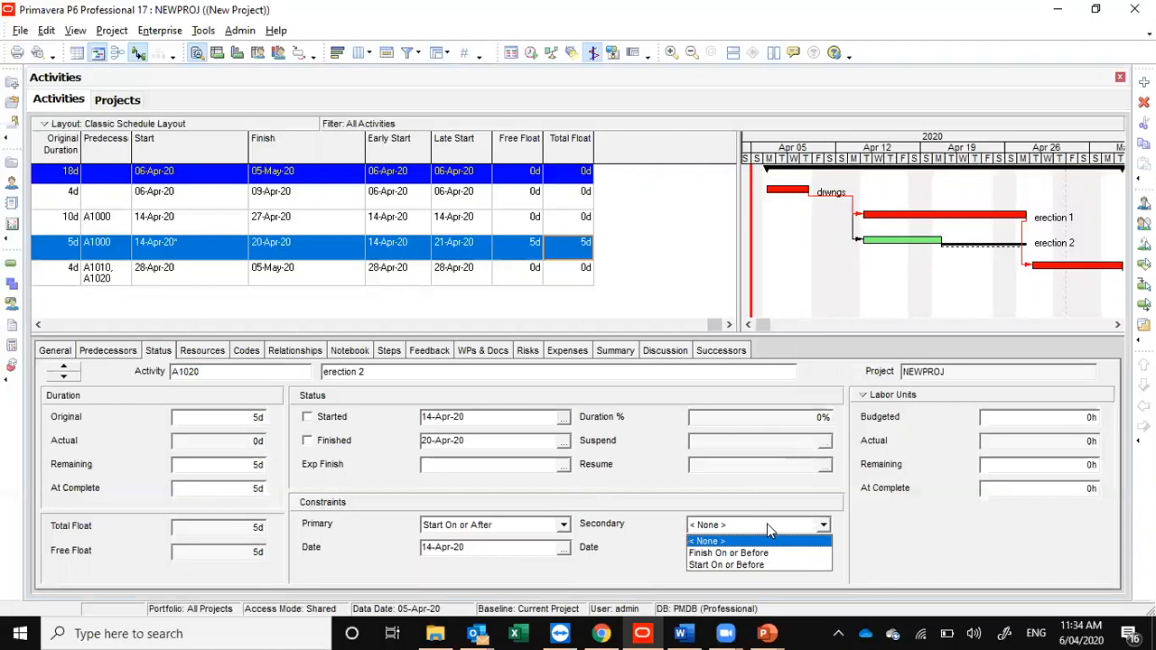
click(738, 554)
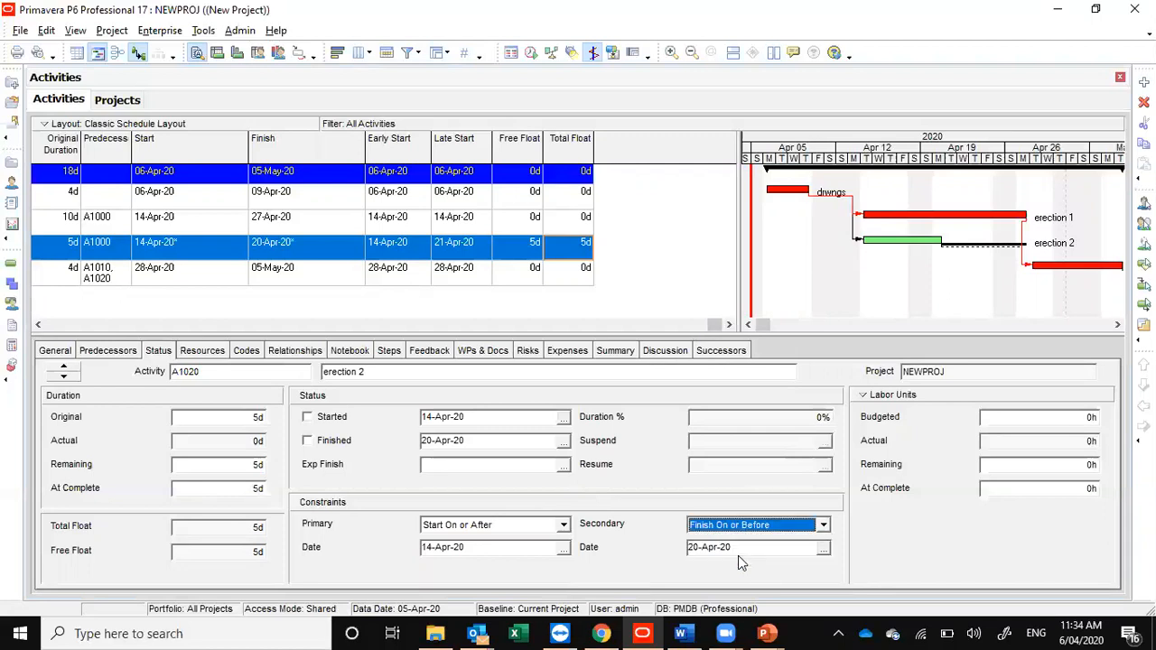
click(531, 52)
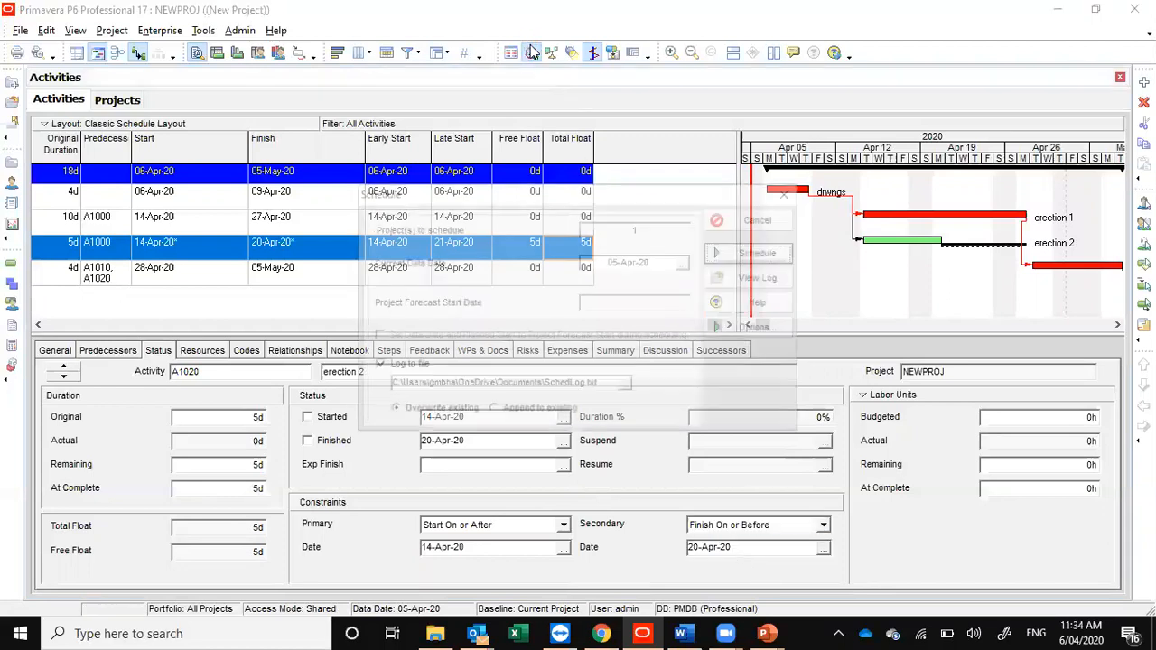
click(763, 252)
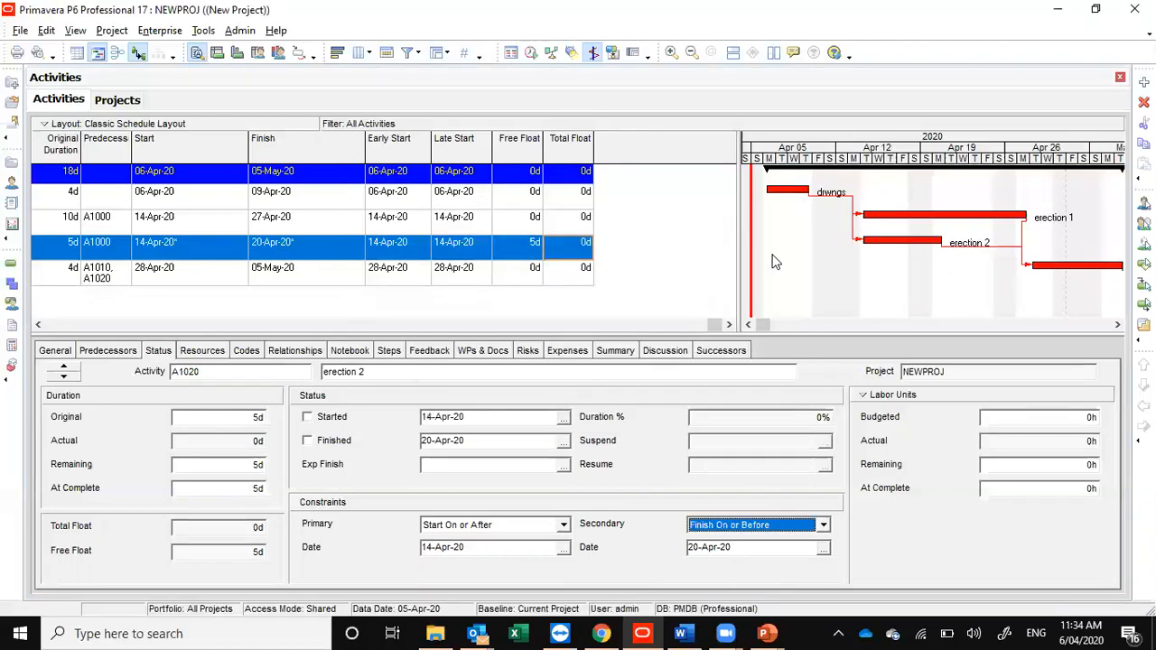
Step: Set the secondary Finish On or Before date of erection 2 to 22-Apr-20 and reschedule the project
click(822, 548)
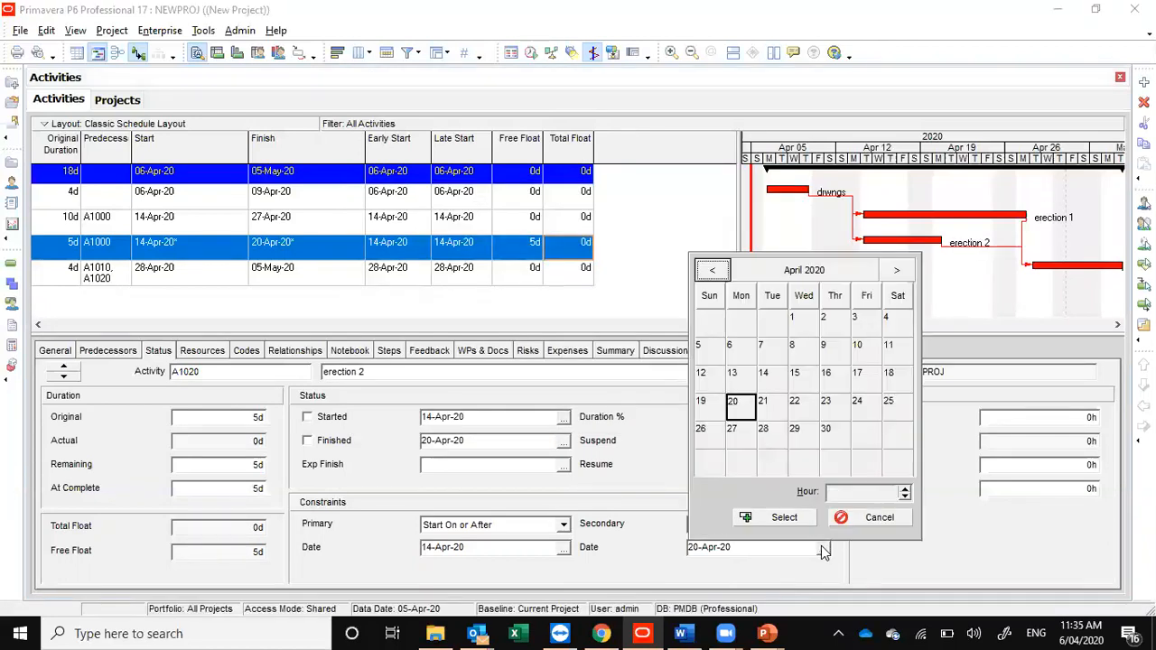
click(803, 408)
click(782, 517)
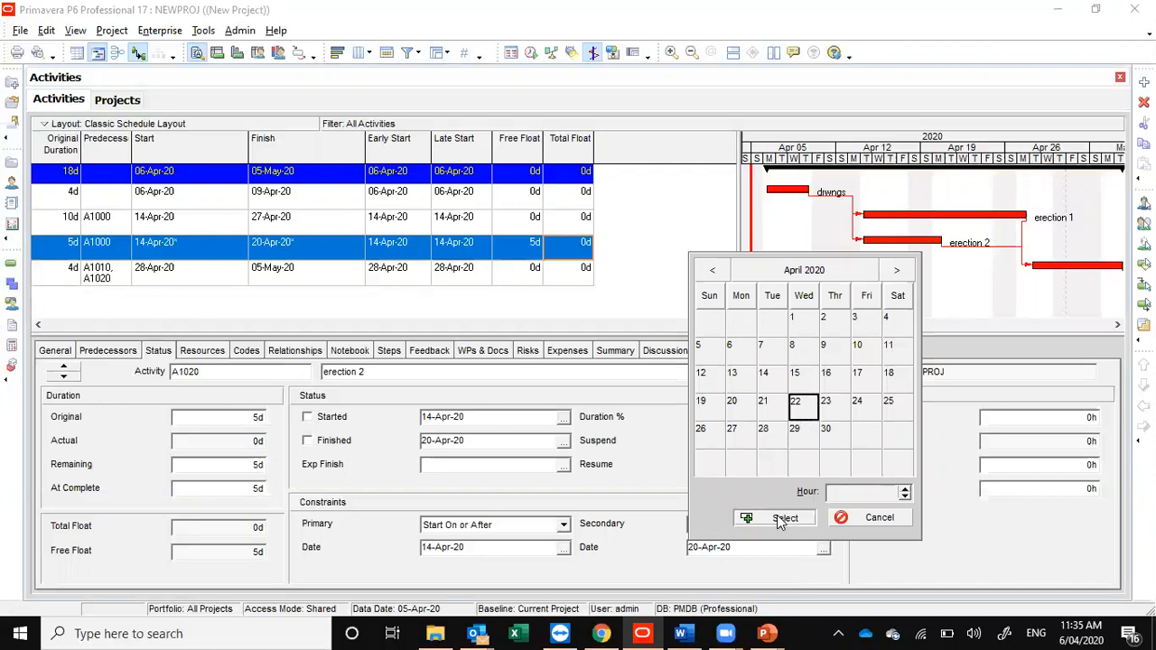
click(531, 53)
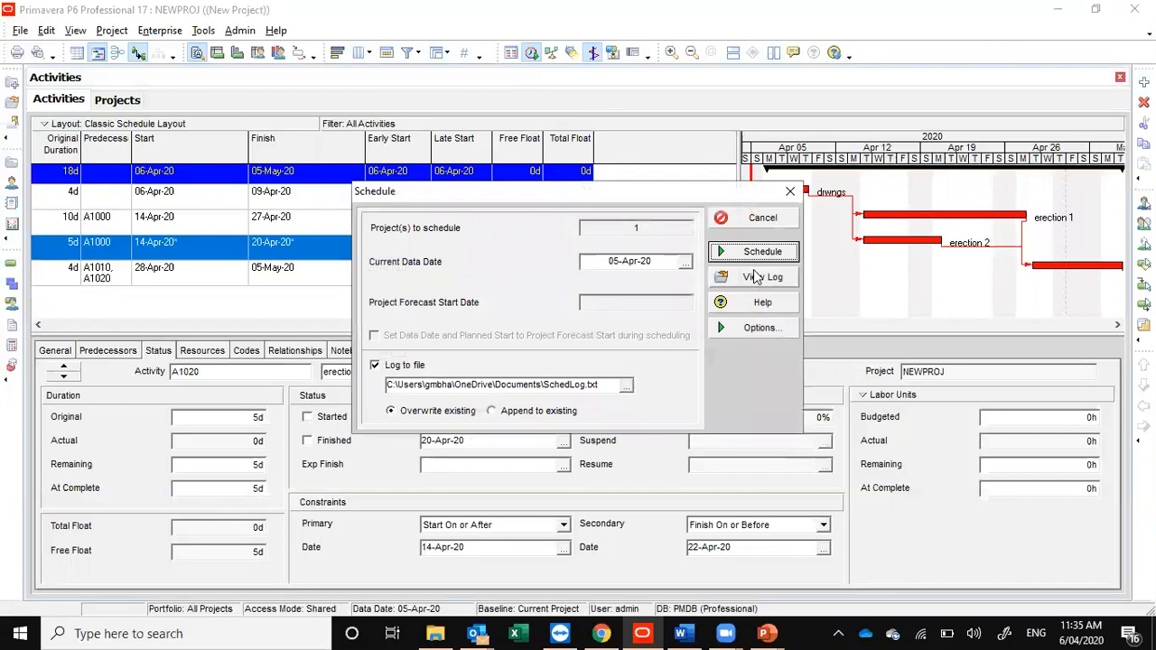
click(749, 252)
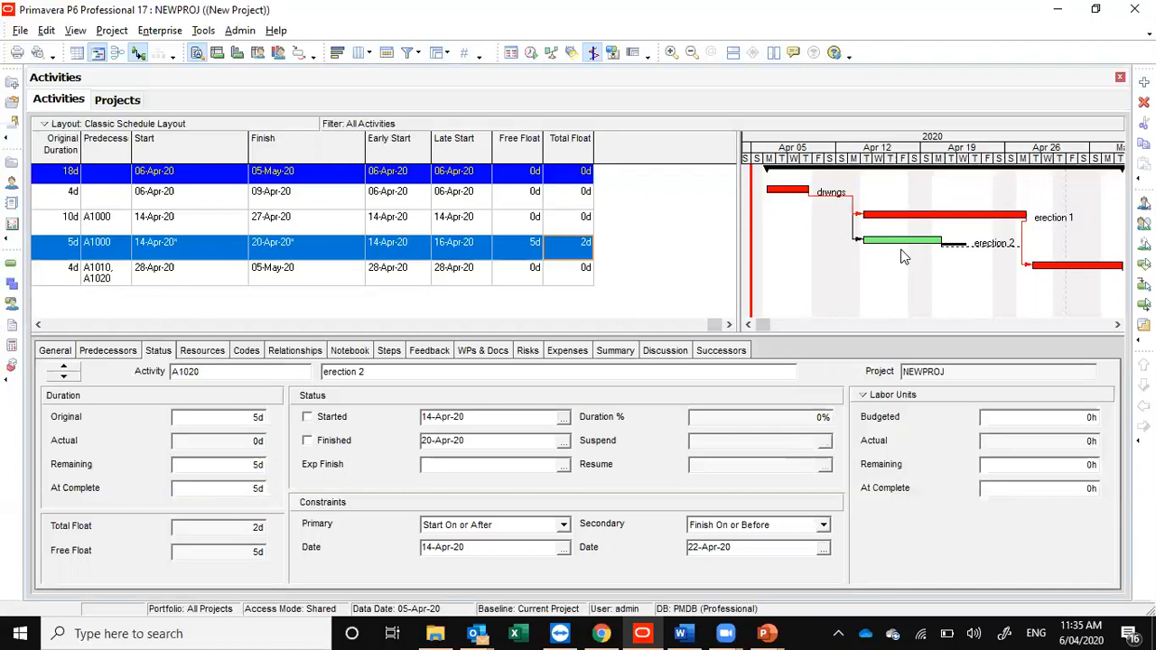
Step: Remove both constraints from erection 2 by setting the primary constraint to None, accept removal of the secondary one, and reschedule
click(510, 525)
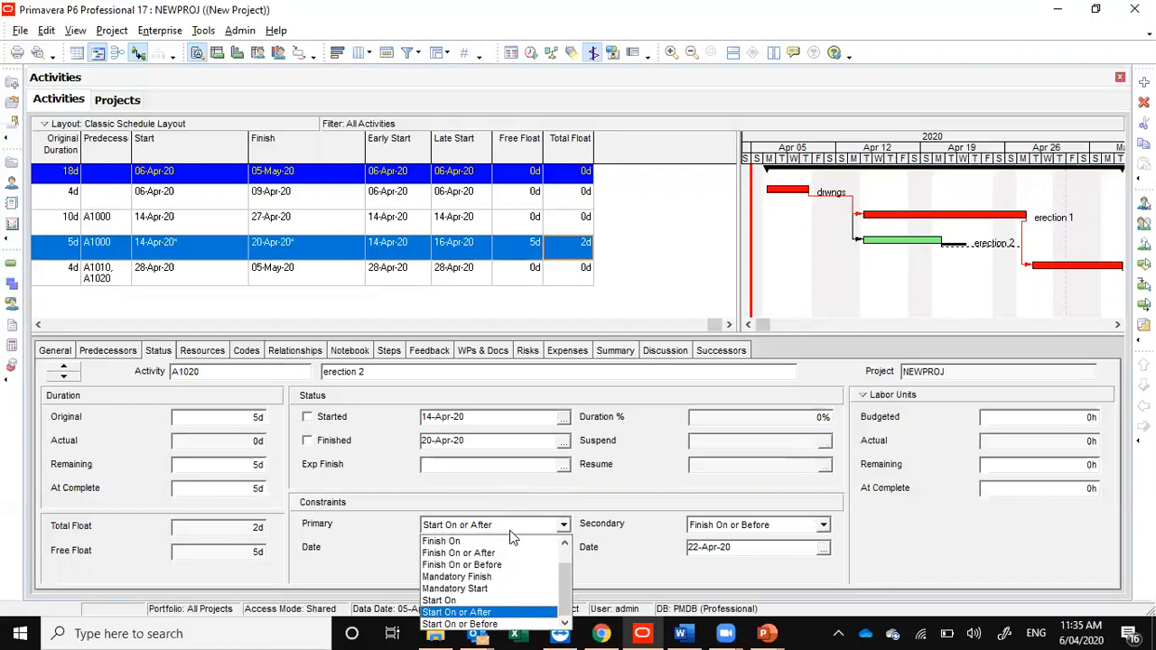
click(566, 541)
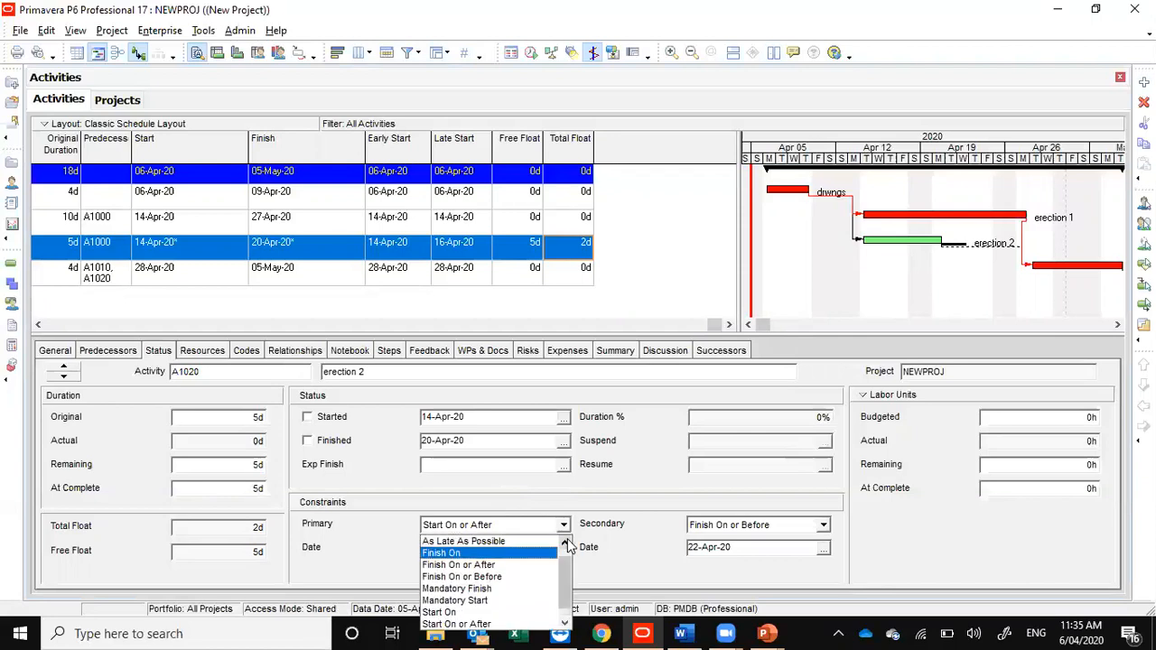
click(566, 542)
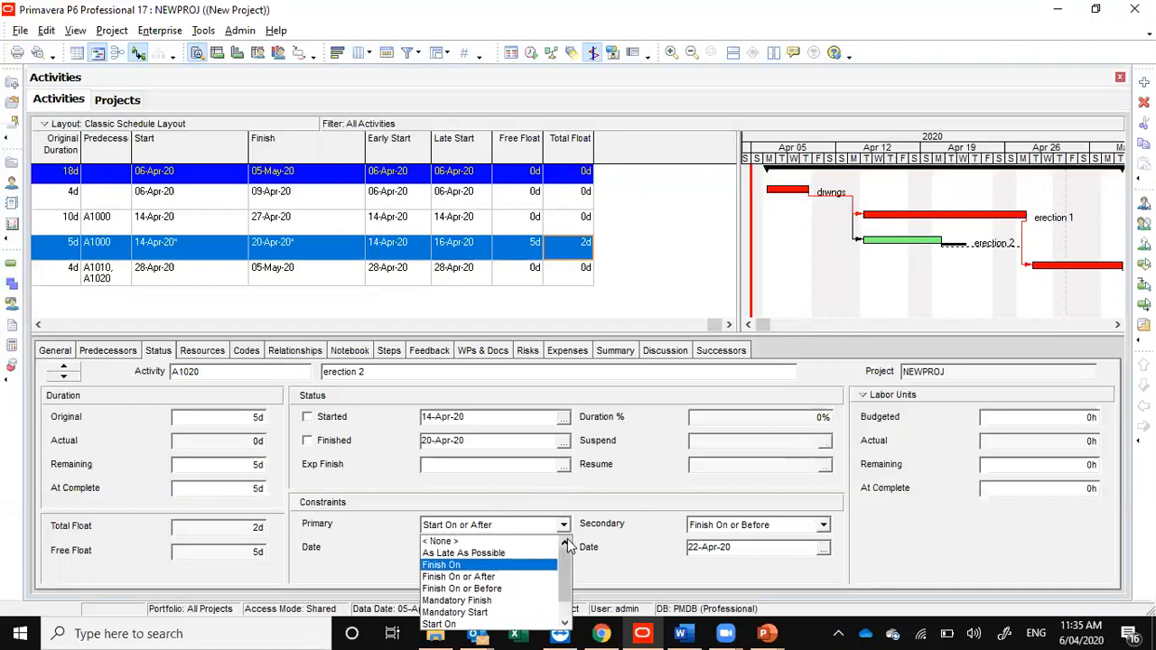
click(539, 541)
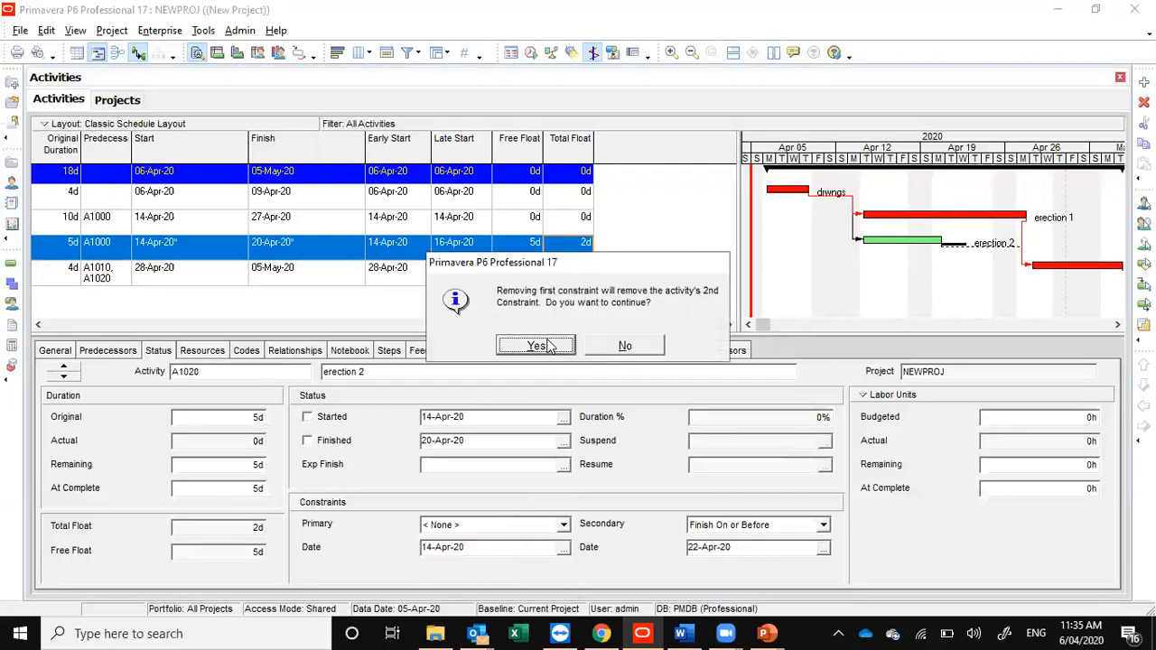
click(544, 347)
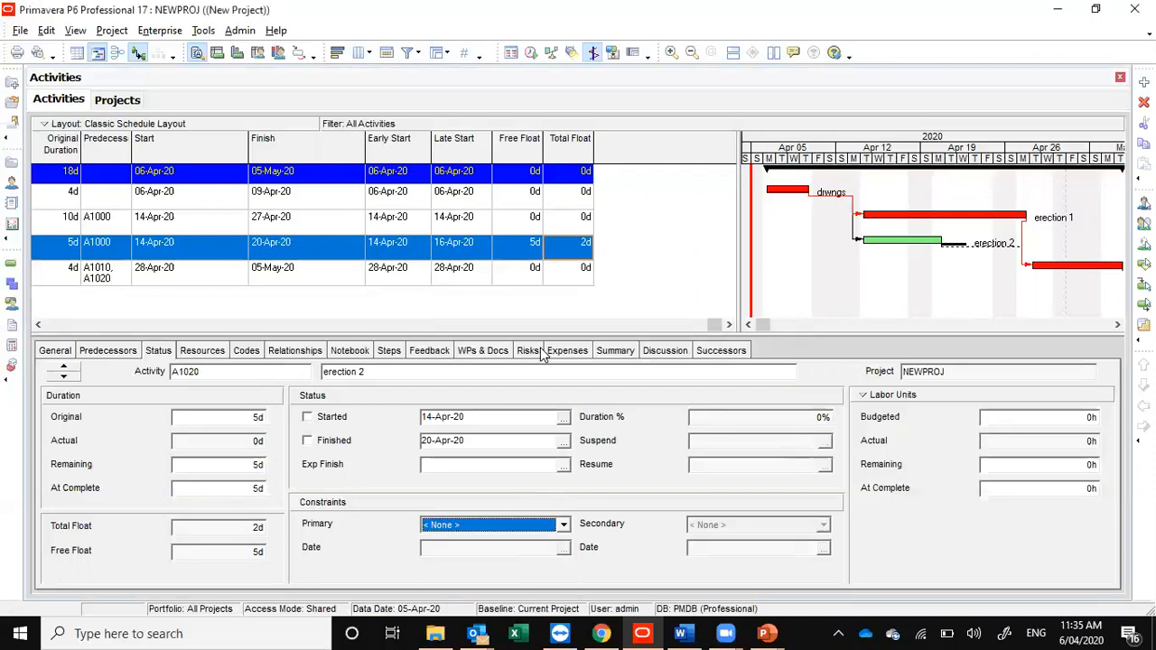
click(531, 52)
click(759, 252)
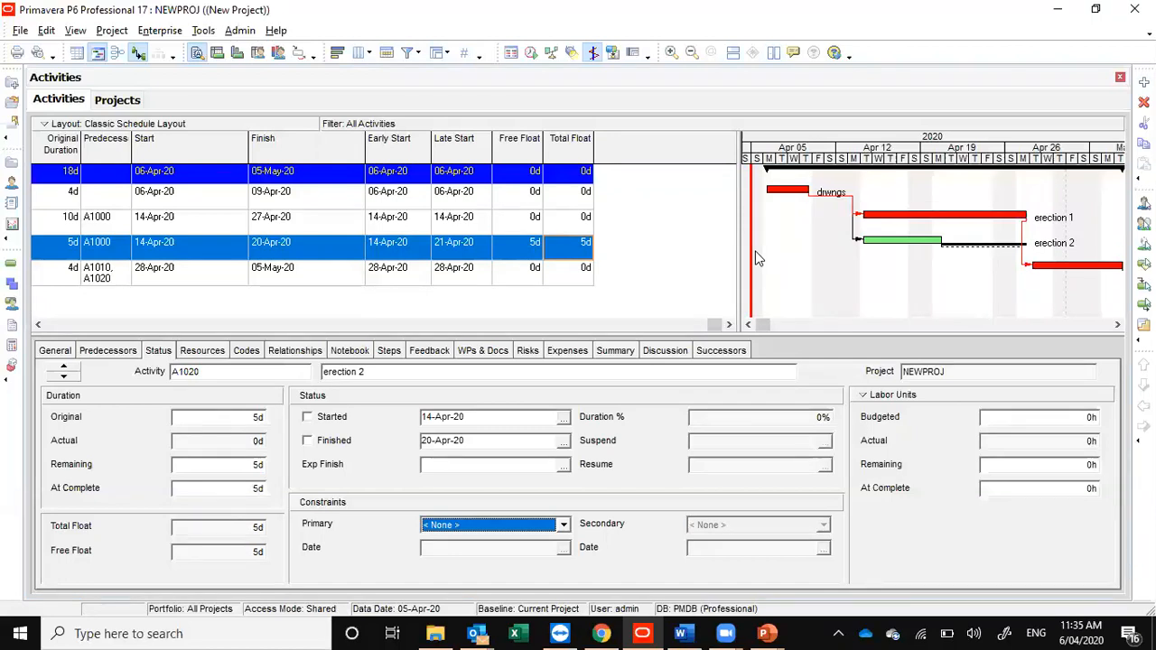
key(alt+Tab)
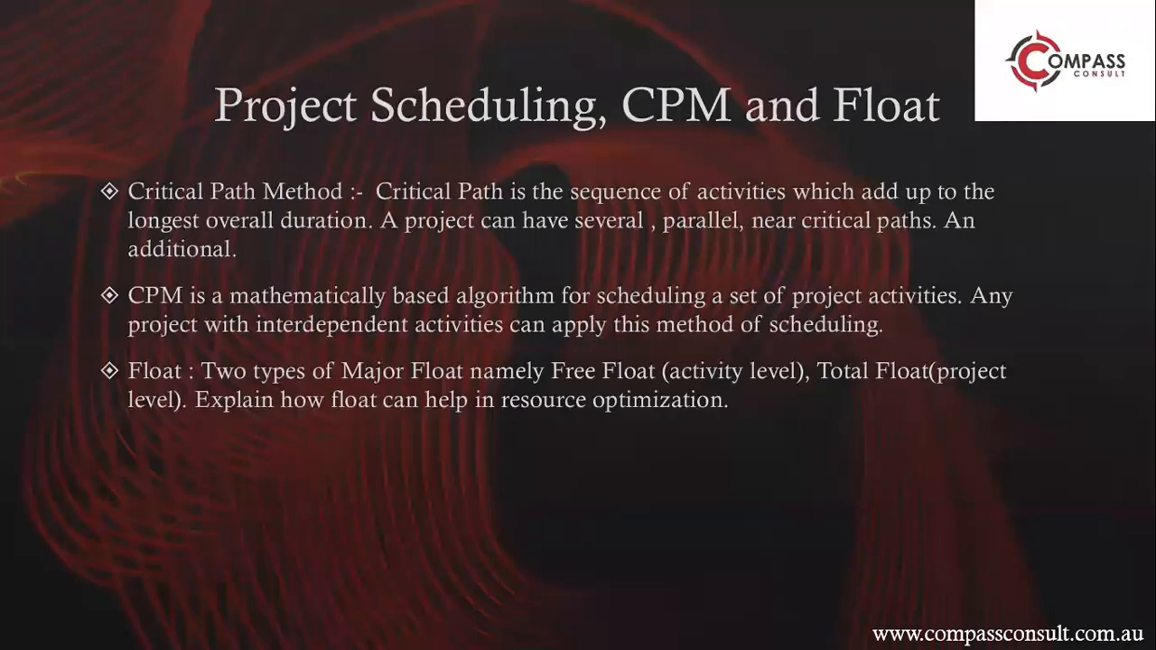
key(Right)
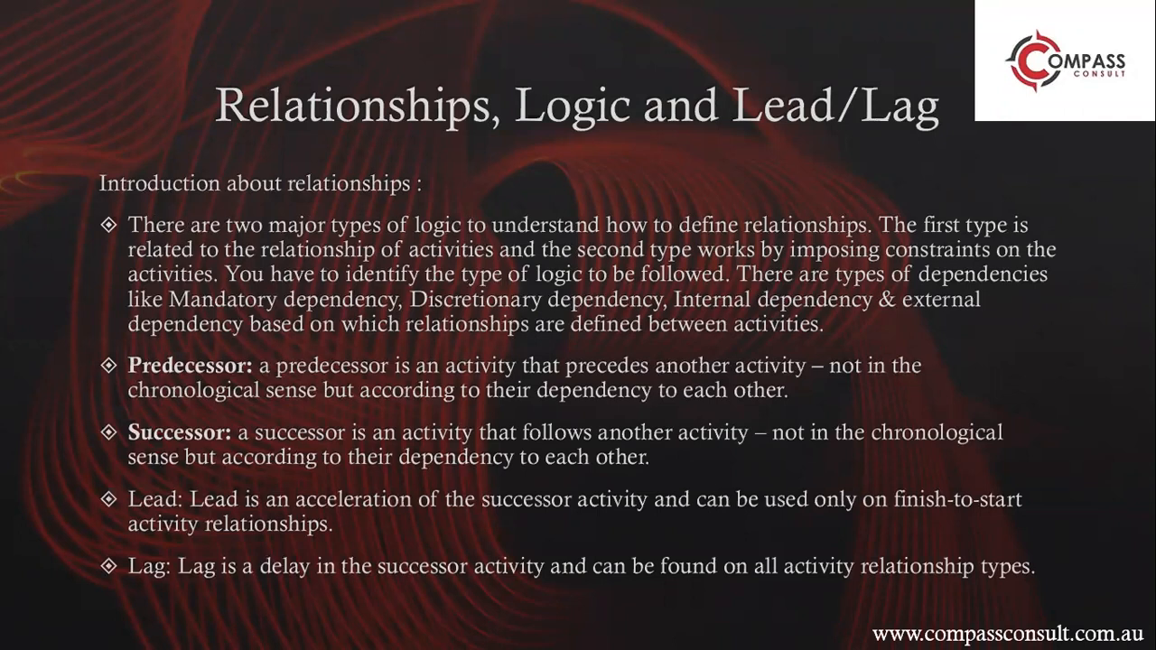
key(Left)
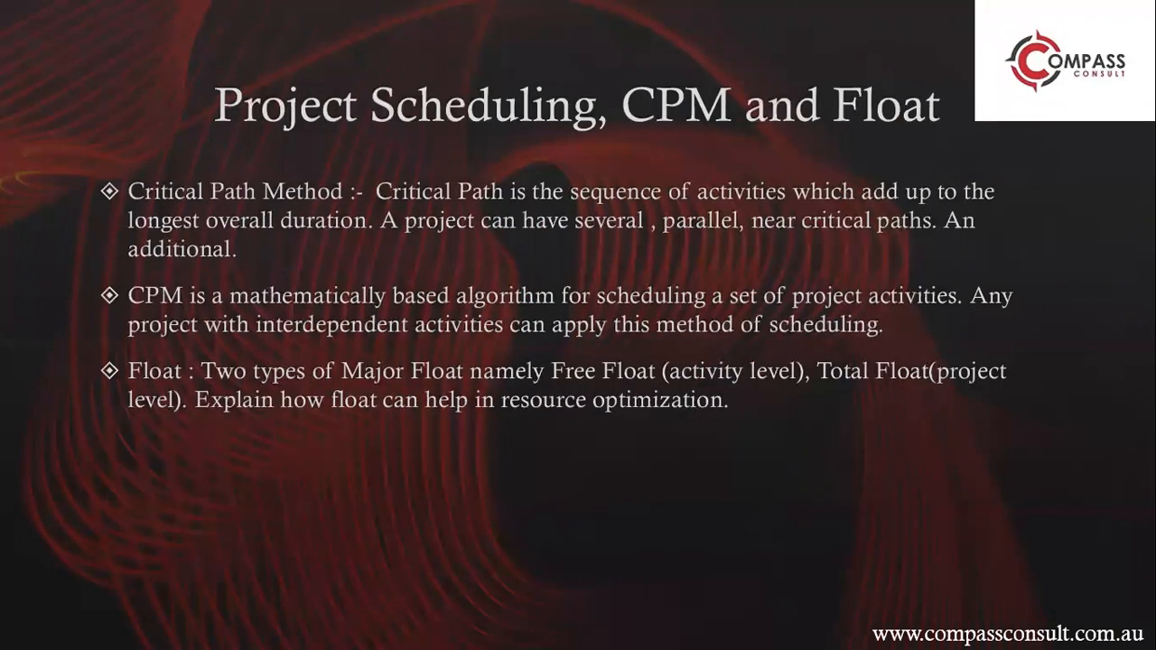
key(Right)
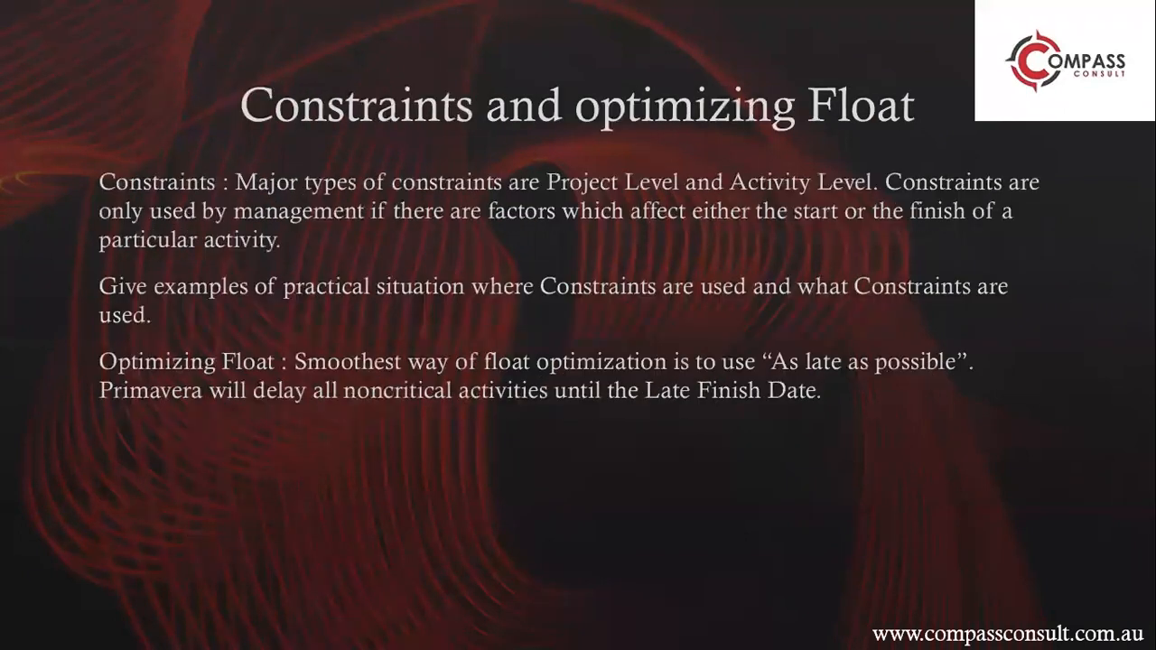